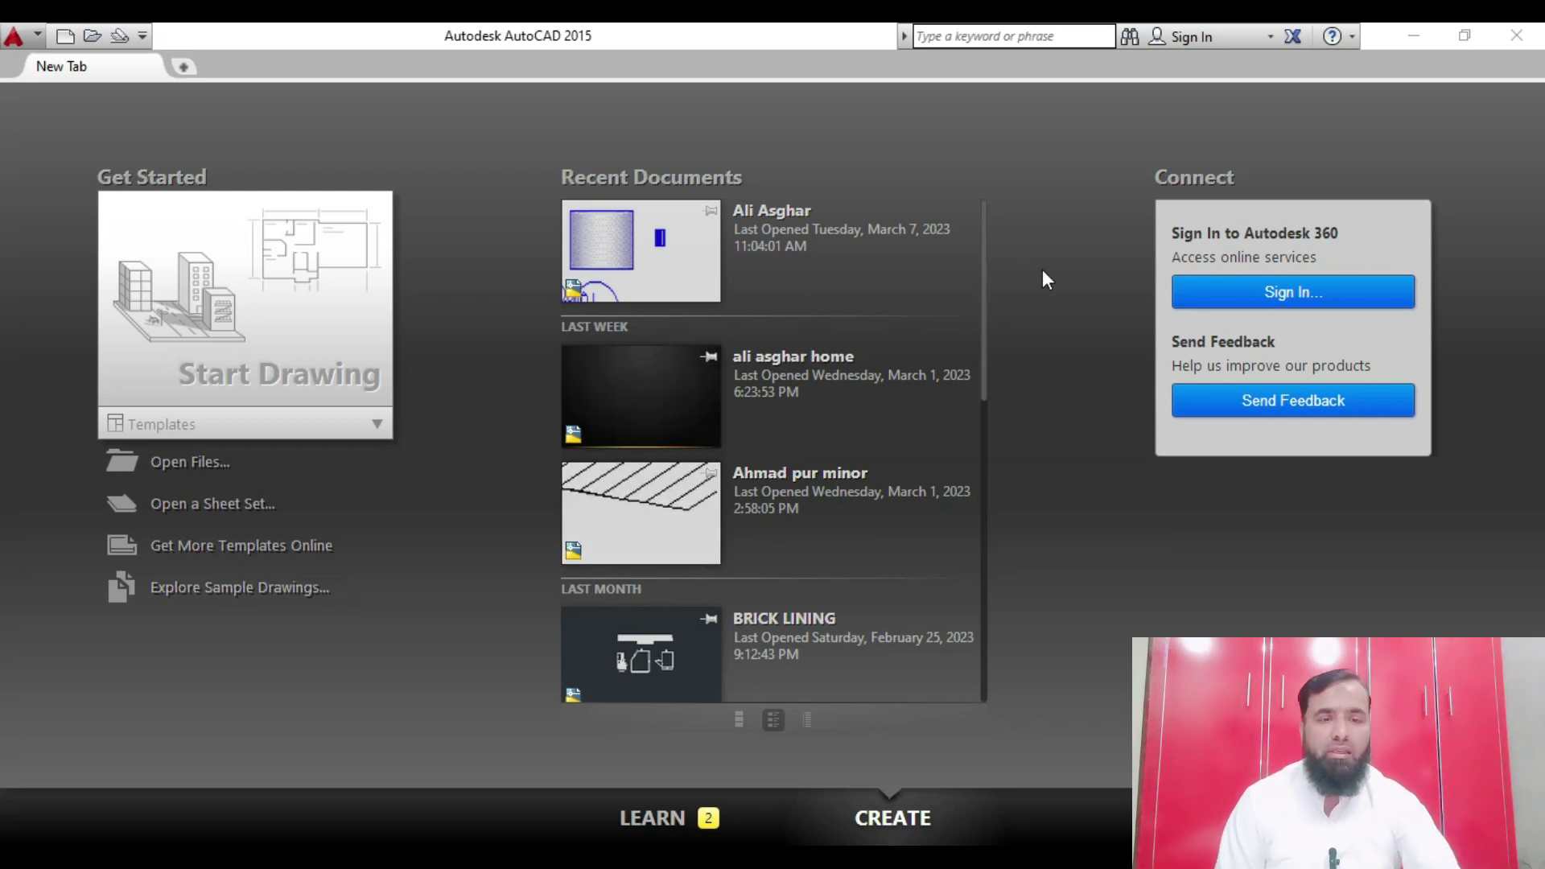
Open the most recent drawing from the Recent Documents thumbnails
{"action": "left_click", "coordinate": [706, 274]}
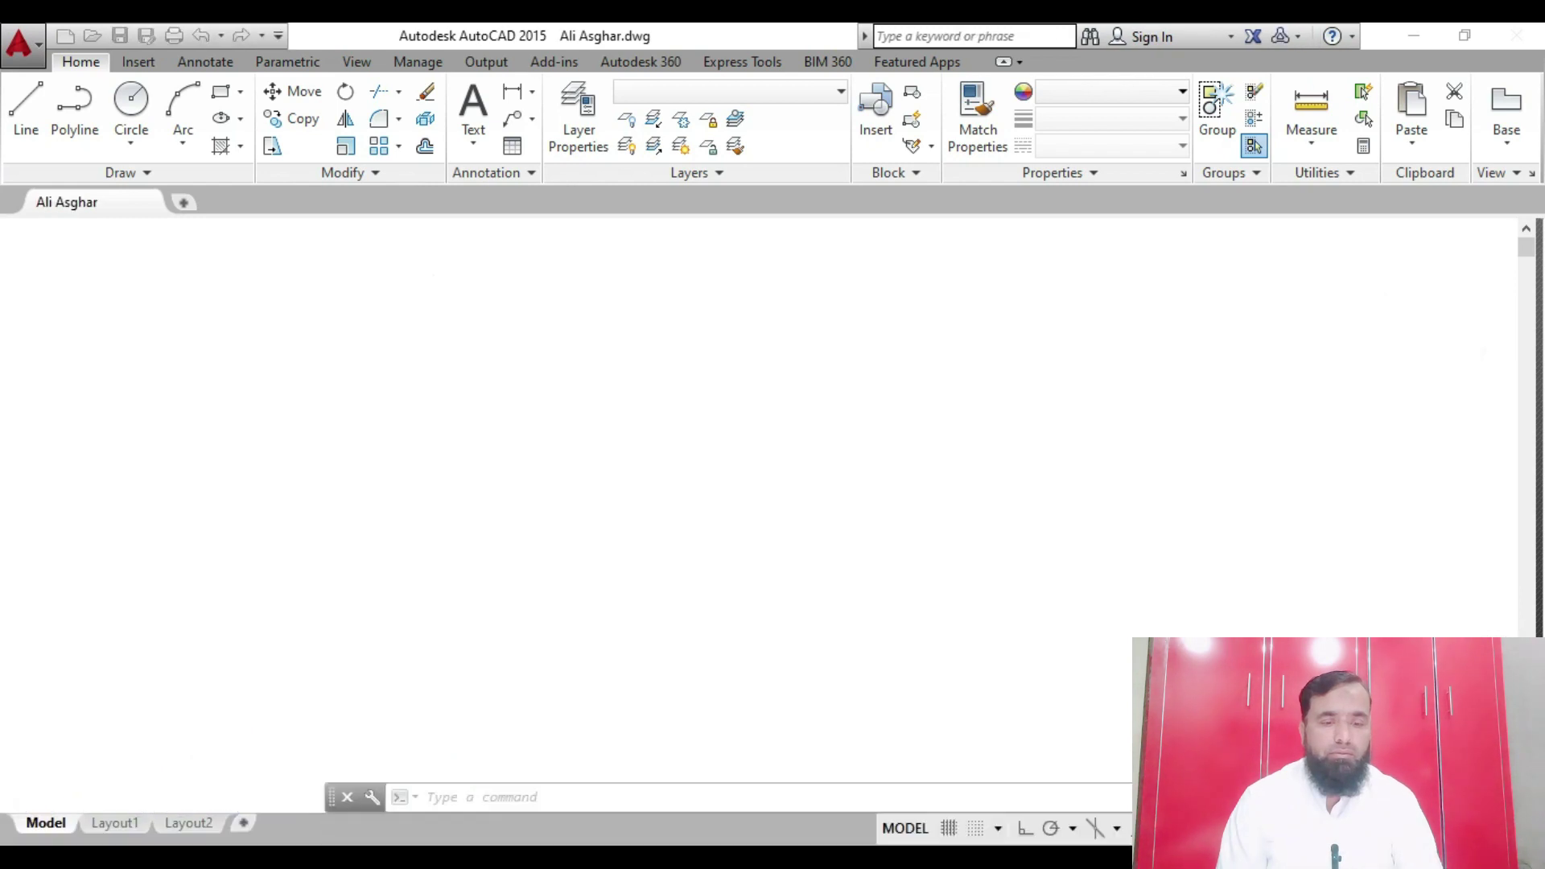
{"action": "scroll", "coordinate": [783, 422], "scroll_direction": "up", "scroll_amount": 2}
{"action": "scroll", "coordinate": [761, 447], "scroll_direction": "down", "scroll_amount": 3}
{"action": "scroll", "coordinate": [846, 475], "scroll_direction": "down", "scroll_amount": 2}
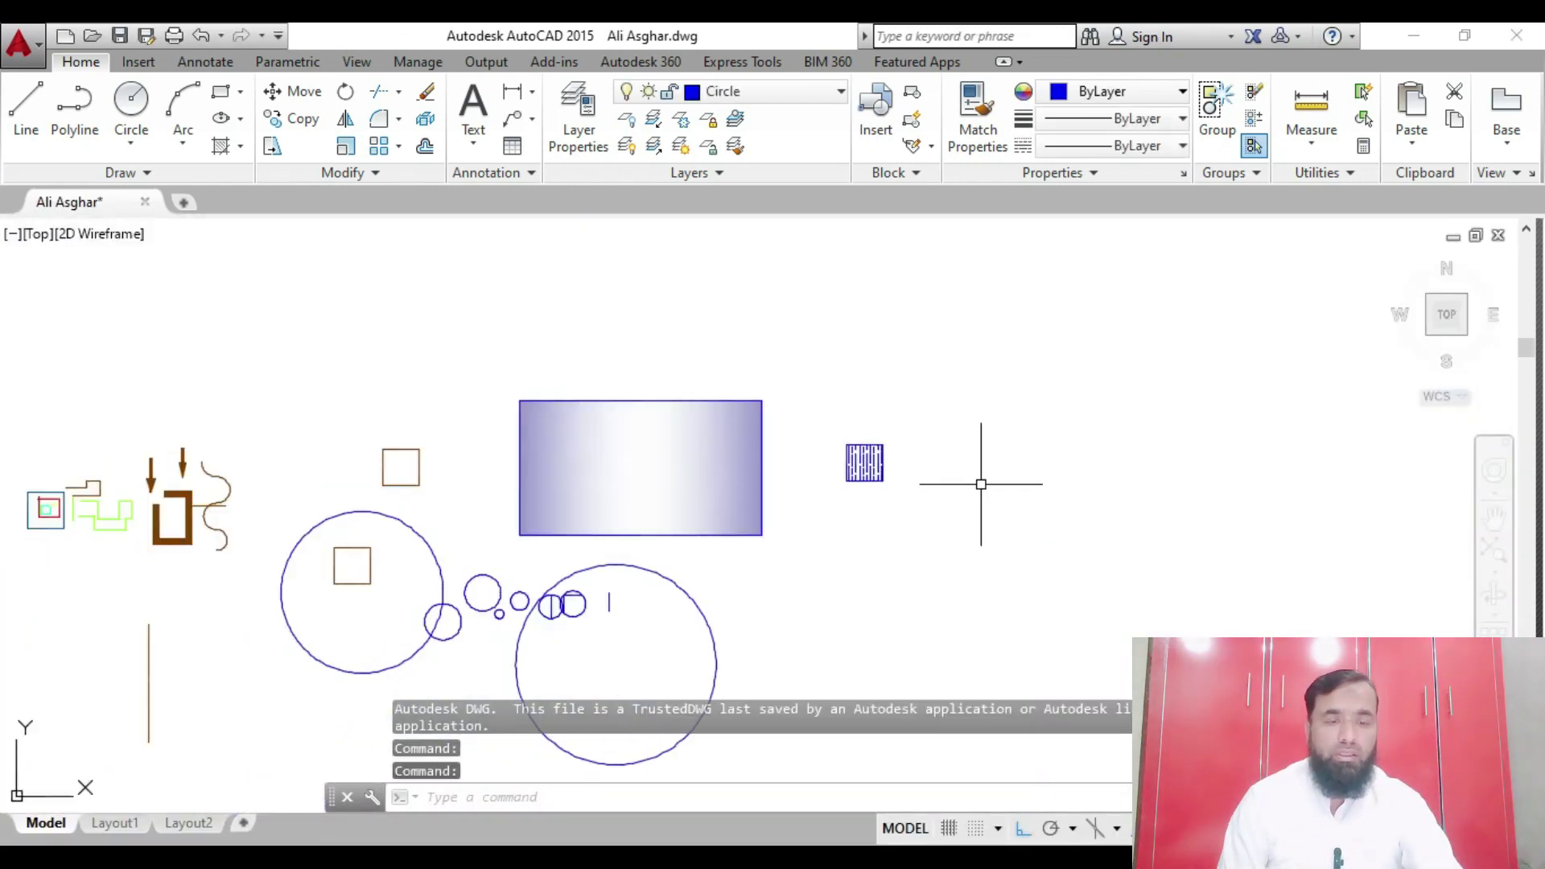
Pan the view to show empty space right of the hatched rectangle
{"action": "key", "text": "Escape"}
{"action": "key", "text": "Escape"}
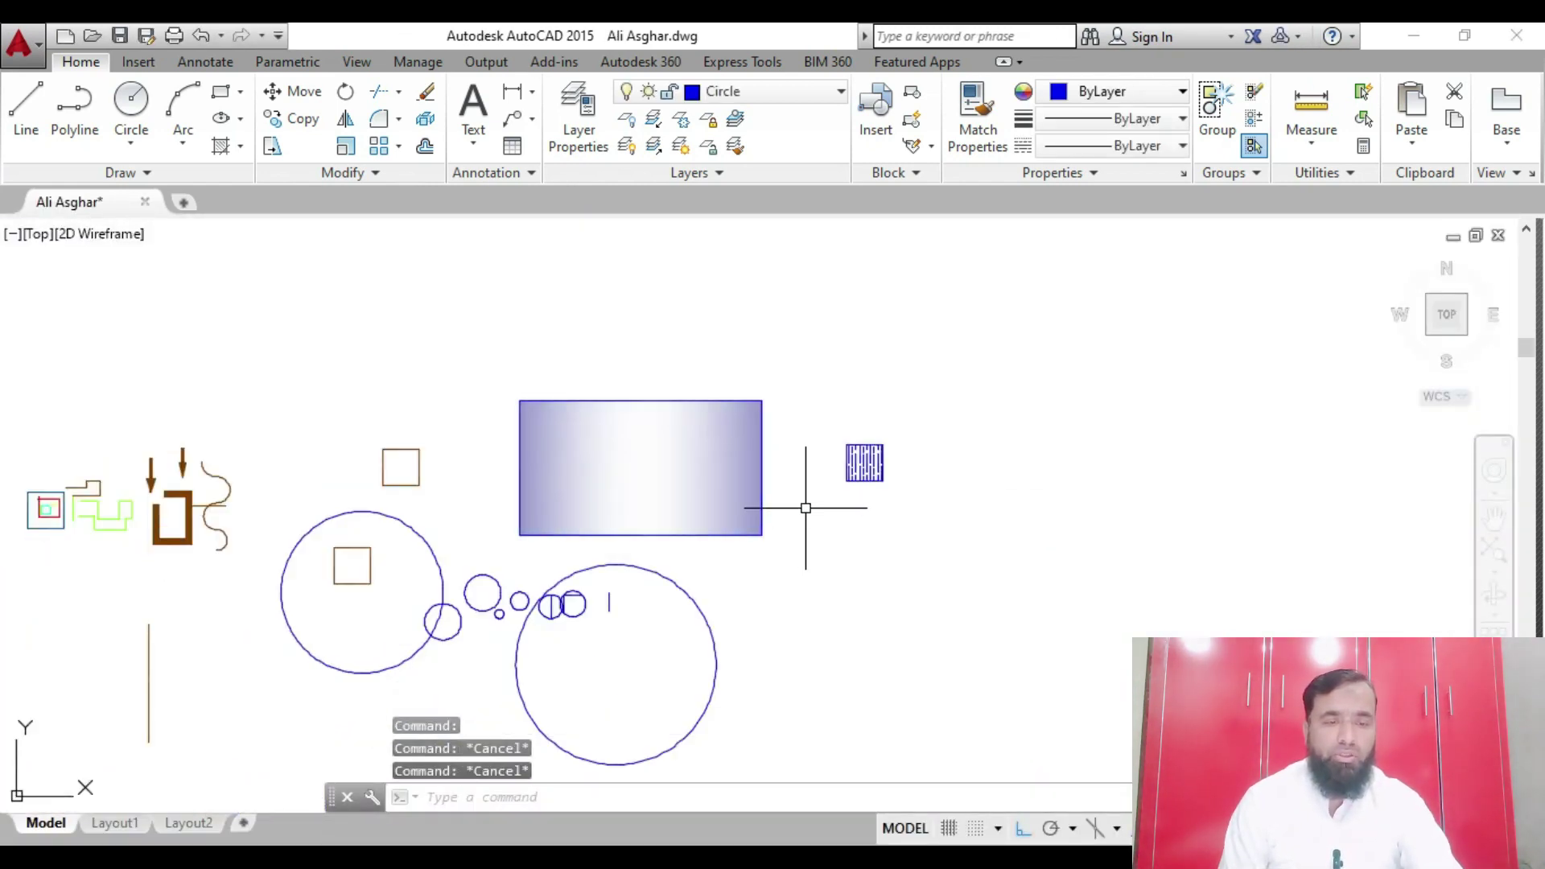
{"action": "type", "text": "p"}
{"action": "key", "text": "Return"}
{"action": "left_click_drag", "start_coordinate": [983, 507], "coordinate": [669, 502]}
{"action": "key", "text": "Escape"}
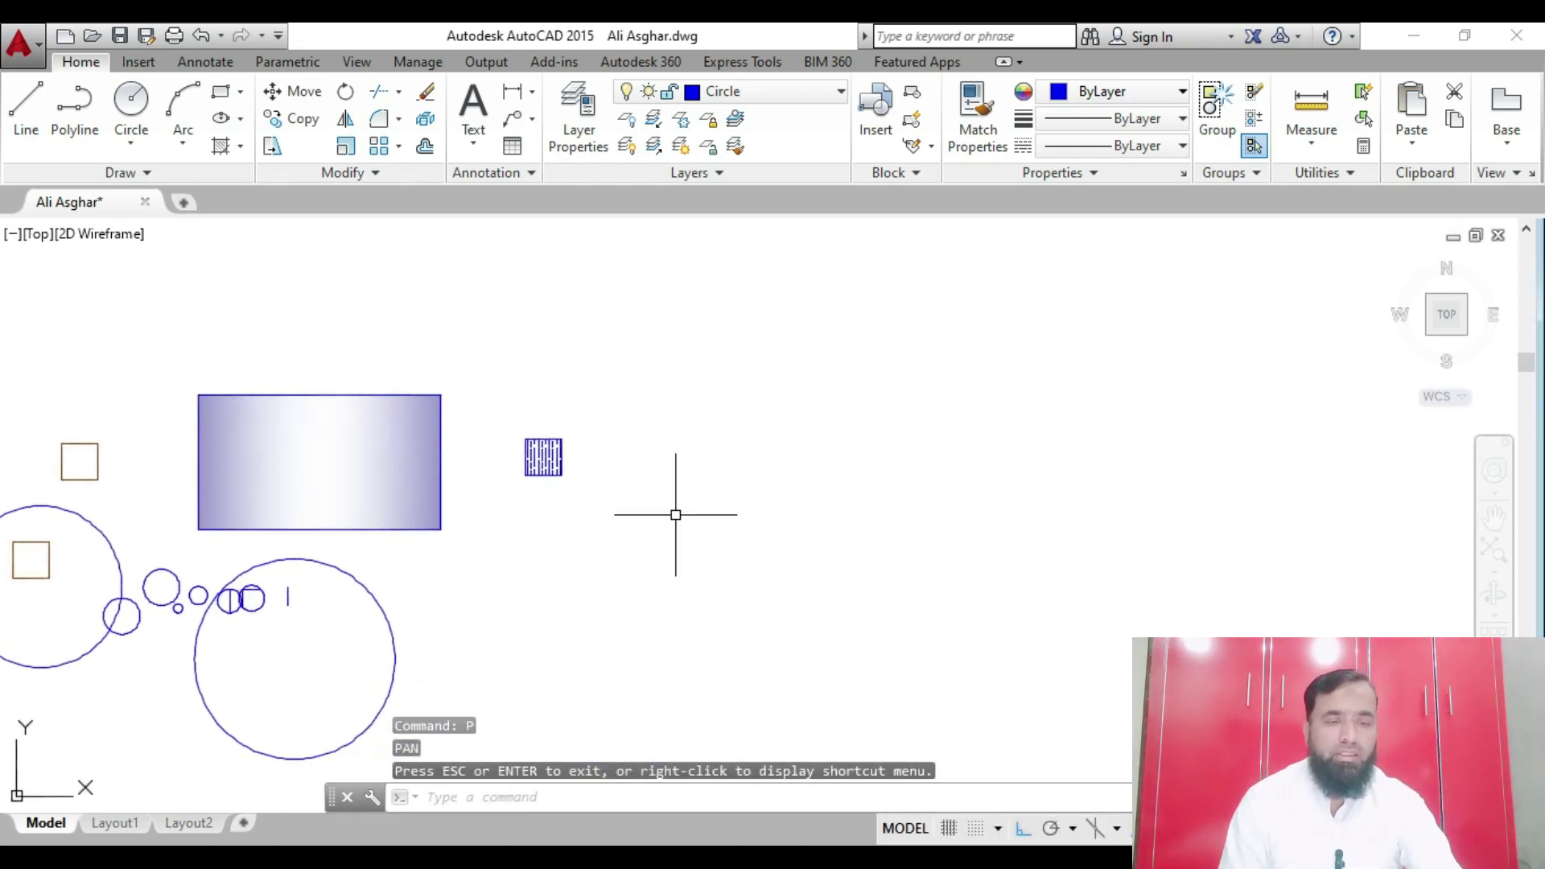
{"action": "scroll", "coordinate": [680, 512], "scroll_direction": "up", "scroll_amount": 3}
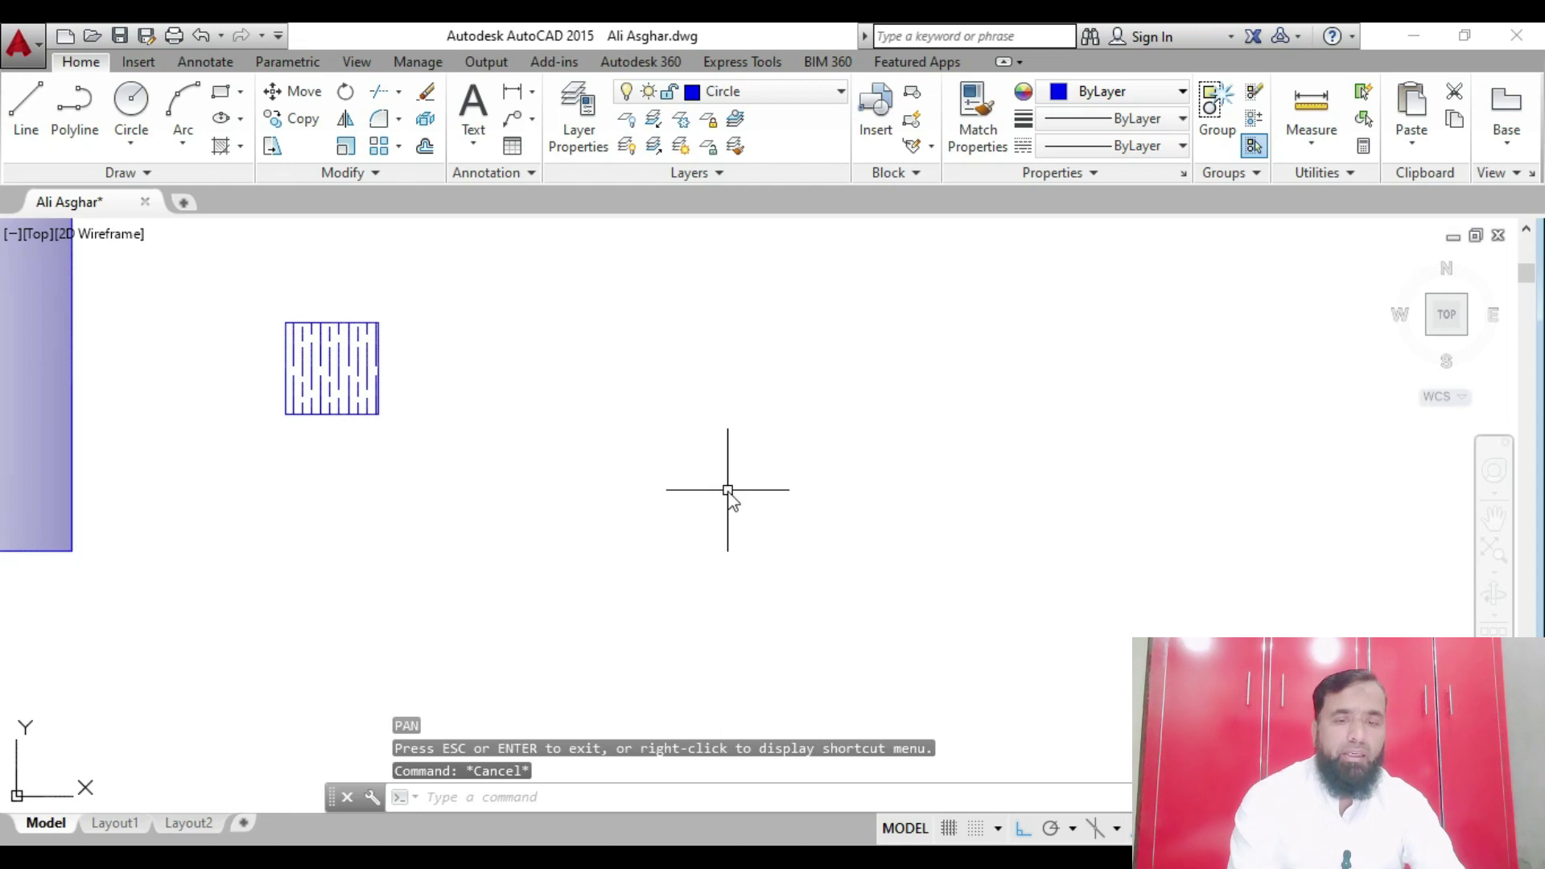
{"action": "middle_click_drag", "start_coordinate": [873, 459], "coordinate": [669, 477]}
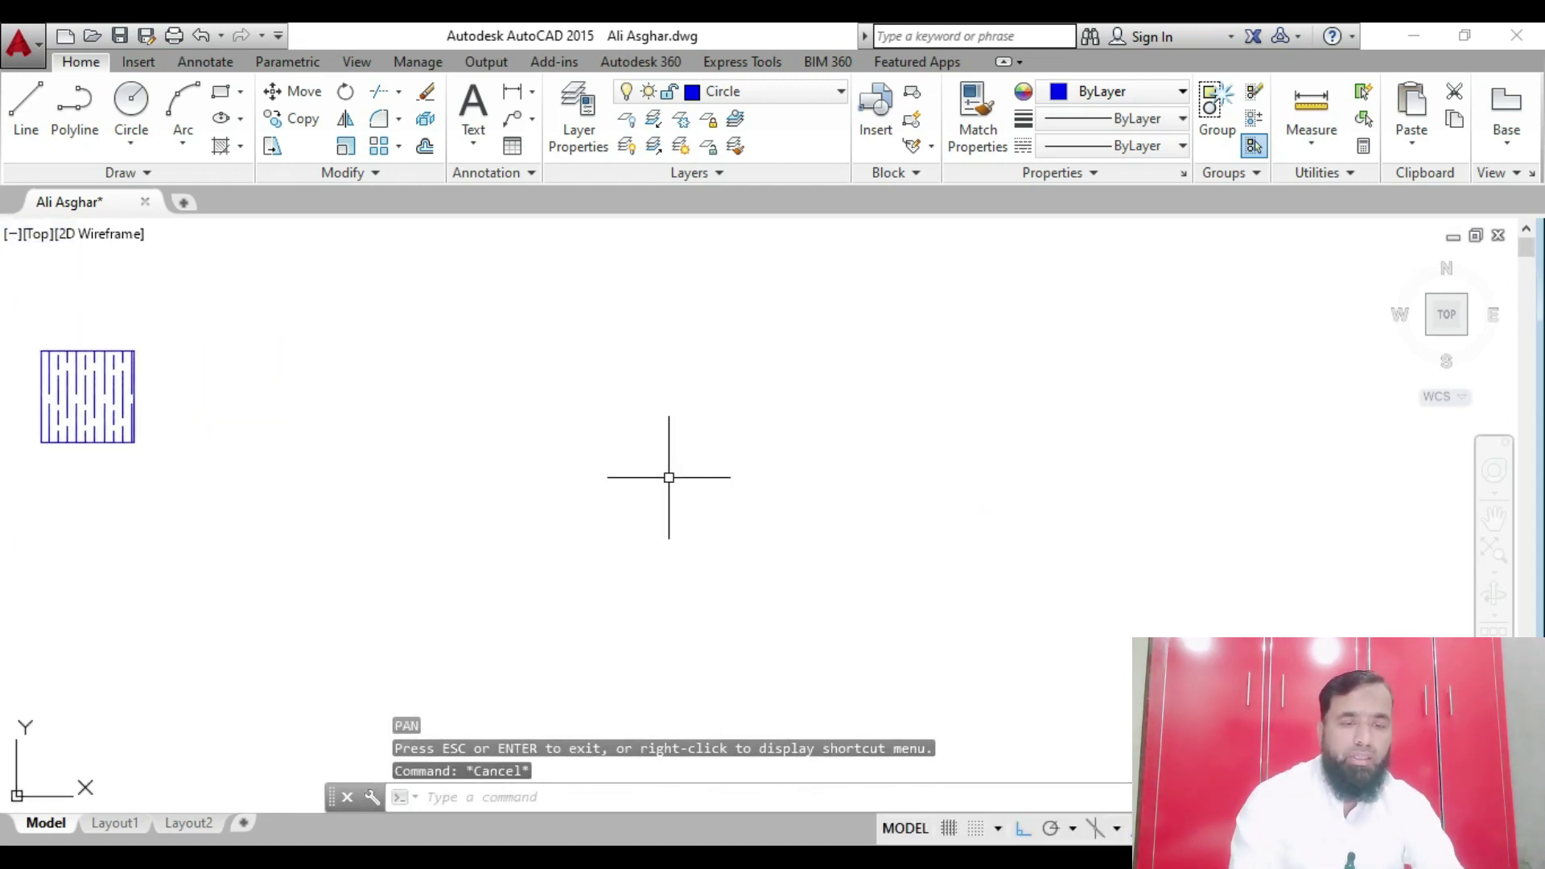
{"action": "type", "text": "SP"}
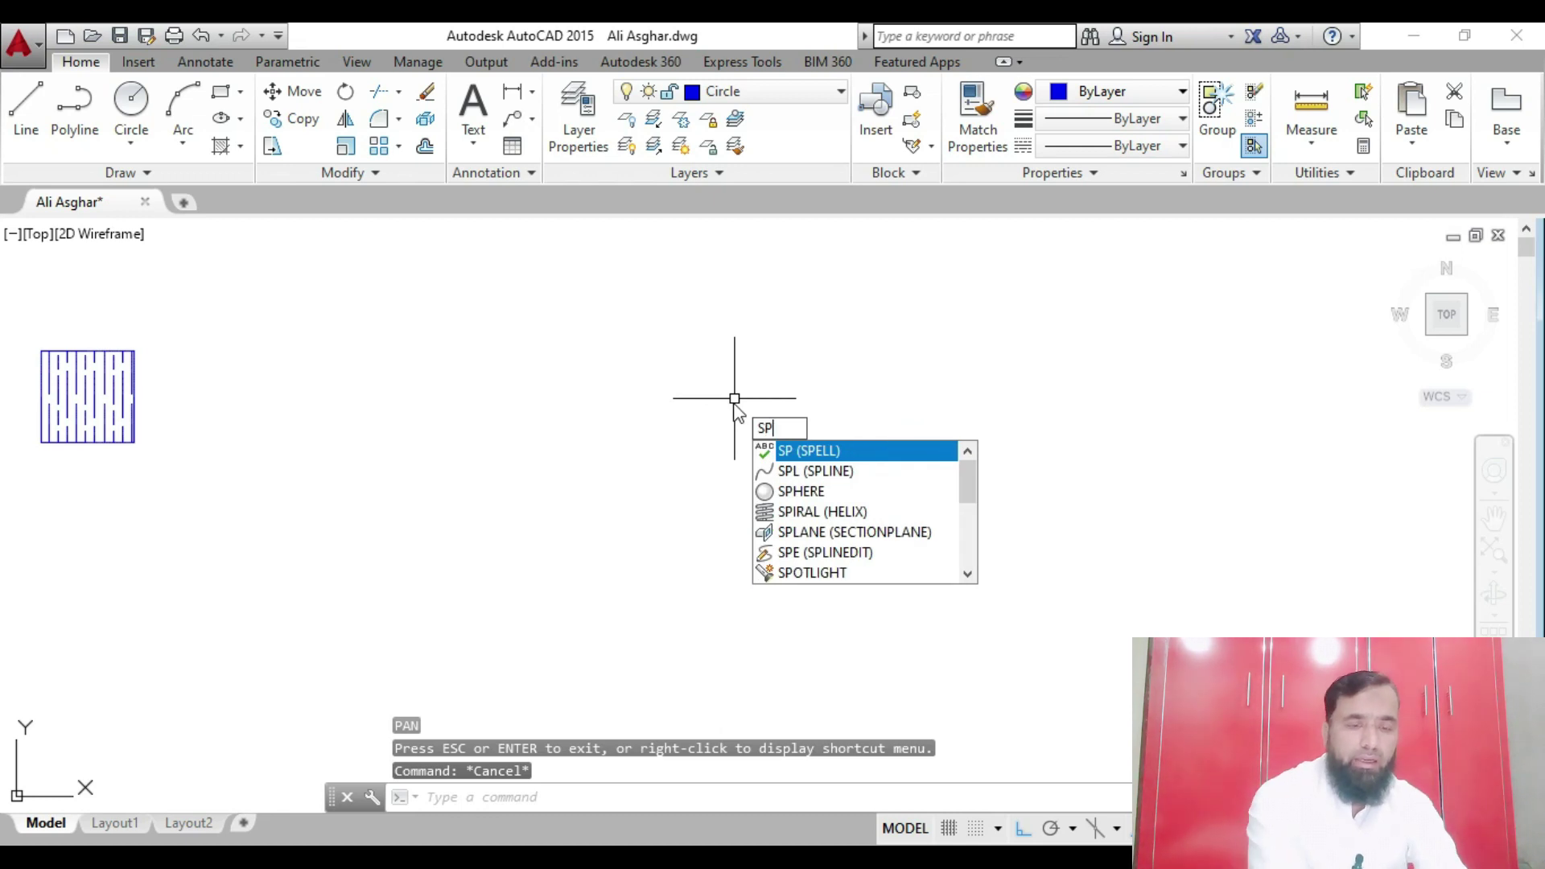
{"action": "key", "text": "BackSpace"}
{"action": "key", "text": "BackSpace"}
{"action": "key", "text": "Return"}
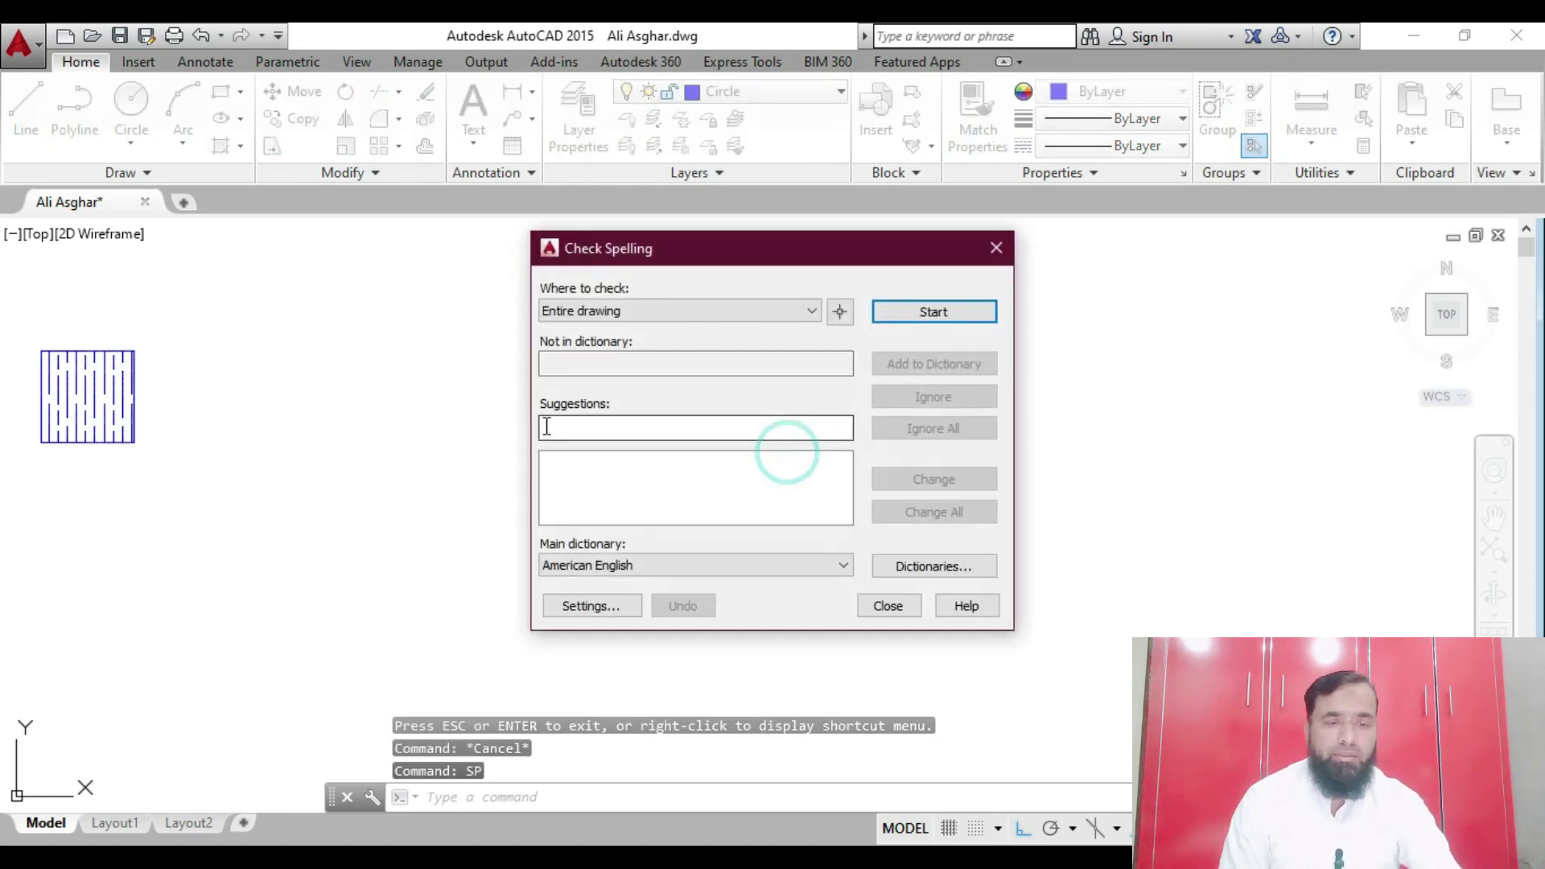
{"action": "left_click", "coordinate": [996, 245]}
{"action": "type", "text": "s"}
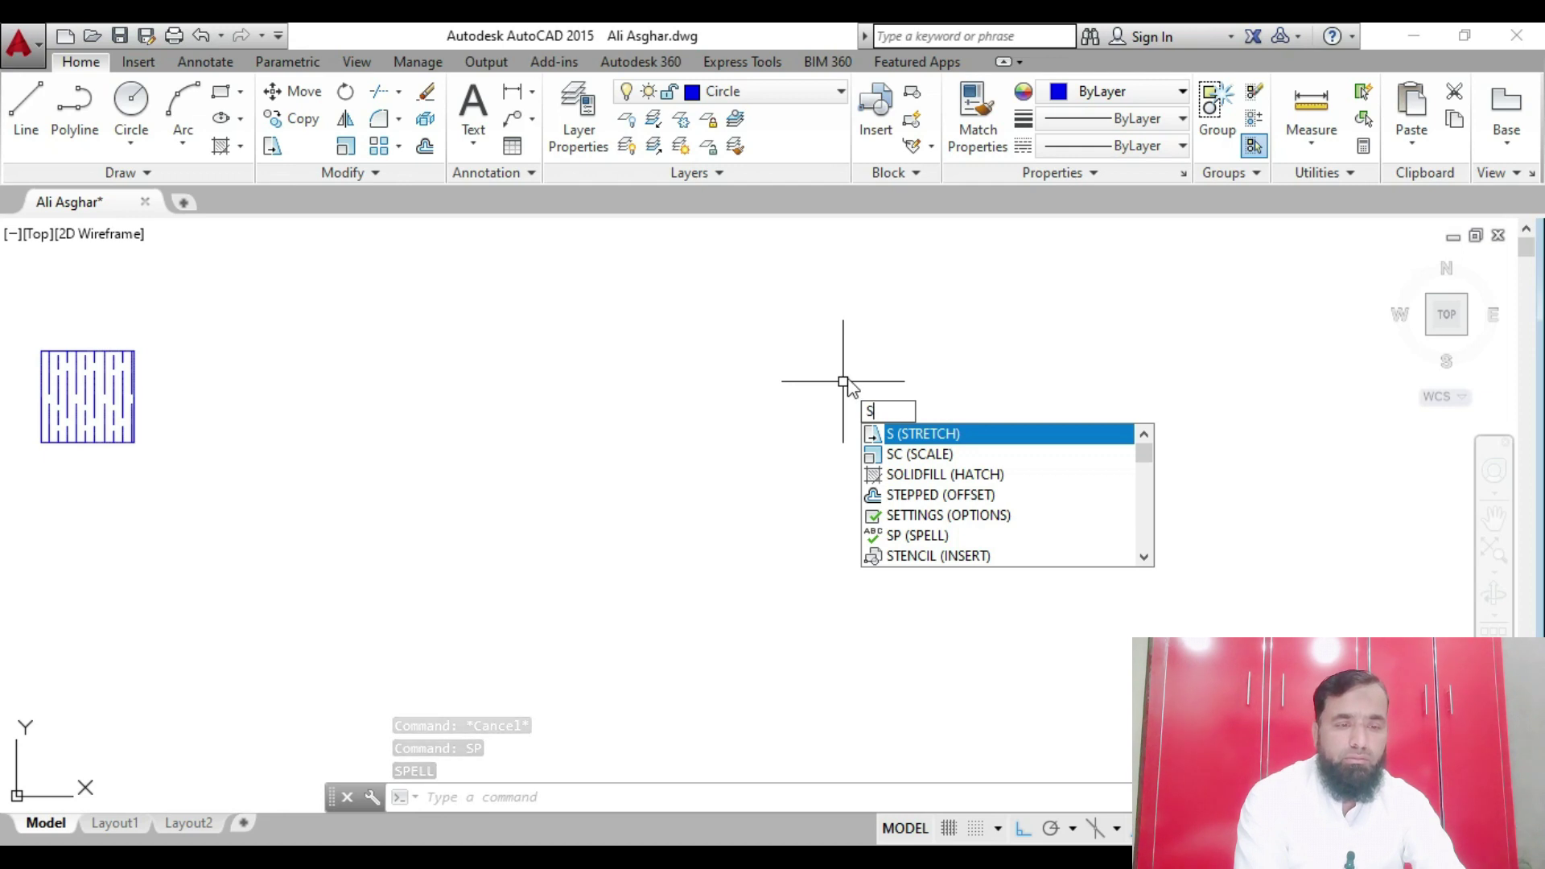
{"action": "key", "text": "Escape"}
{"action": "key", "text": "Escape"}
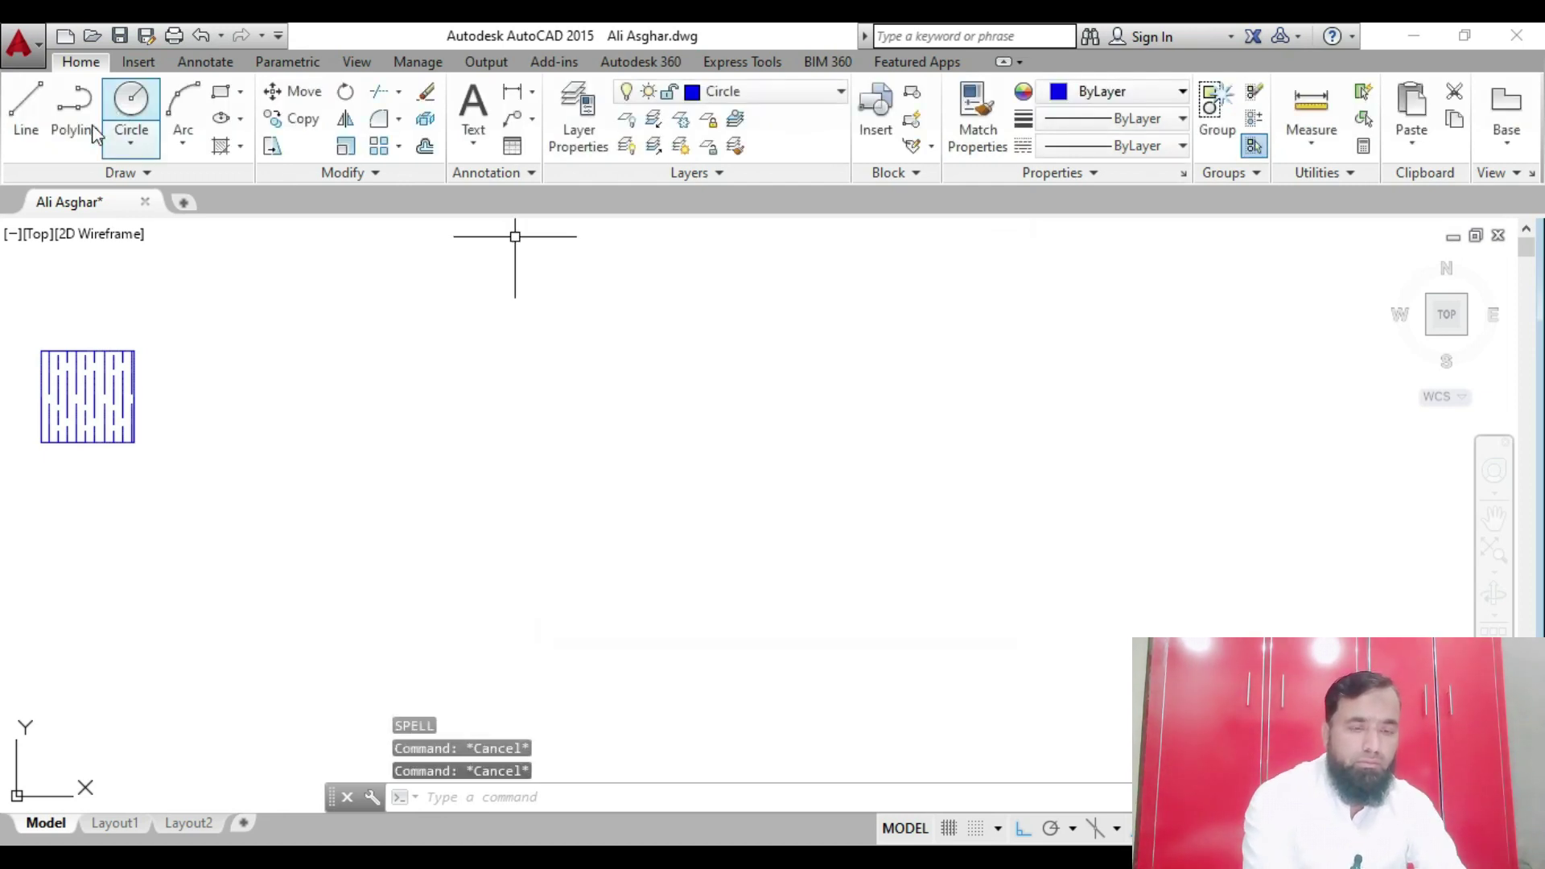
Start Spline Fit from the expanded Draw panel
{"action": "left_click", "coordinate": [142, 175]}
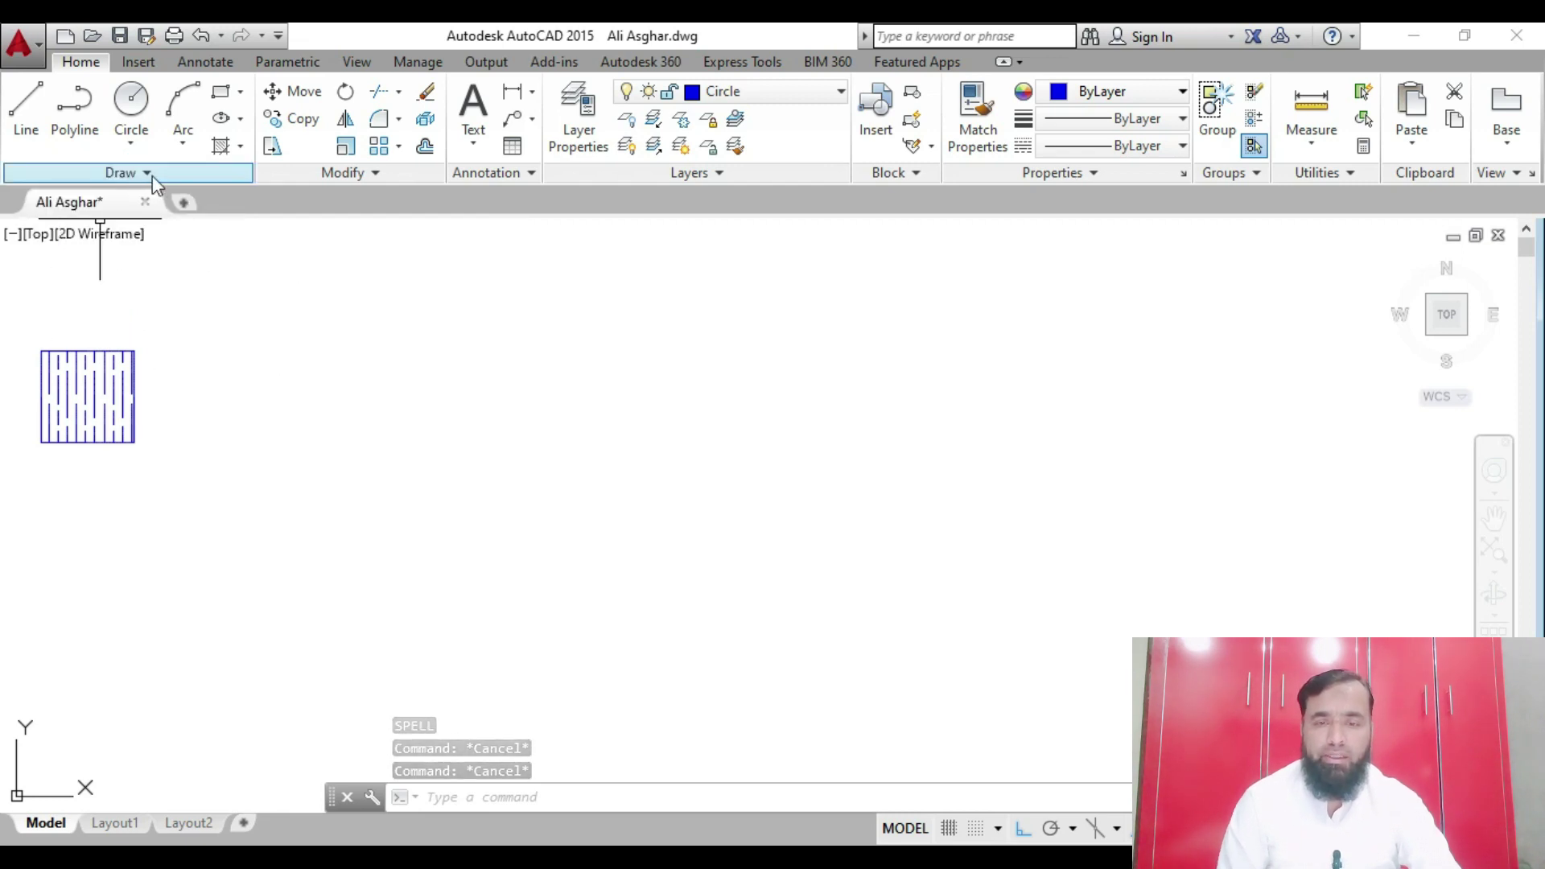
{"action": "left_click", "coordinate": [145, 172]}
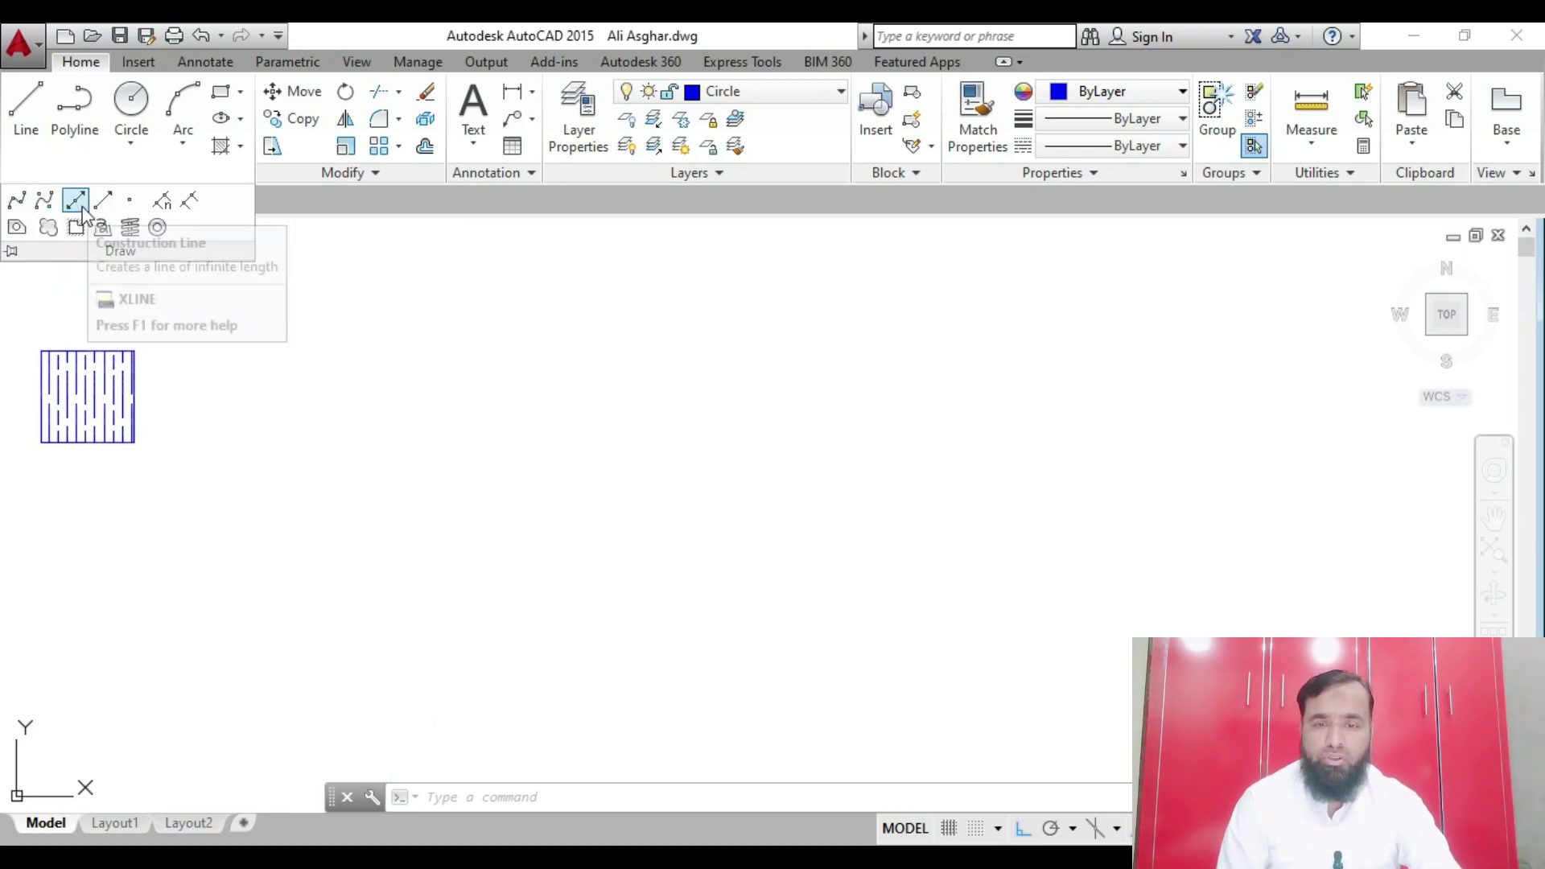
{"action": "left_click", "coordinate": [17, 201]}
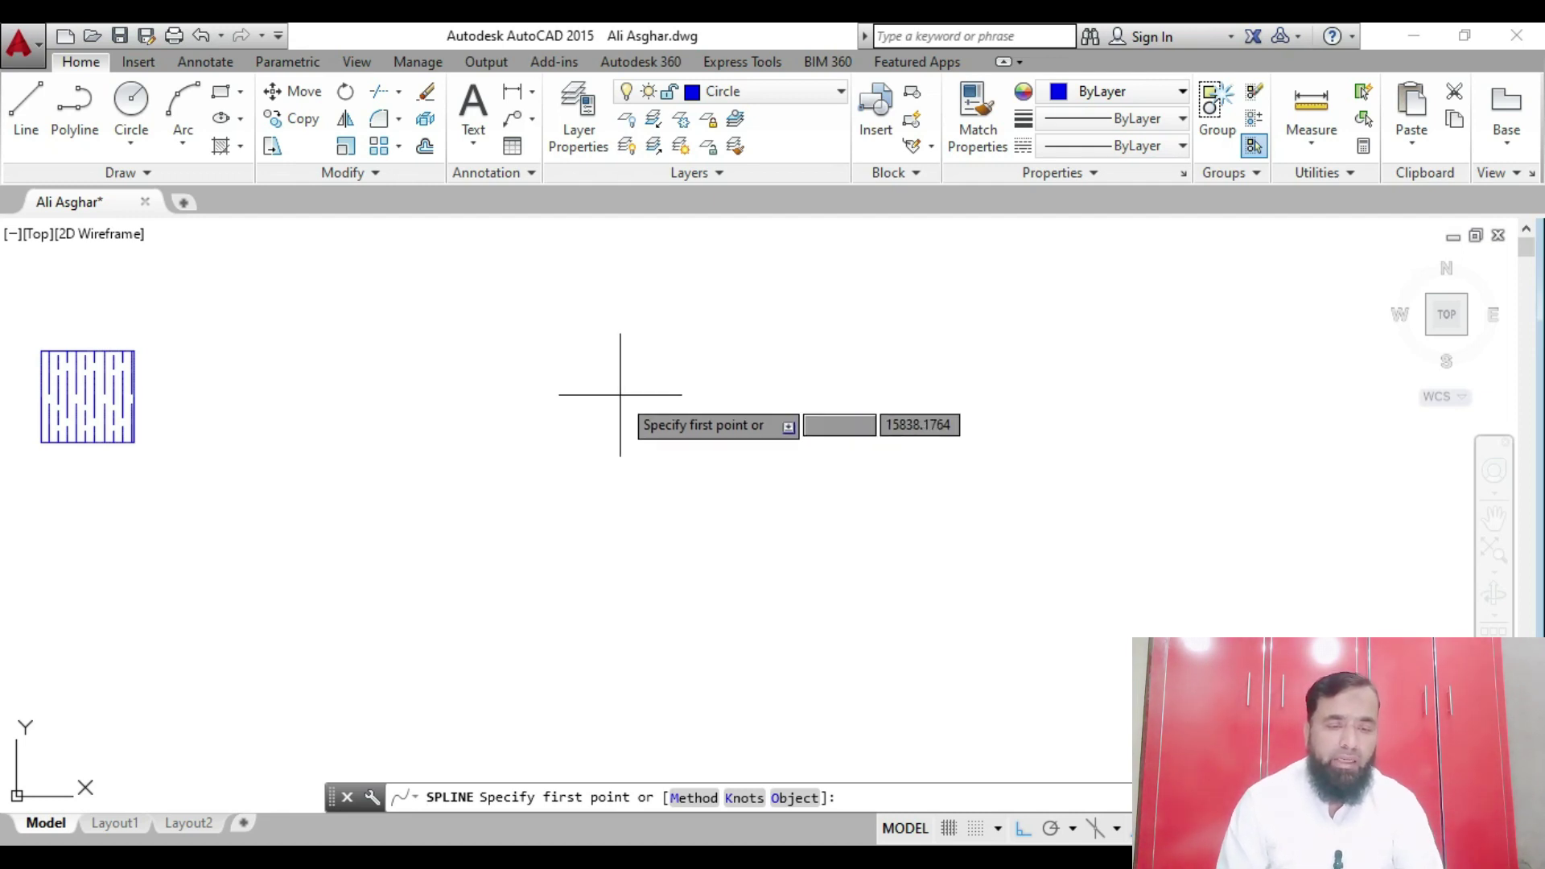
Sketch a looping seven-point spline with Ortho off, then cancel it
{"action": "left_click", "coordinate": [525, 497]}
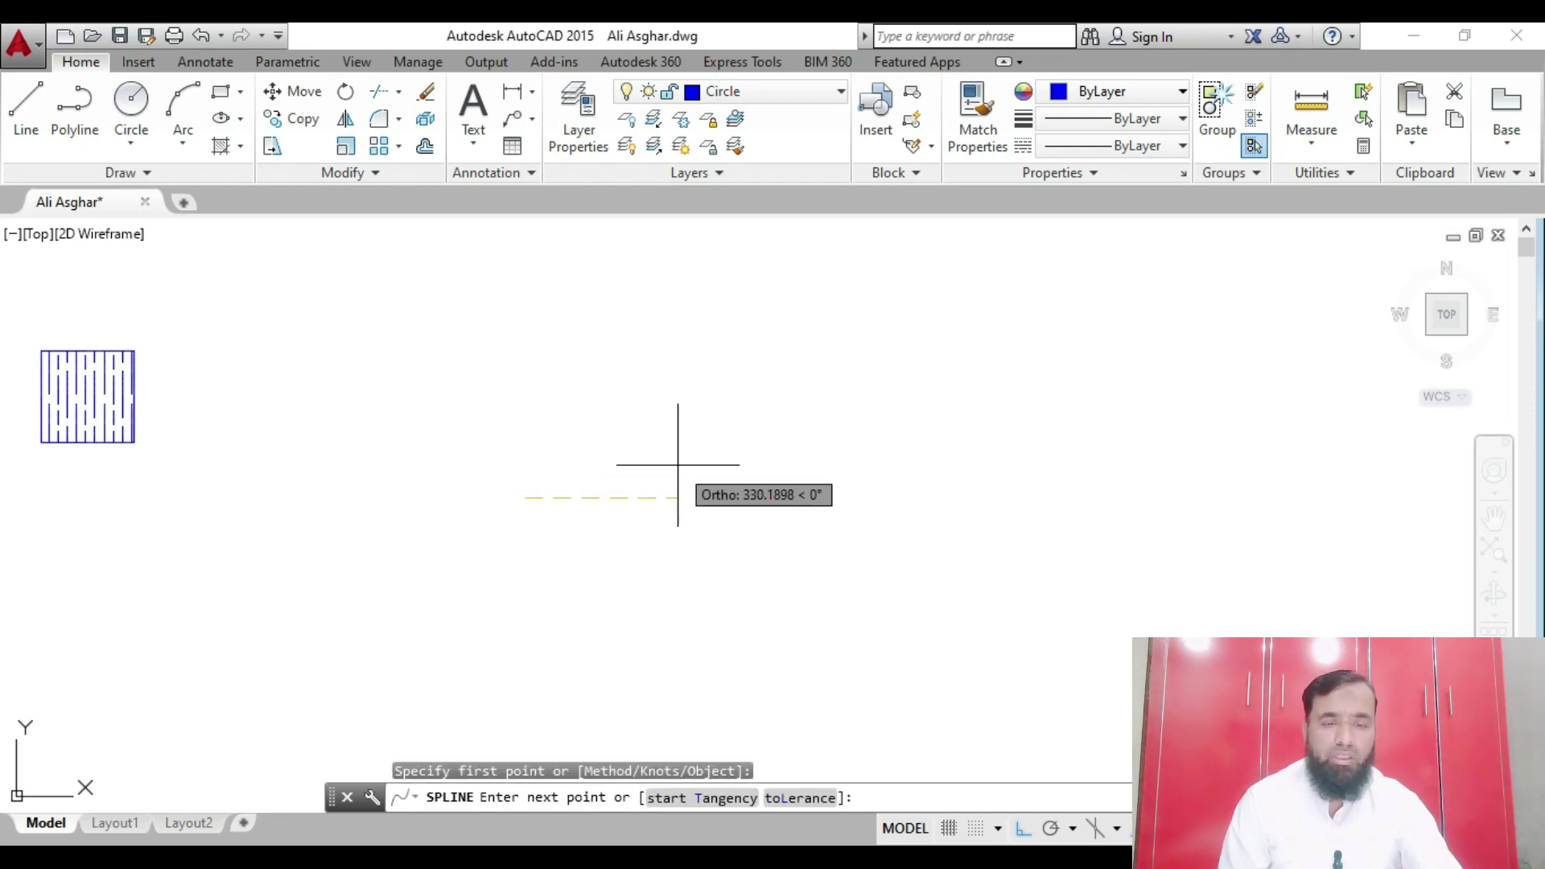
{"action": "key", "text": "F8"}
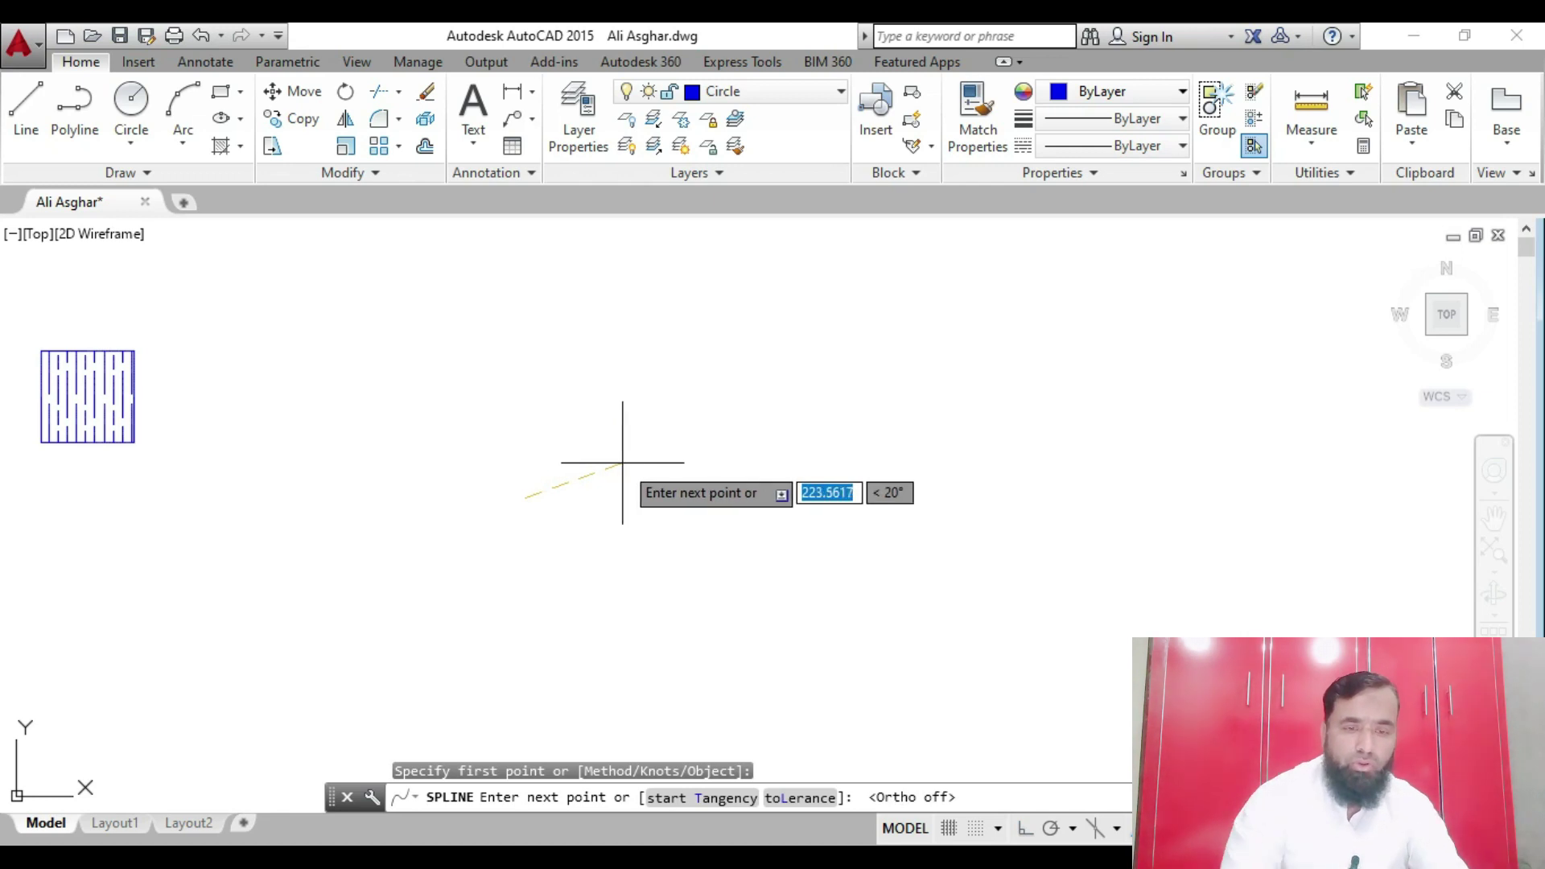
{"action": "left_click", "coordinate": [622, 462]}
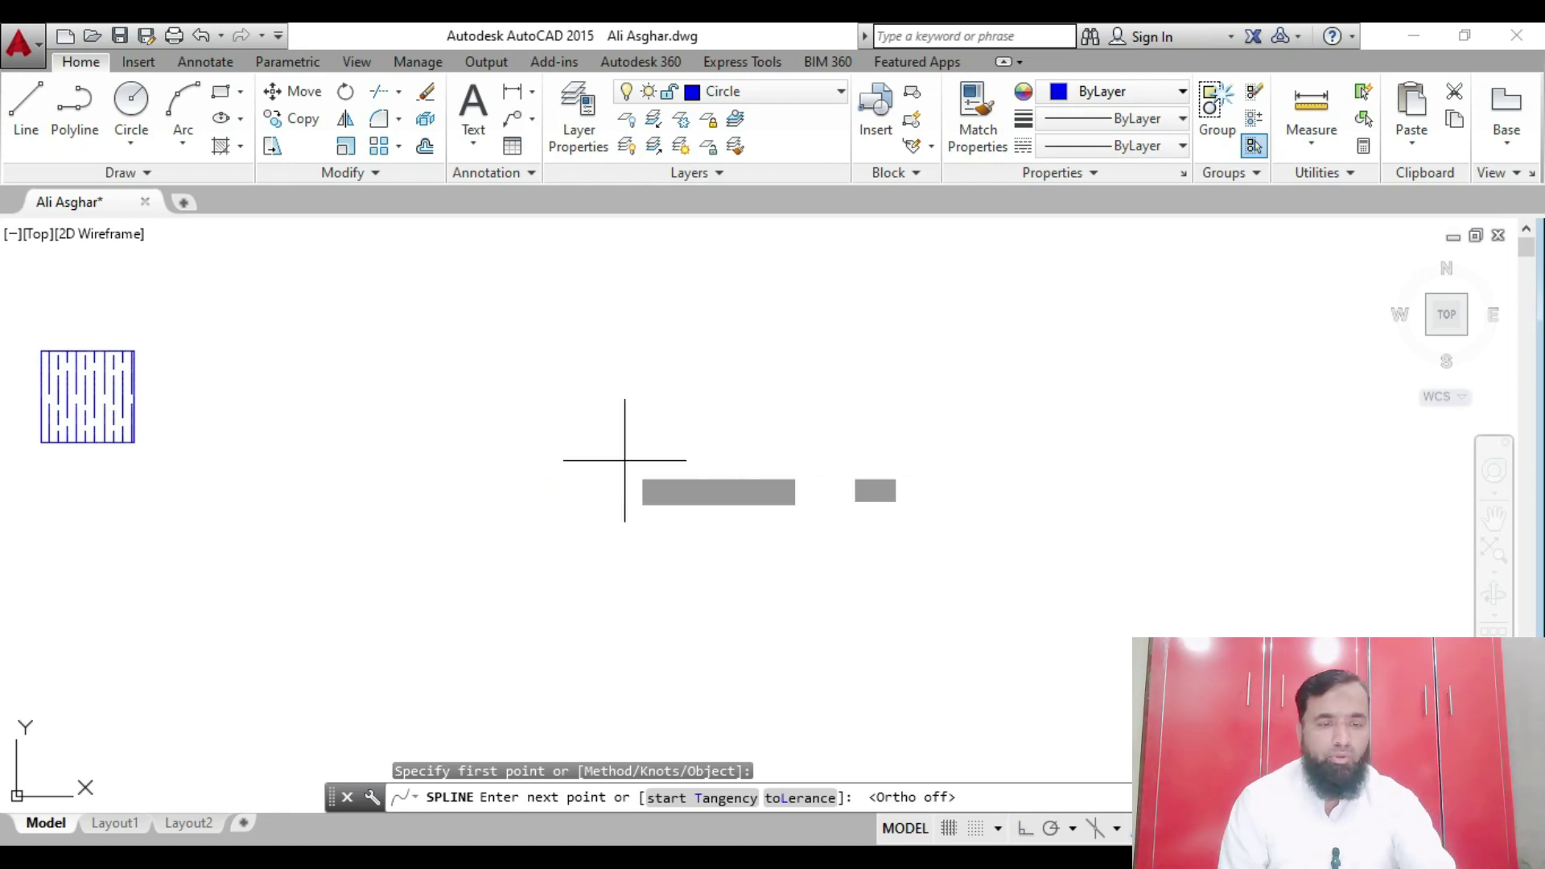
{"action": "left_click", "coordinate": [710, 519]}
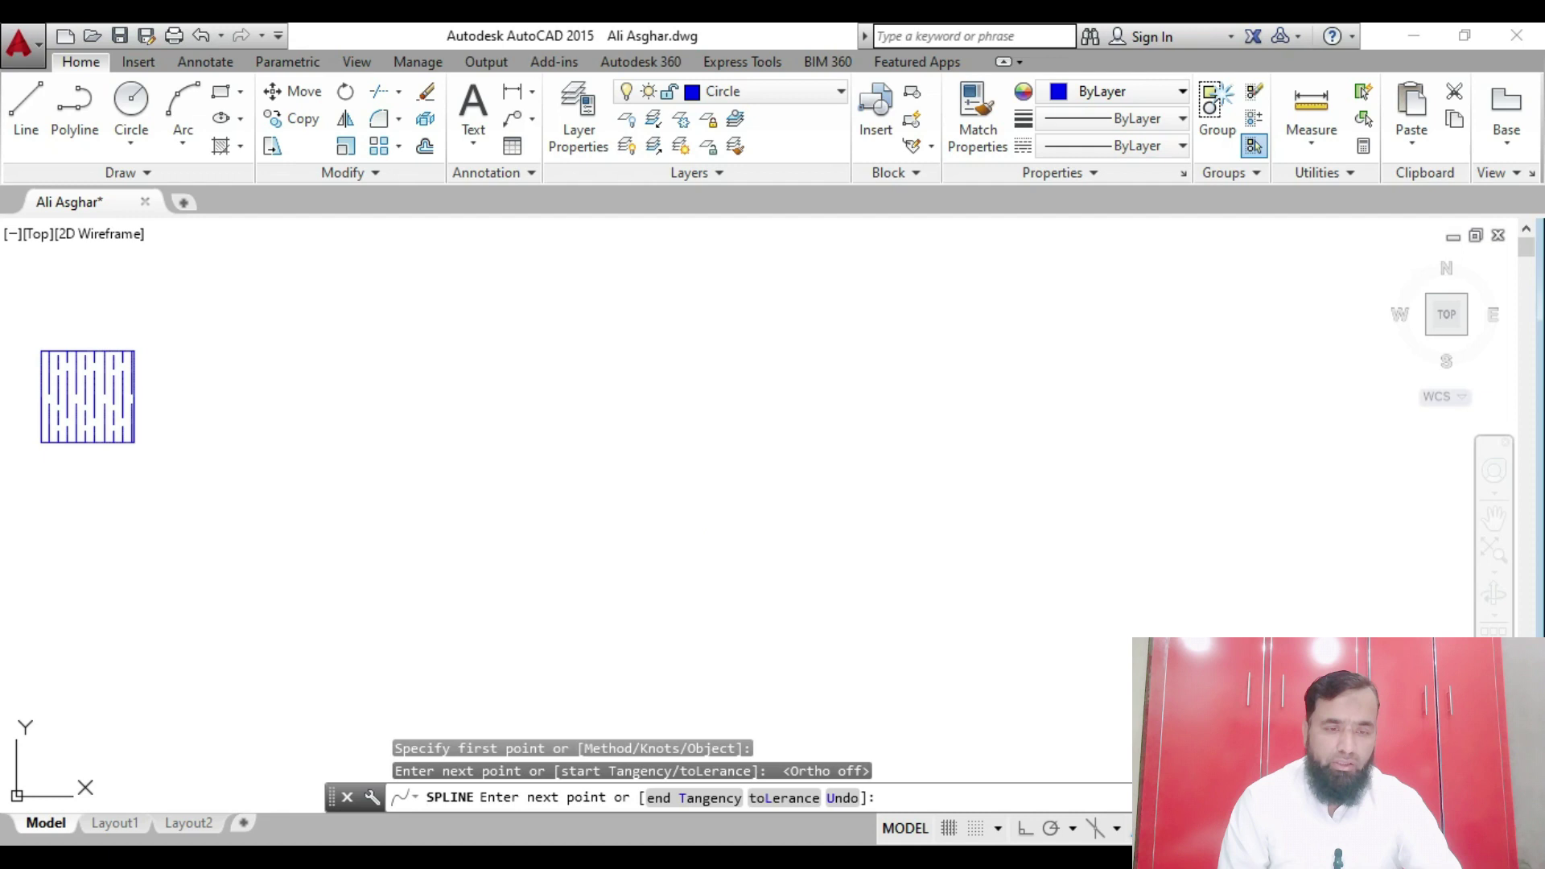
{"action": "left_click", "coordinate": [854, 443]}
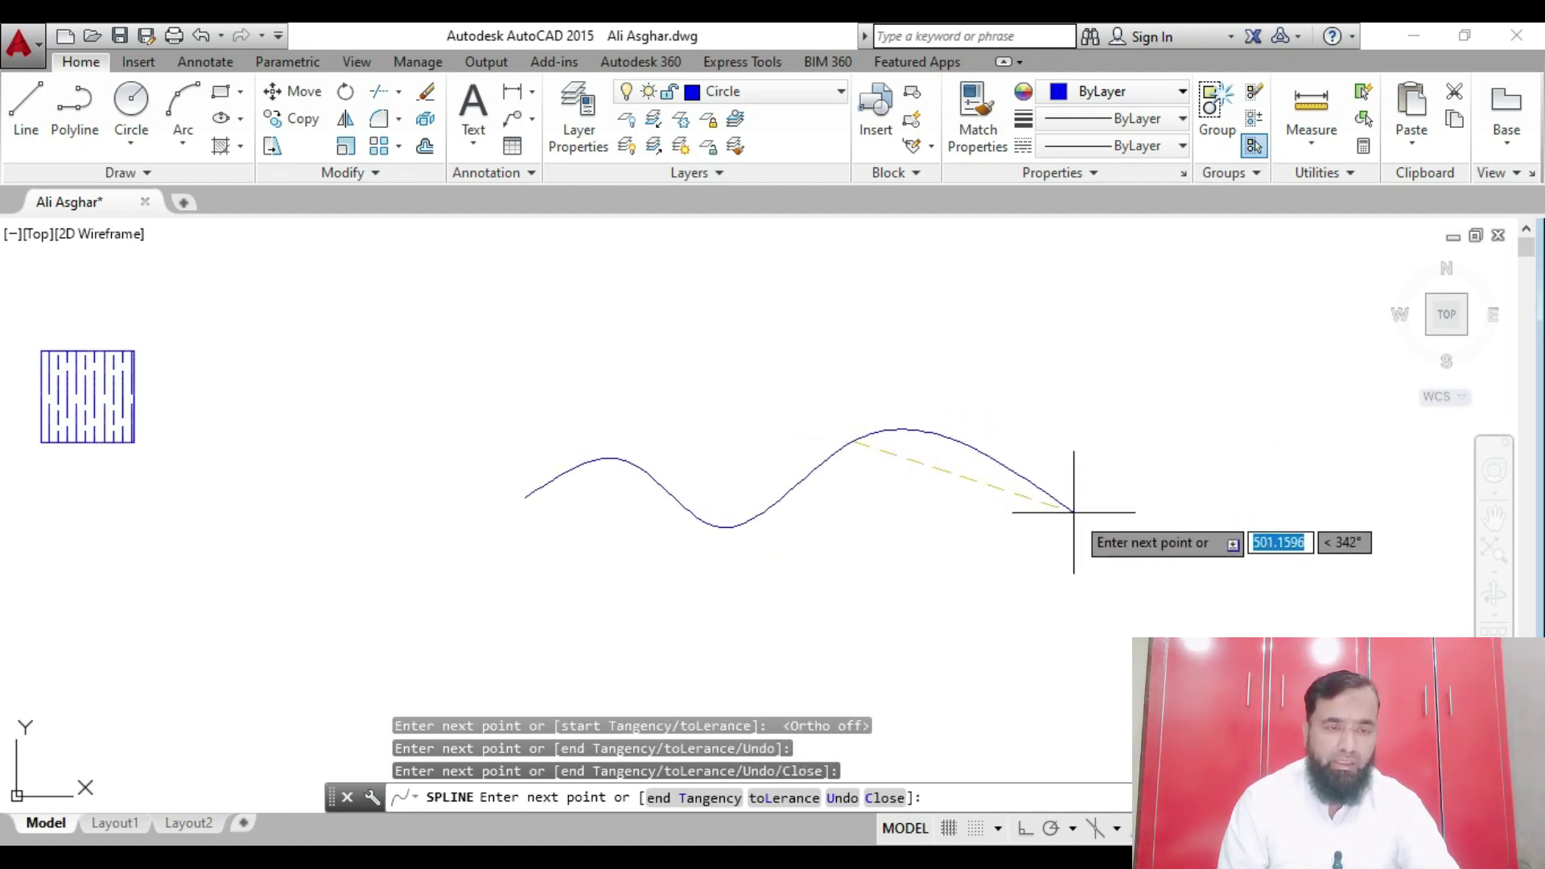
{"action": "left_click", "coordinate": [1074, 512]}
{"action": "left_click", "coordinate": [907, 559]}
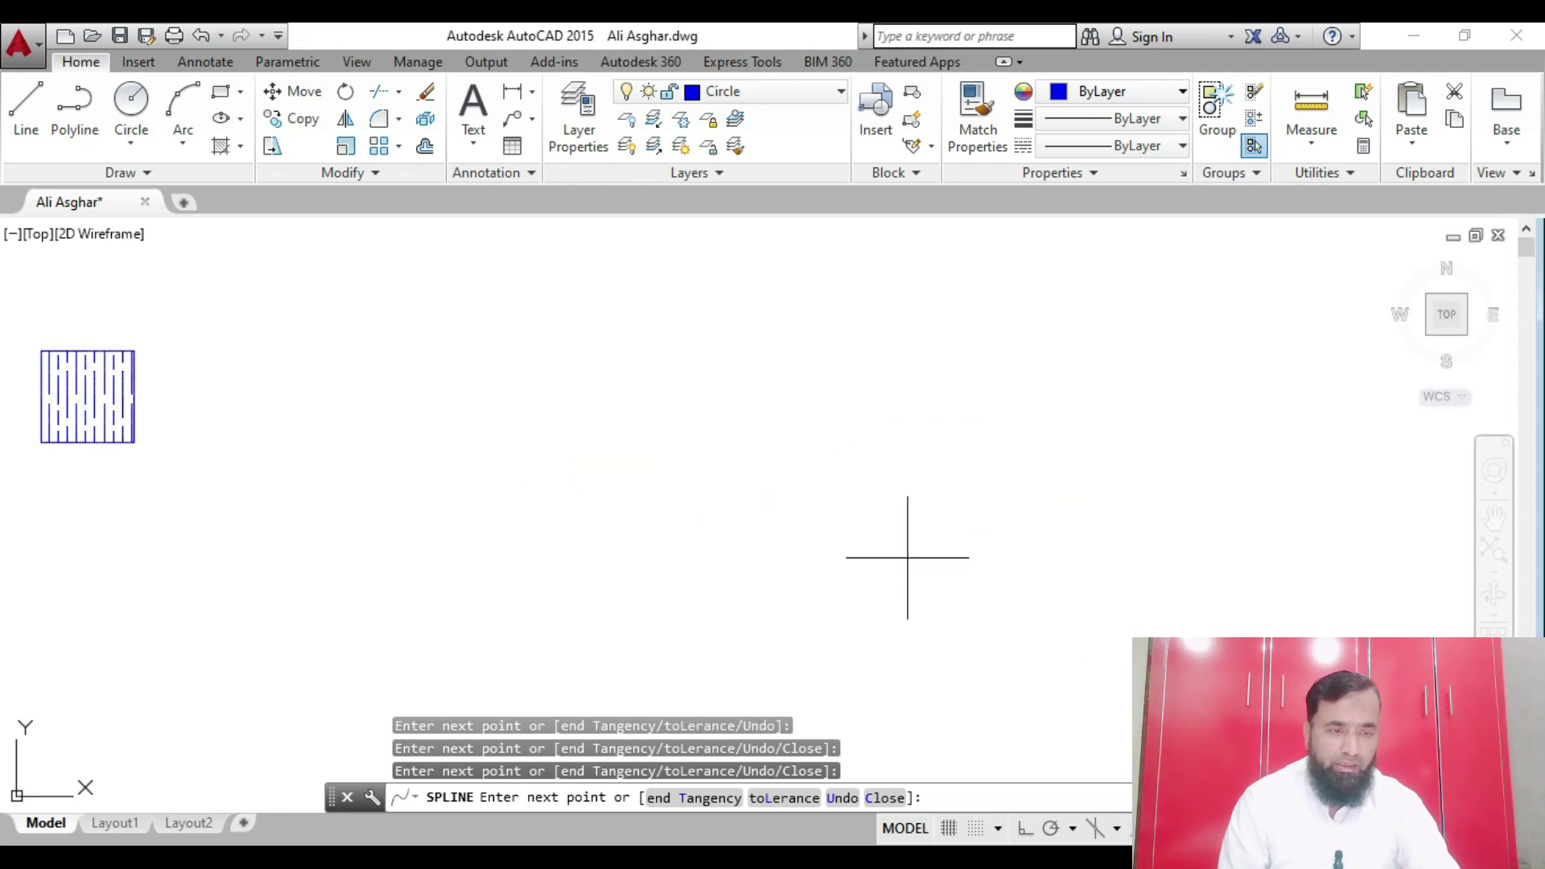
{"action": "left_click", "coordinate": [986, 656]}
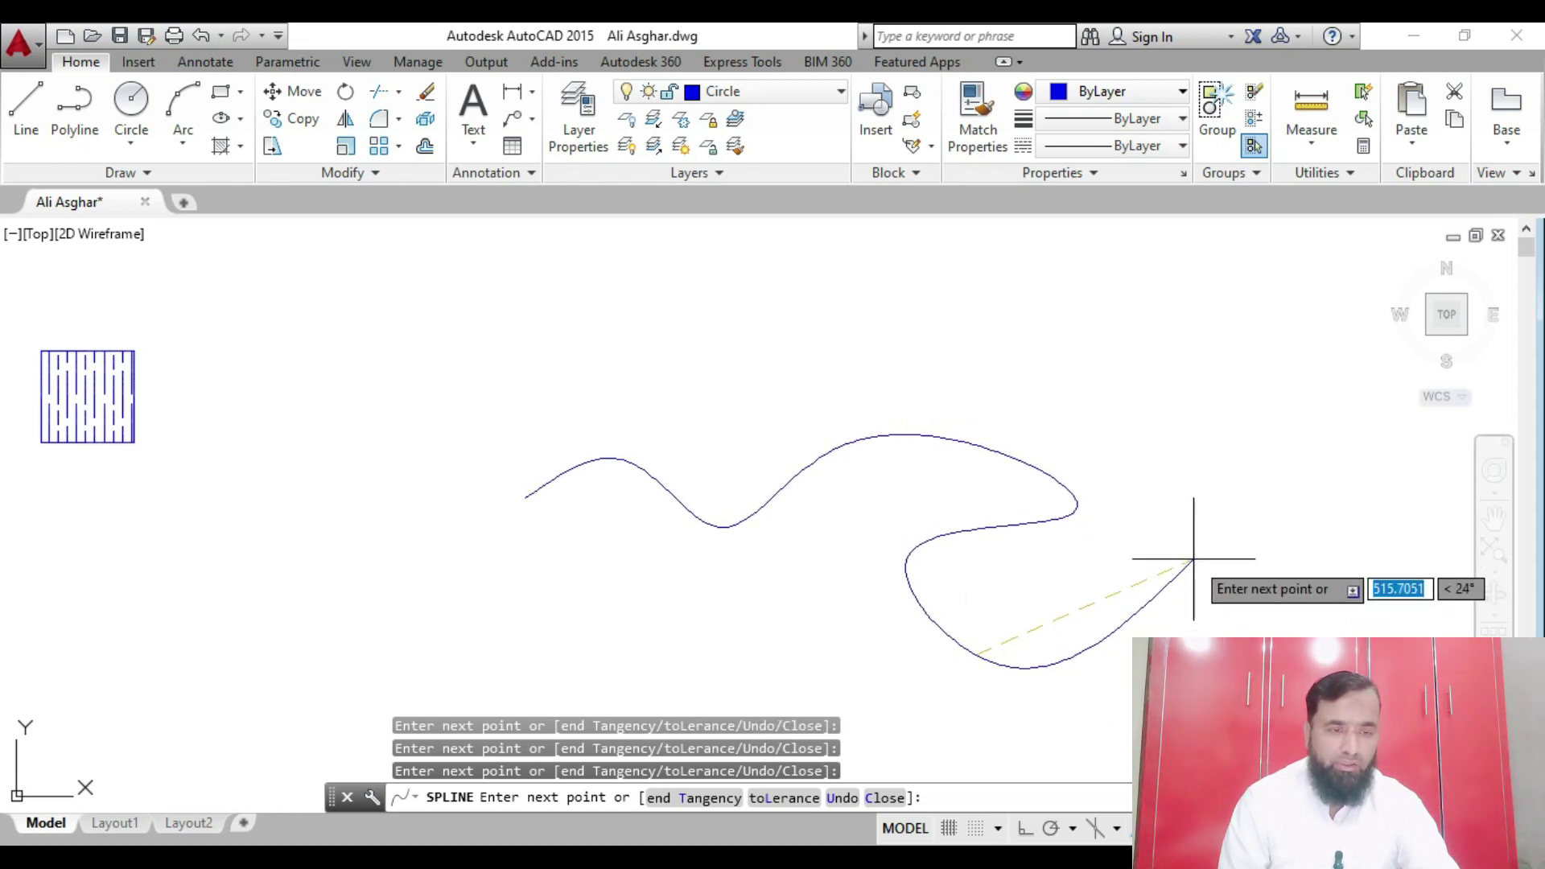
{"action": "key", "text": "Escape"}
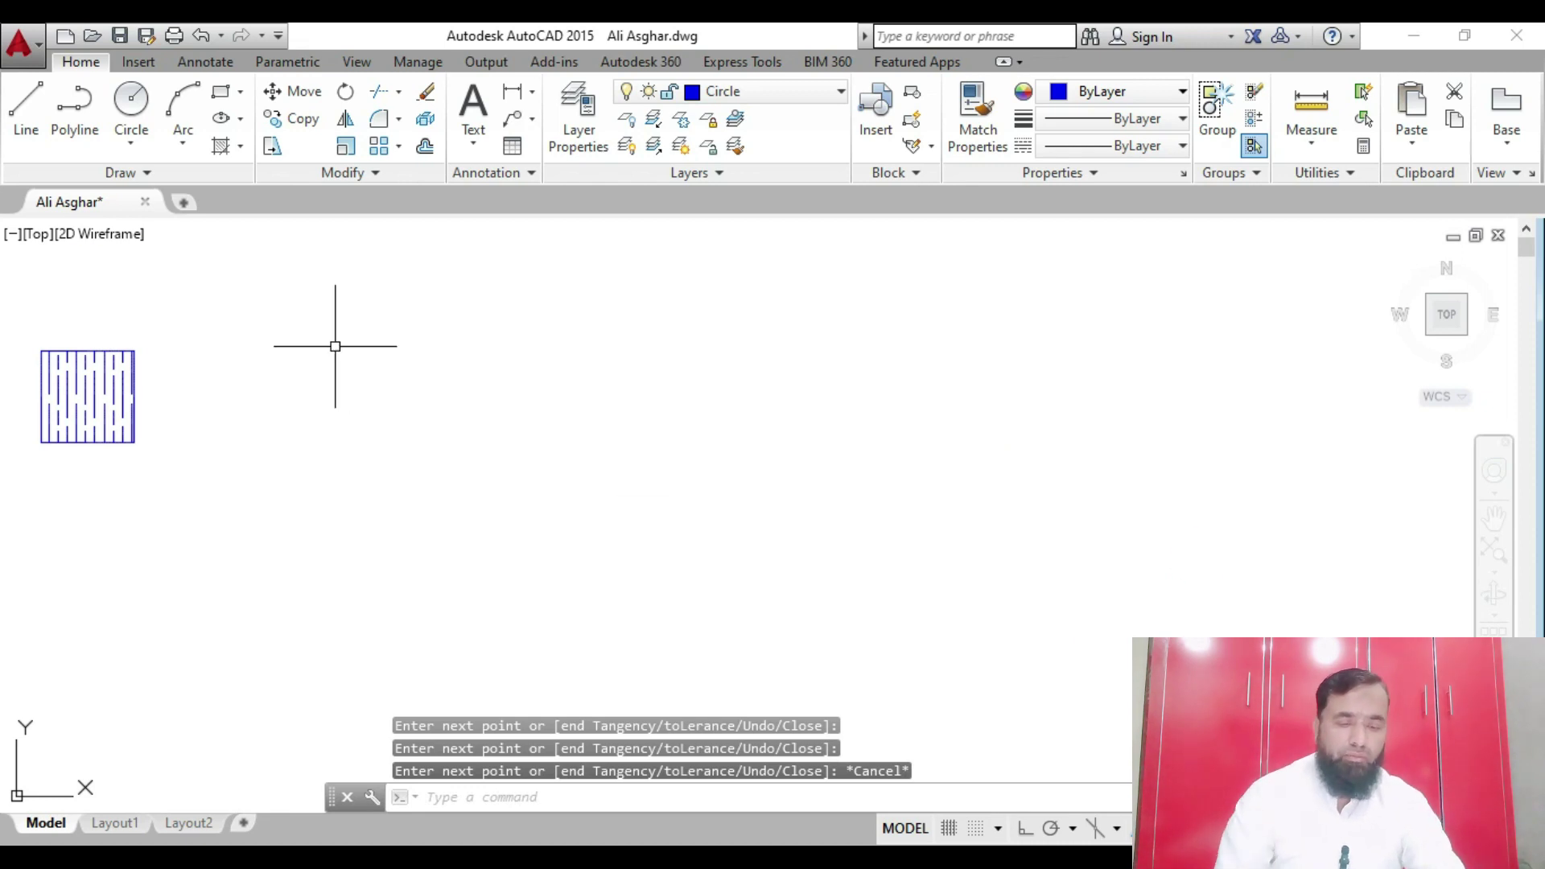
Start the SPLINE command from the SPL autocomplete suggestion
{"action": "type", "text": "s"}
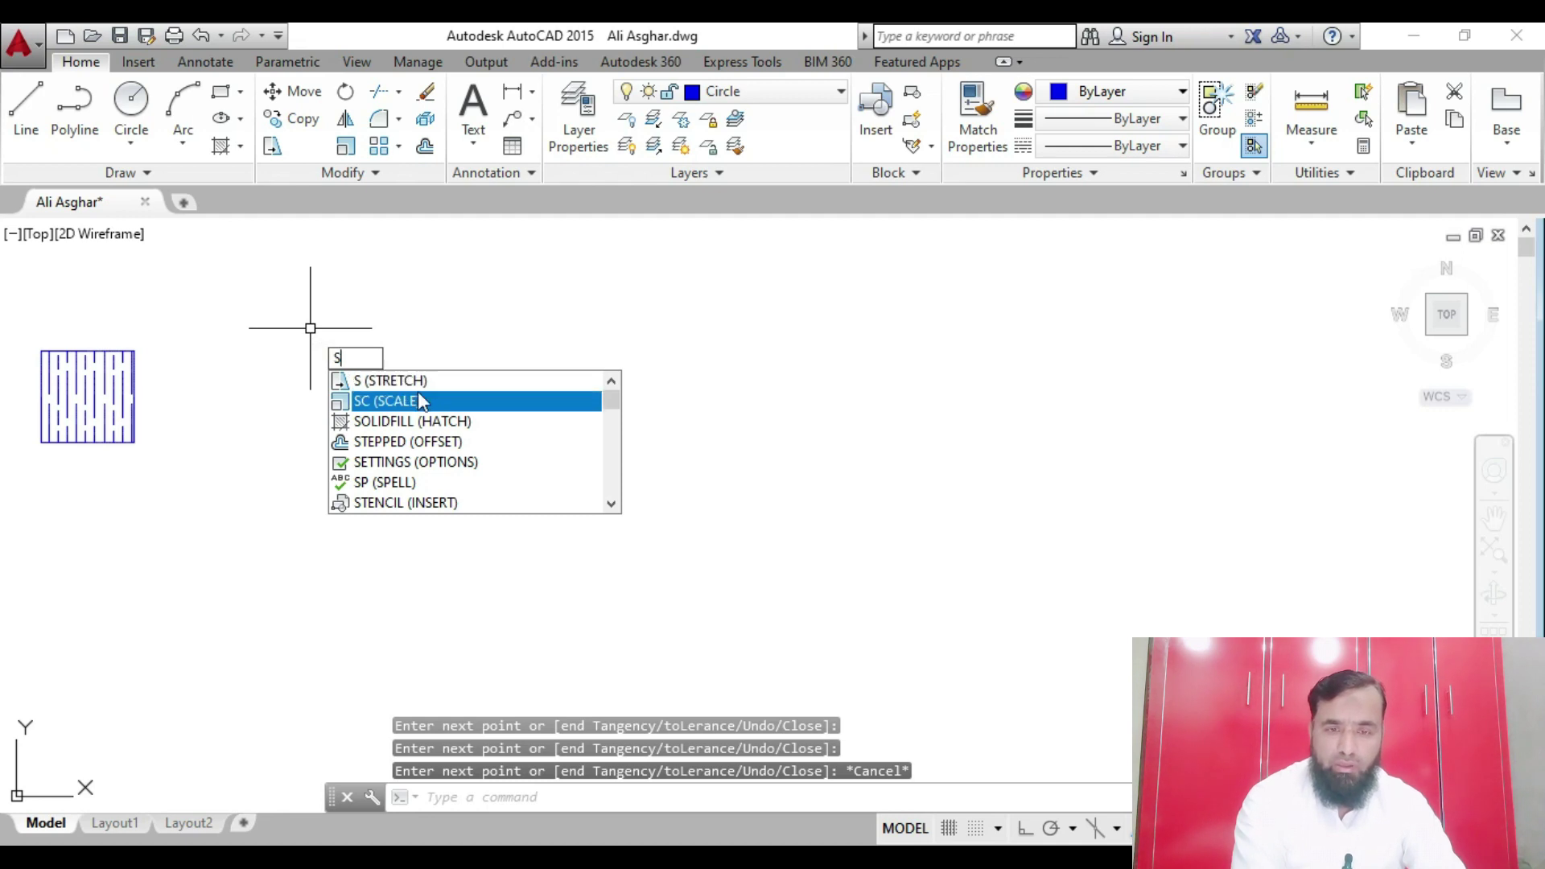
{"action": "scroll", "coordinate": [452, 503], "scroll_direction": "down", "scroll_amount": 1}
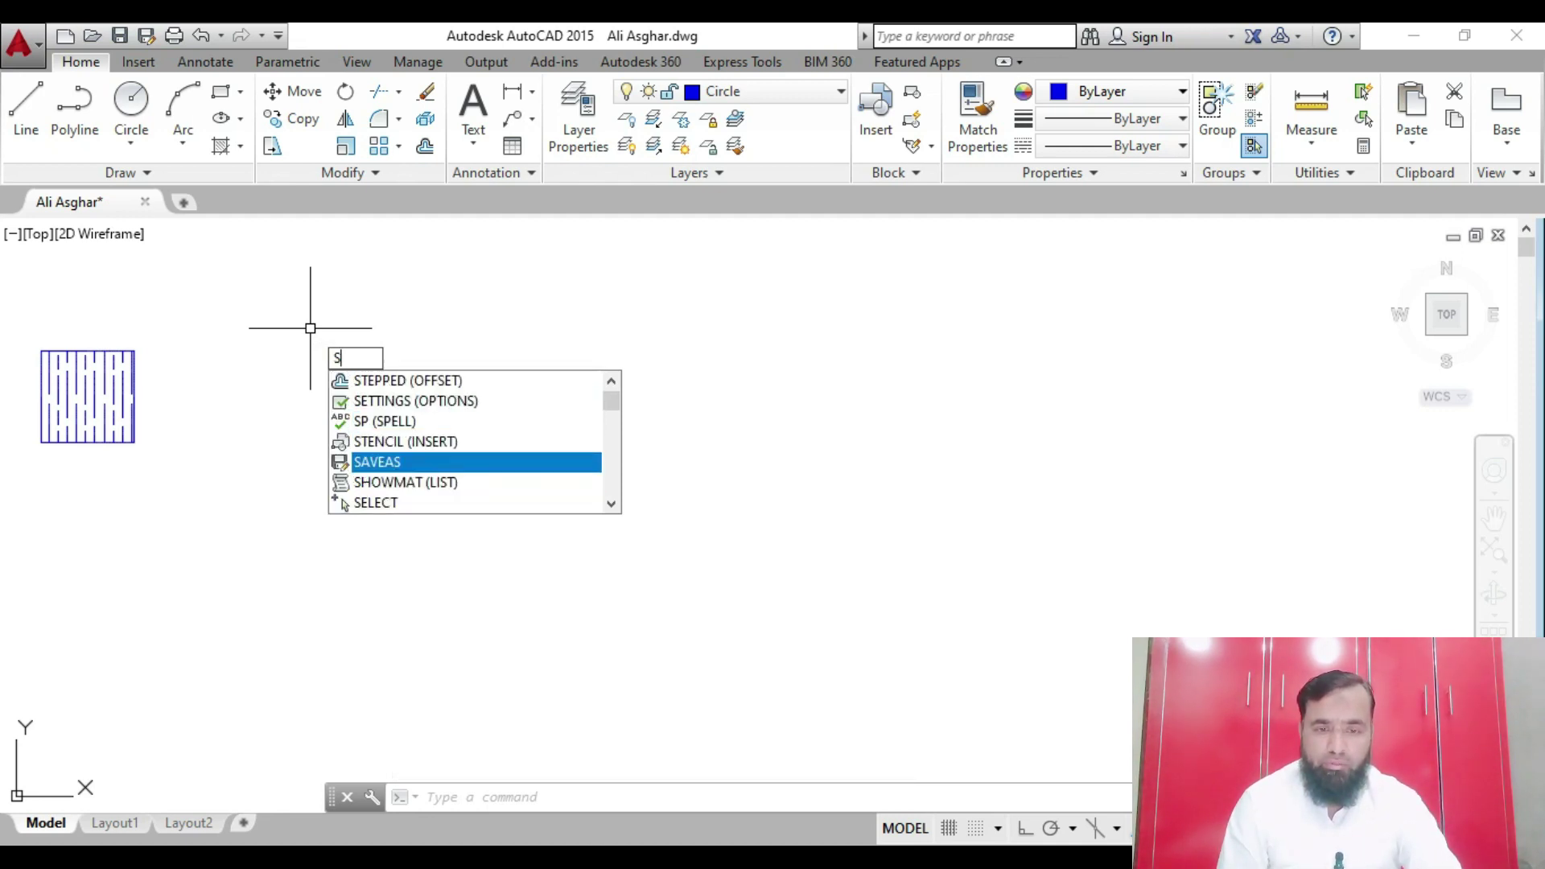
{"action": "type", "text": "P"}
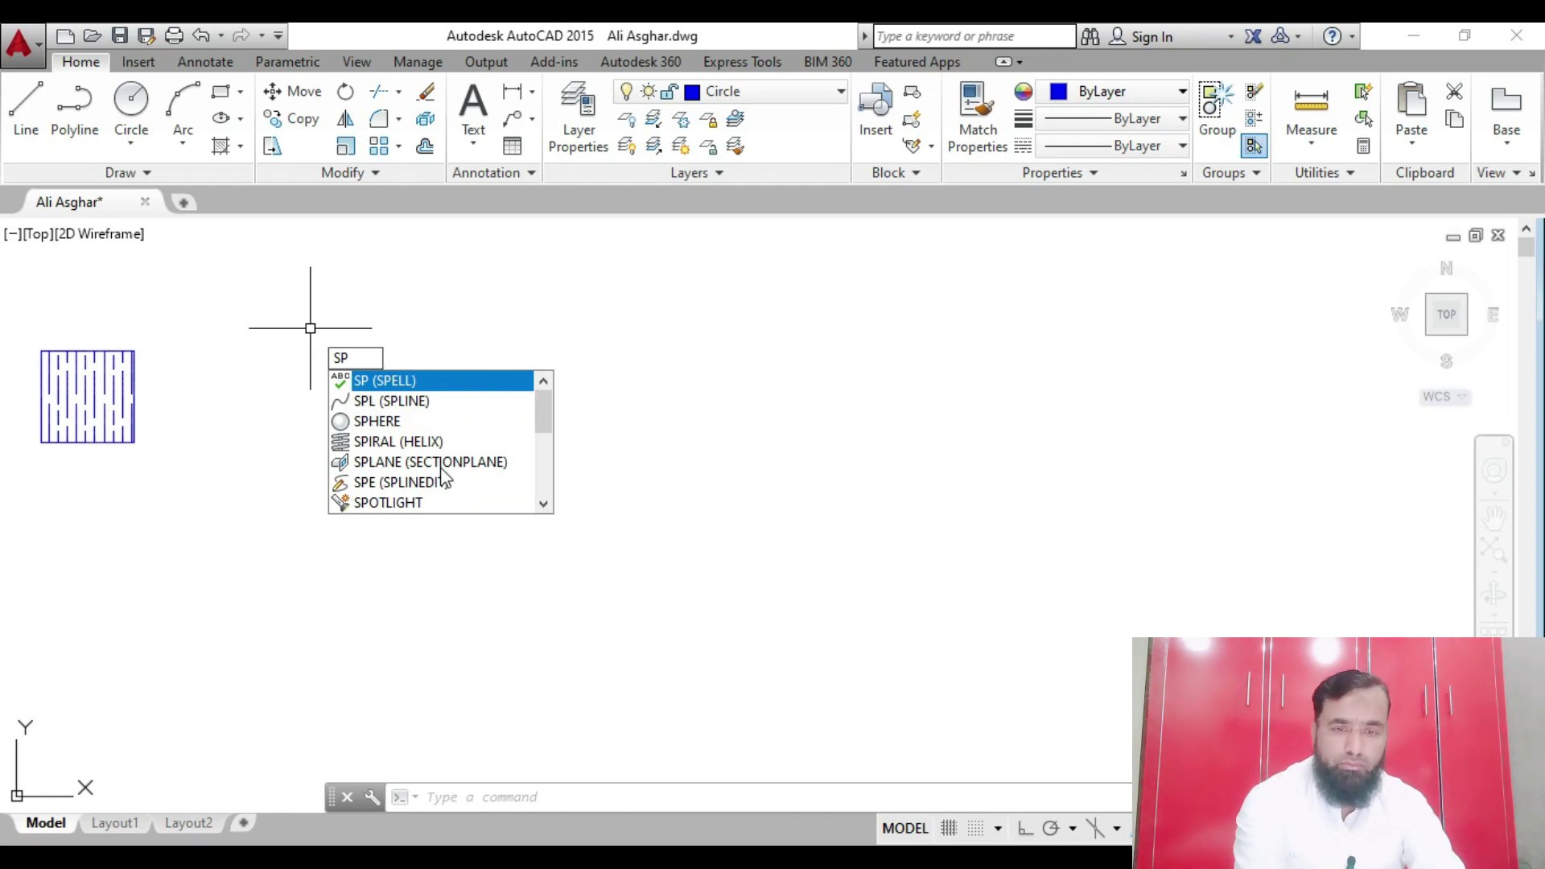
{"action": "type", "text": "L"}
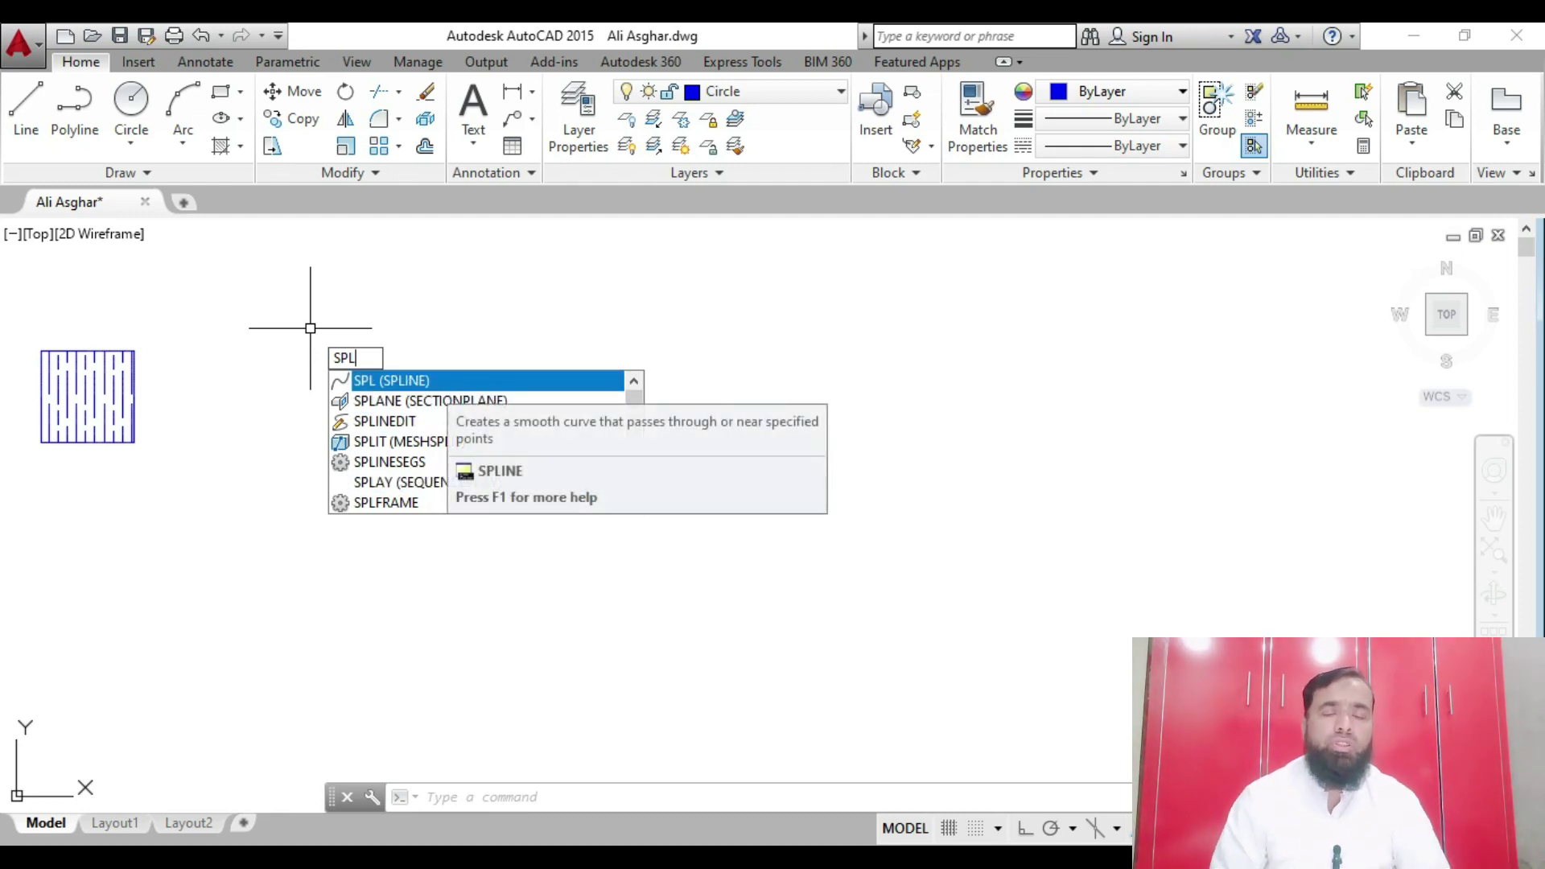
{"action": "left_click", "coordinate": [449, 387]}
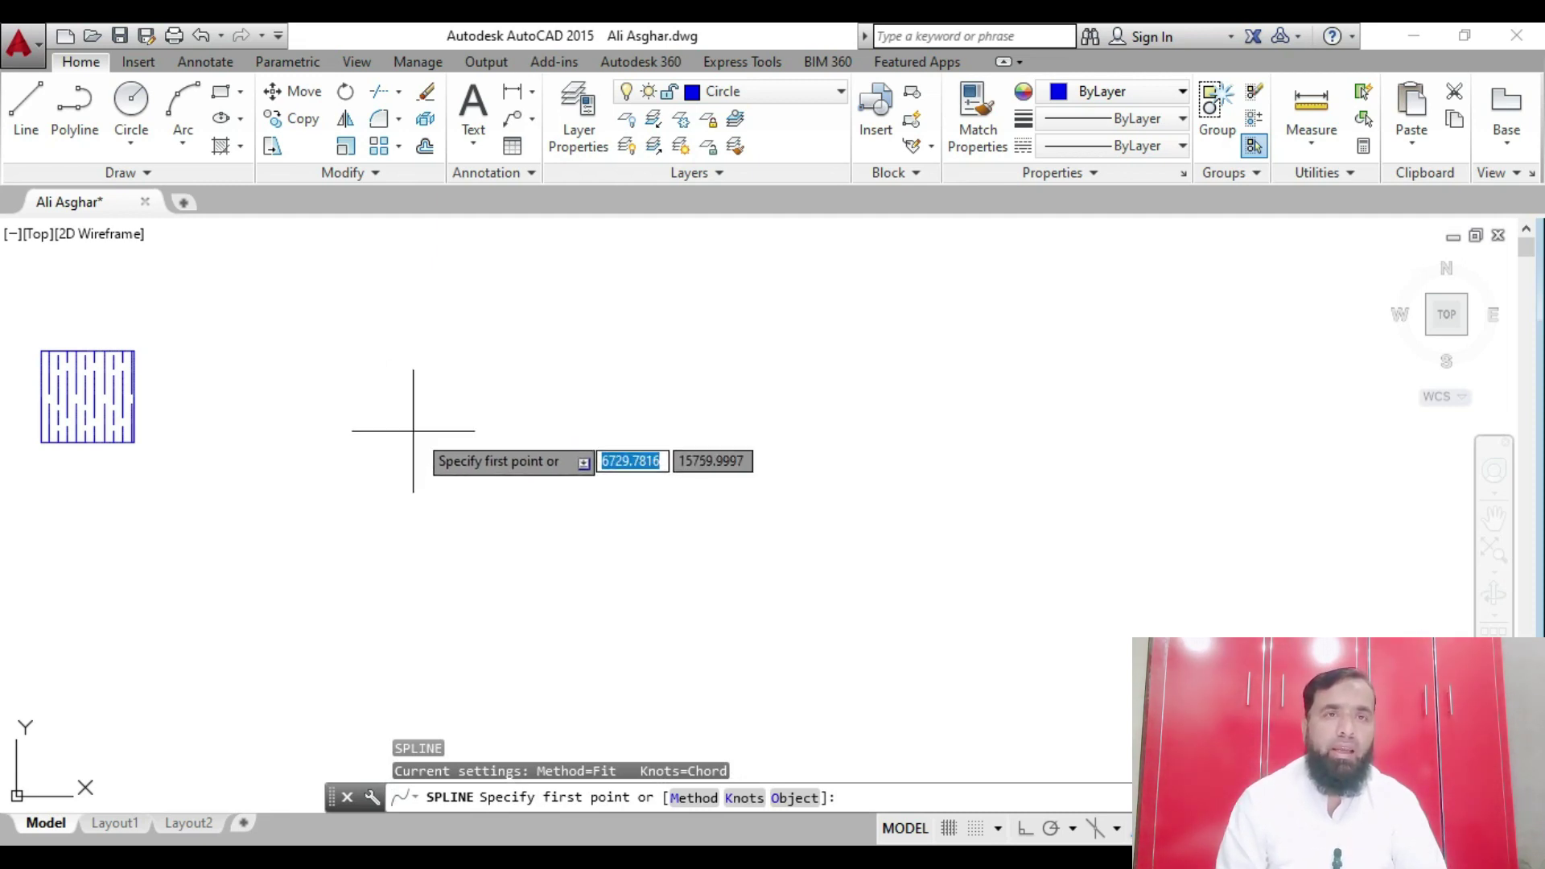
Begin a wavy spline with several fit points 200 units apart
{"action": "left_click", "coordinate": [430, 469]}
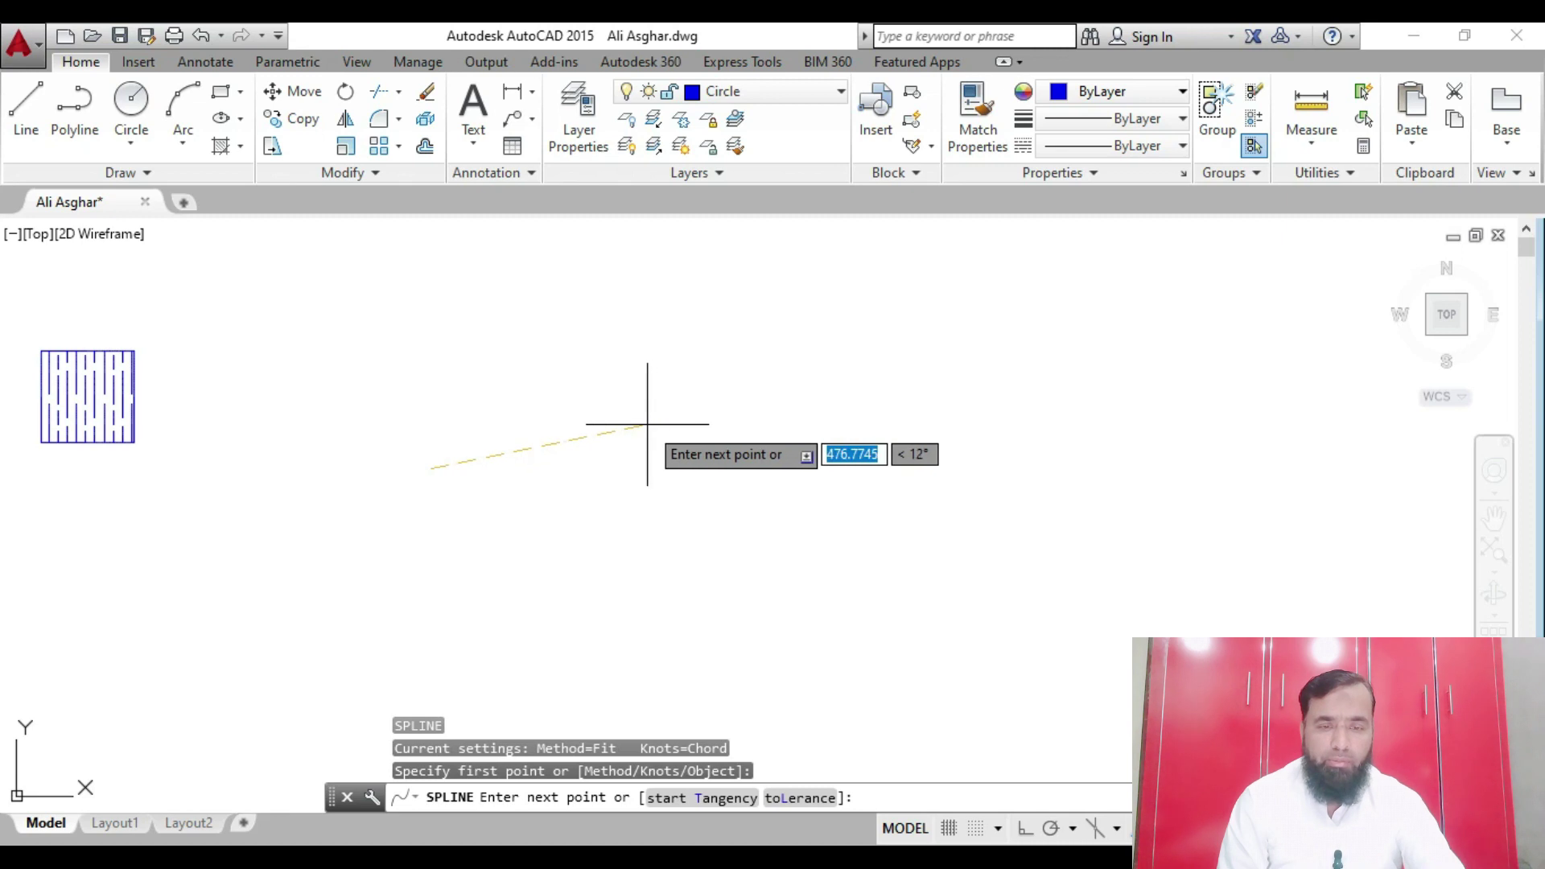
{"action": "key", "text": "Return"}
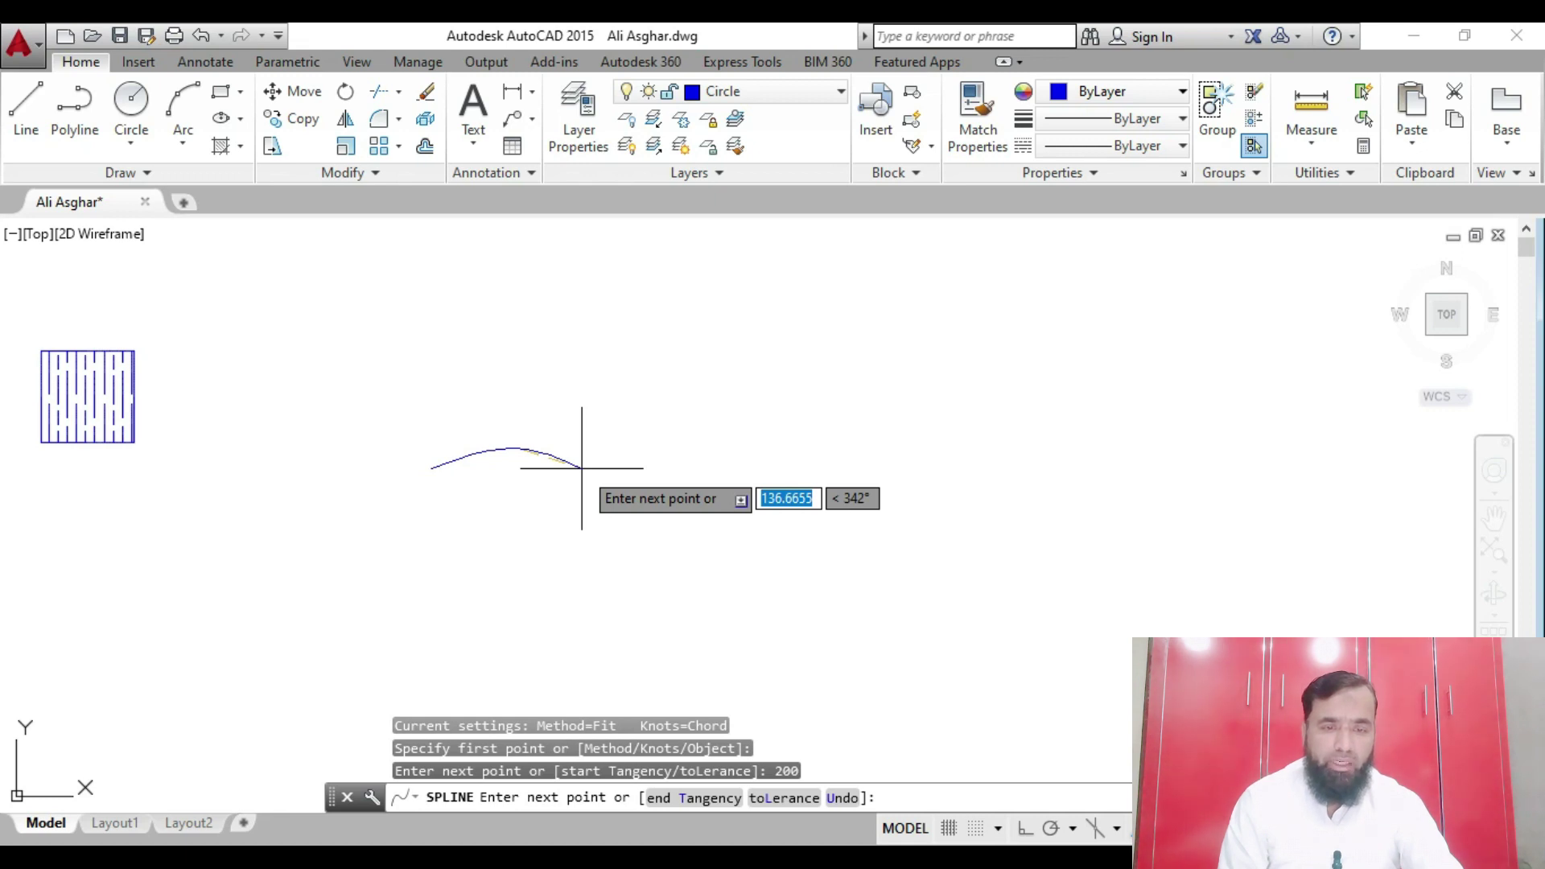
{"action": "key", "text": "Return"}
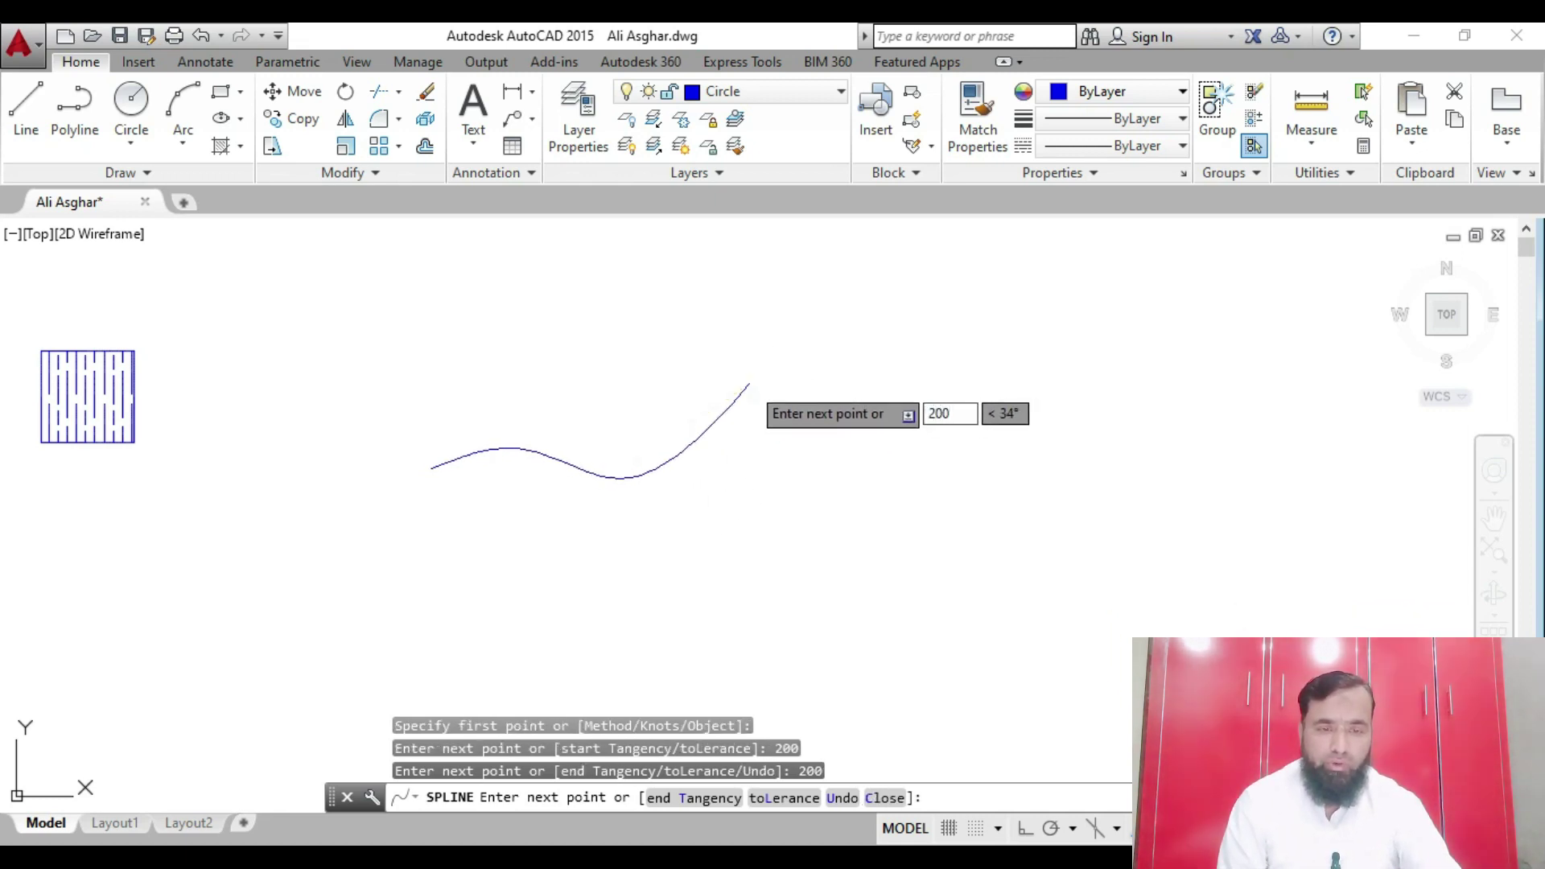
{"action": "key", "text": "Return"}
{"action": "type", "text": "2"}
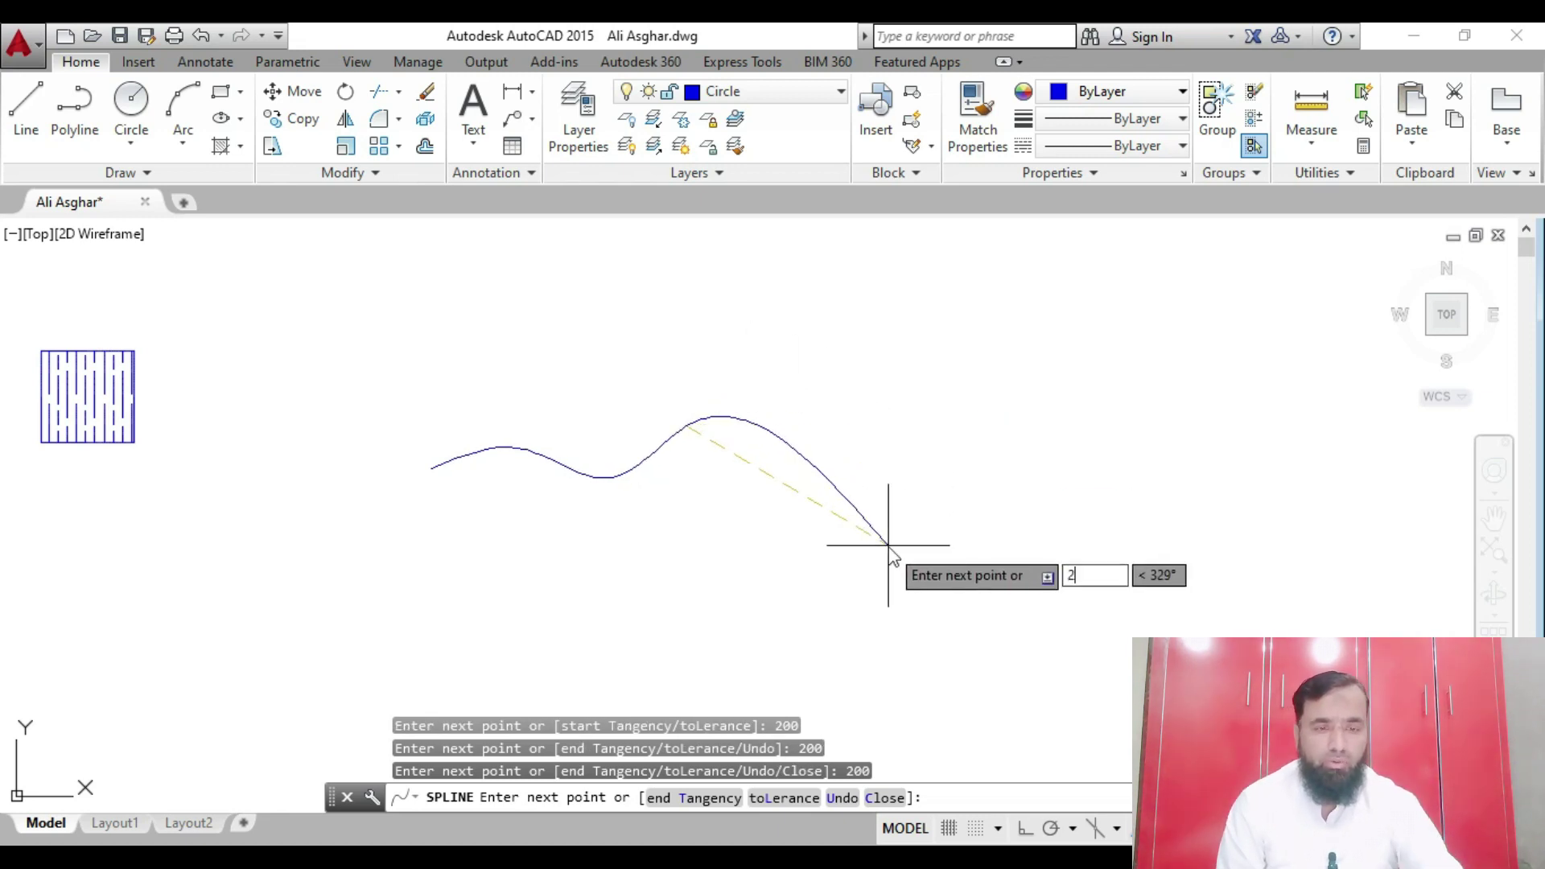
{"action": "key", "text": "Return"}
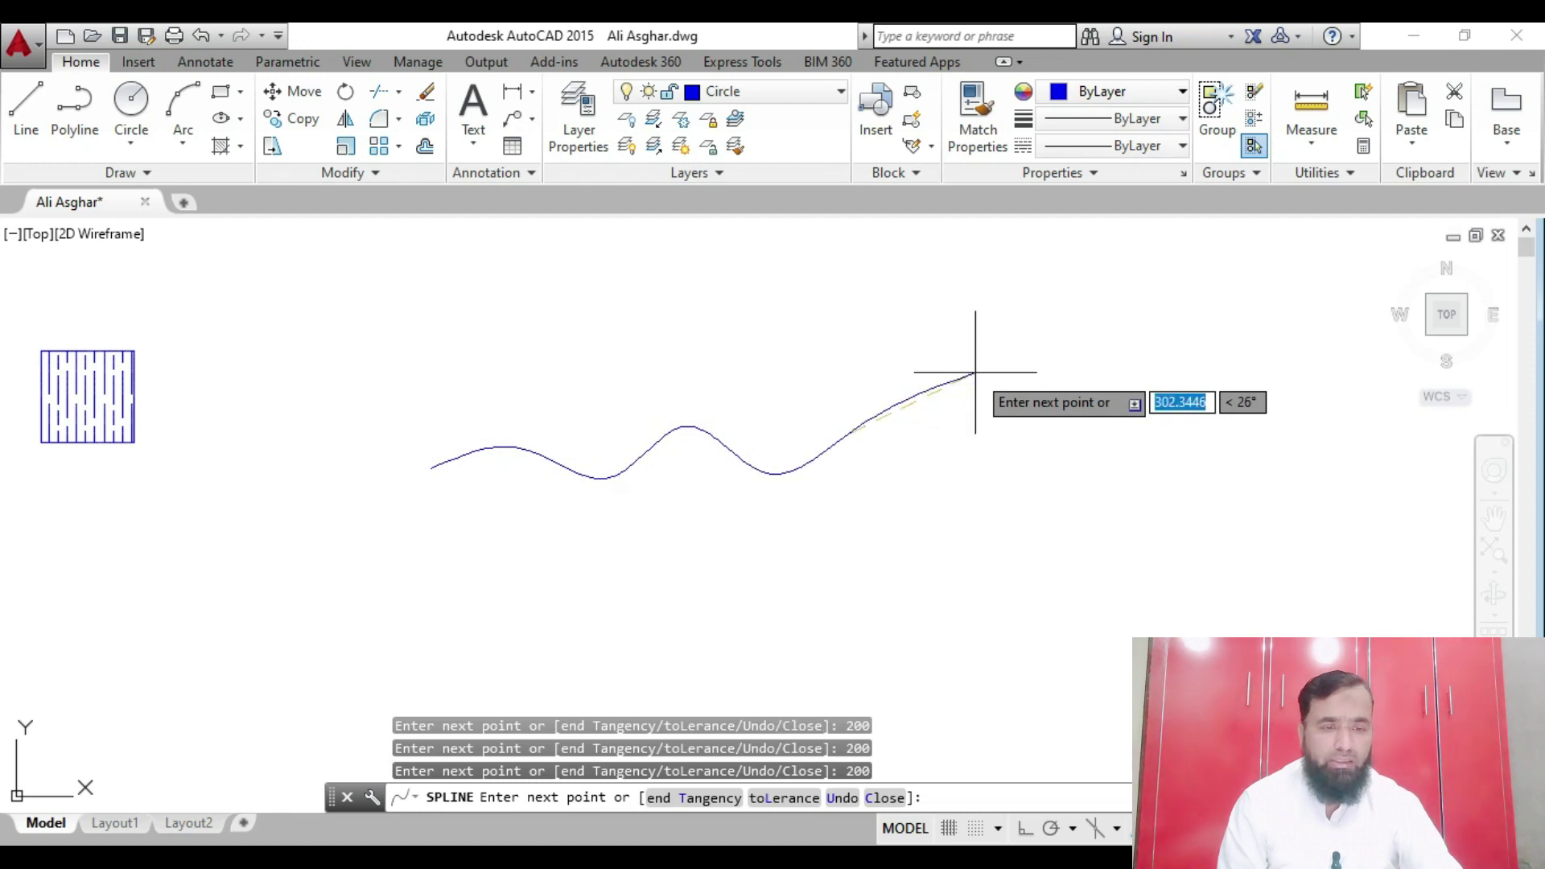
{"action": "key", "text": "Return"}
{"action": "type", "text": "200"}
{"action": "key", "text": "Return"}
Loop back with 200- and 350-unit points and end the open spline at lower right
{"action": "type", "text": "20"}
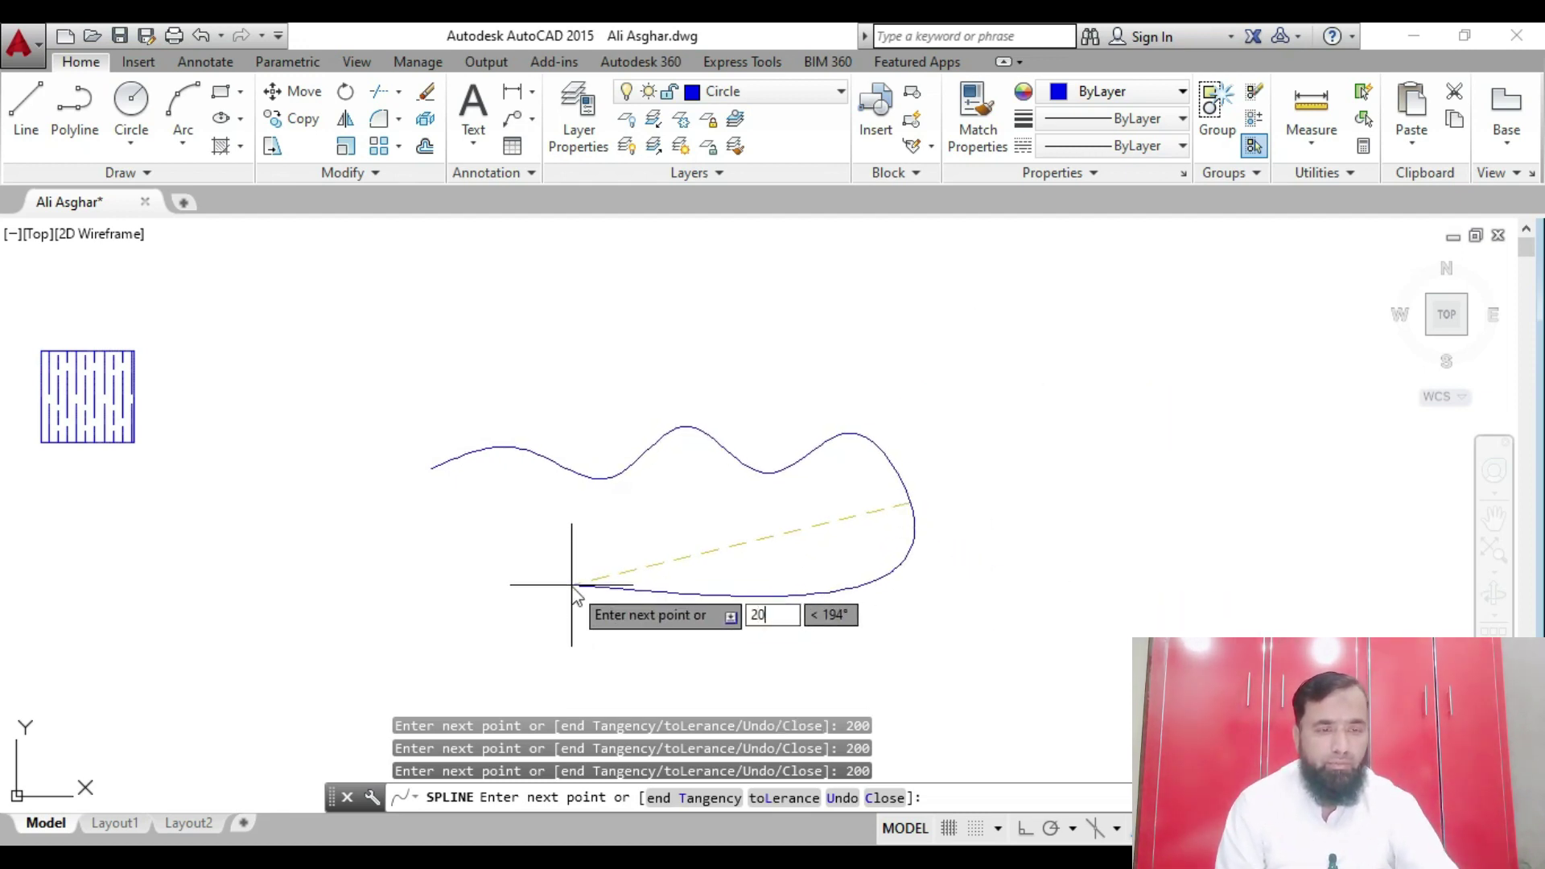
{"action": "key", "text": "Return"}
{"action": "type", "text": "349"}
{"action": "key", "text": "Return"}
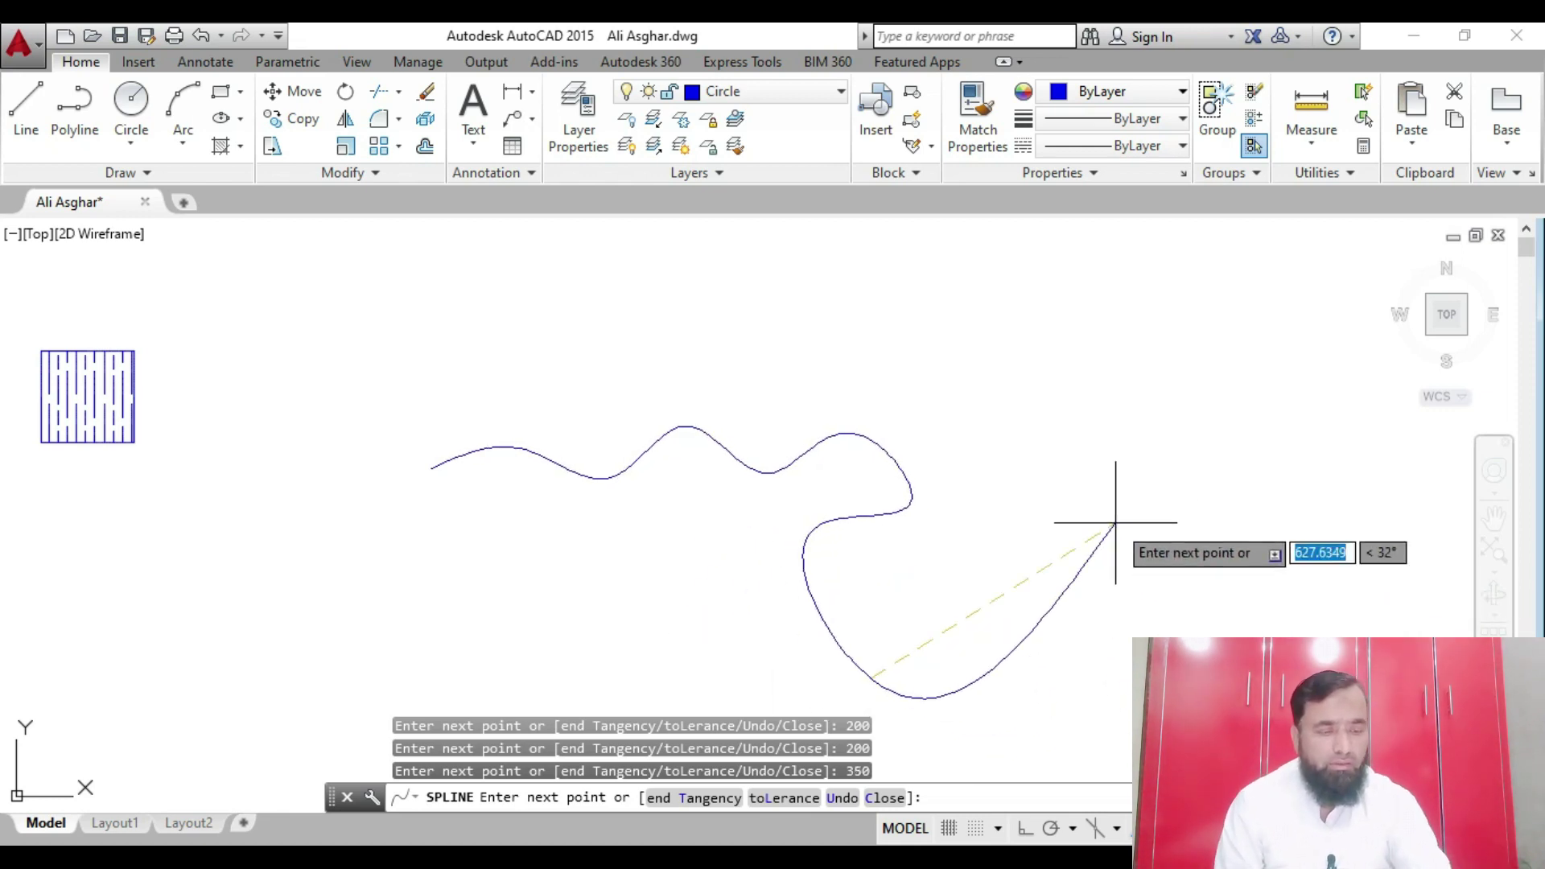
{"action": "type", "text": "350"}
{"action": "key", "text": "Return"}
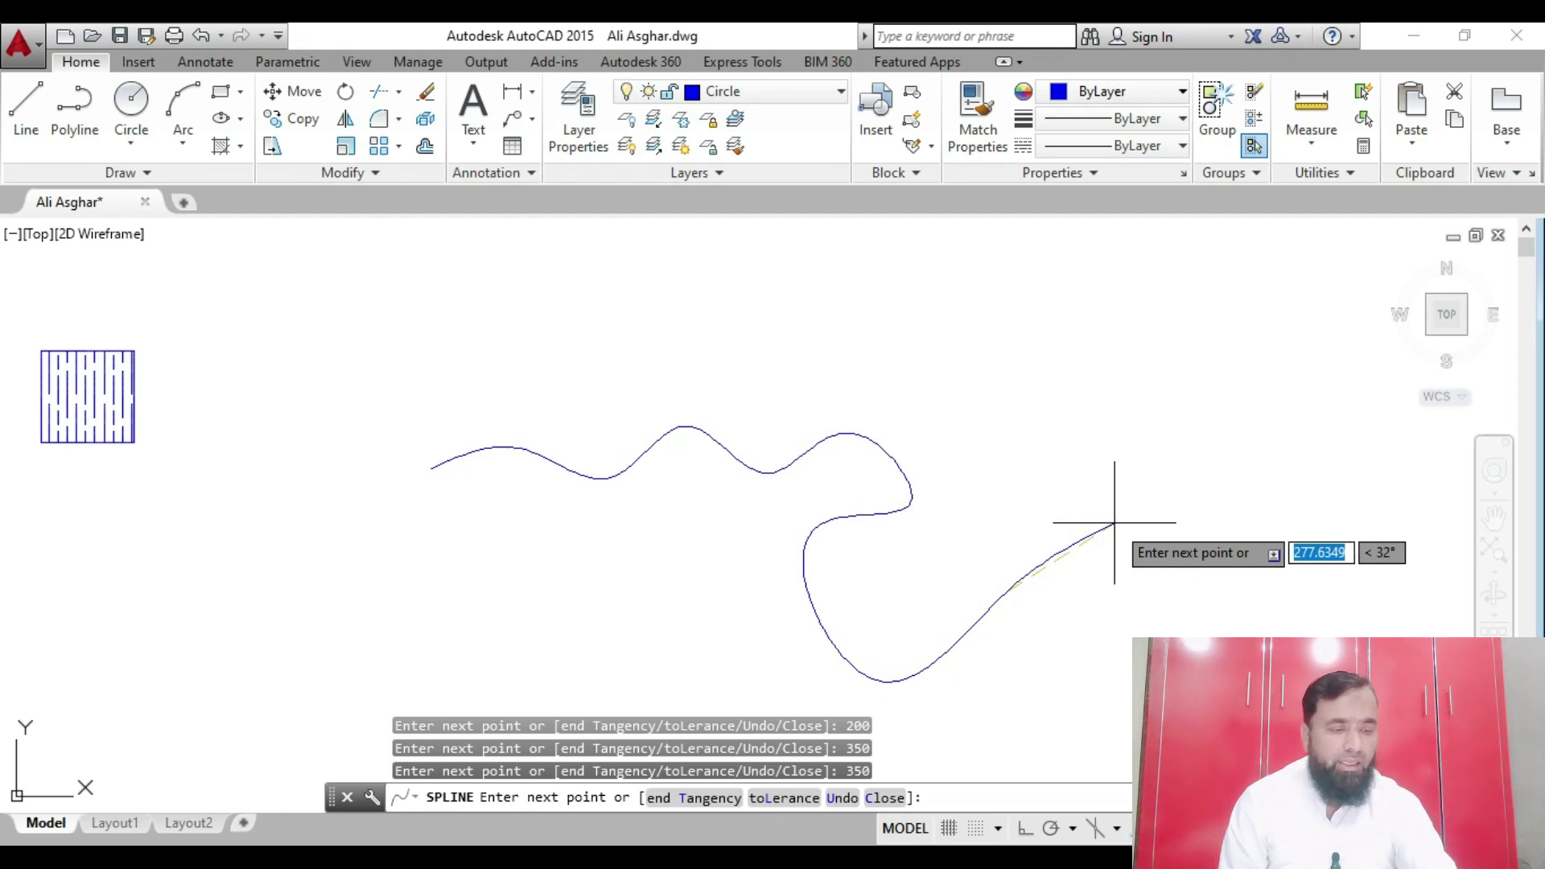
{"action": "left_click", "coordinate": [1014, 595]}
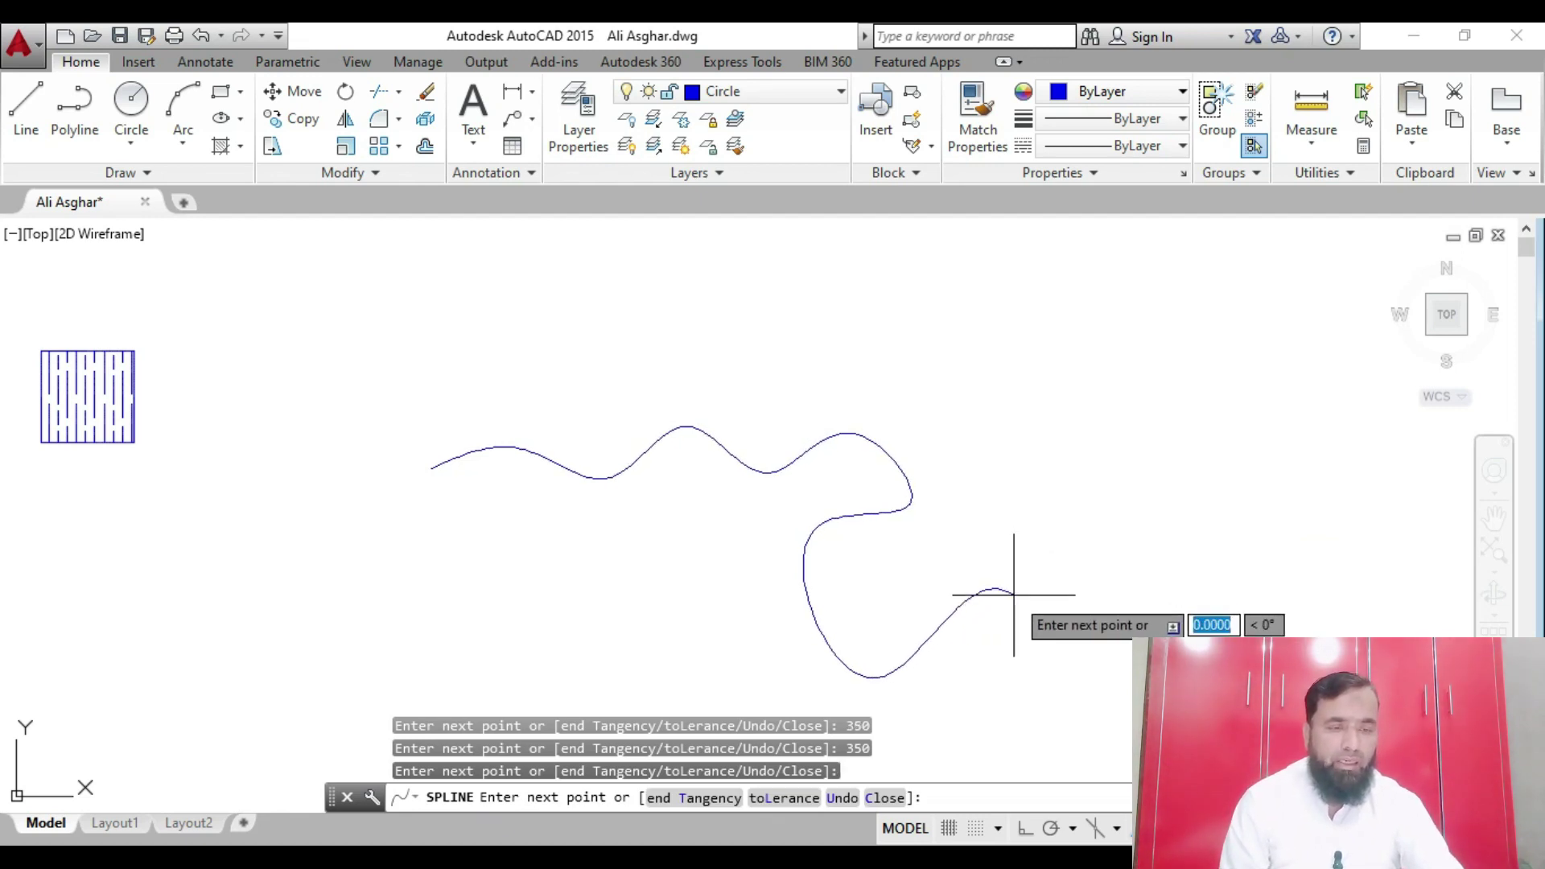
{"action": "right_click", "coordinate": [1013, 599]}
{"action": "left_click", "coordinate": [1177, 250]}
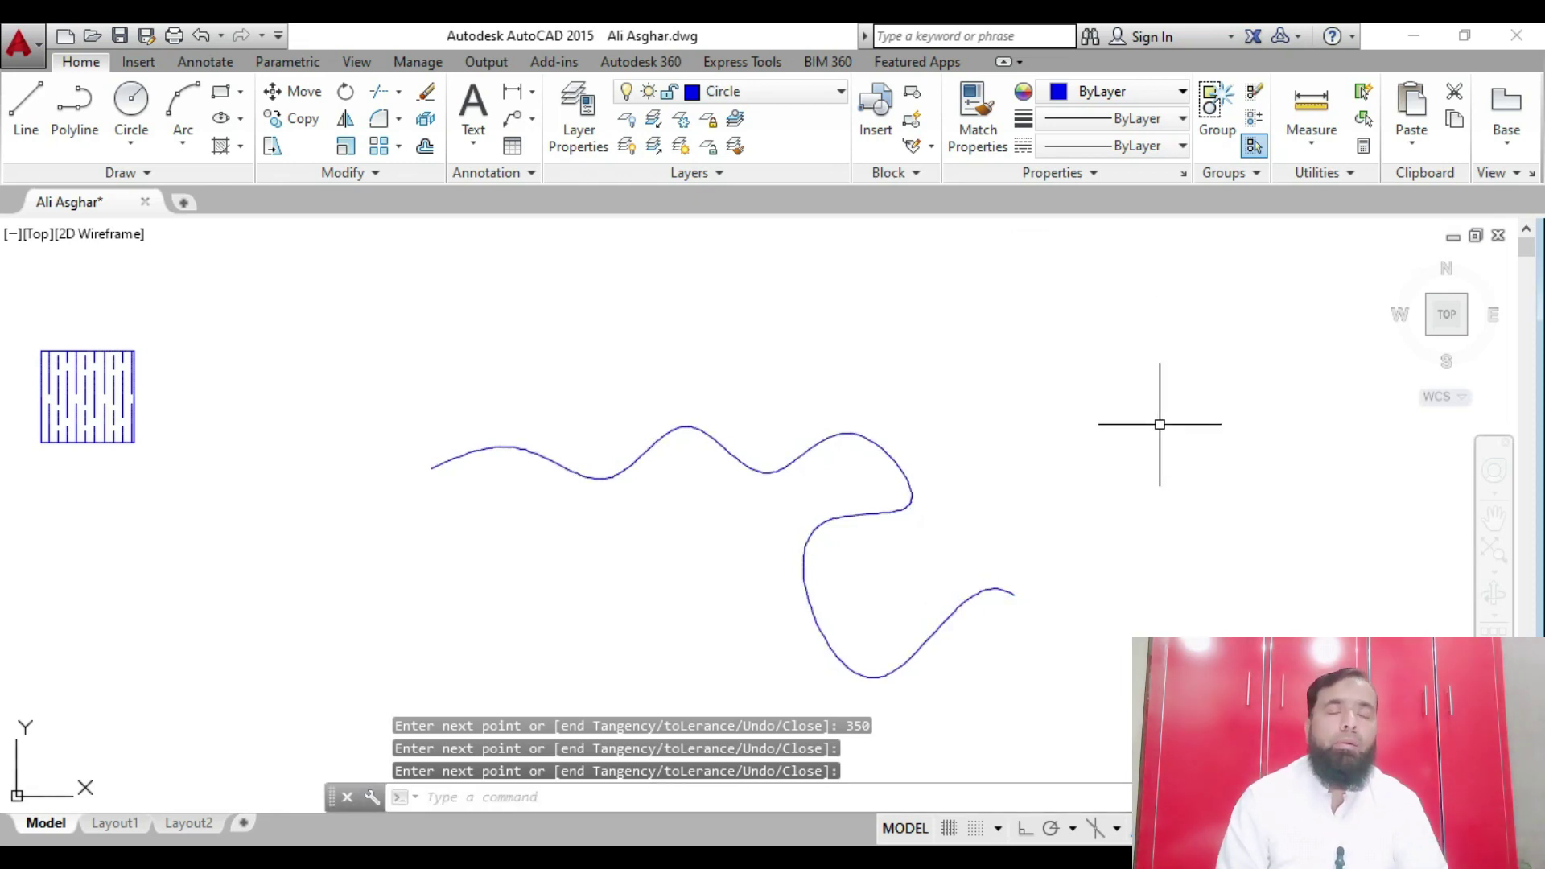
Inspect the wavy spline, then start a new spline above and right of it
{"action": "left_click", "coordinate": [823, 433]}
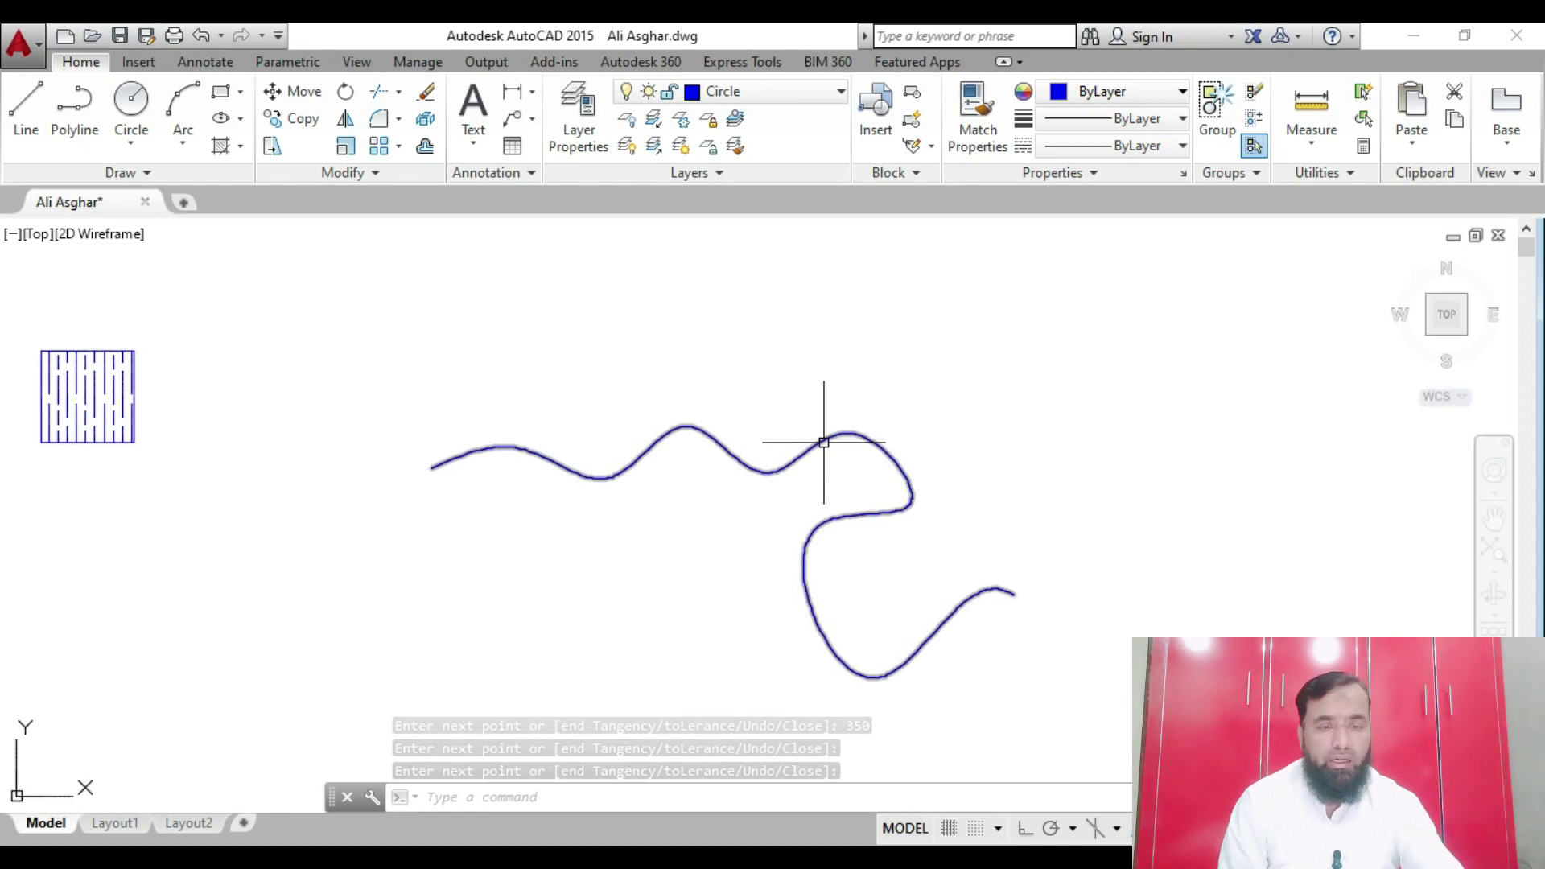
{"action": "mouse_move", "coordinate": [822, 442]}
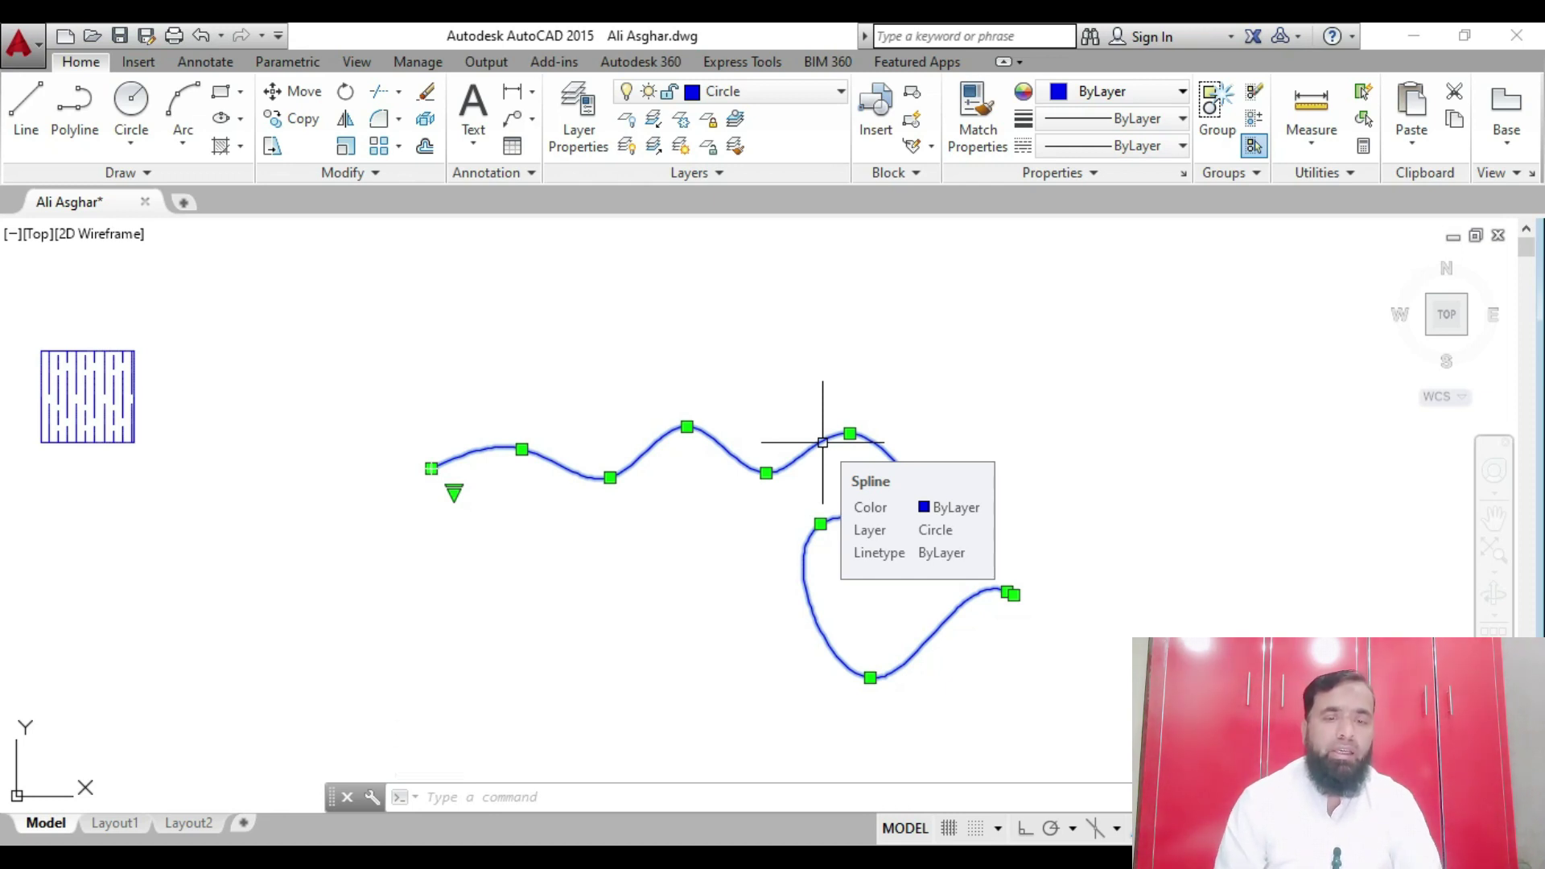
{"action": "key", "text": "Escape"}
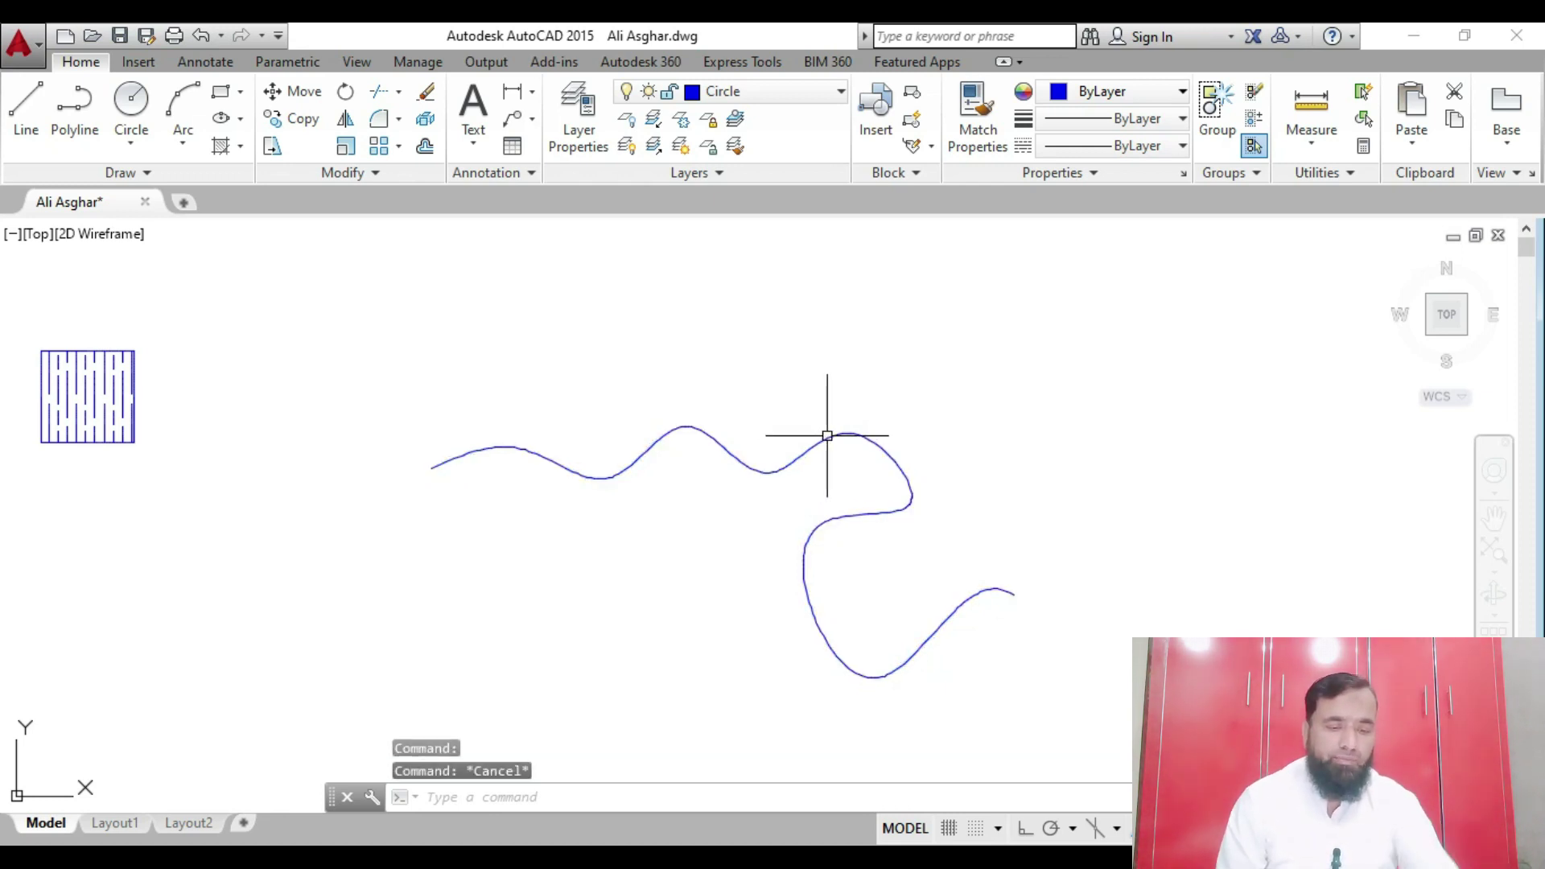
{"action": "type", "text": "spl"}
{"action": "key", "text": "Return"}
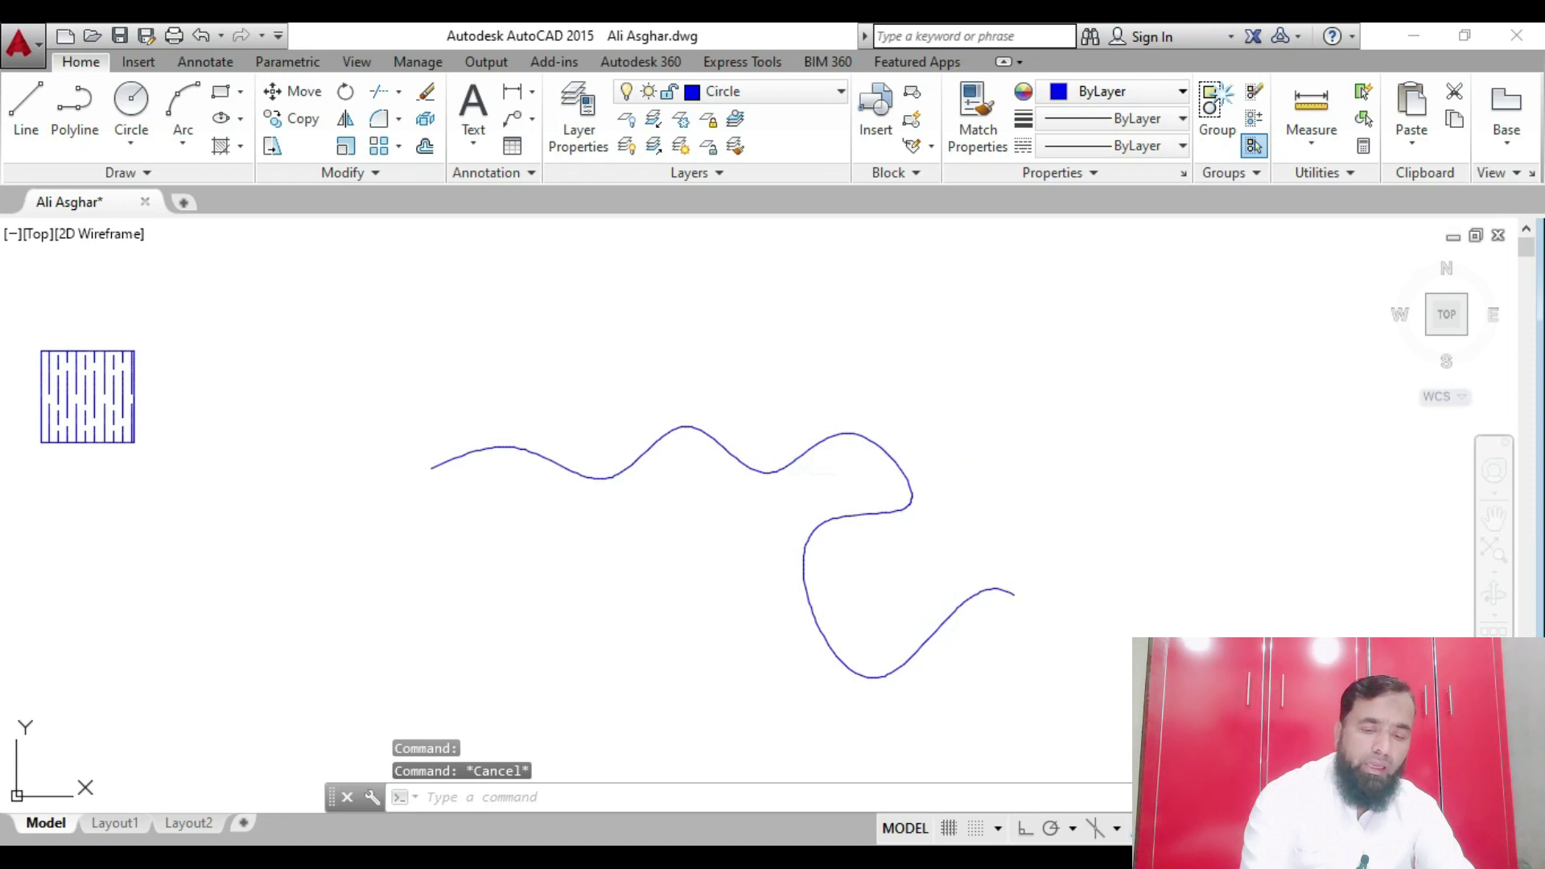
{"action": "left_click", "coordinate": [1036, 352]}
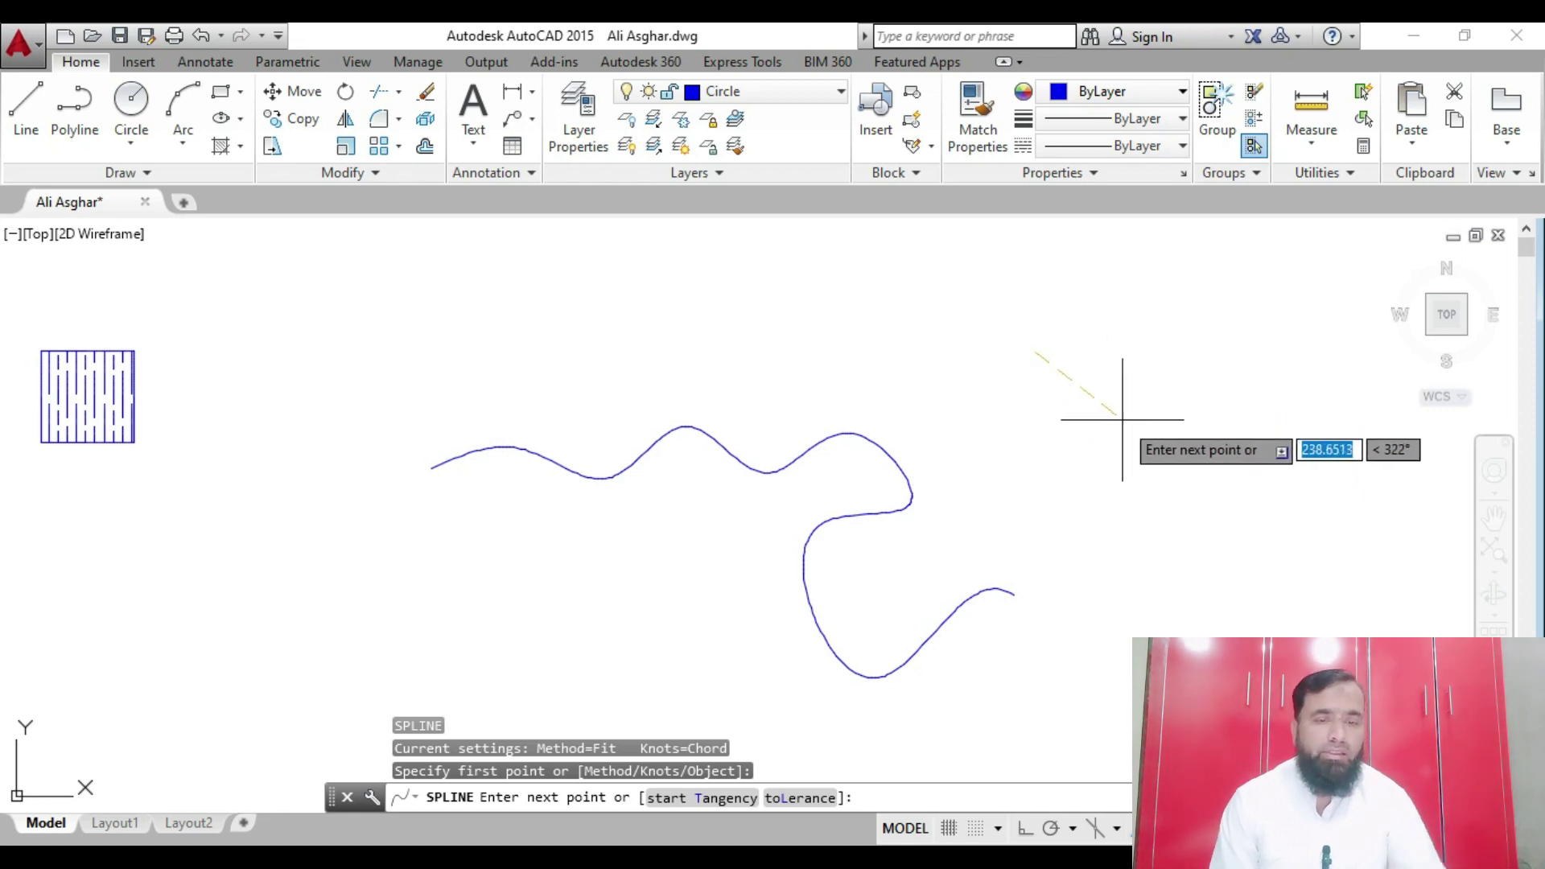
Finish a bow-shaped open spline with 360- and 250-unit segments, then start another spline
{"action": "type", "text": "360"}
{"action": "key", "text": "Return"}
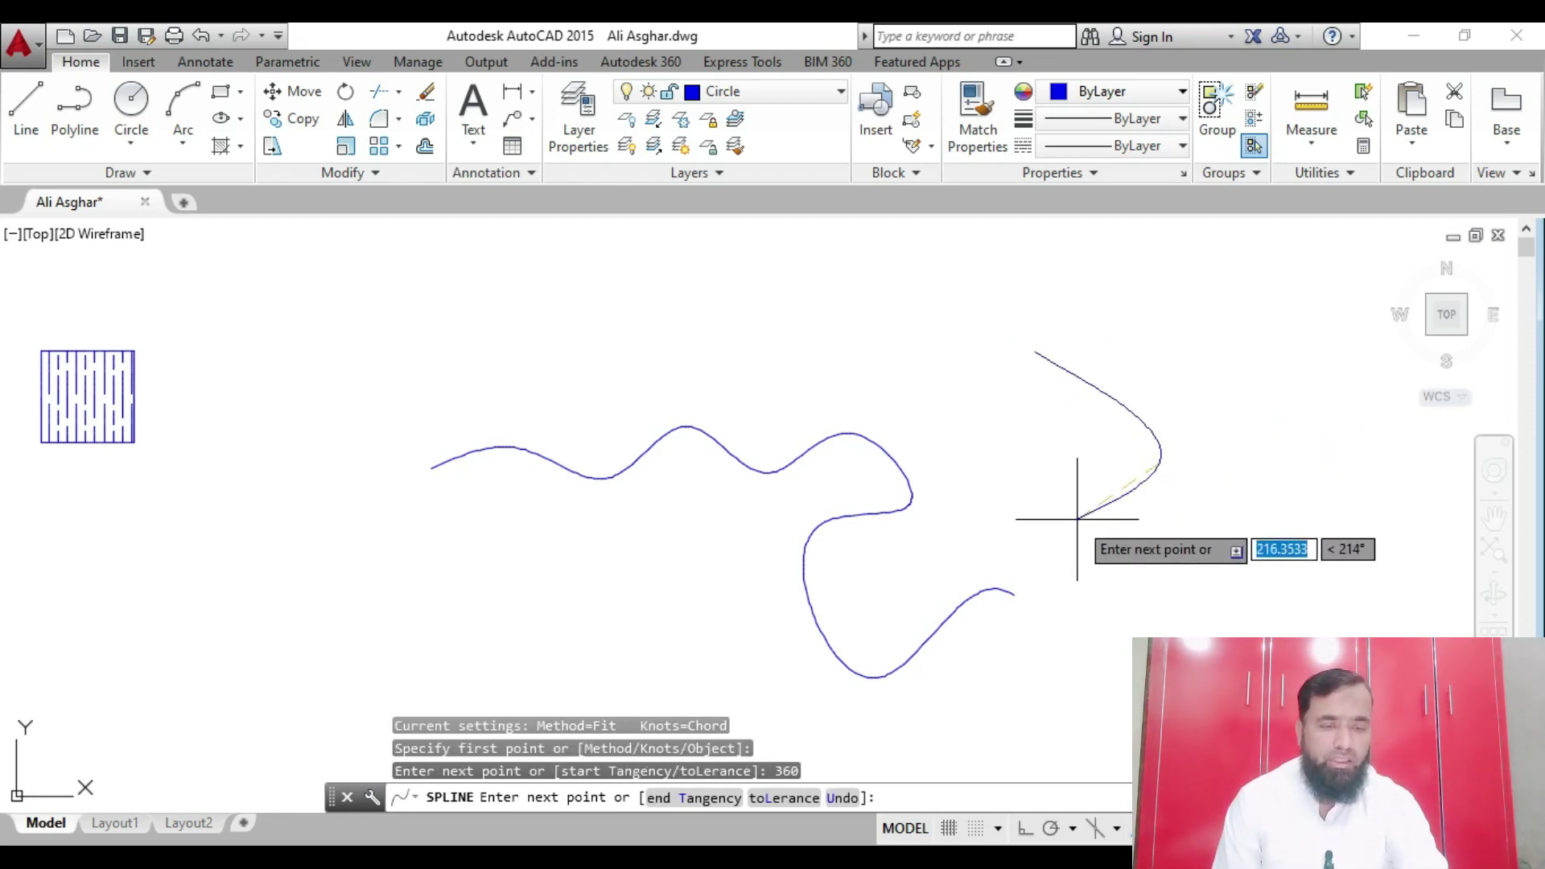
{"action": "key", "text": "Return"}
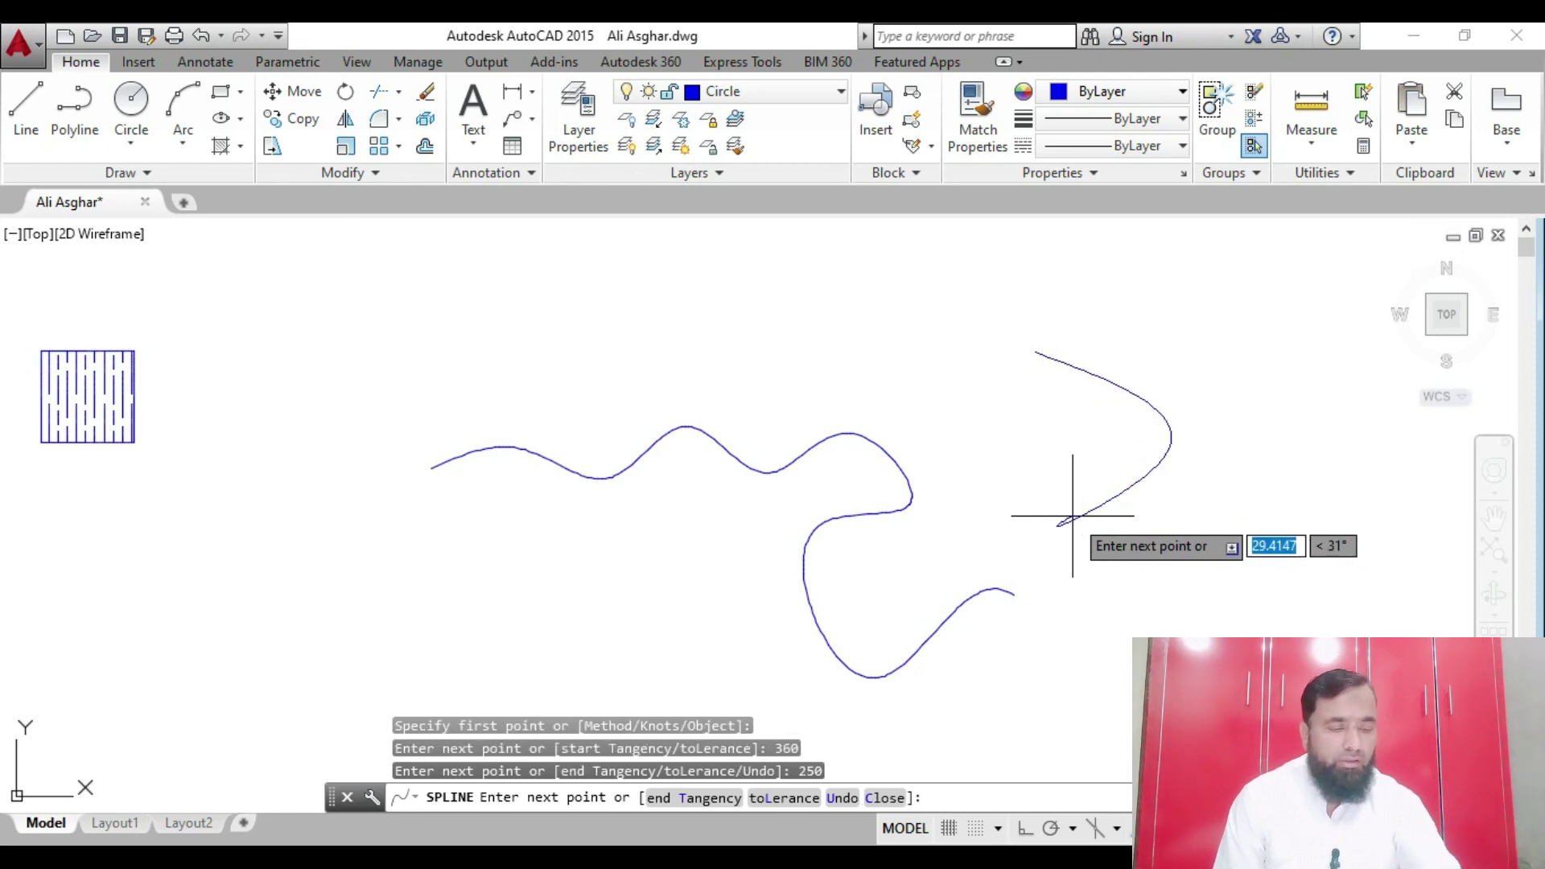
{"action": "right_click", "coordinate": [1063, 523]}
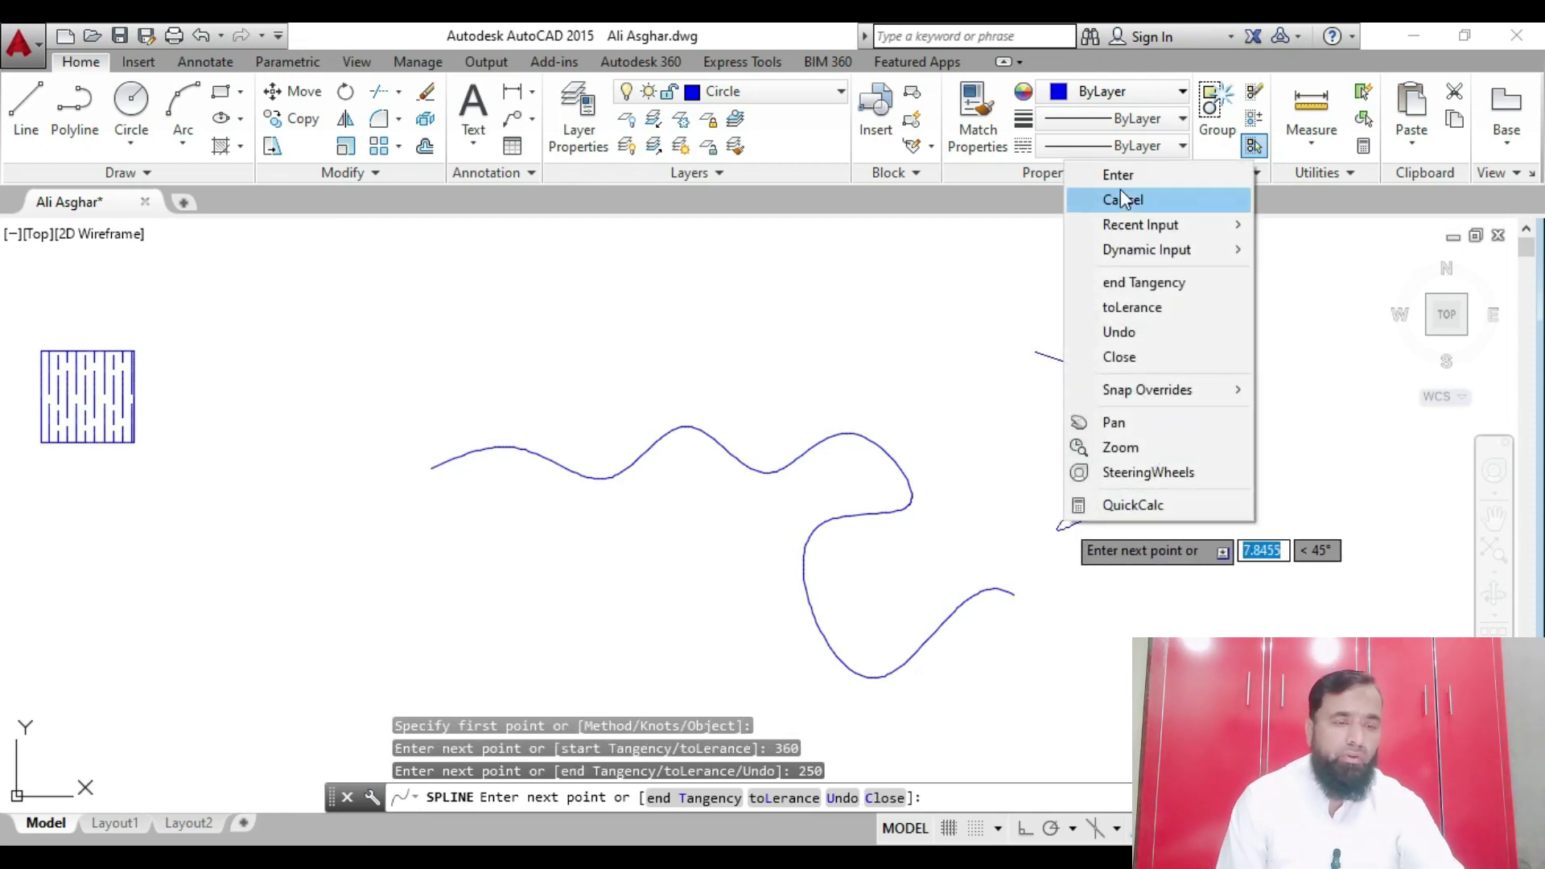
{"action": "left_click", "coordinate": [1191, 174]}
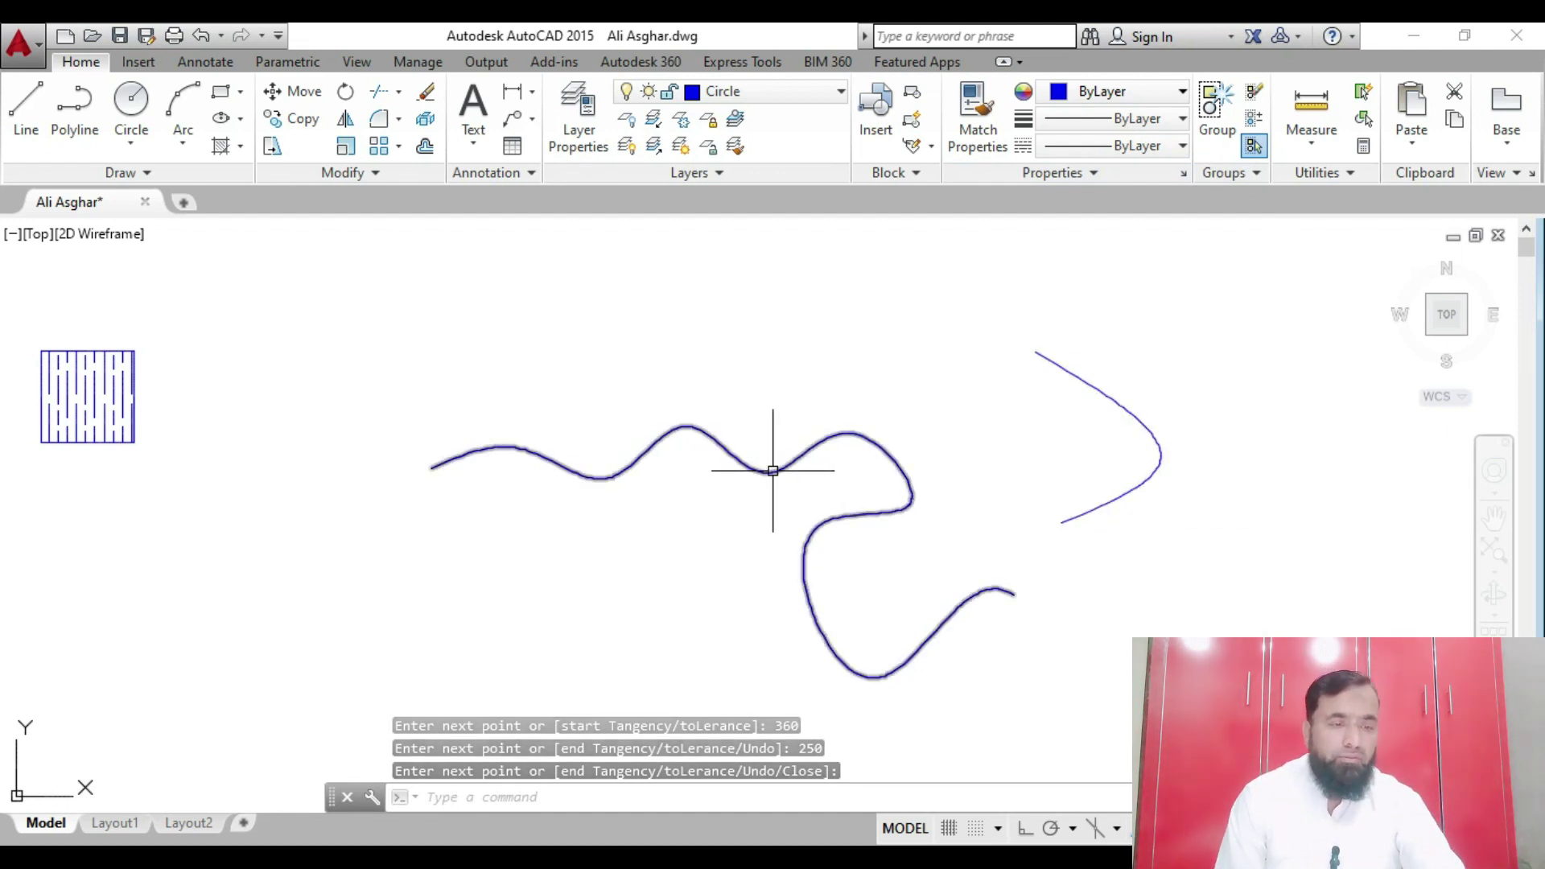
{"action": "type", "text": "SPL"}
{"action": "key", "text": "Return"}
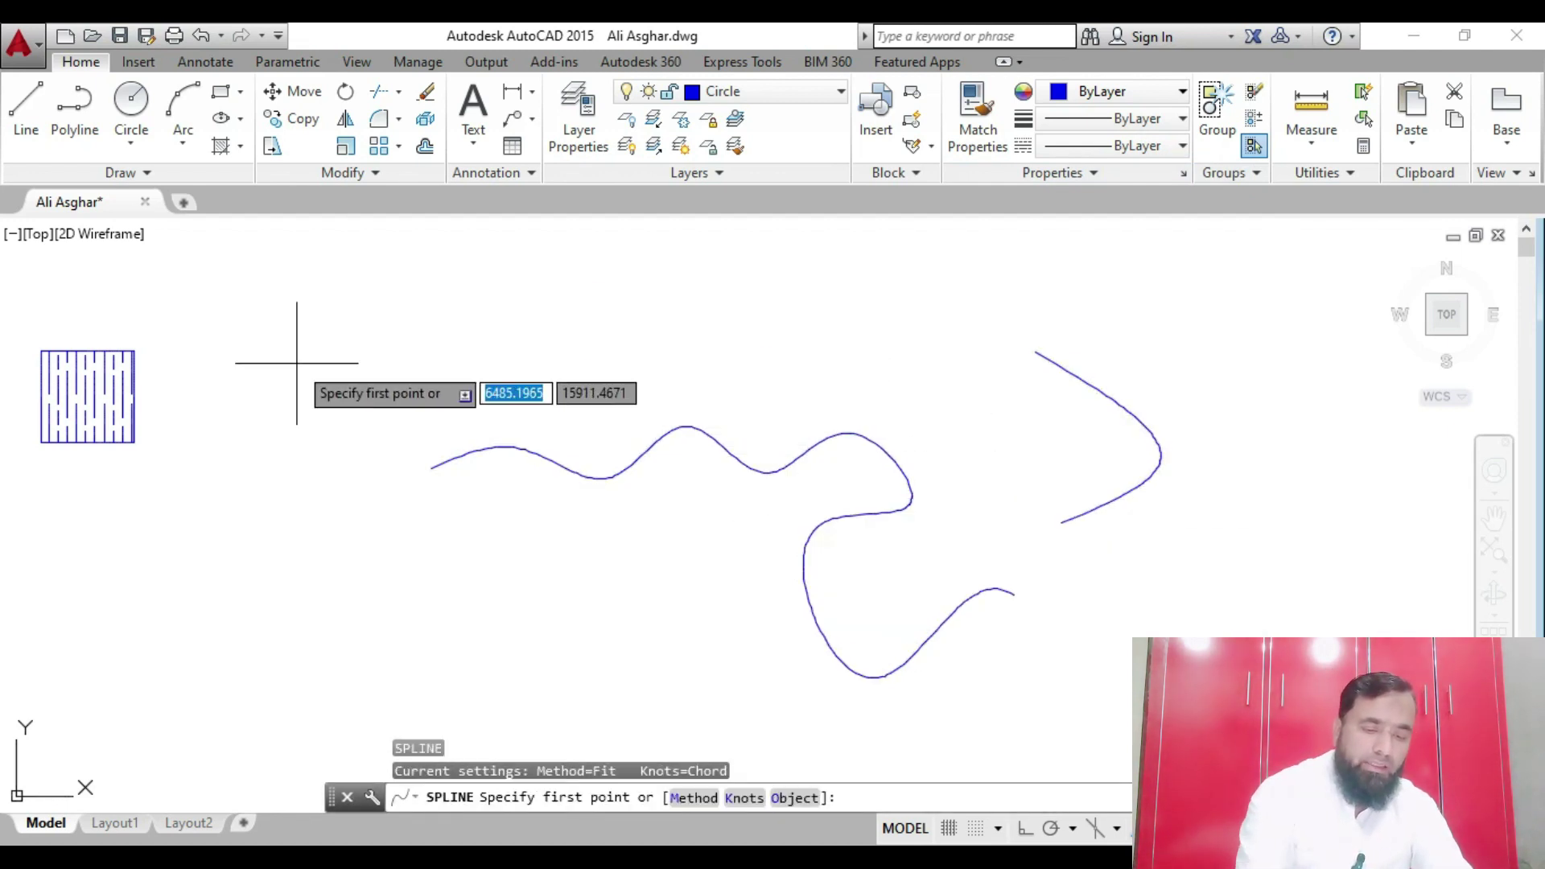
{"action": "left_click", "coordinate": [380, 318]}
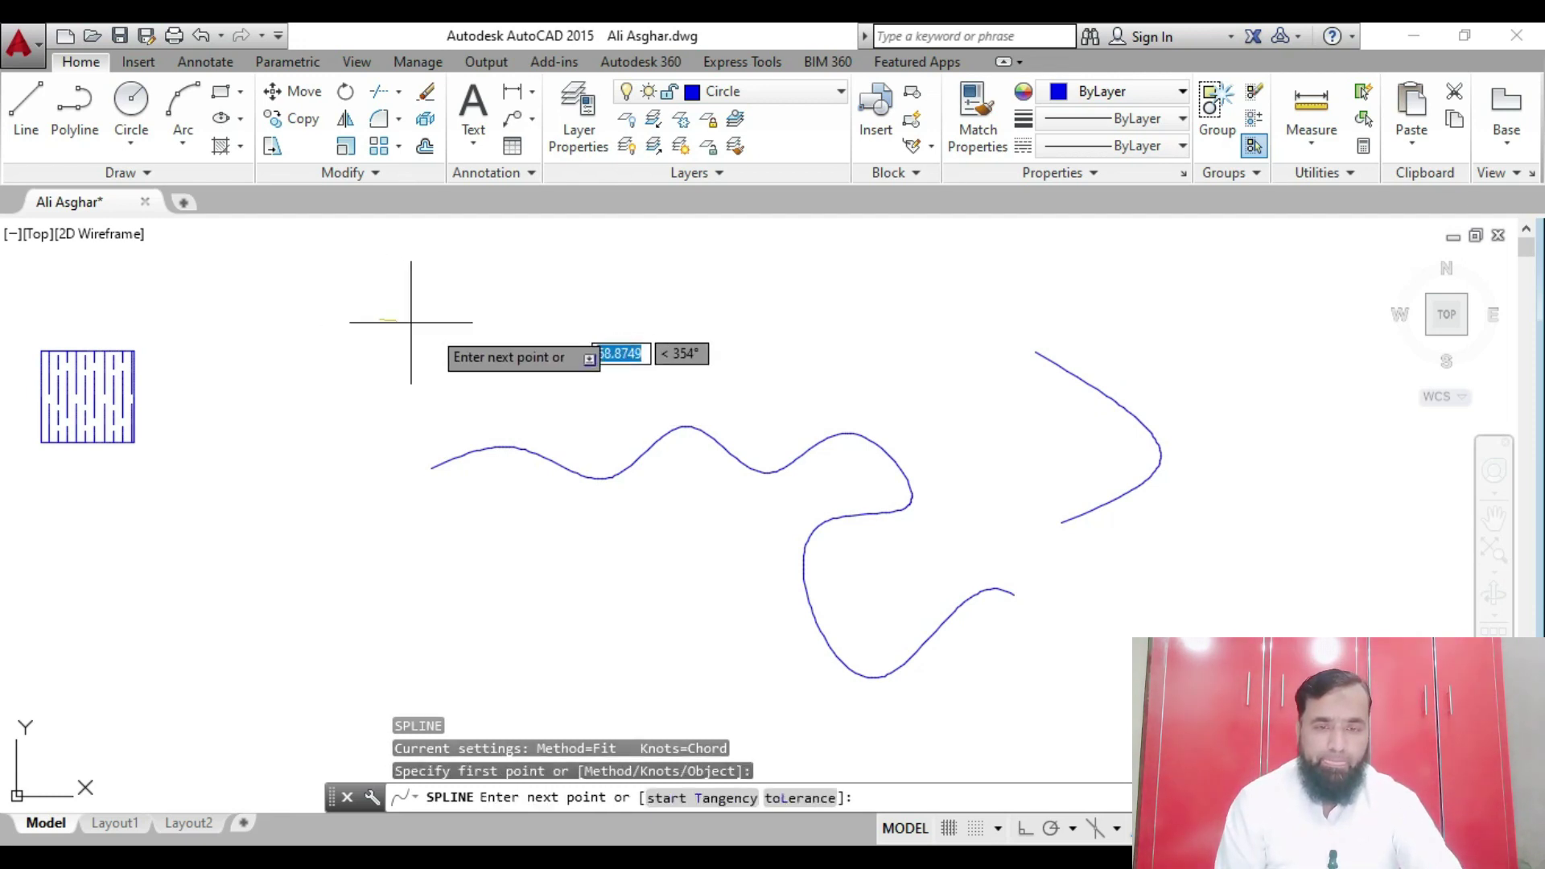
{"action": "key", "text": "Escape"}
{"action": "type", "text": "spl"}
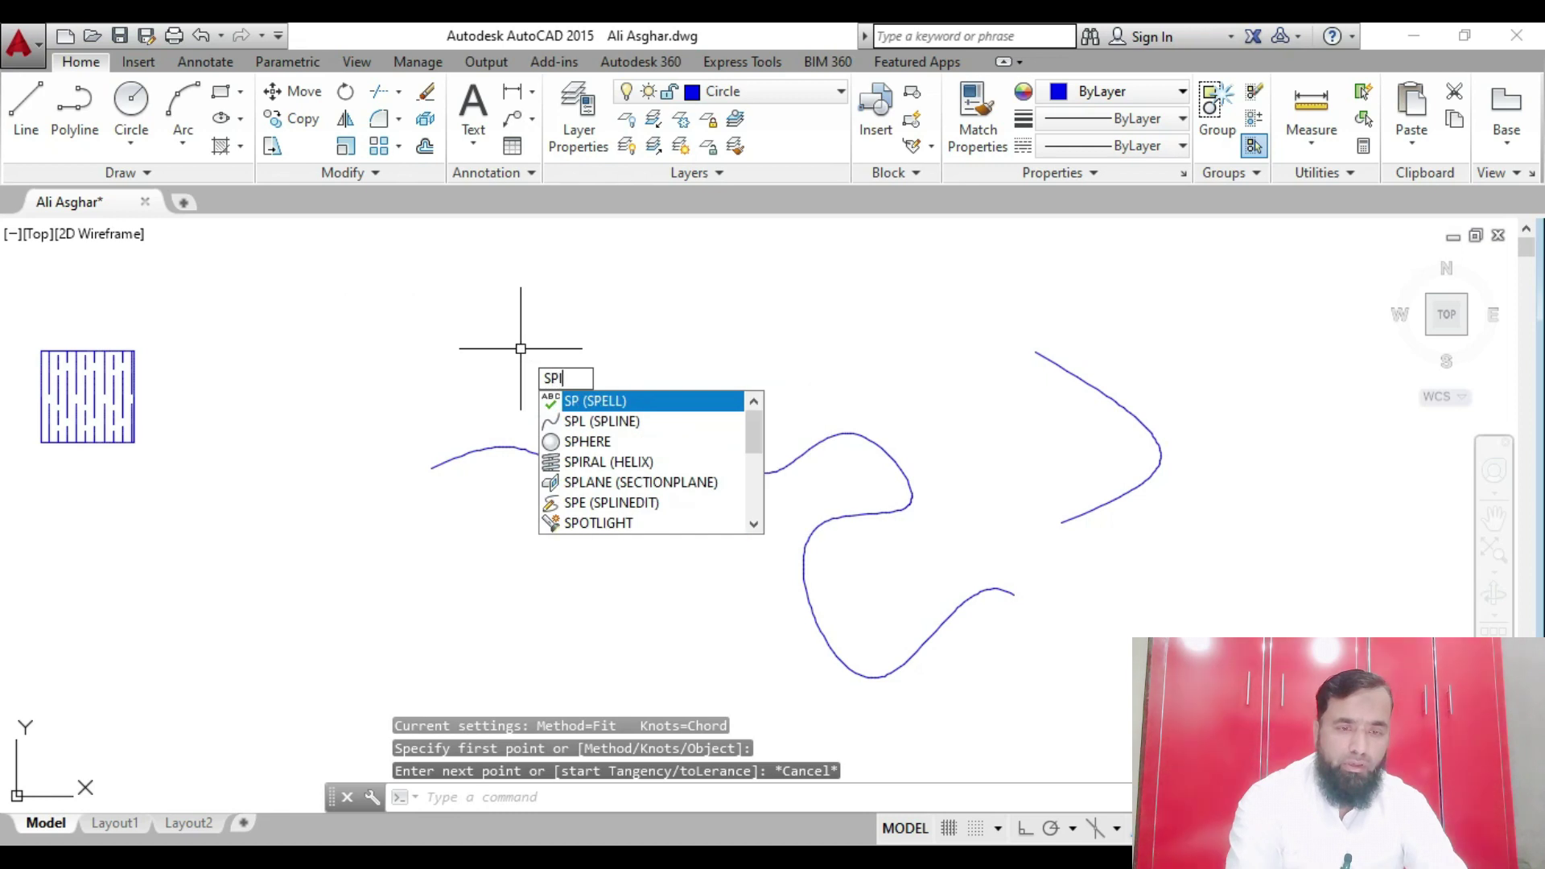
{"action": "key", "text": "Return"}
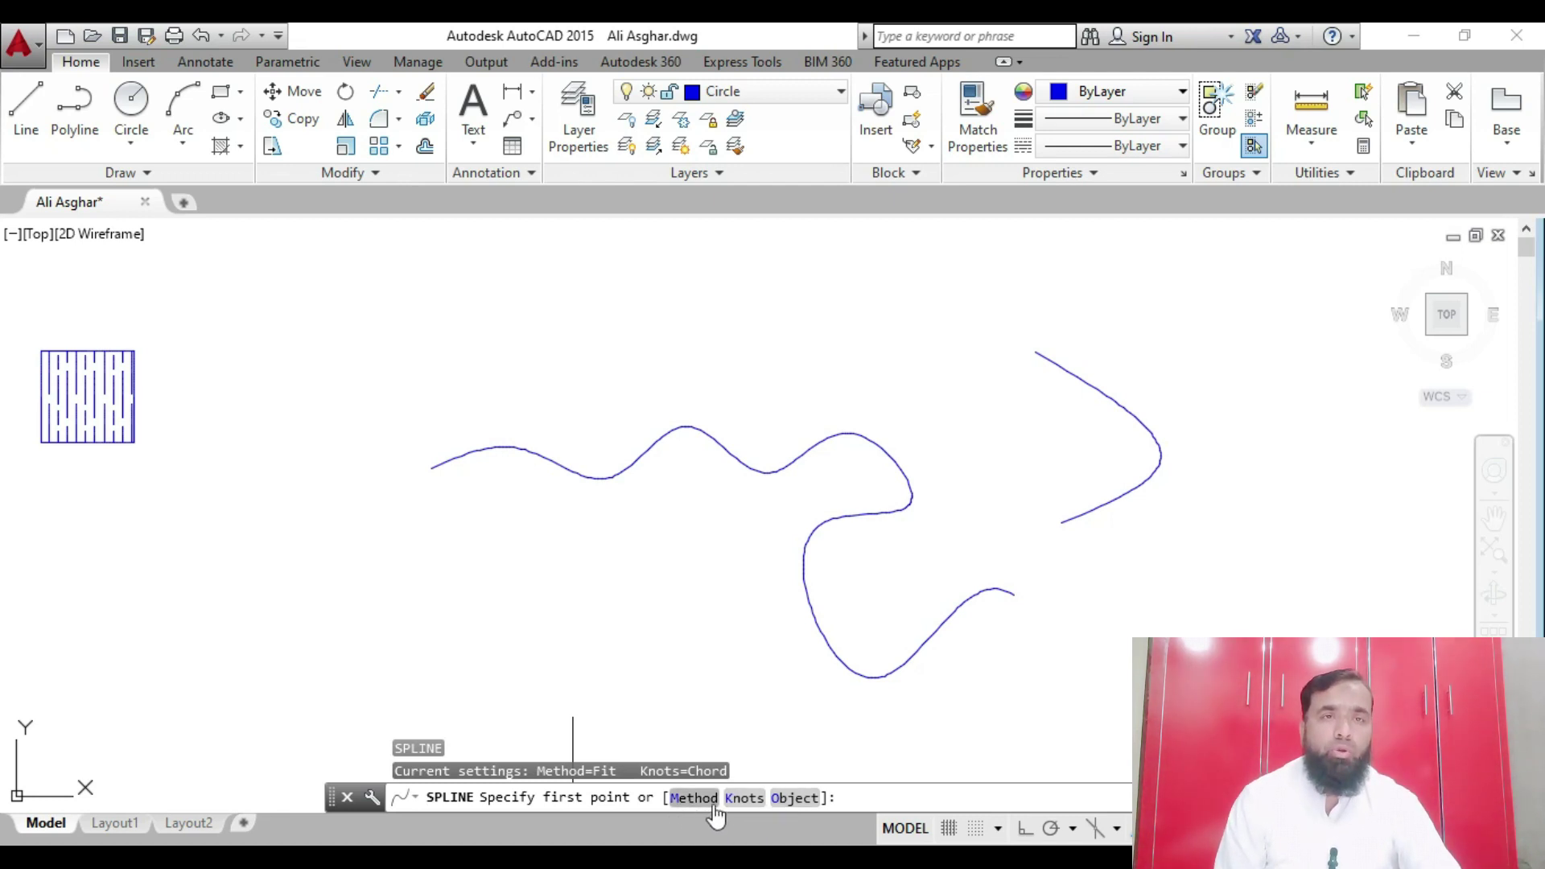
{"action": "type", "text": "m"}
{"action": "key", "text": "Return"}
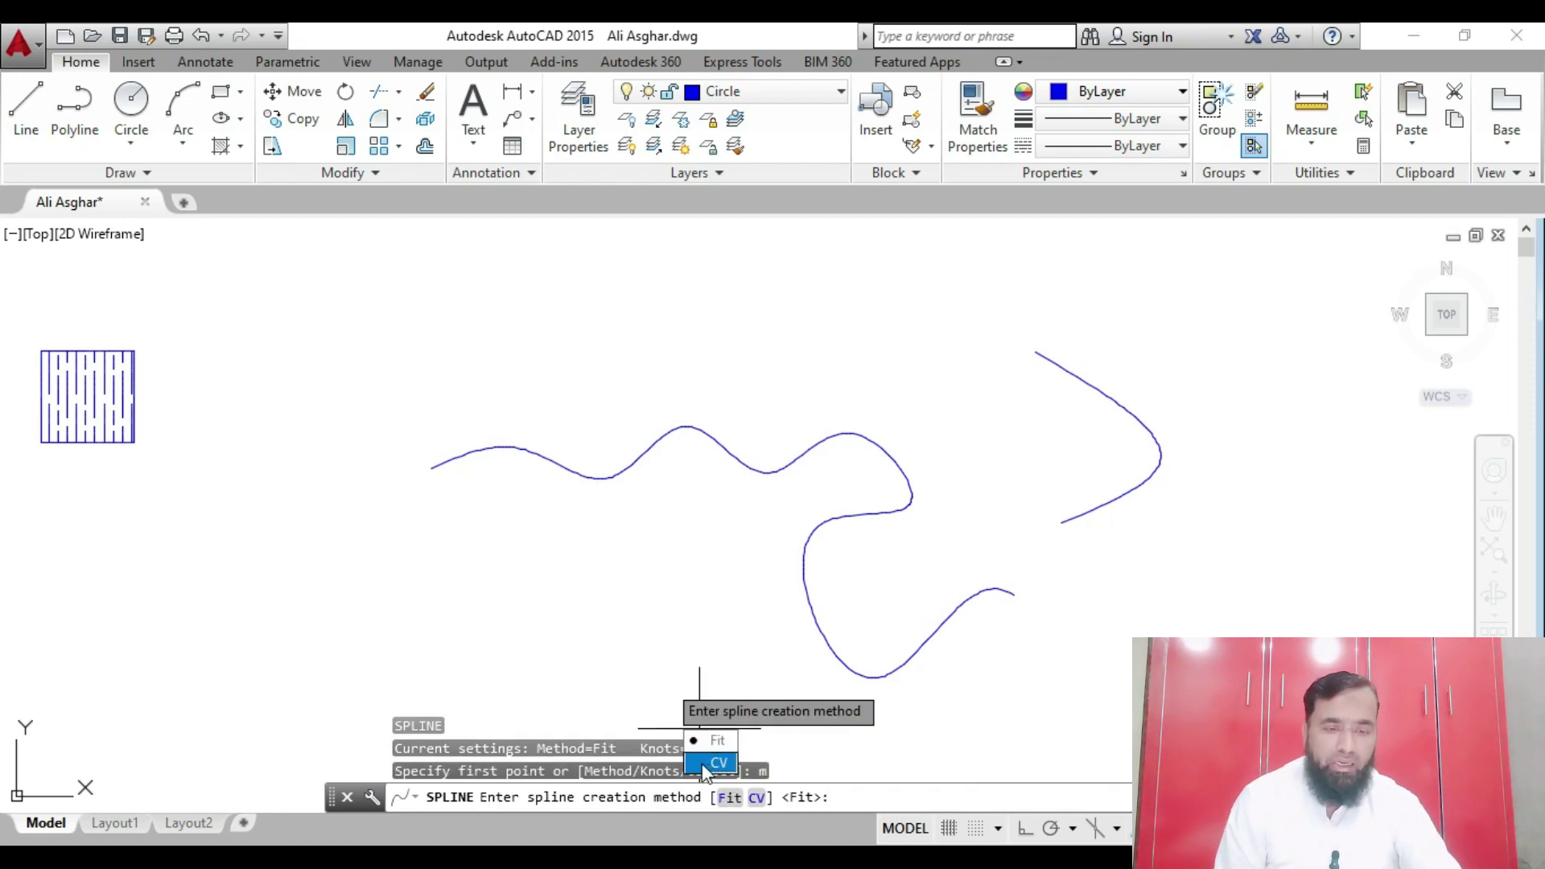
{"action": "left_click", "coordinate": [699, 741]}
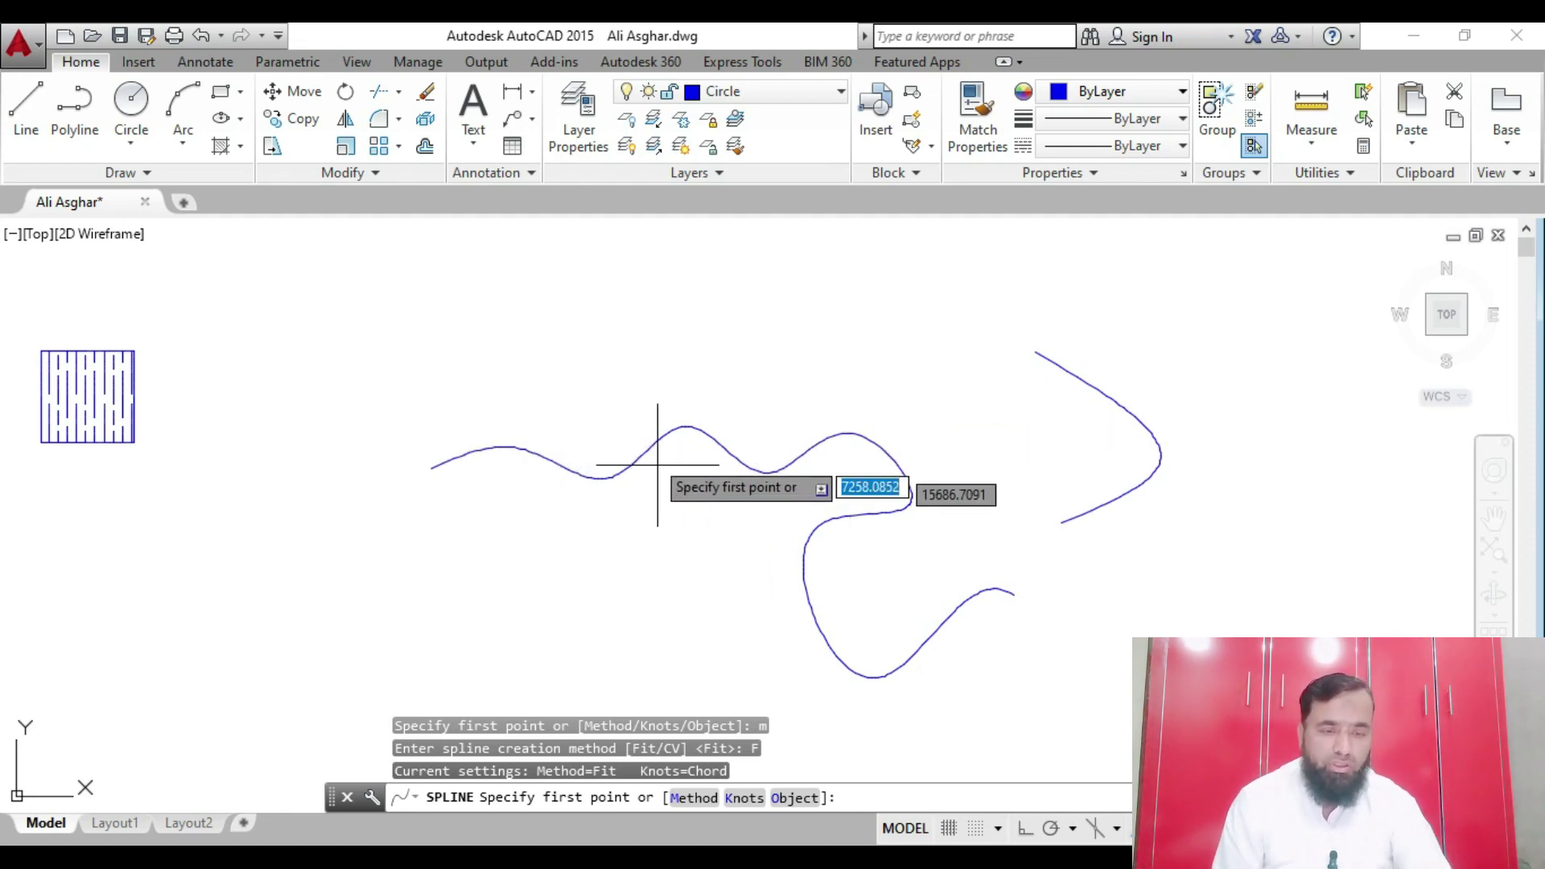
Draw a looping spline from 450-unit steps, undoing the mistaken 4580-unit point
{"action": "left_click", "coordinate": [445, 359]}
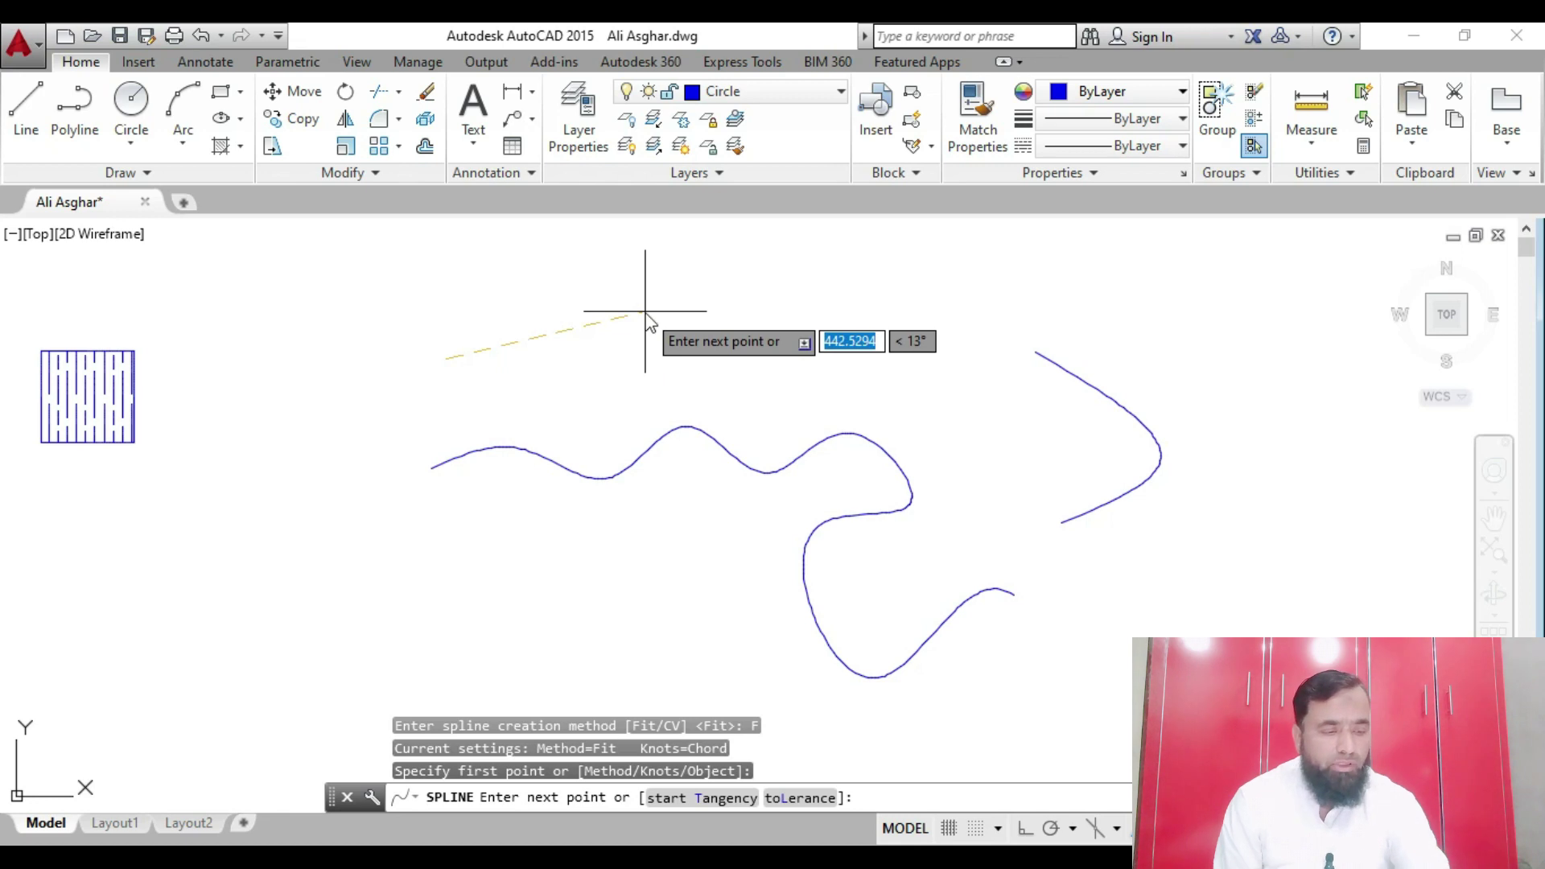
{"action": "type", "text": "0"}
{"action": "key", "text": "Return"}
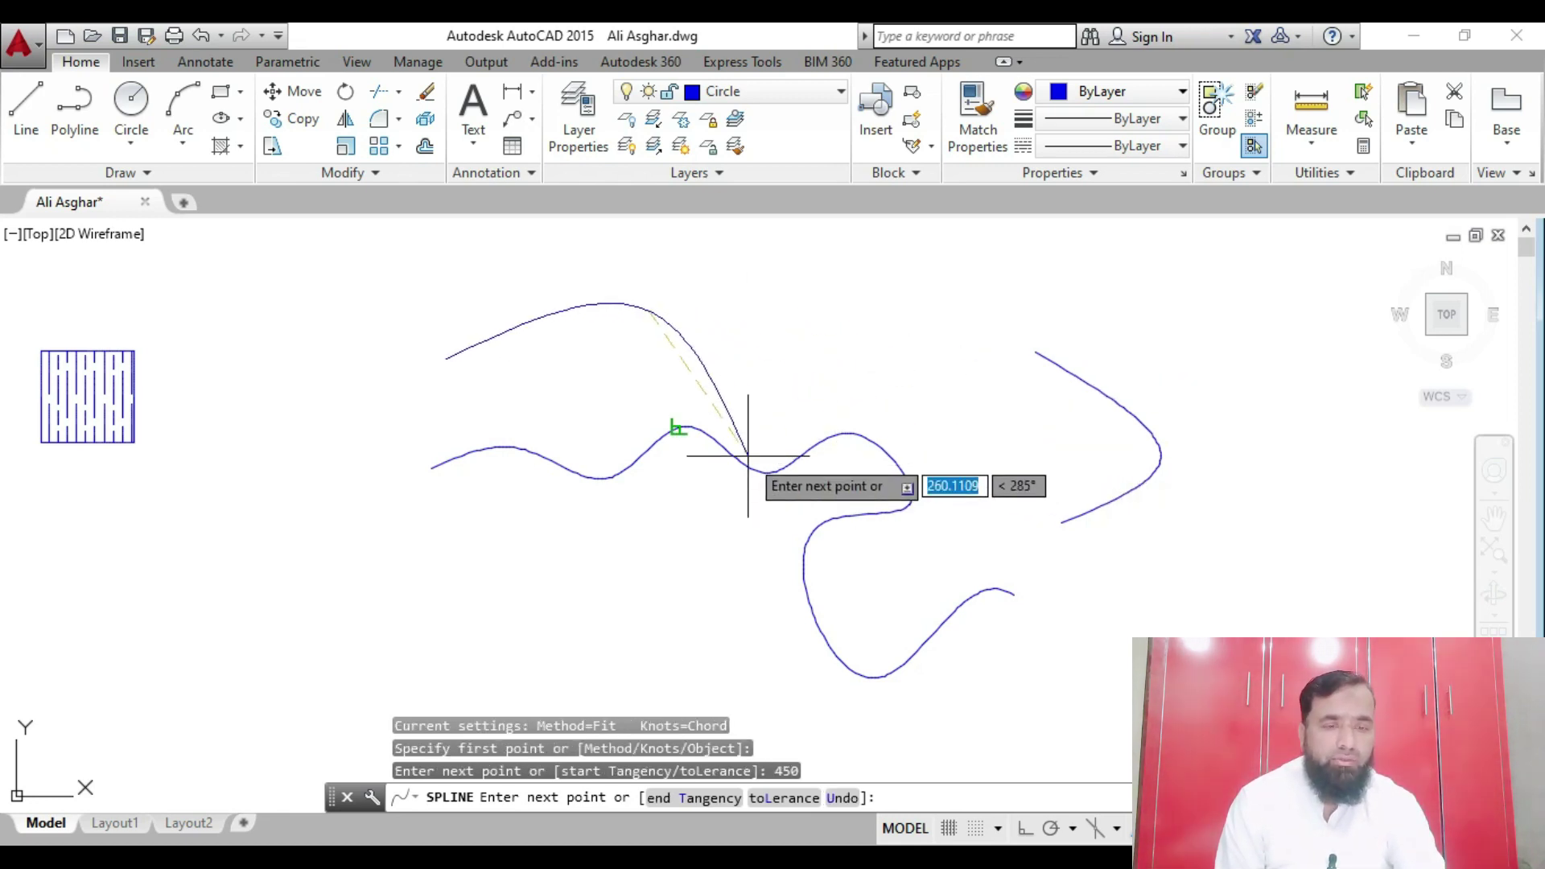
{"action": "type", "text": "4580"}
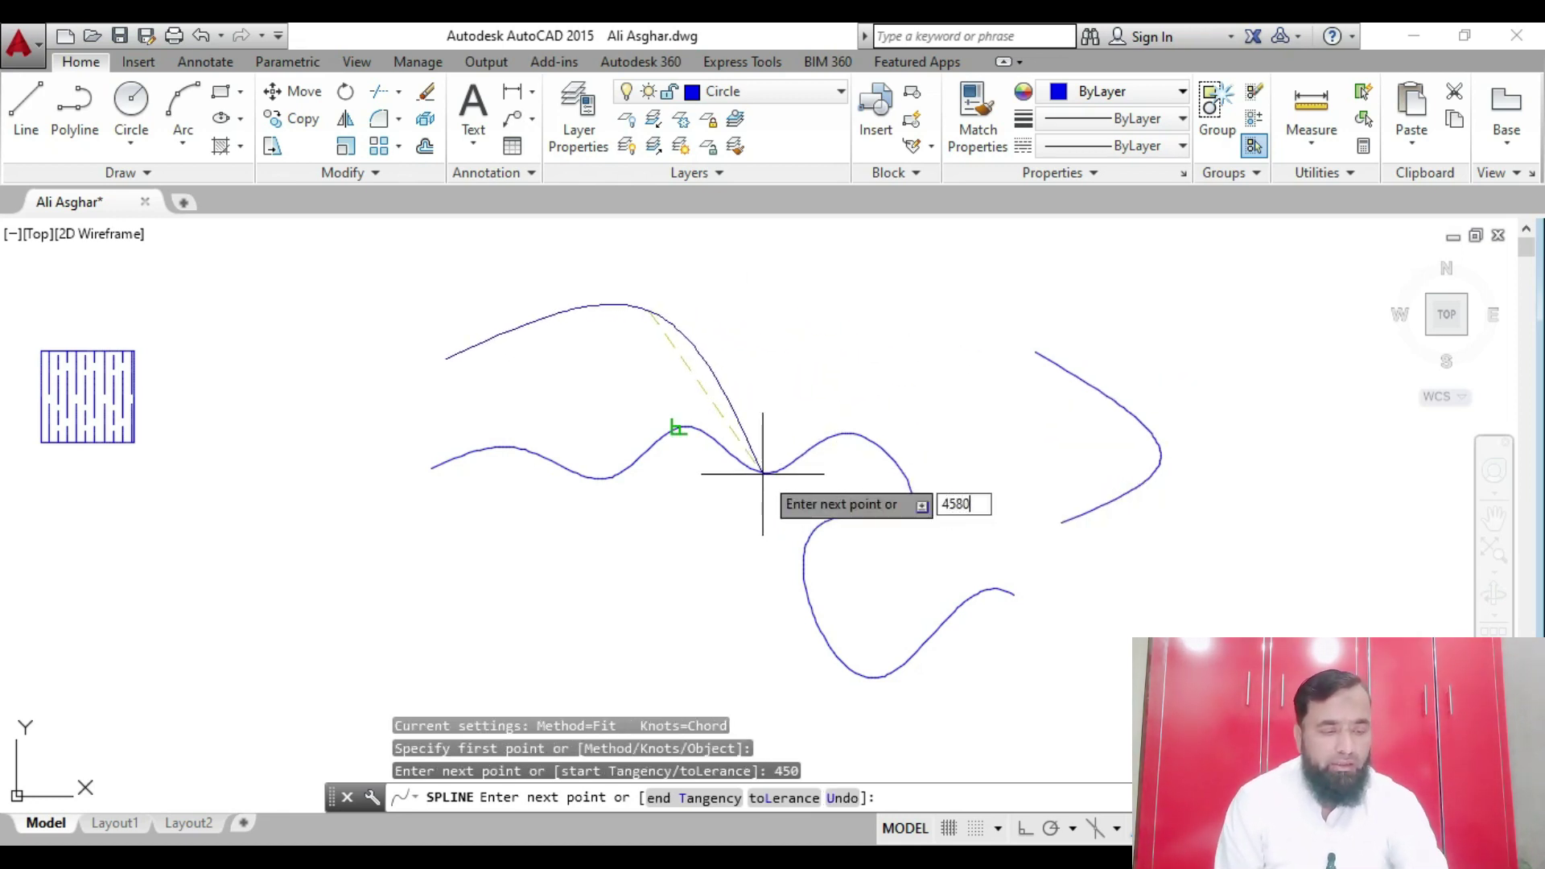
{"action": "key", "text": "Return"}
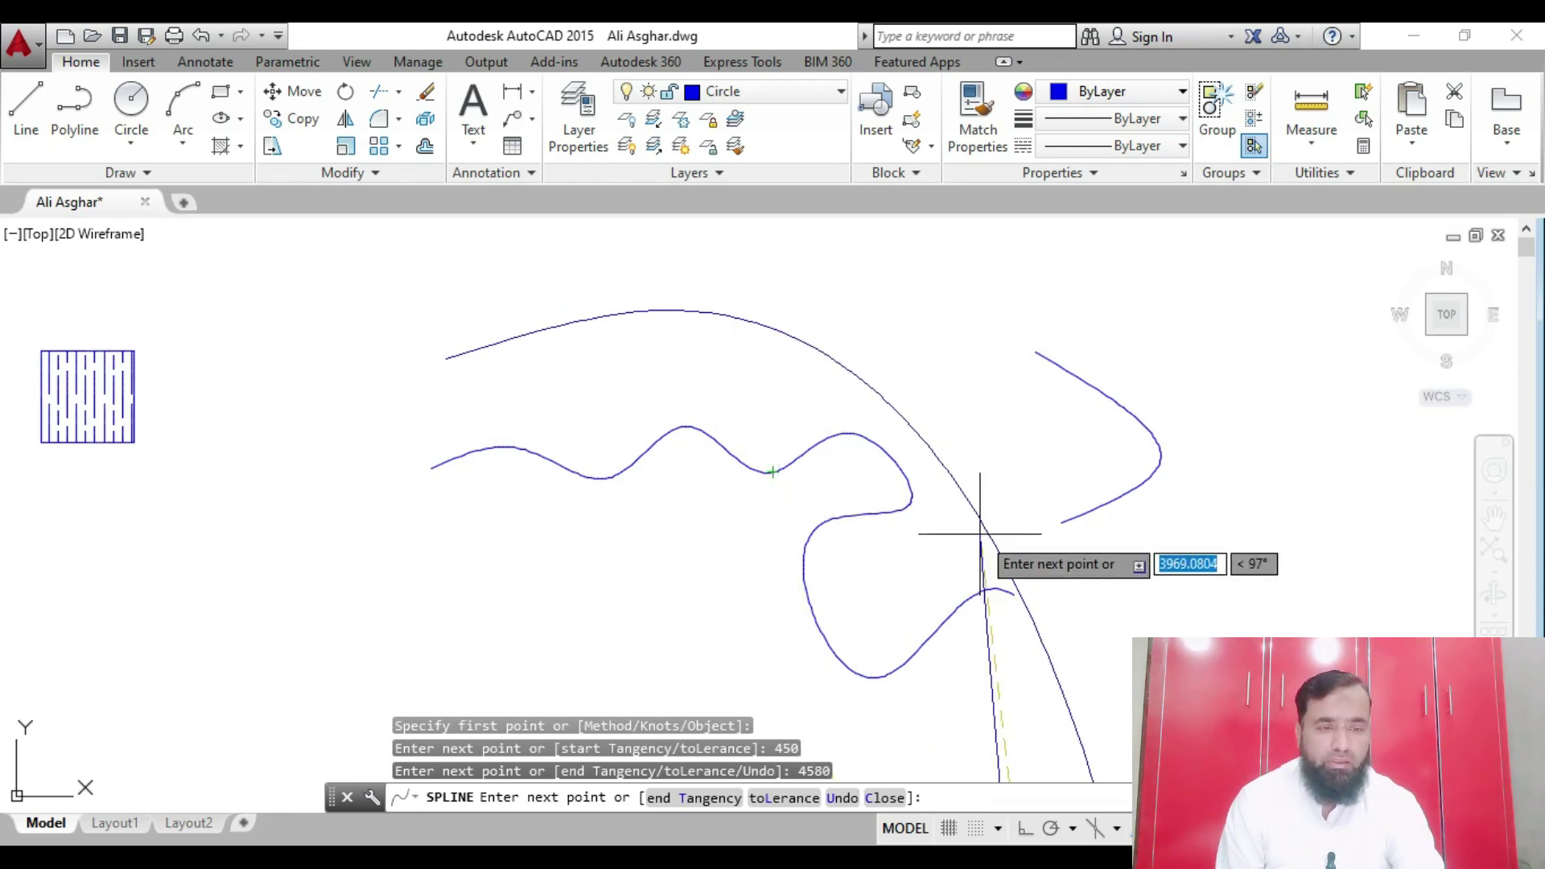
{"action": "type", "text": "u"}
{"action": "key", "text": "Return"}
{"action": "type", "text": "450"}
{"action": "key", "text": "Return"}
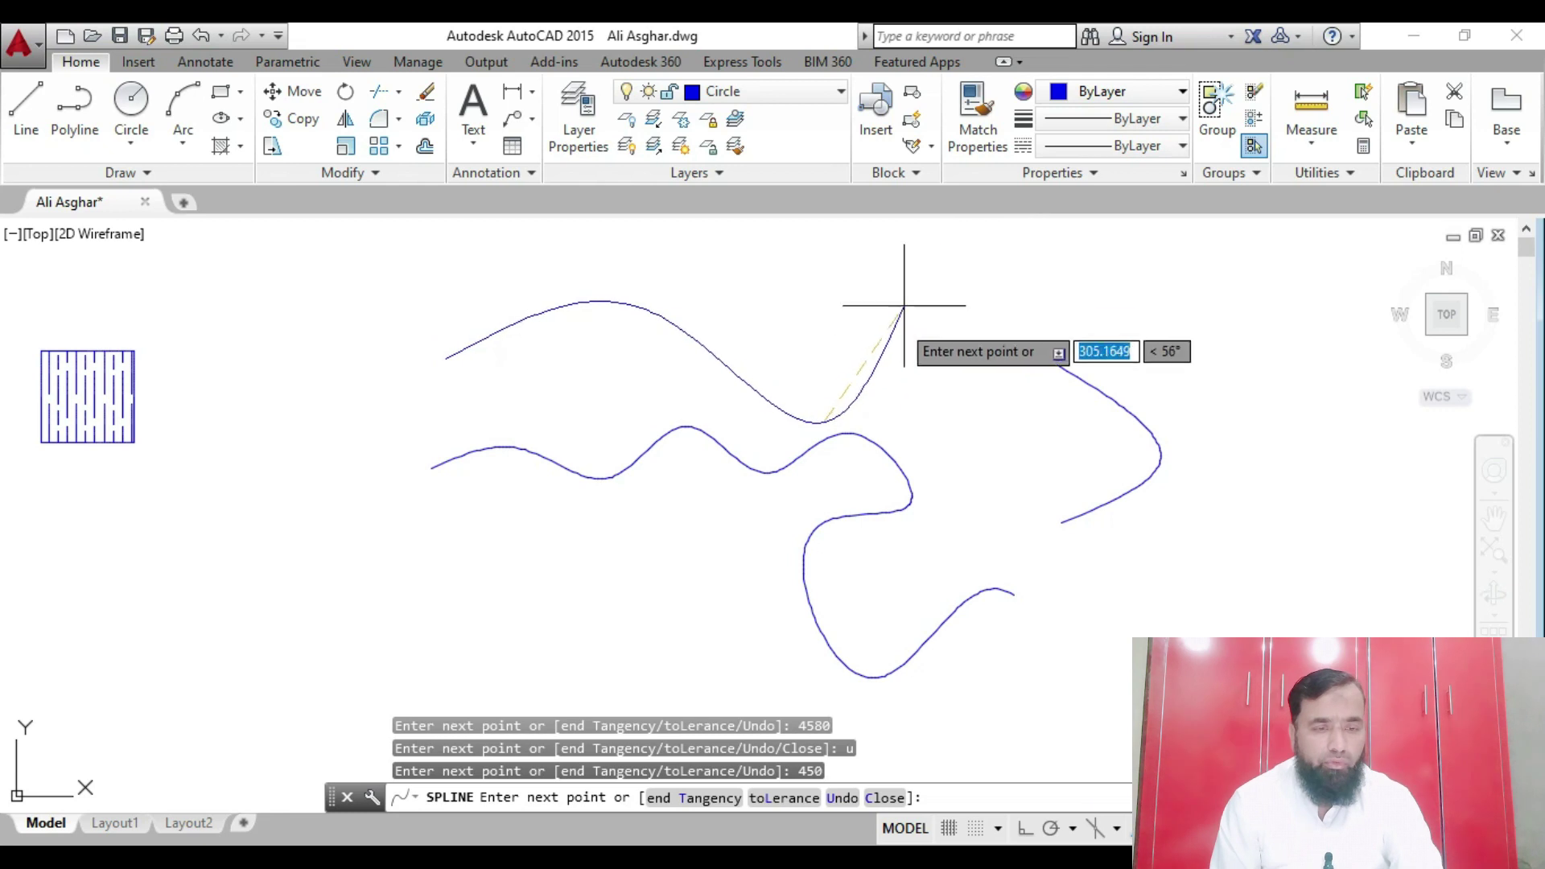
{"action": "left_click", "coordinate": [895, 330]}
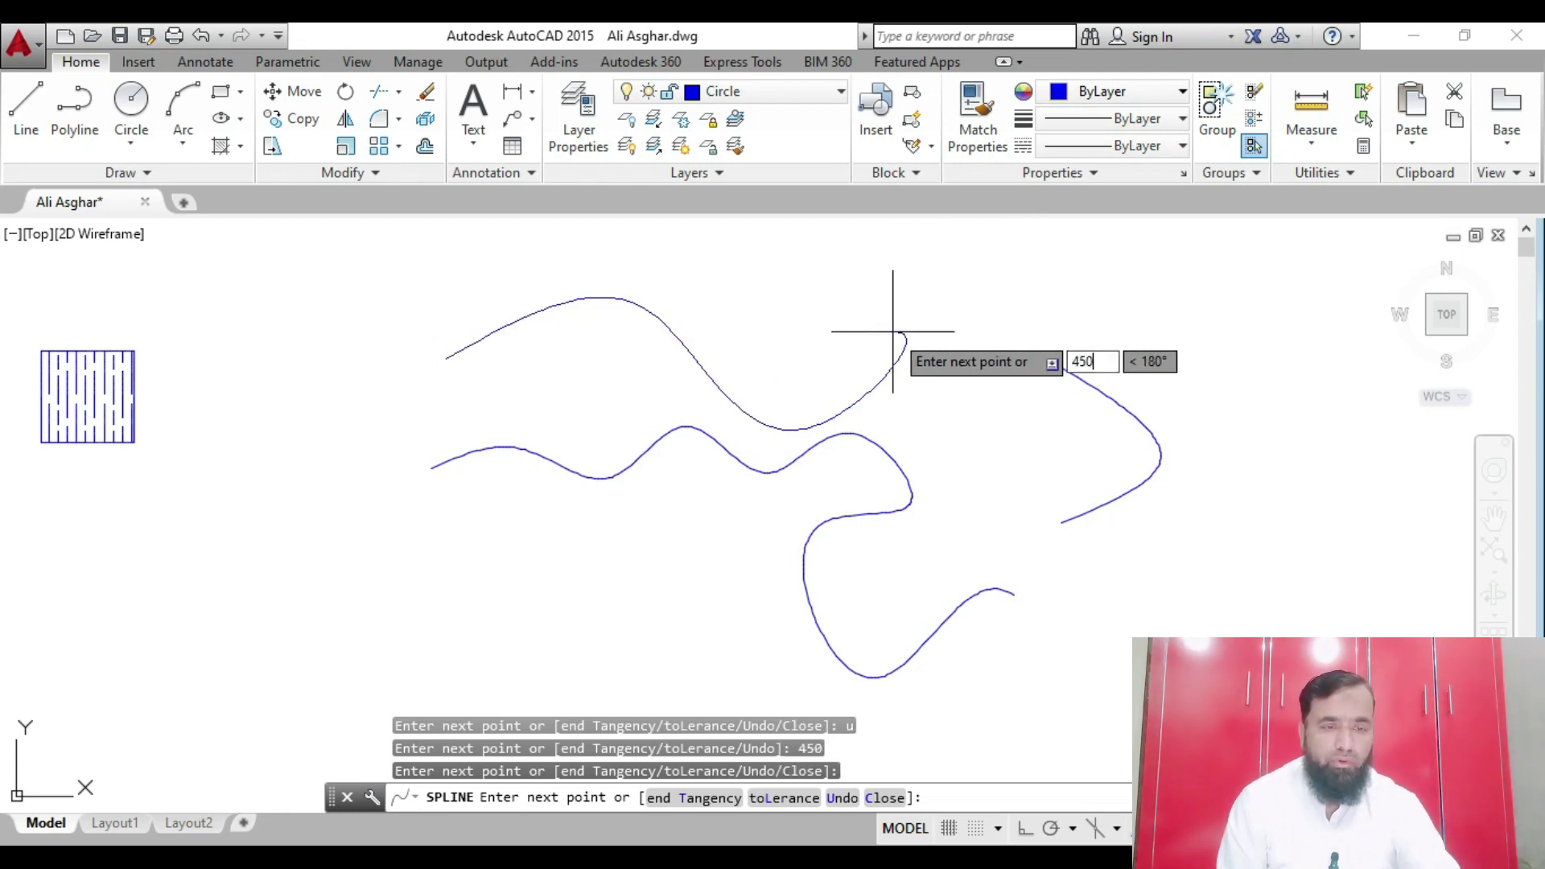
{"action": "key", "text": "Return"}
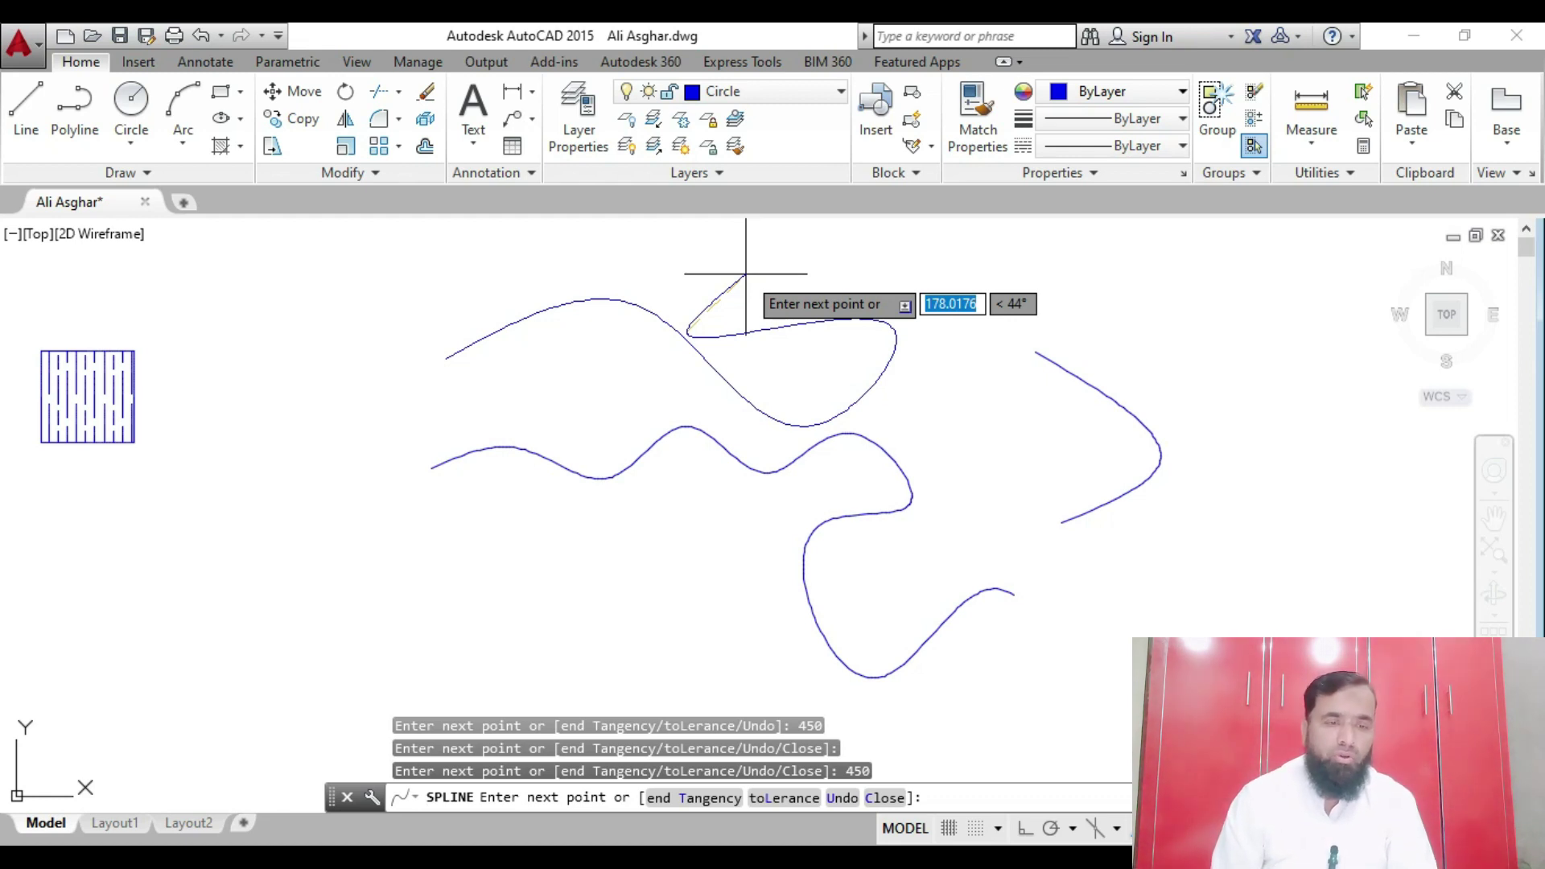
{"action": "key", "text": "Return"}
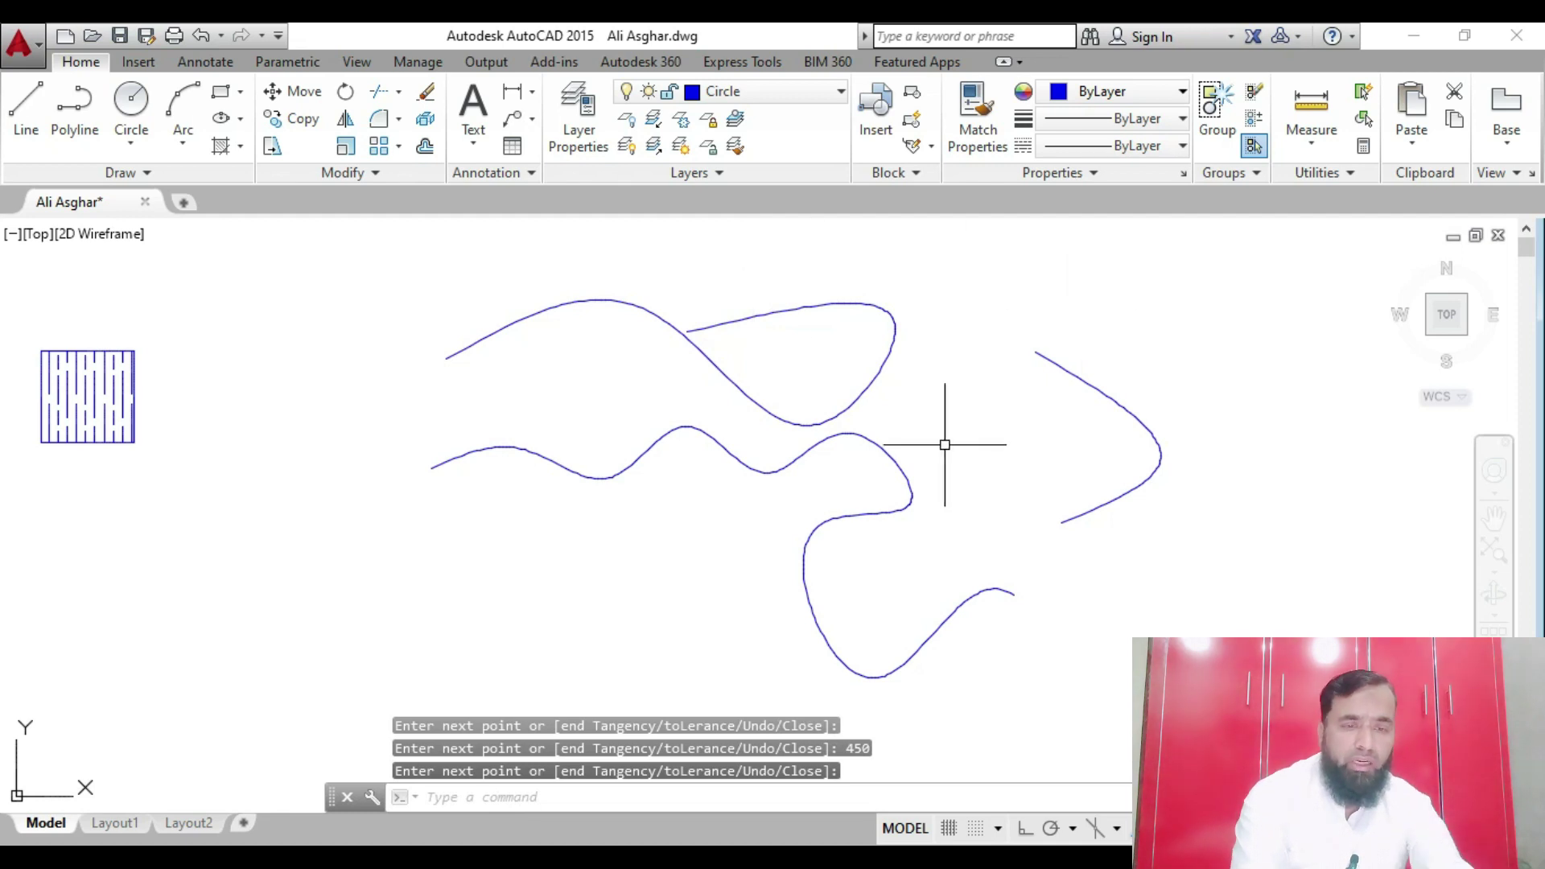
{"action": "scroll", "coordinate": [937, 447], "scroll_direction": "down", "scroll_amount": 2}
{"action": "scroll", "coordinate": [762, 461], "scroll_direction": "up", "scroll_amount": 3}
{"action": "scroll", "coordinate": [779, 437], "scroll_direction": "up", "scroll_amount": 2}
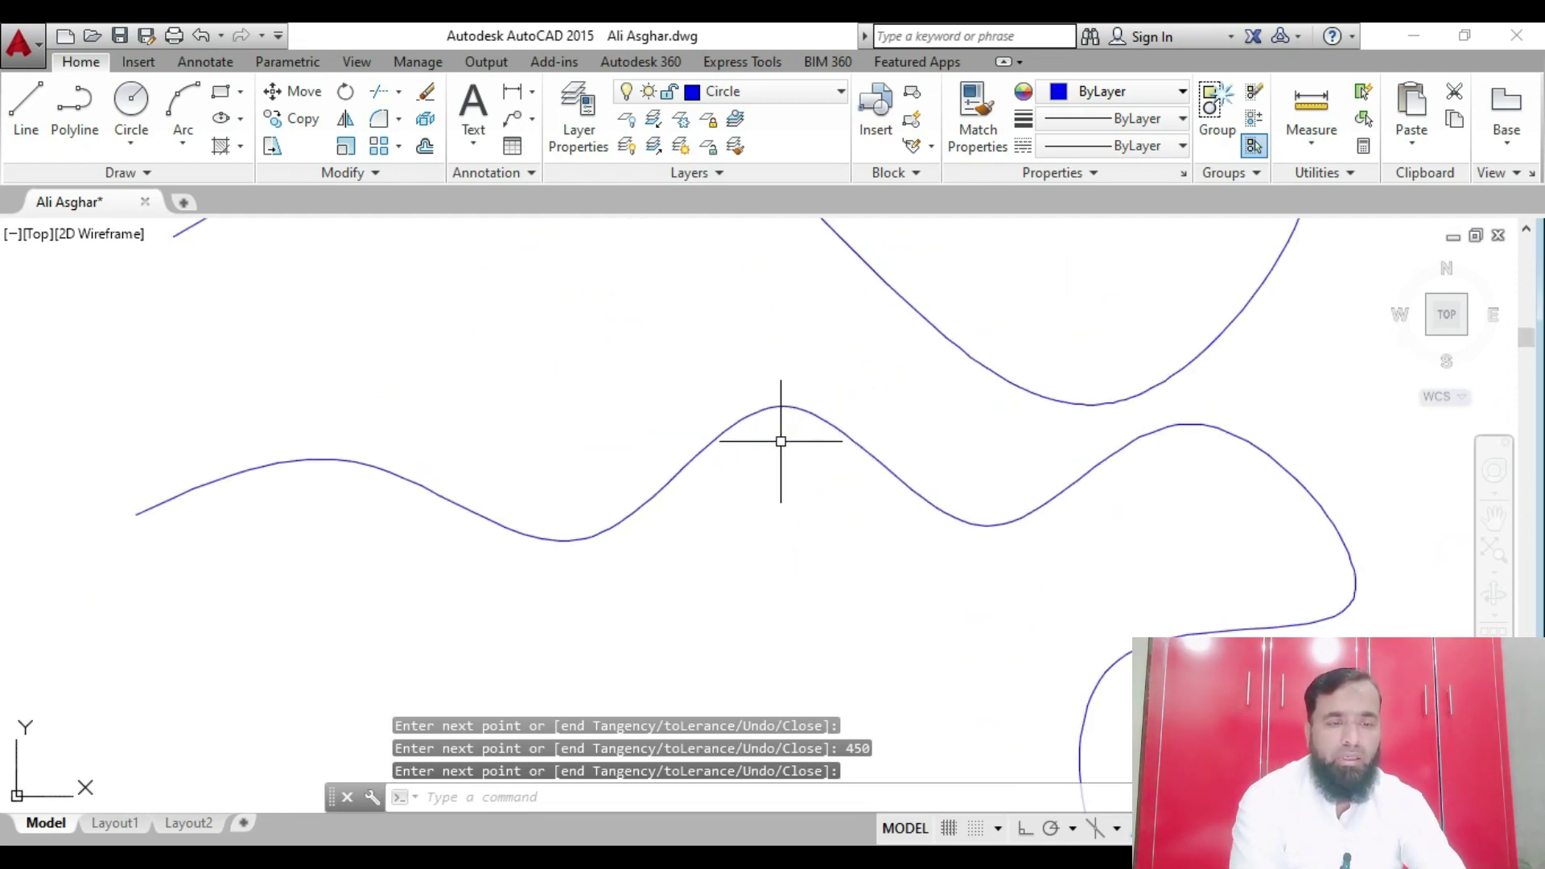
{"action": "scroll", "coordinate": [779, 438], "scroll_direction": "down", "scroll_amount": 3}
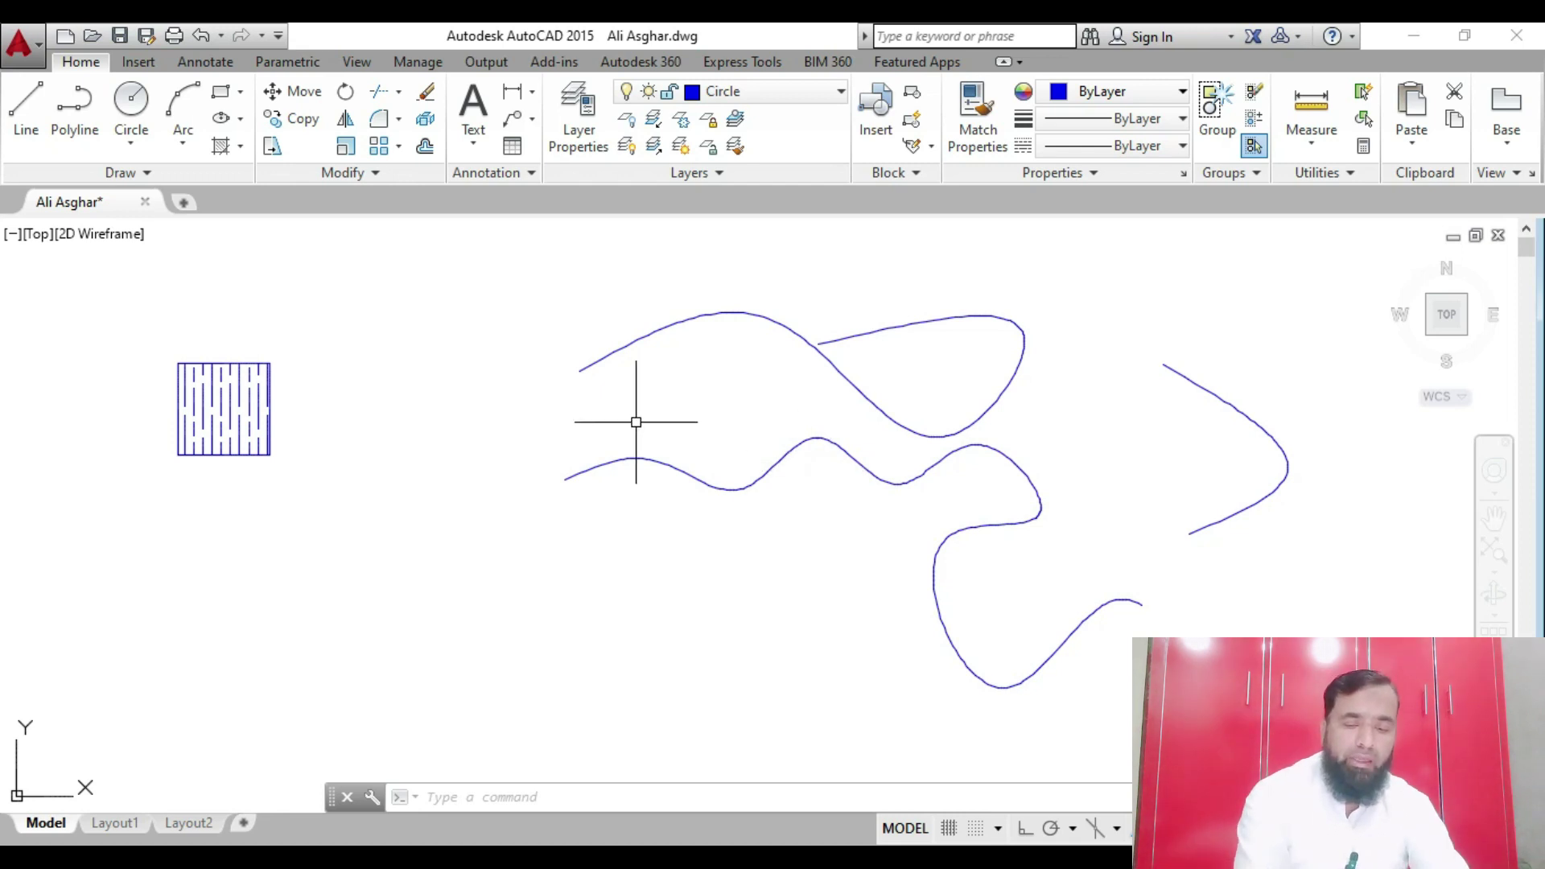
{"action": "type", "text": "rec"}
{"action": "key", "text": "Return"}
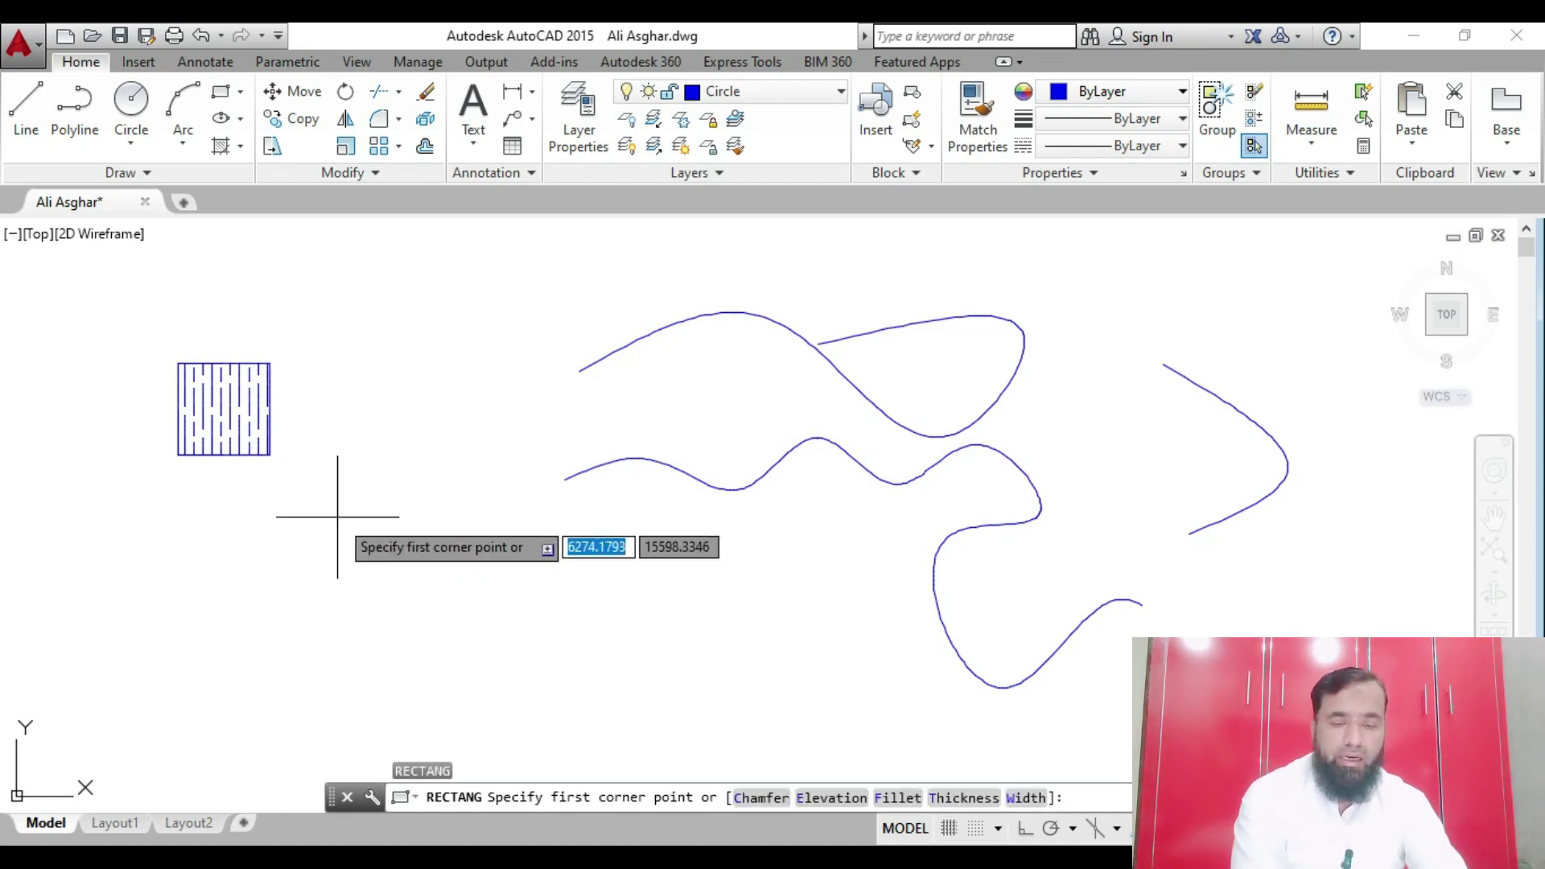
{"action": "left_click", "coordinate": [329, 502]}
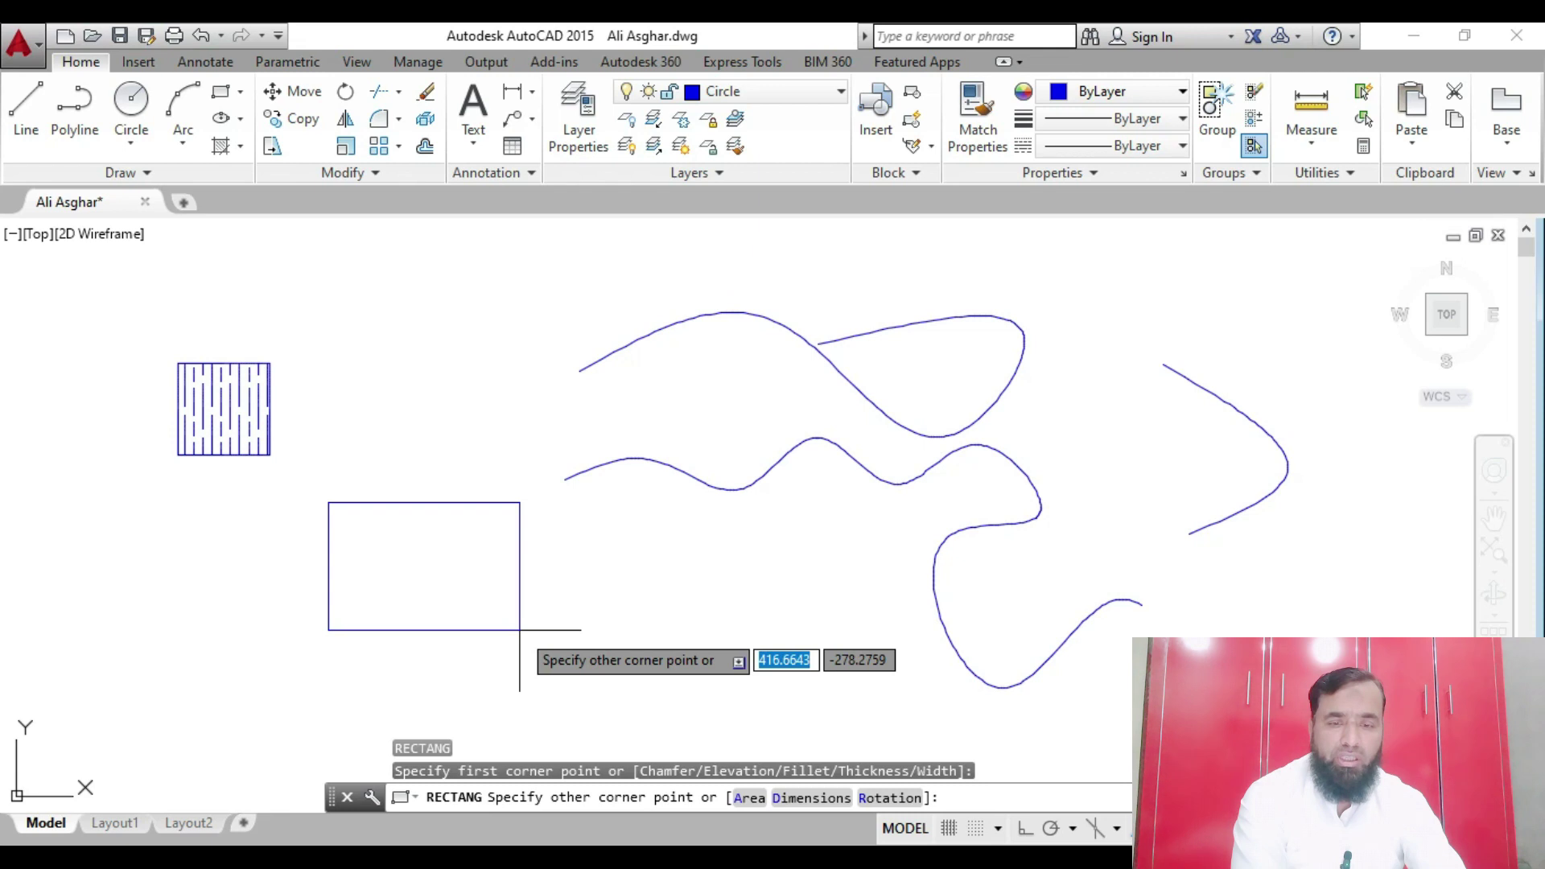
{"action": "key", "text": "F8"}
{"action": "type", "text": "200"}
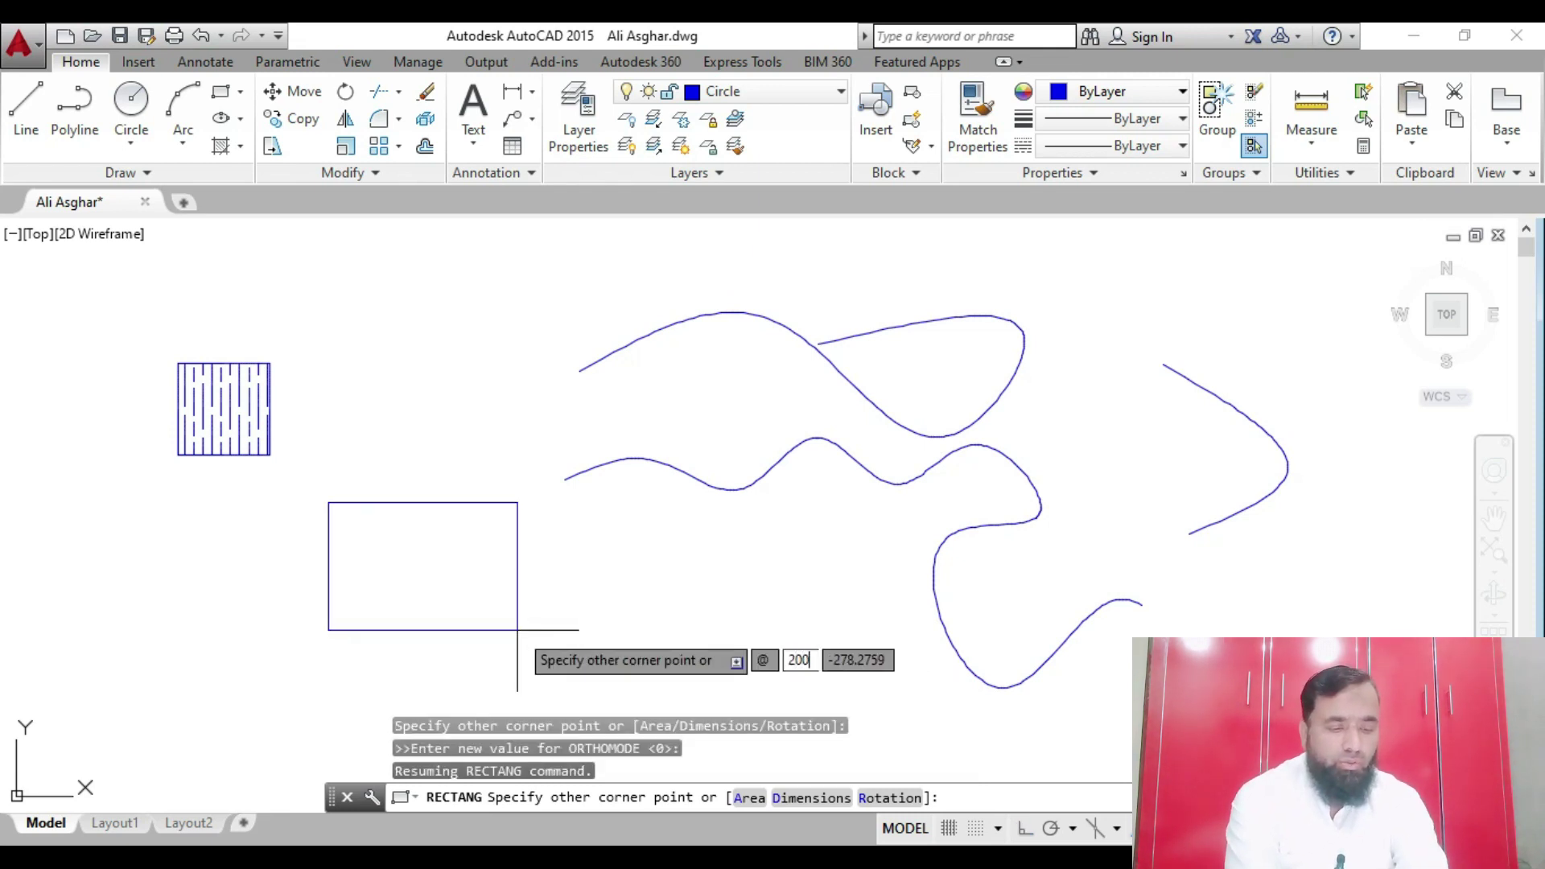
{"action": "key", "text": "Tab"}
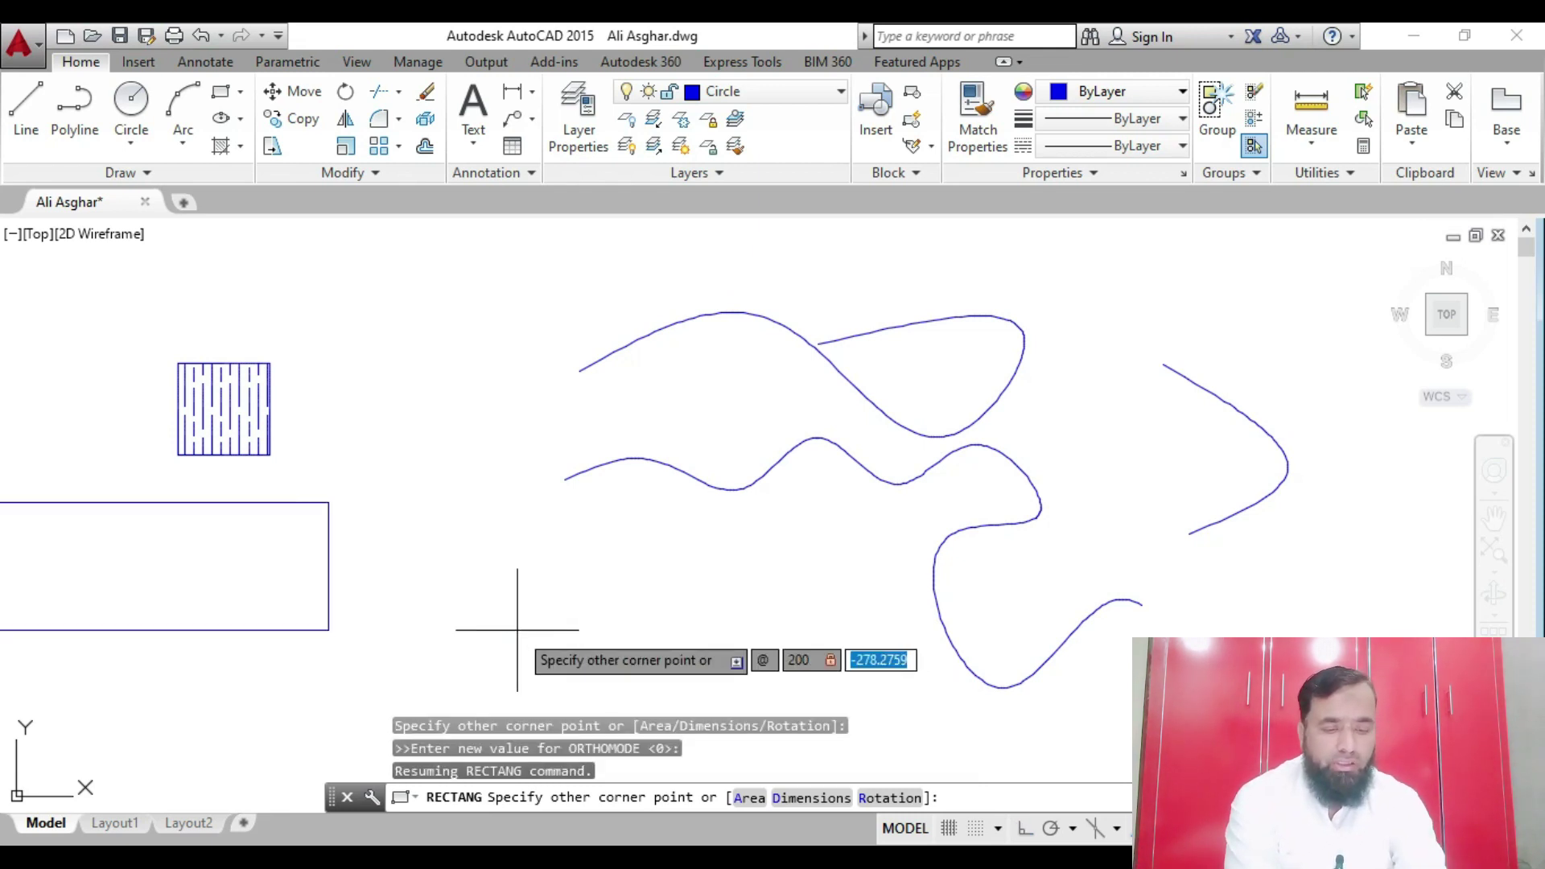
{"action": "type", "text": "00"}
{"action": "key", "text": "Return"}
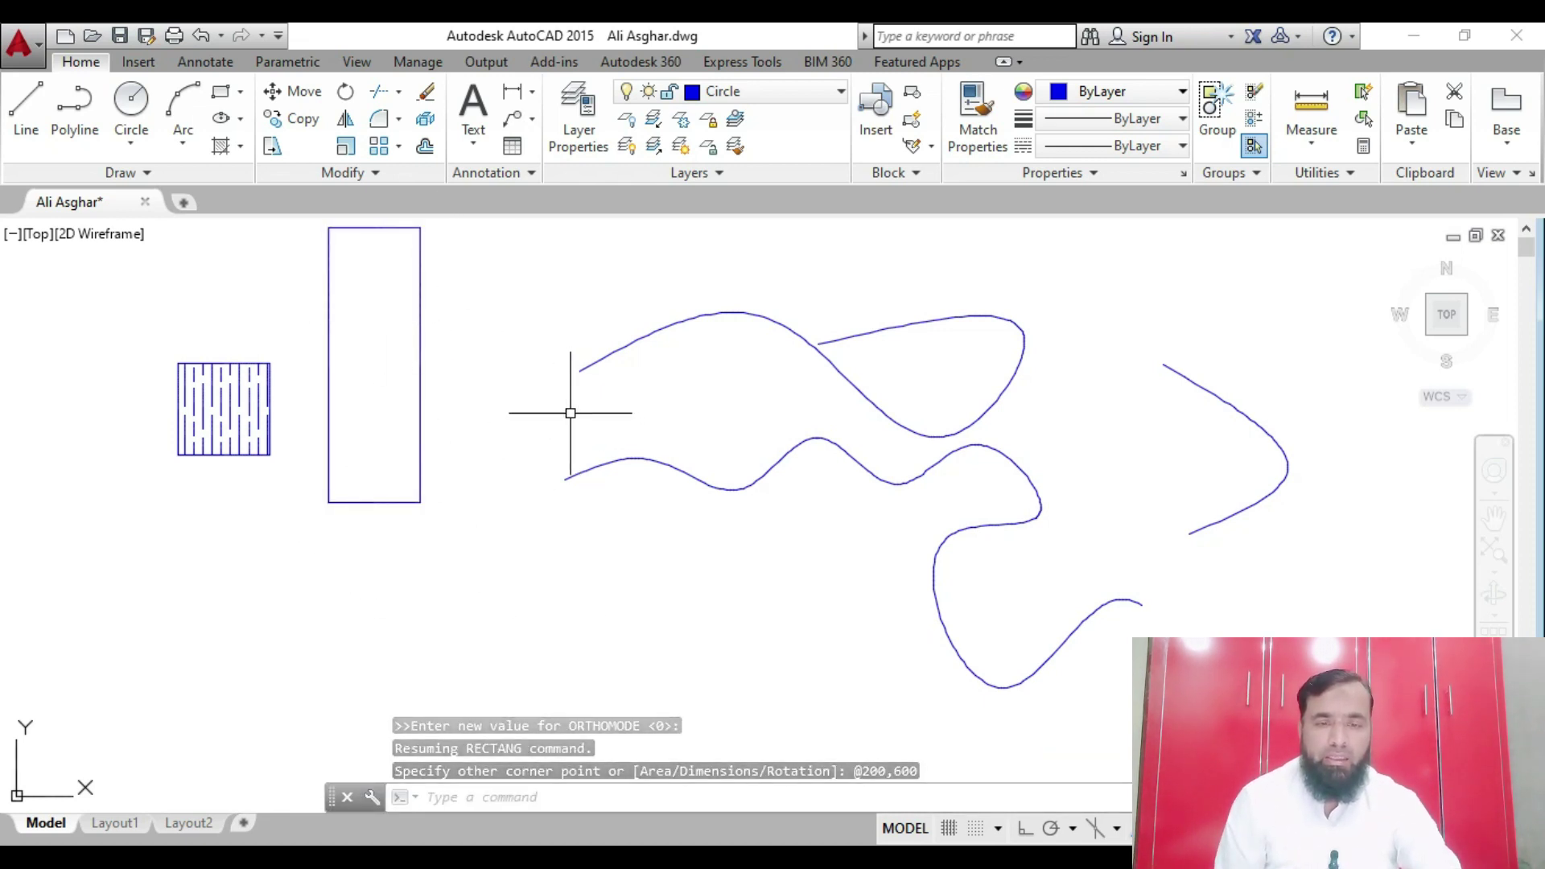
Hatch the tall rectangle with the ANSI32 pattern
{"action": "type", "text": "h"}
{"action": "key", "text": "Return"}
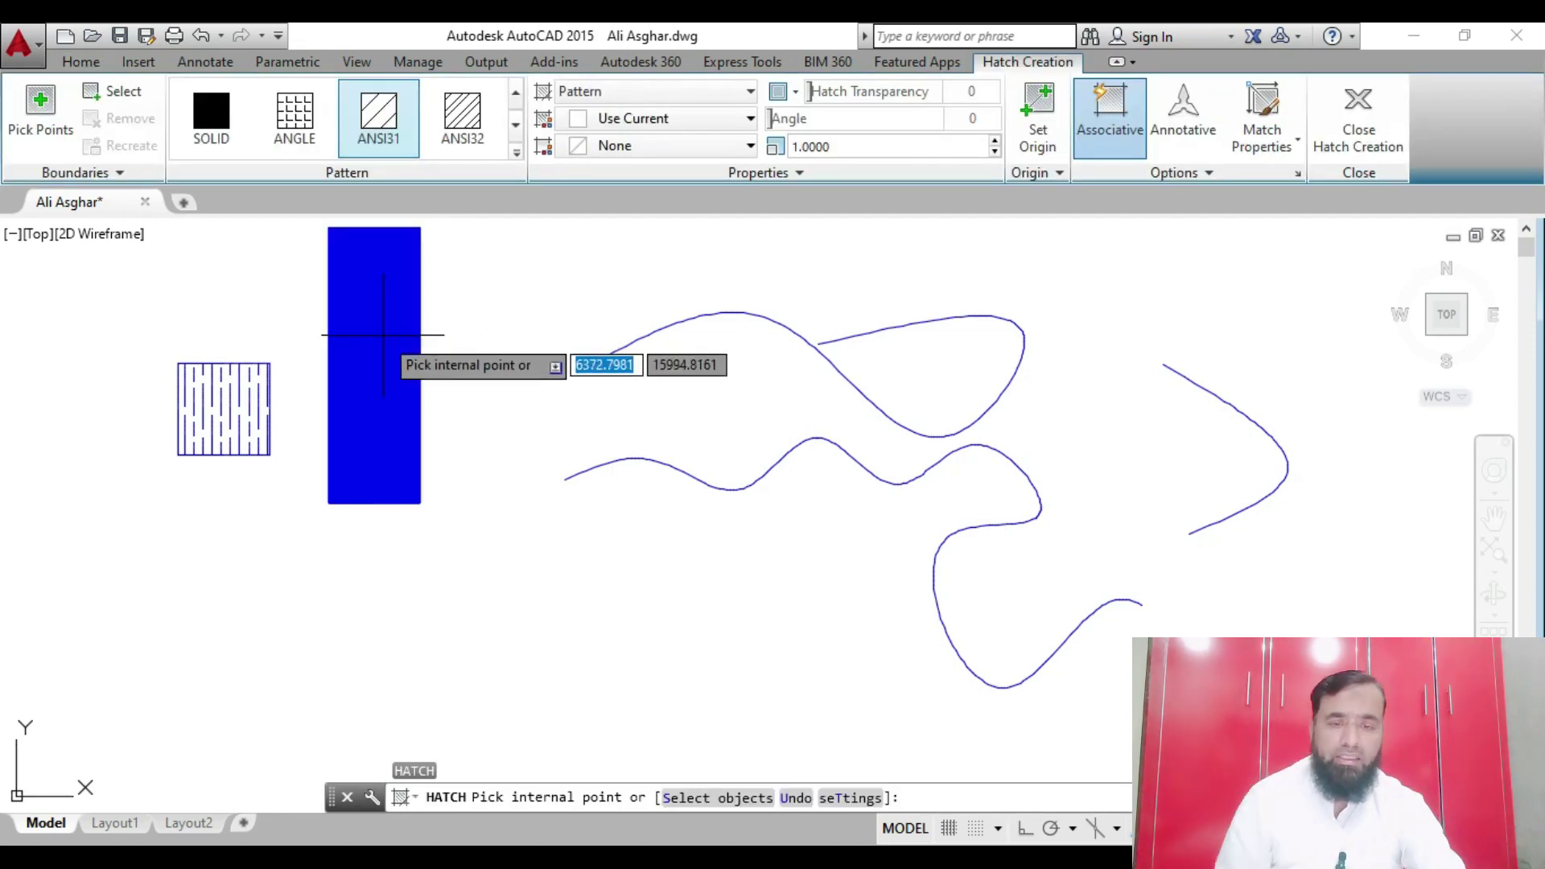
{"action": "left_click", "coordinate": [372, 379]}
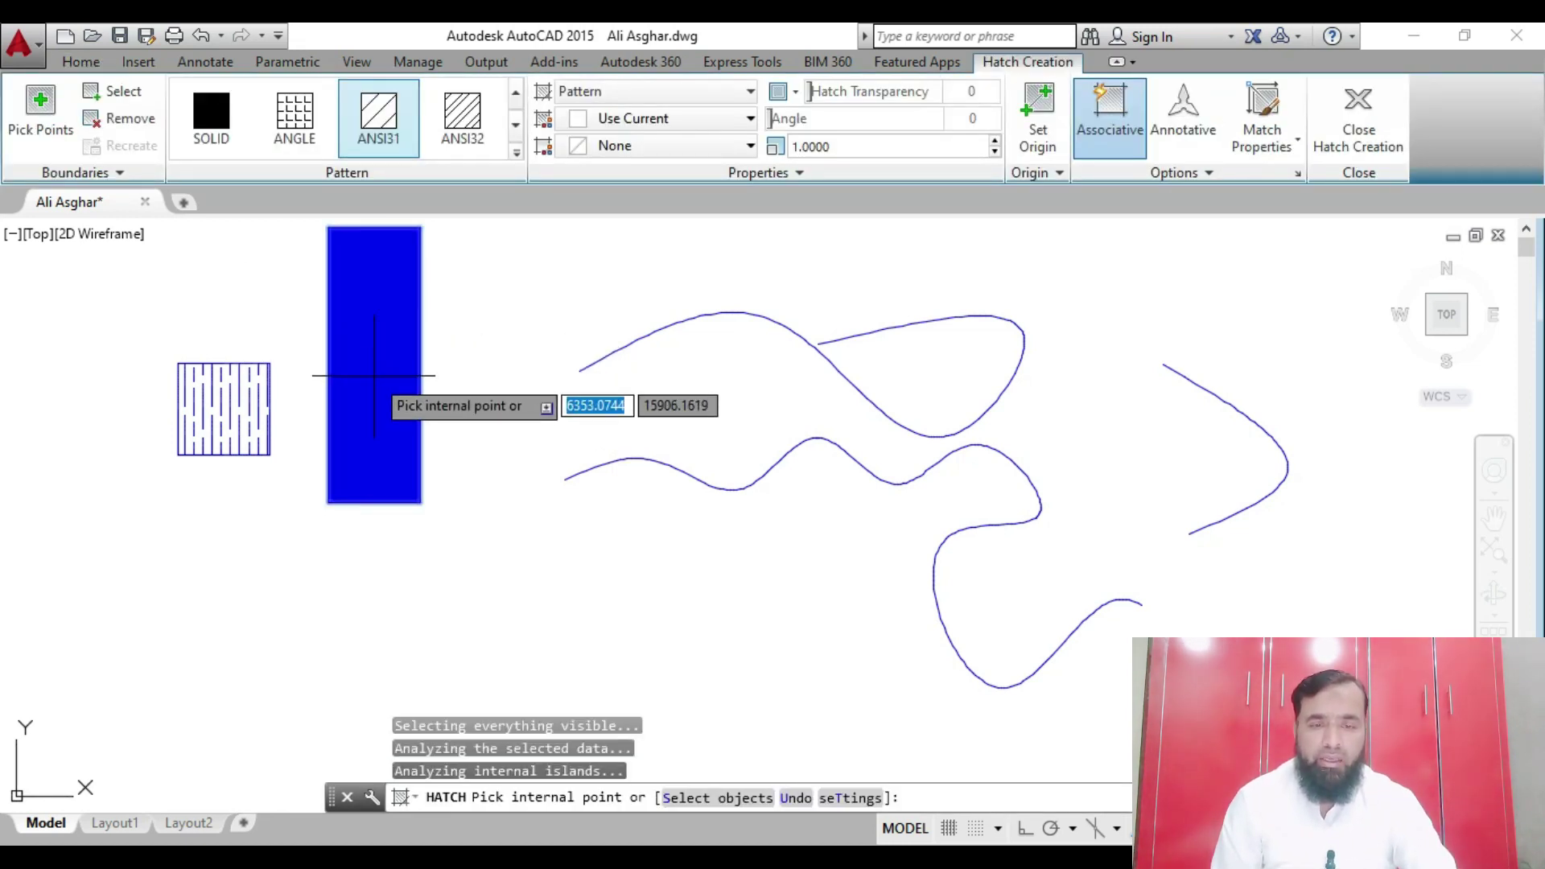
{"action": "left_click", "coordinate": [475, 150]}
Try hatch scales 650, 450 and 300, settling on 200
{"action": "left_click", "coordinate": [879, 146]}
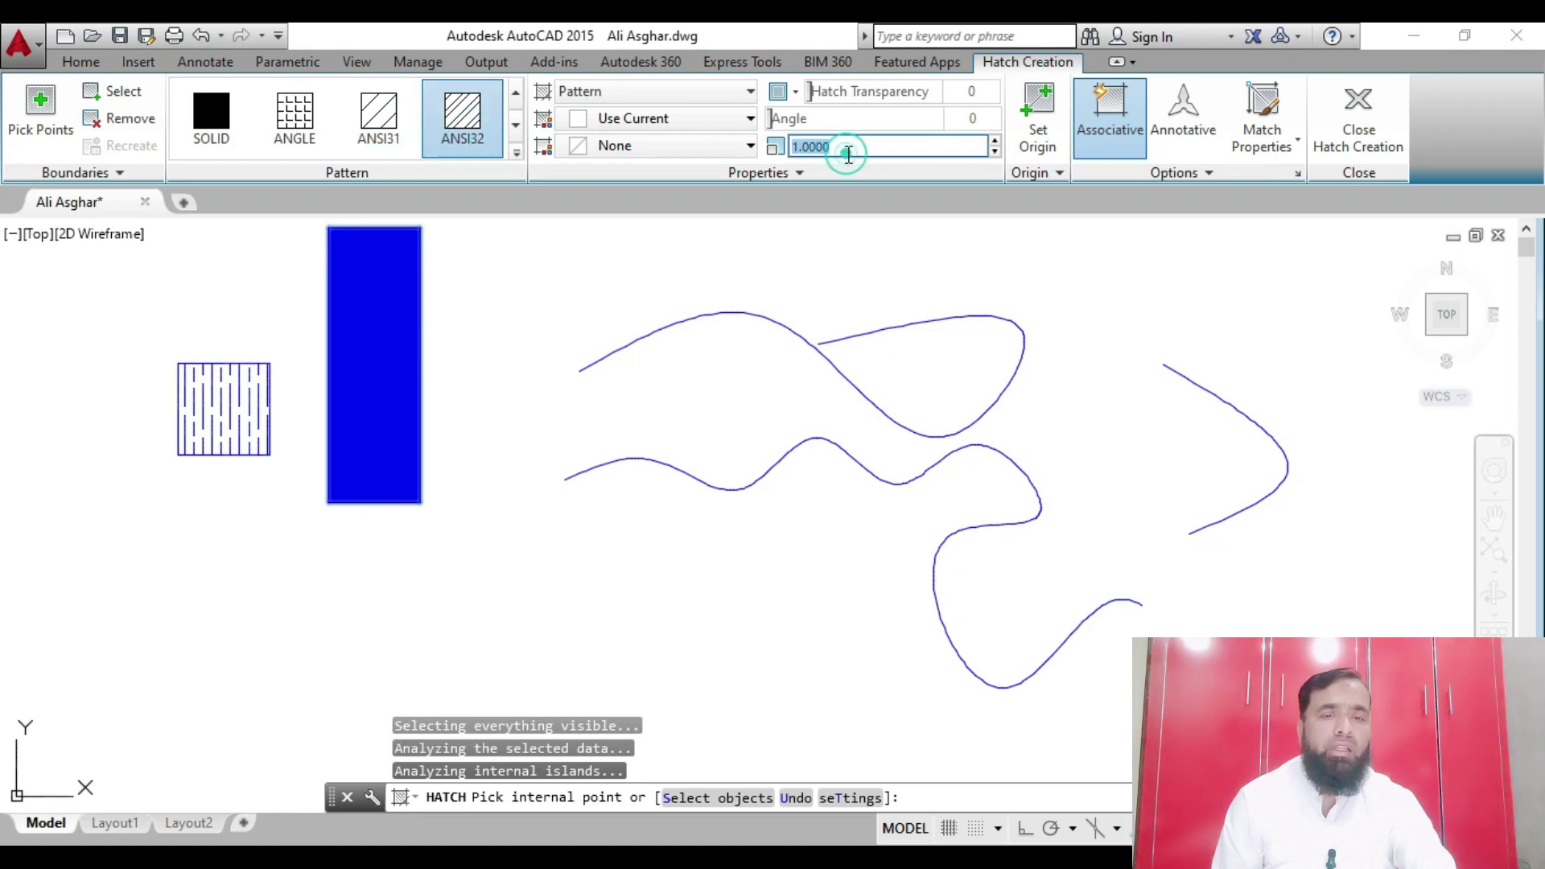
{"action": "type", "text": "650"}
{"action": "key", "text": "Return"}
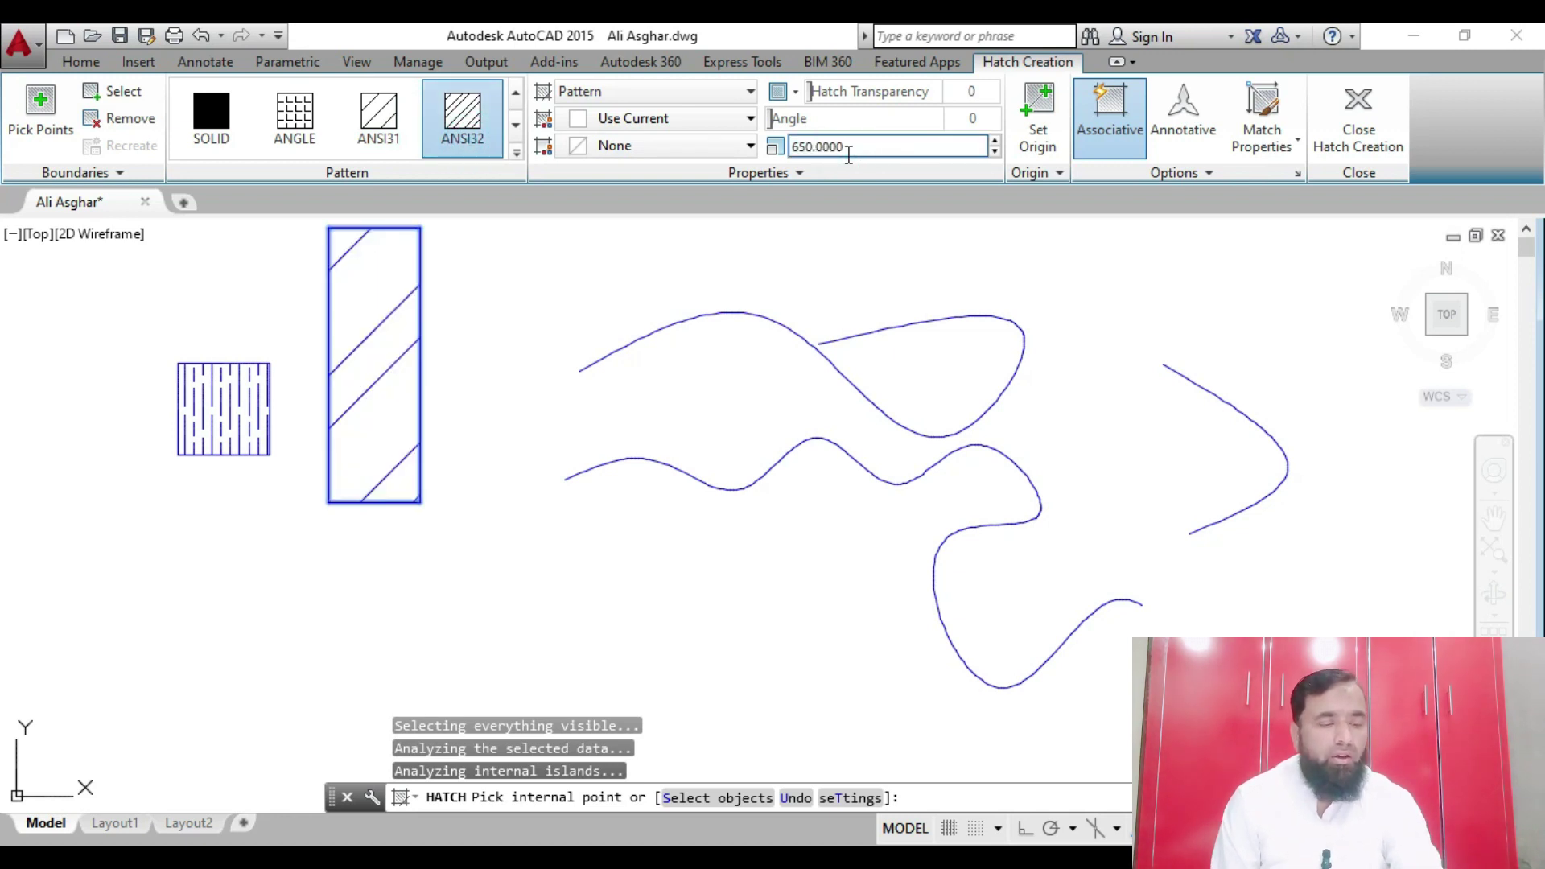
{"action": "type", "text": "50"}
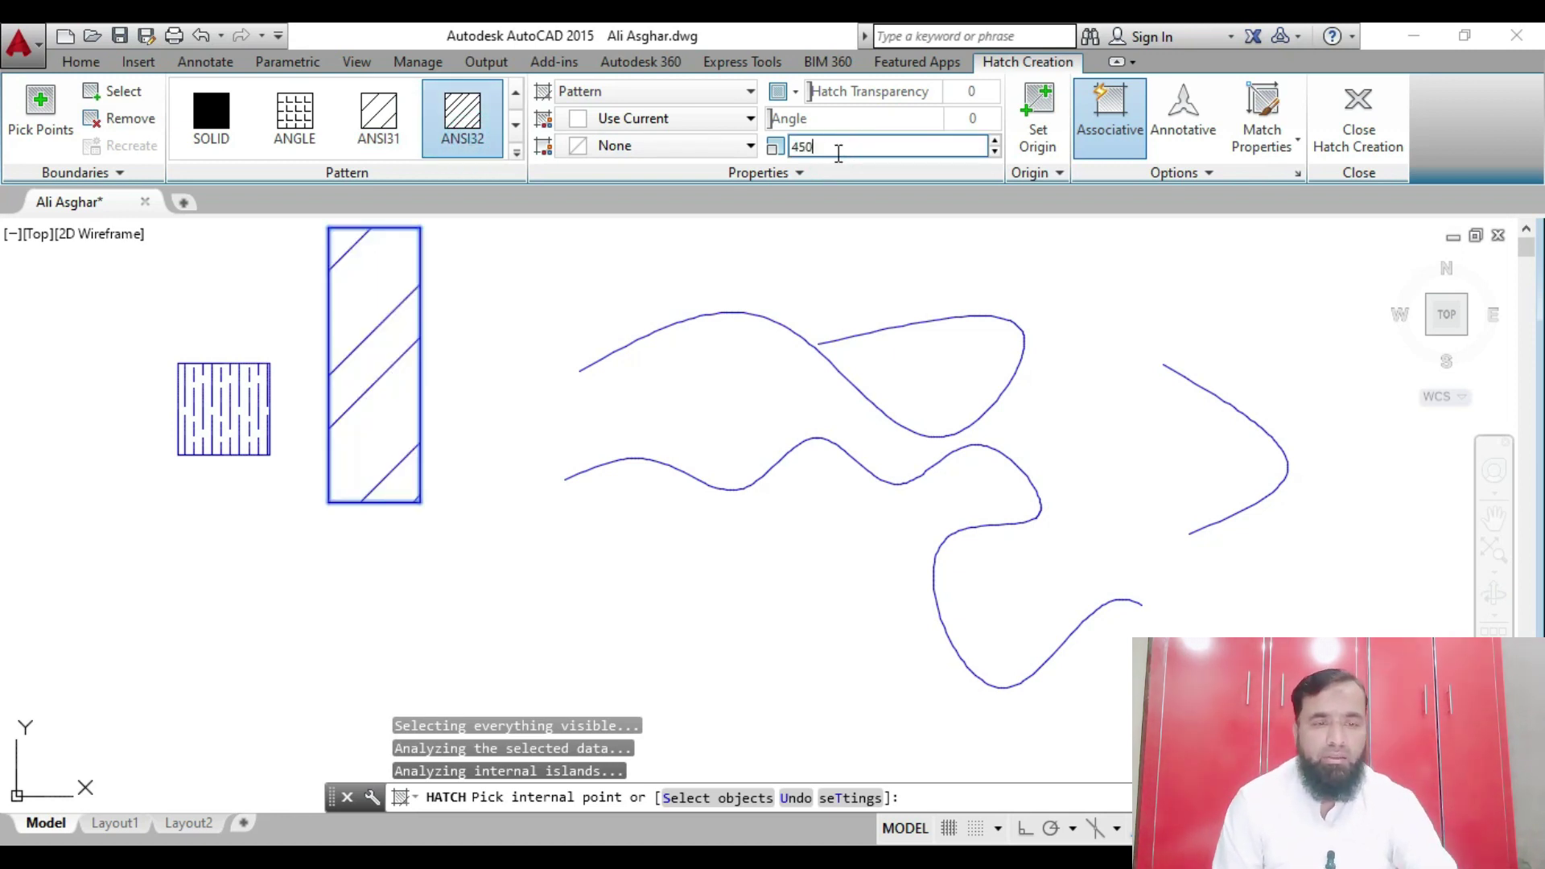
{"action": "key", "text": "Return"}
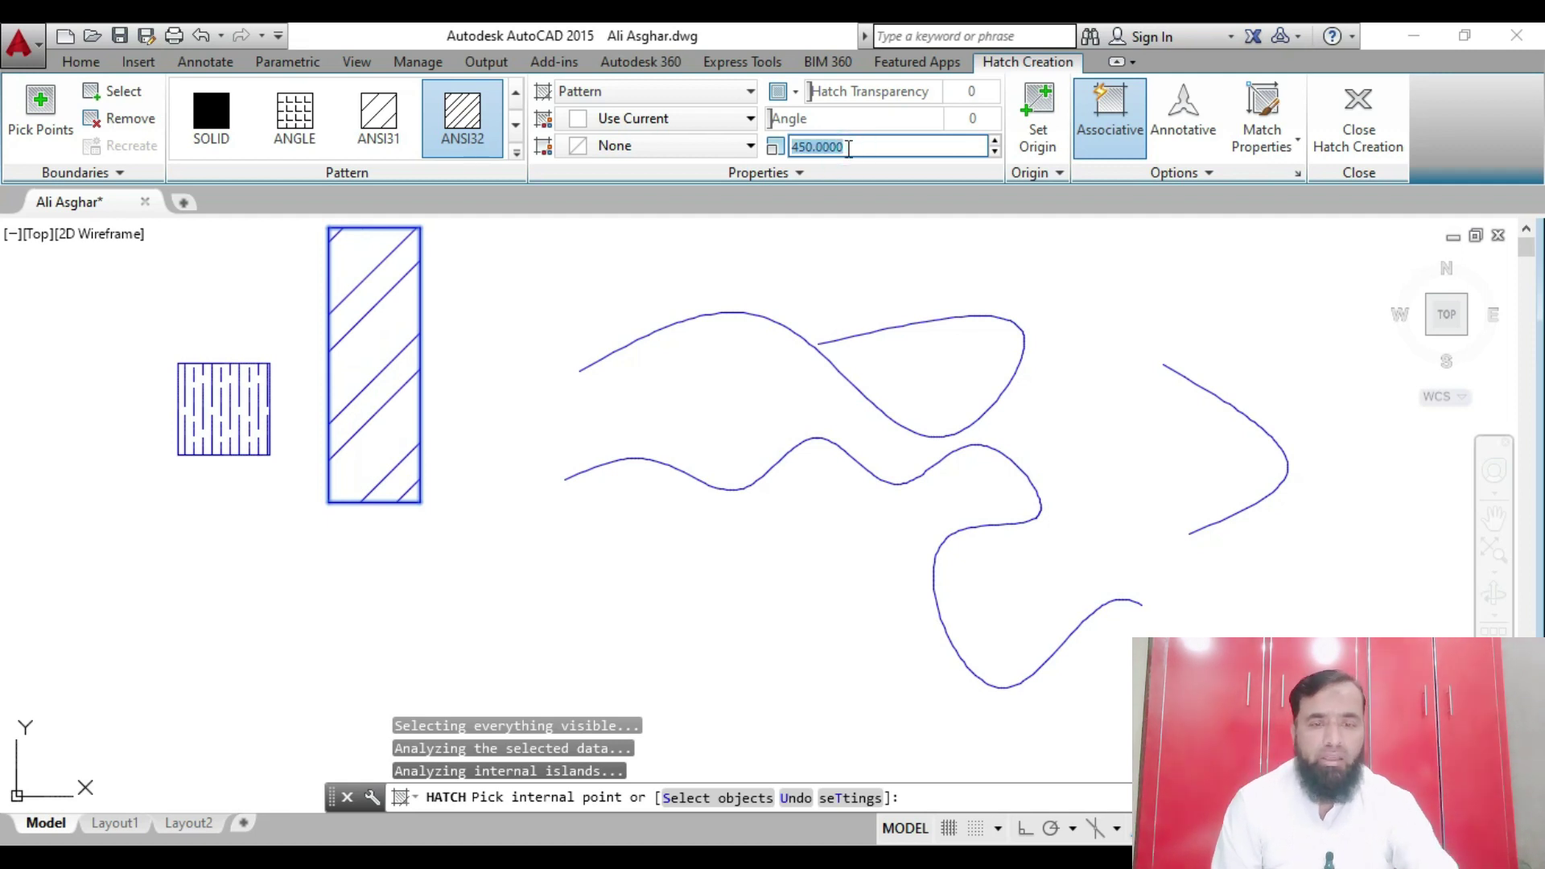
{"action": "type", "text": "300"}
{"action": "key", "text": "Return"}
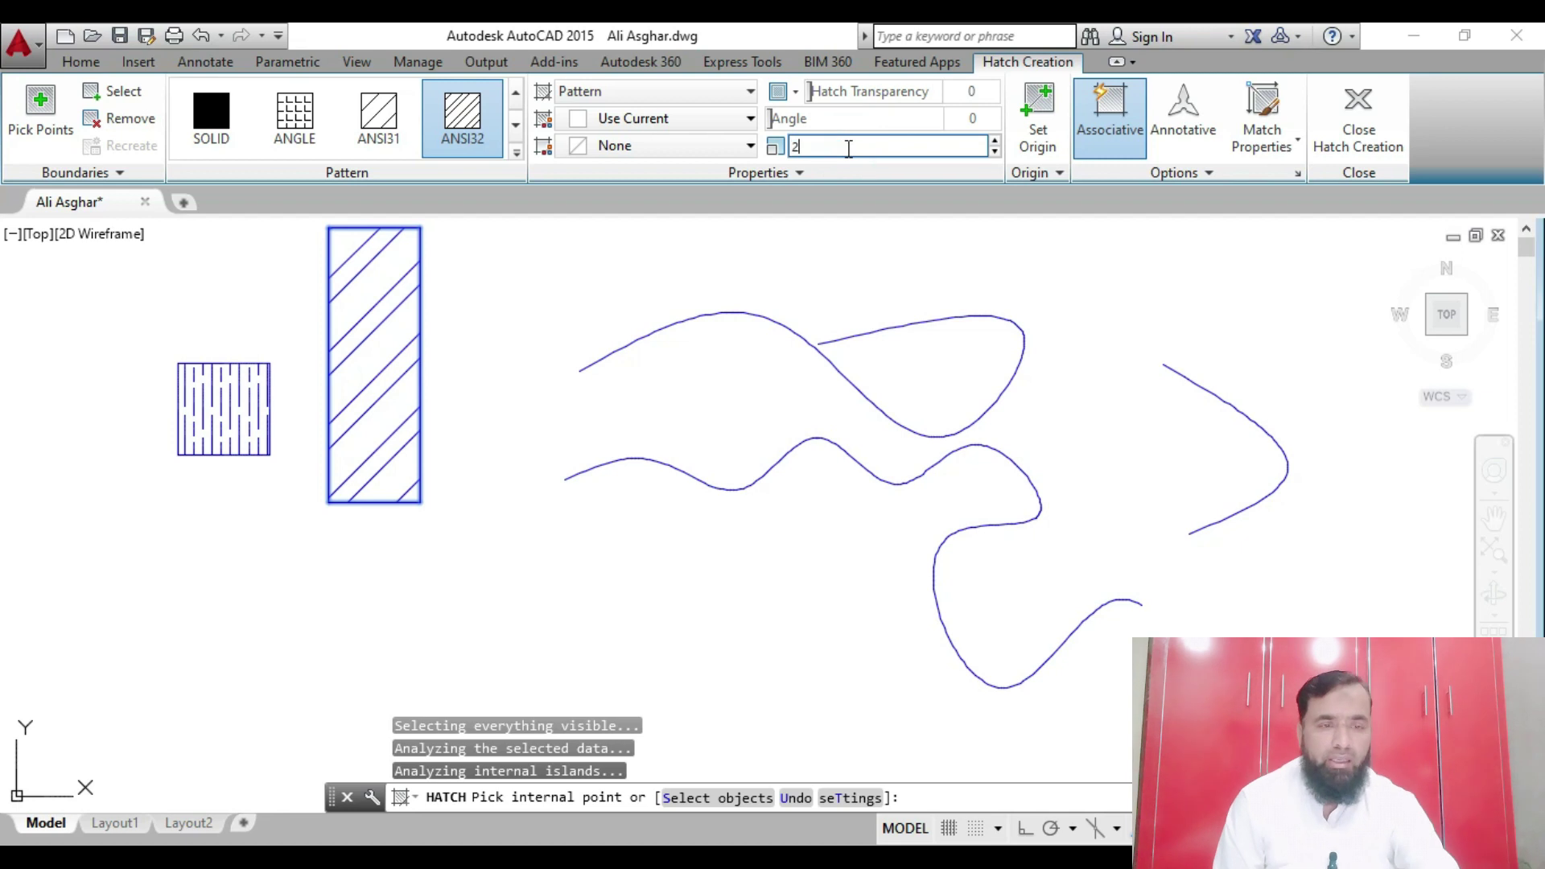
{"action": "type", "text": "200"}
{"action": "key", "text": "Return"}
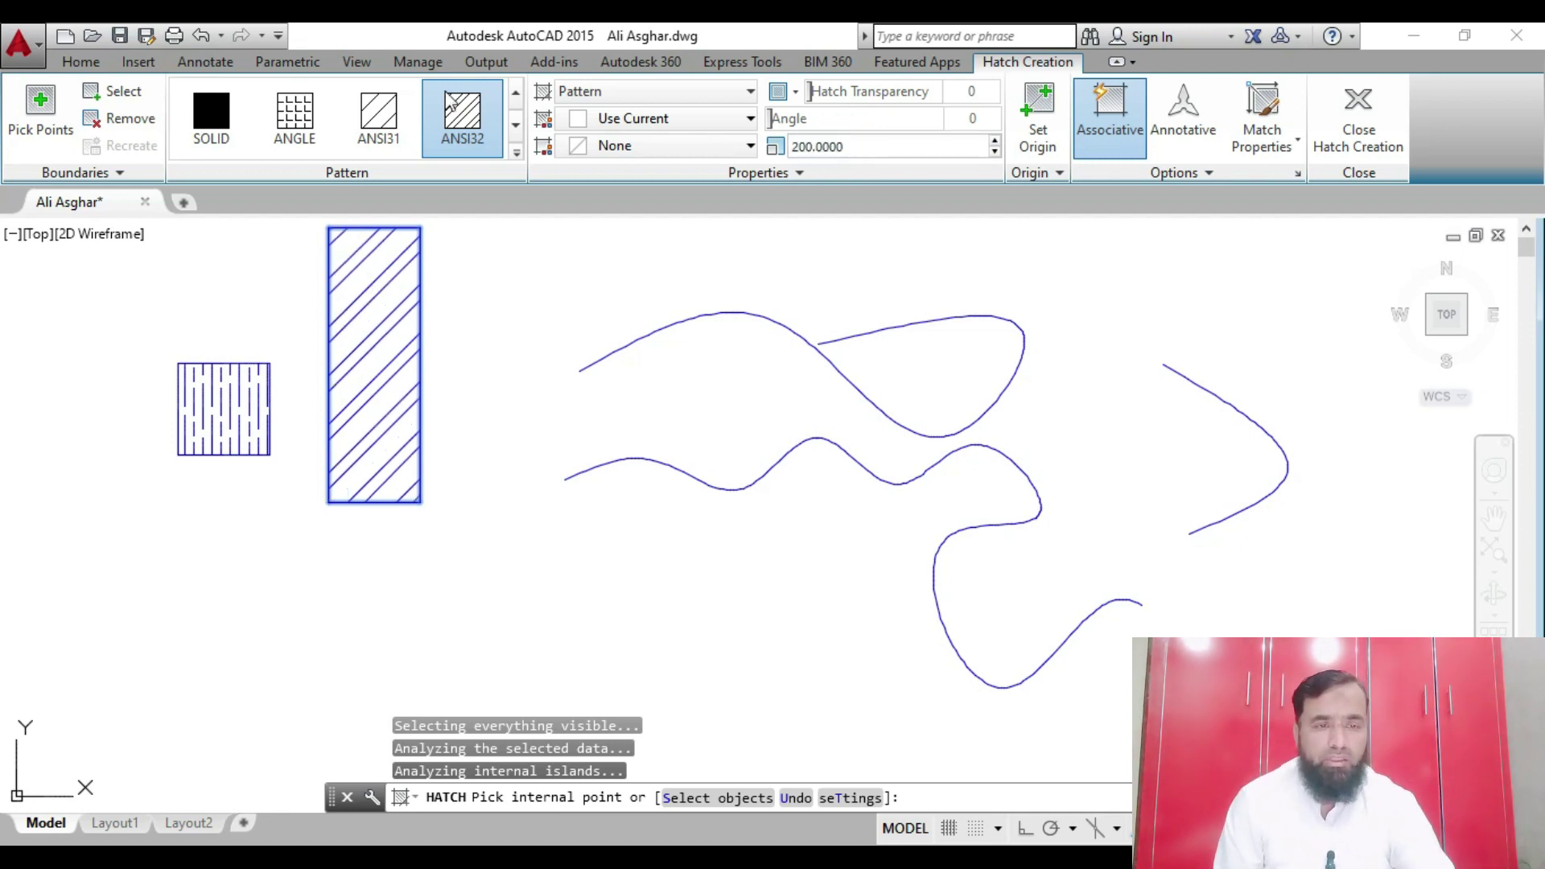
Preview ANSI31, ANGLE and ANSI33–ANSI36 hatch patterns on the tall rectangle
{"action": "left_click", "coordinate": [378, 117]}
{"action": "left_click", "coordinate": [265, 137]}
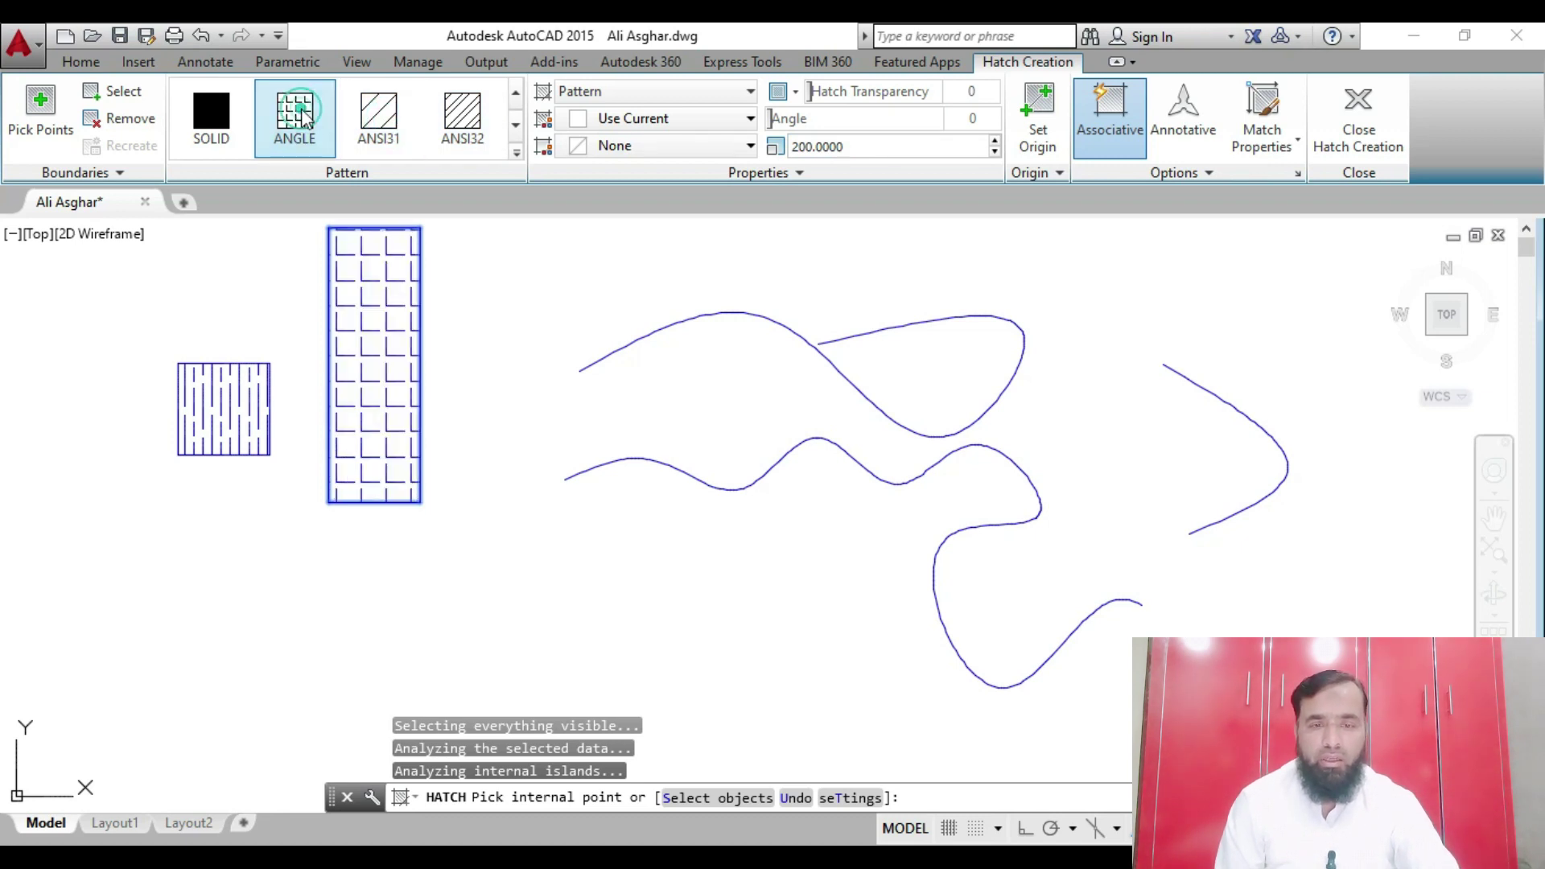
{"action": "left_click", "coordinate": [515, 152]}
{"action": "left_click", "coordinate": [222, 192]}
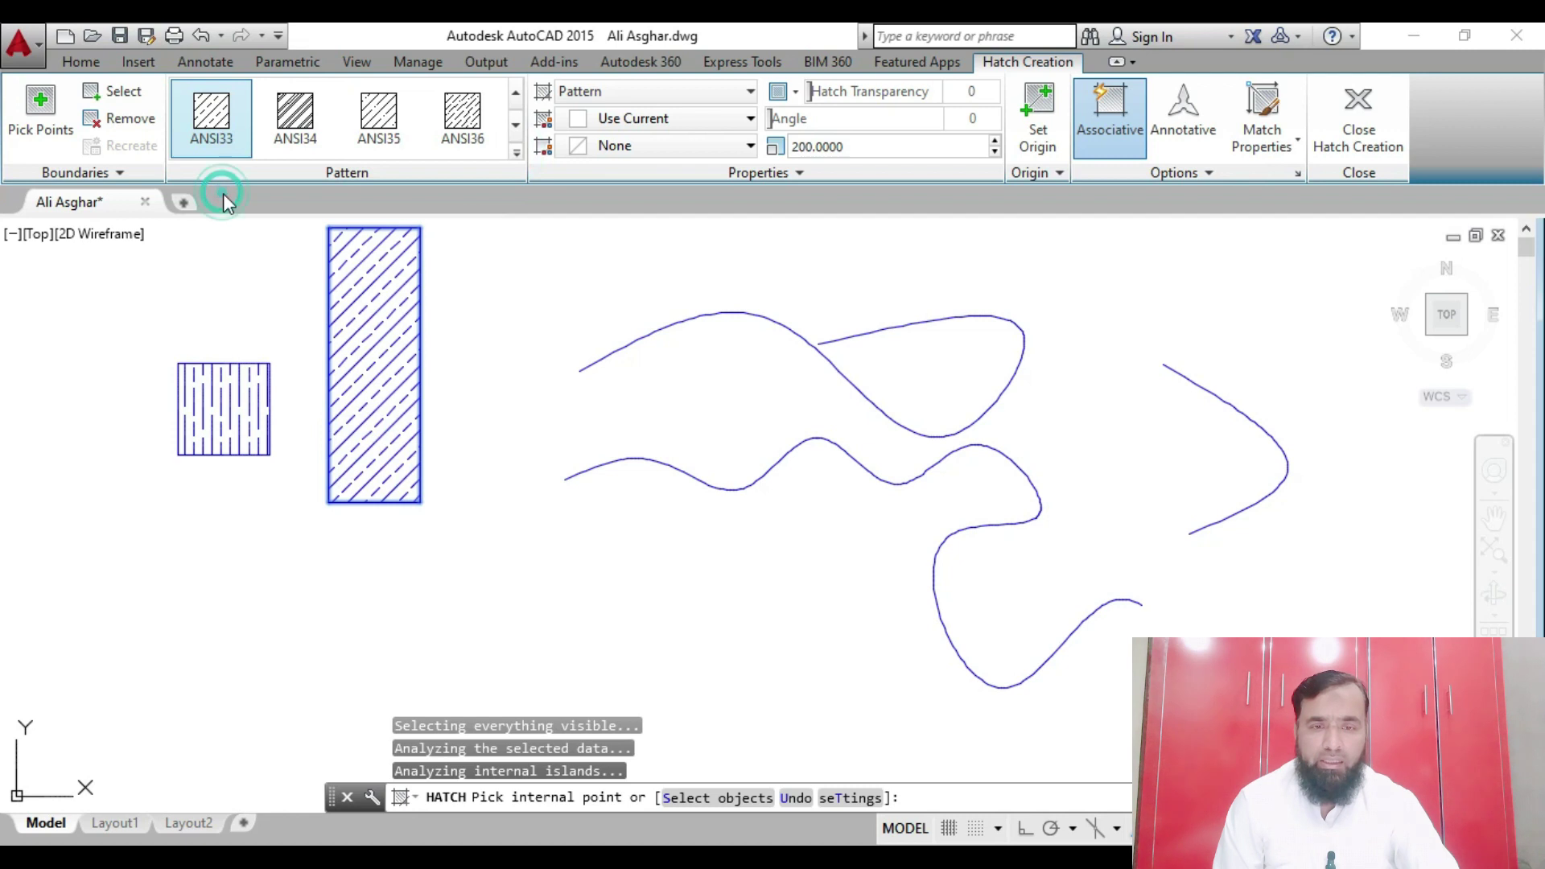
{"action": "left_click", "coordinate": [305, 129]}
{"action": "left_click", "coordinate": [393, 135]}
{"action": "left_click", "coordinate": [465, 141]}
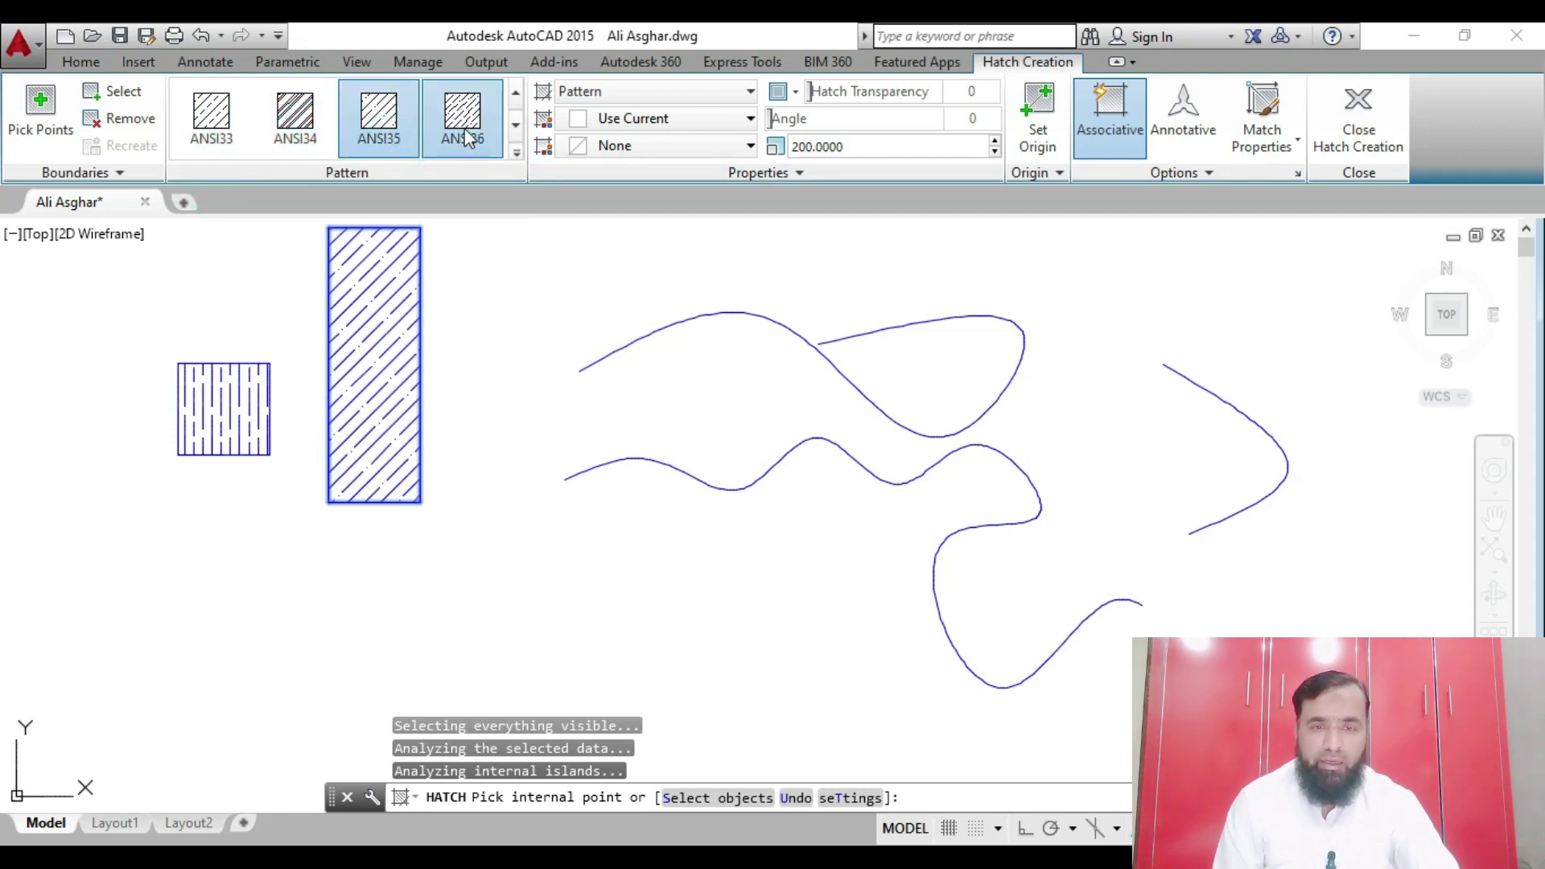
Apply the AR-B816C brick pattern at hatch scale 10
{"action": "left_click", "coordinate": [515, 153]}
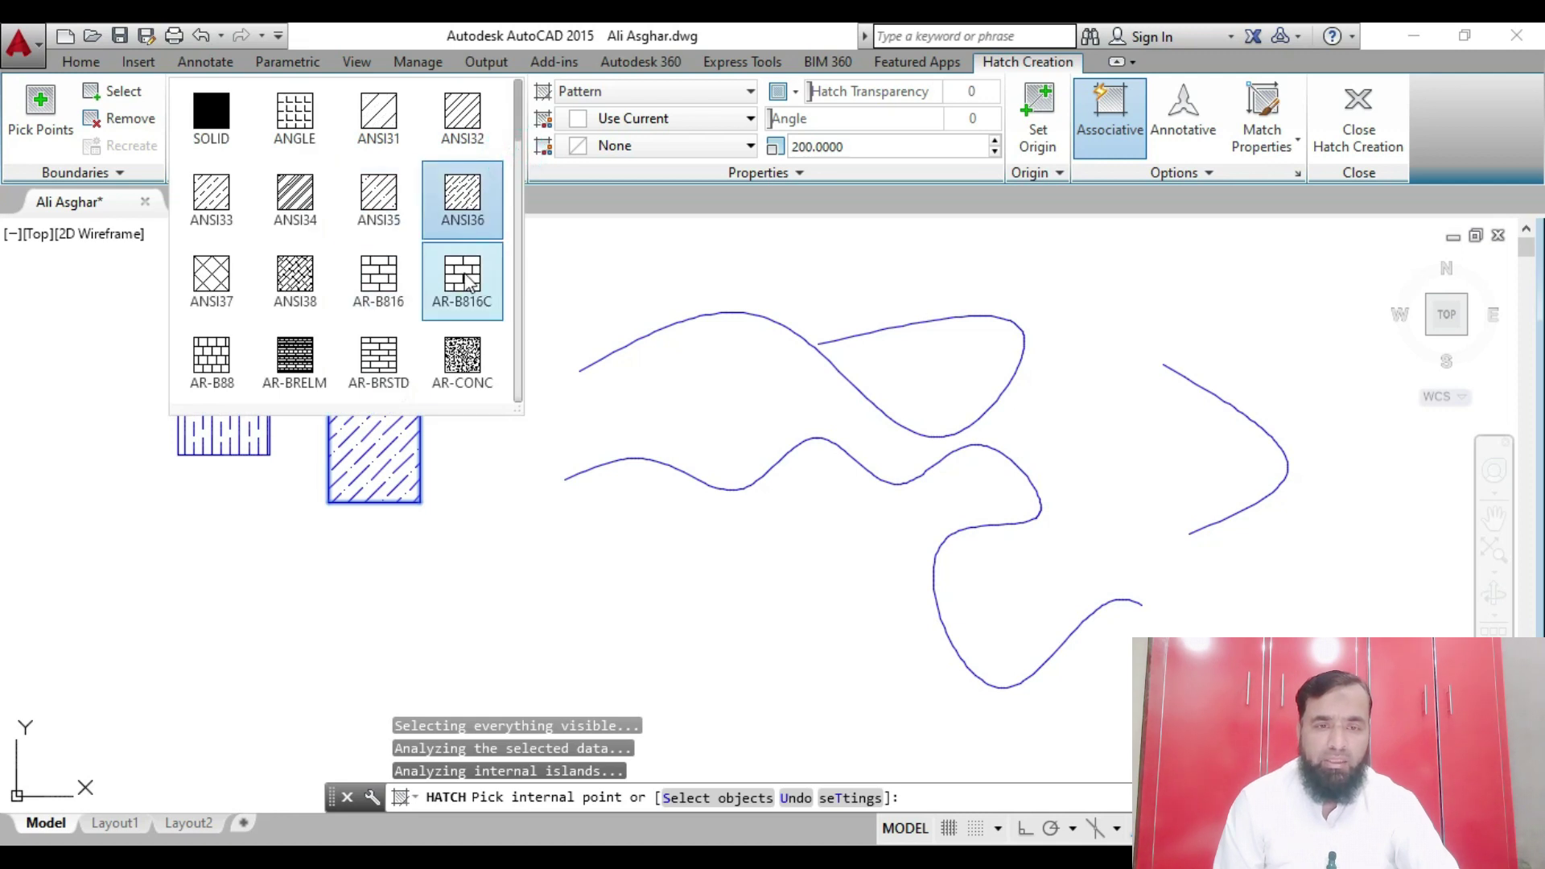
{"action": "left_click", "coordinate": [462, 282]}
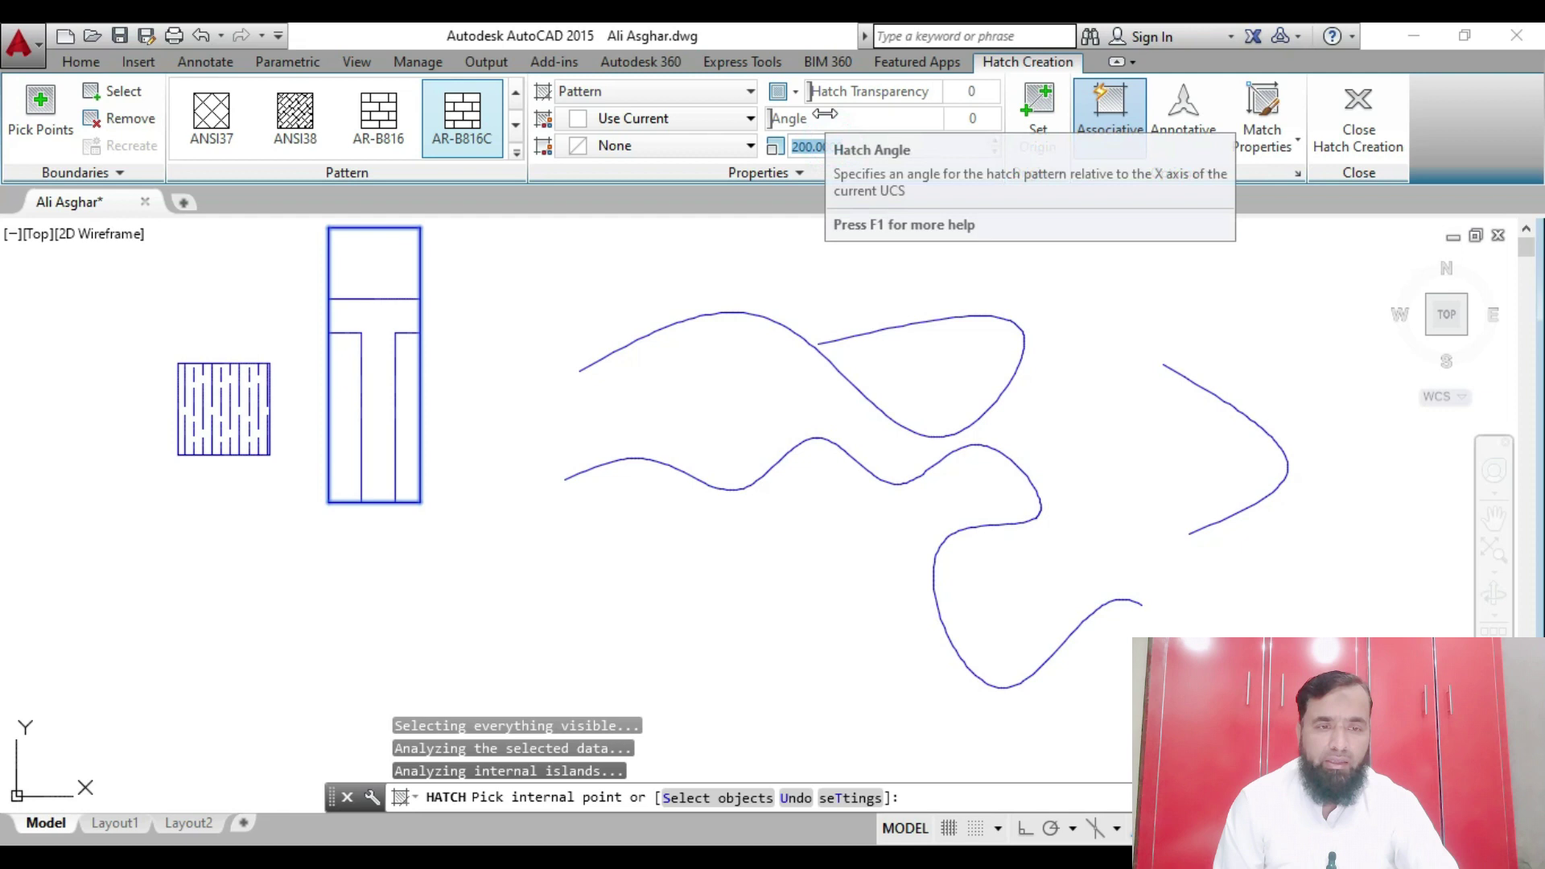
{"action": "left_click", "coordinate": [842, 144]}
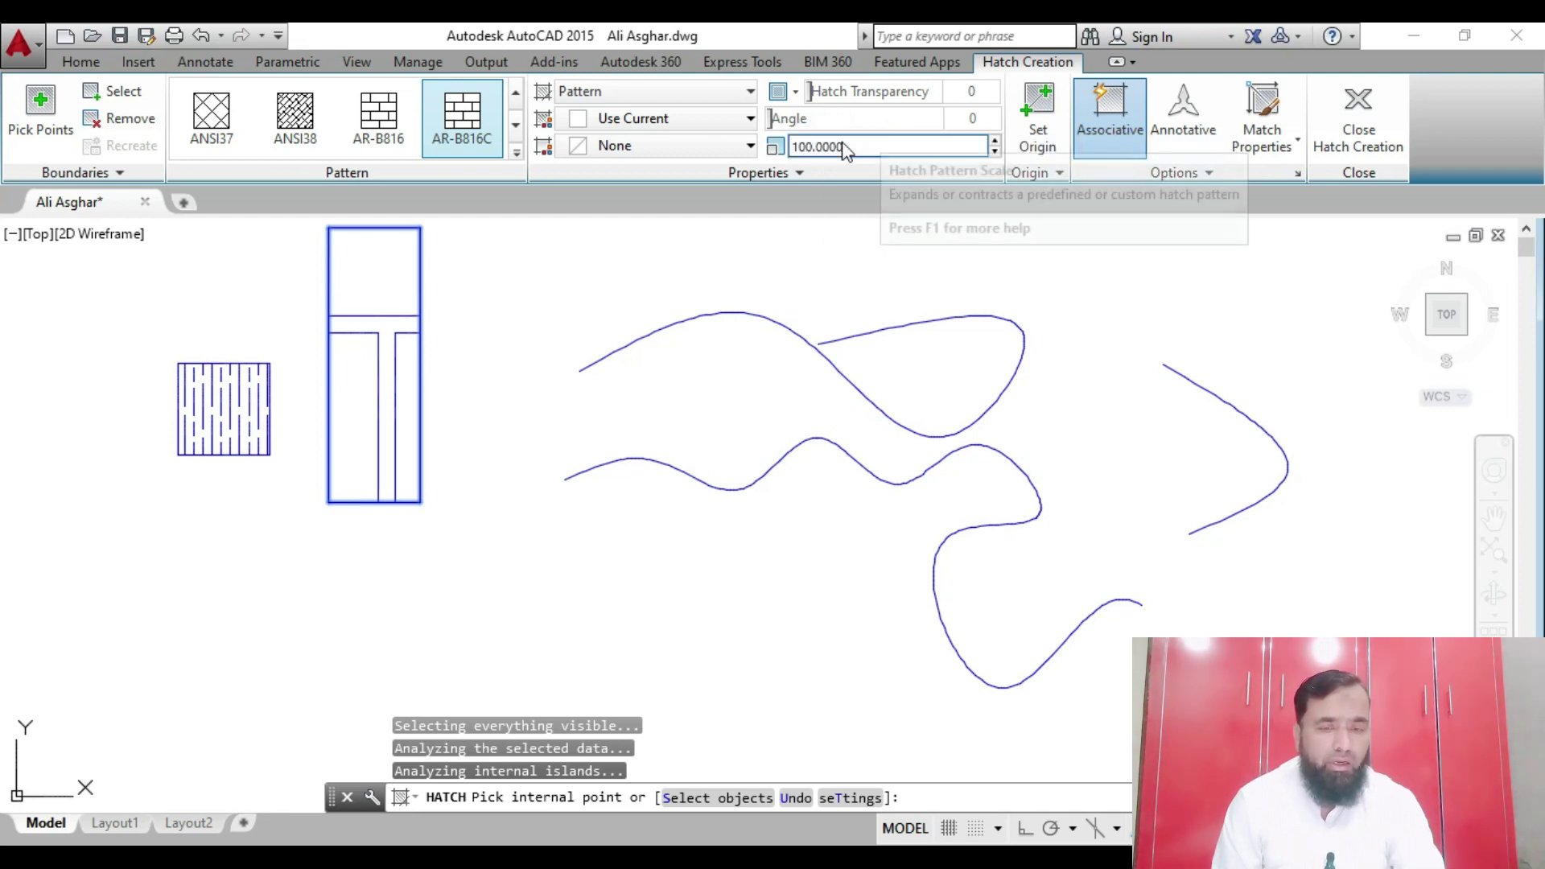
{"action": "key", "text": "Return"}
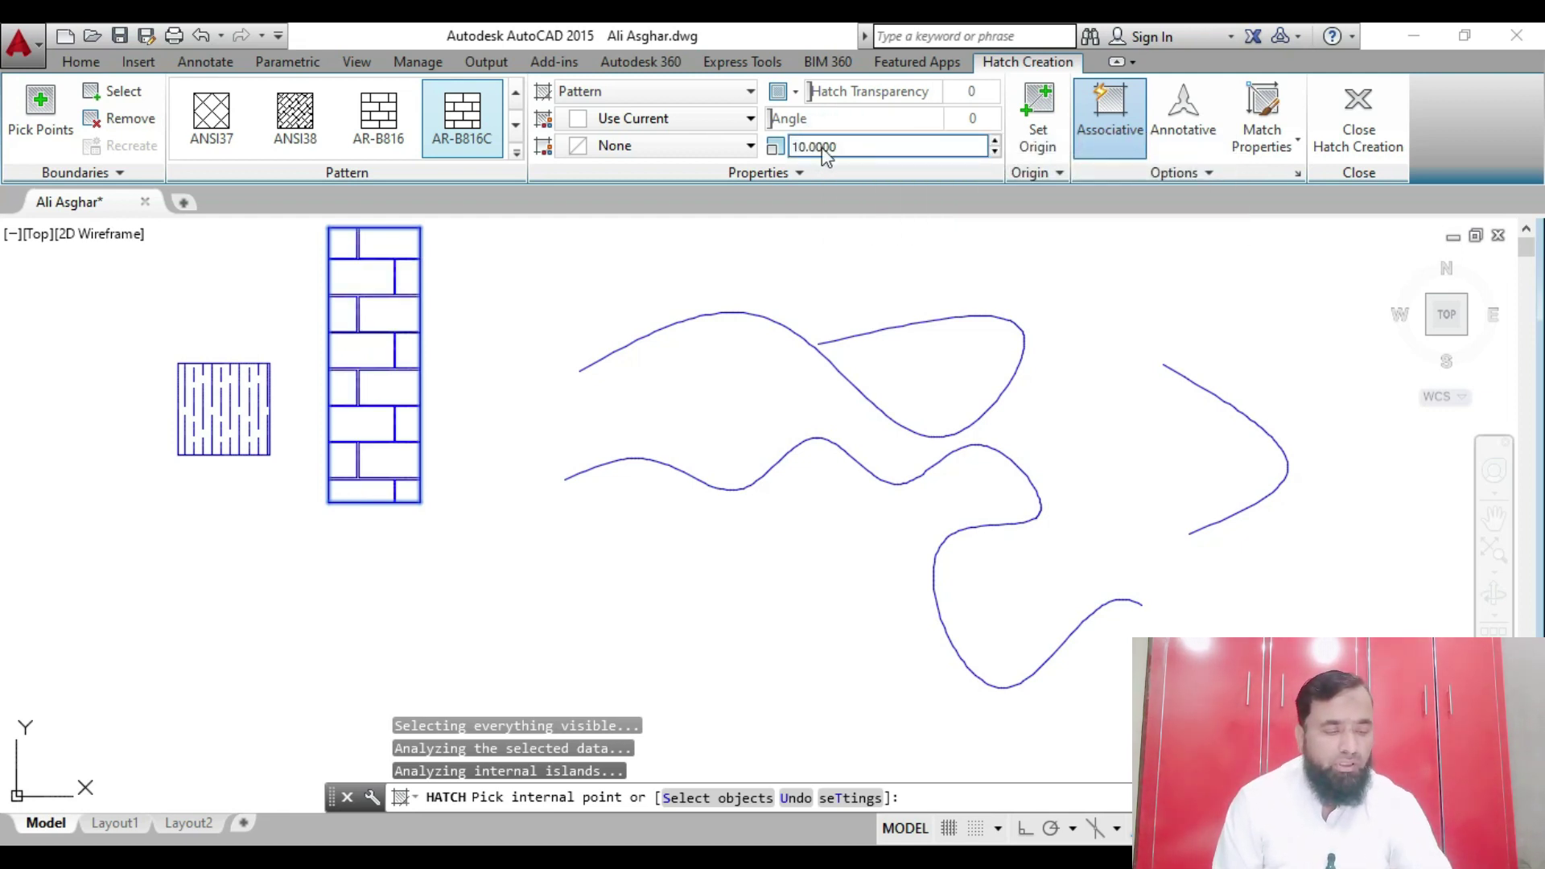
{"action": "left_click", "coordinate": [870, 147]}
{"action": "type", "text": "5.0000"}
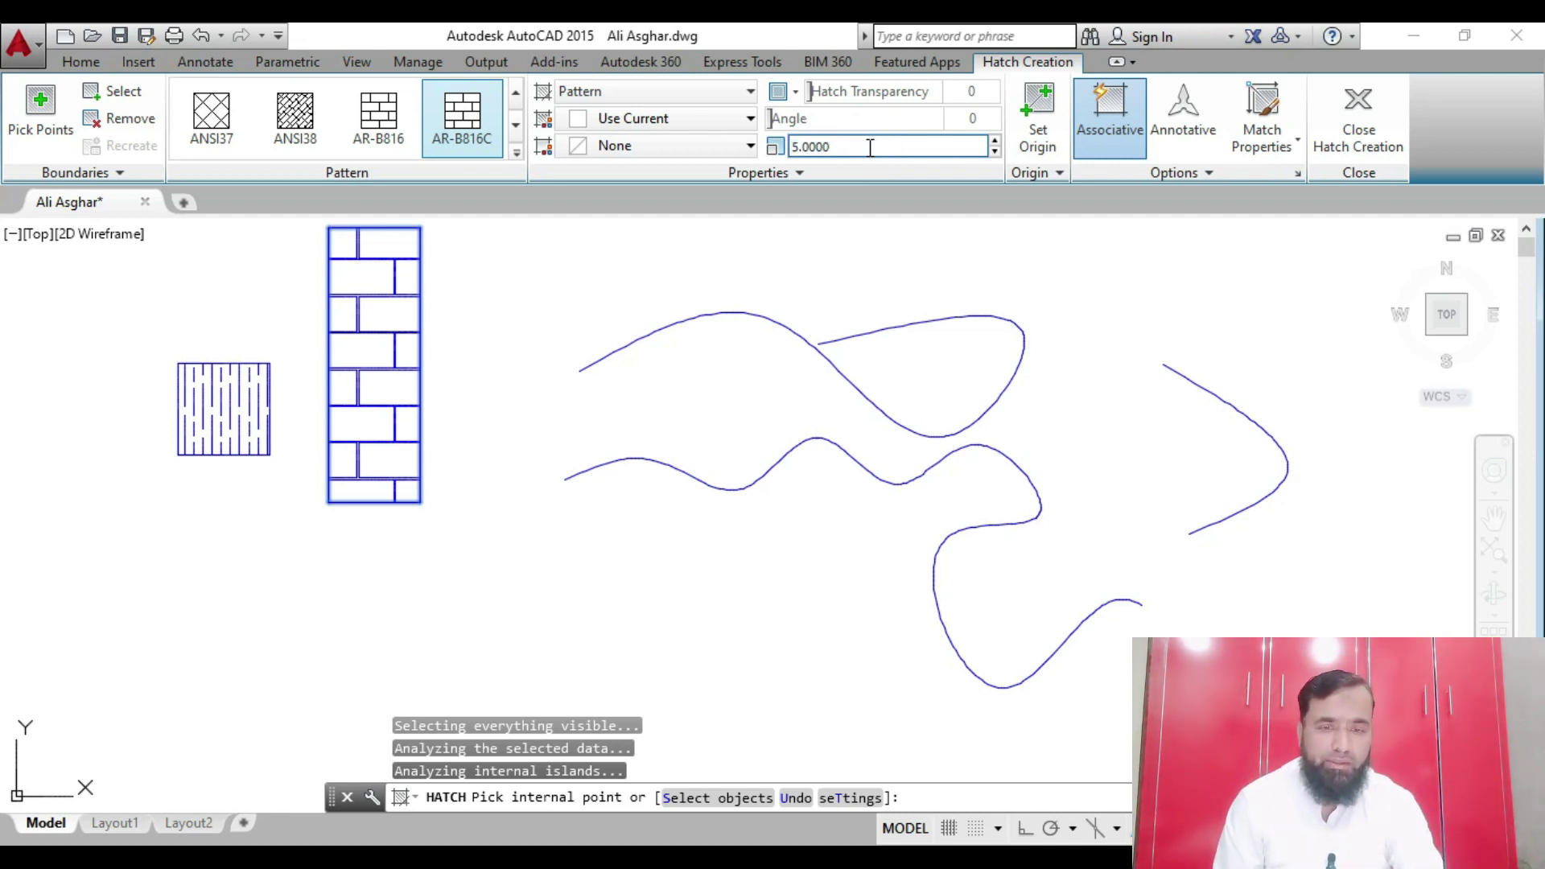
Try AR-B816, then switch to ANSI38 and begin changing its scale from 50
{"action": "left_click", "coordinate": [515, 152]}
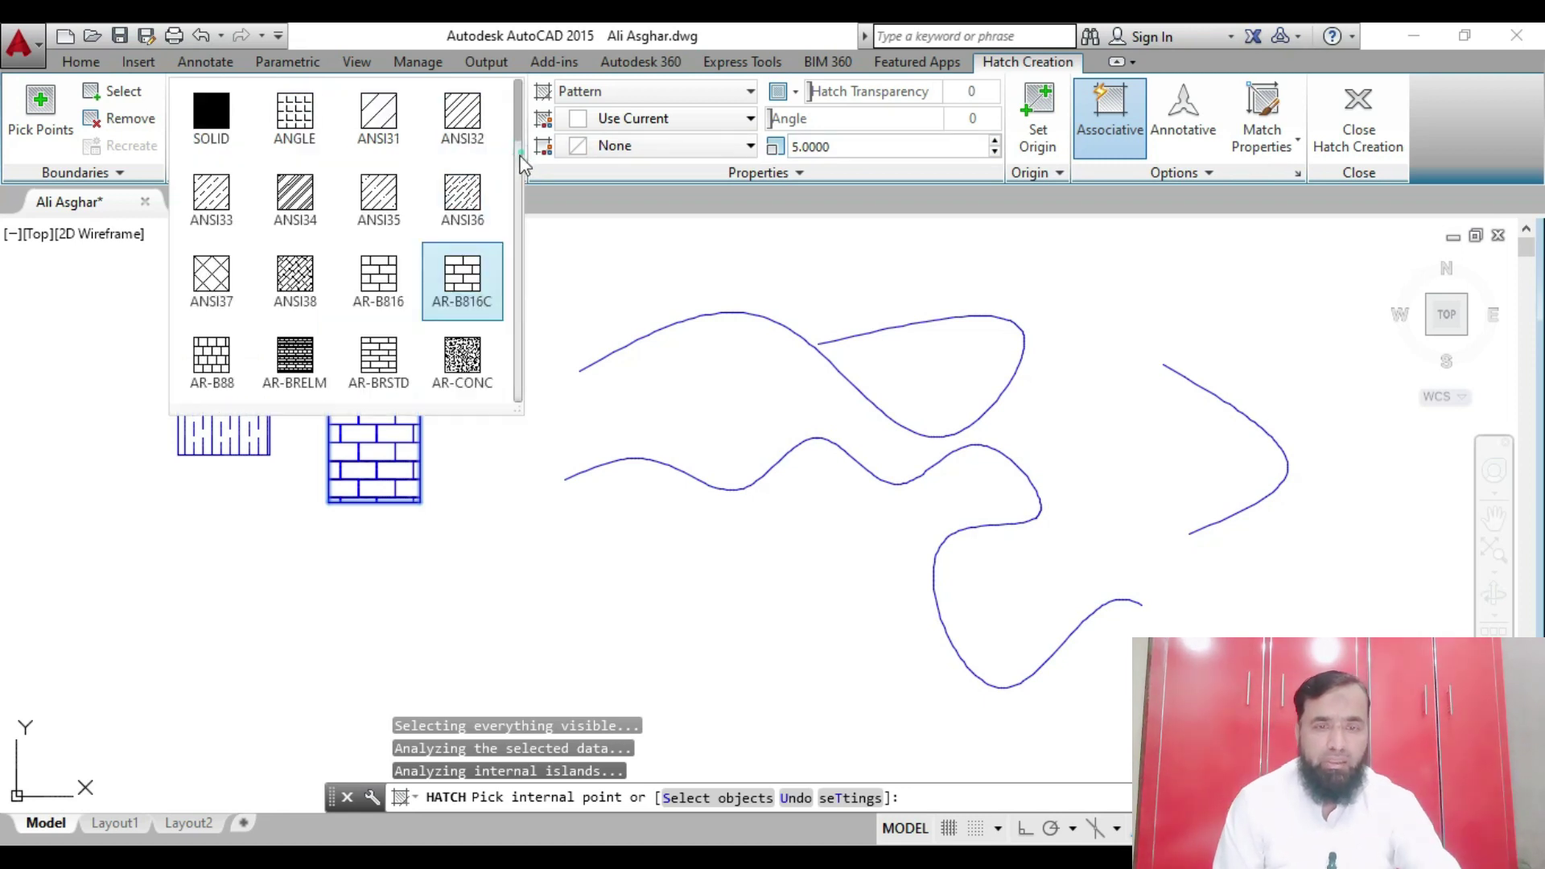
{"action": "left_click", "coordinate": [378, 278]}
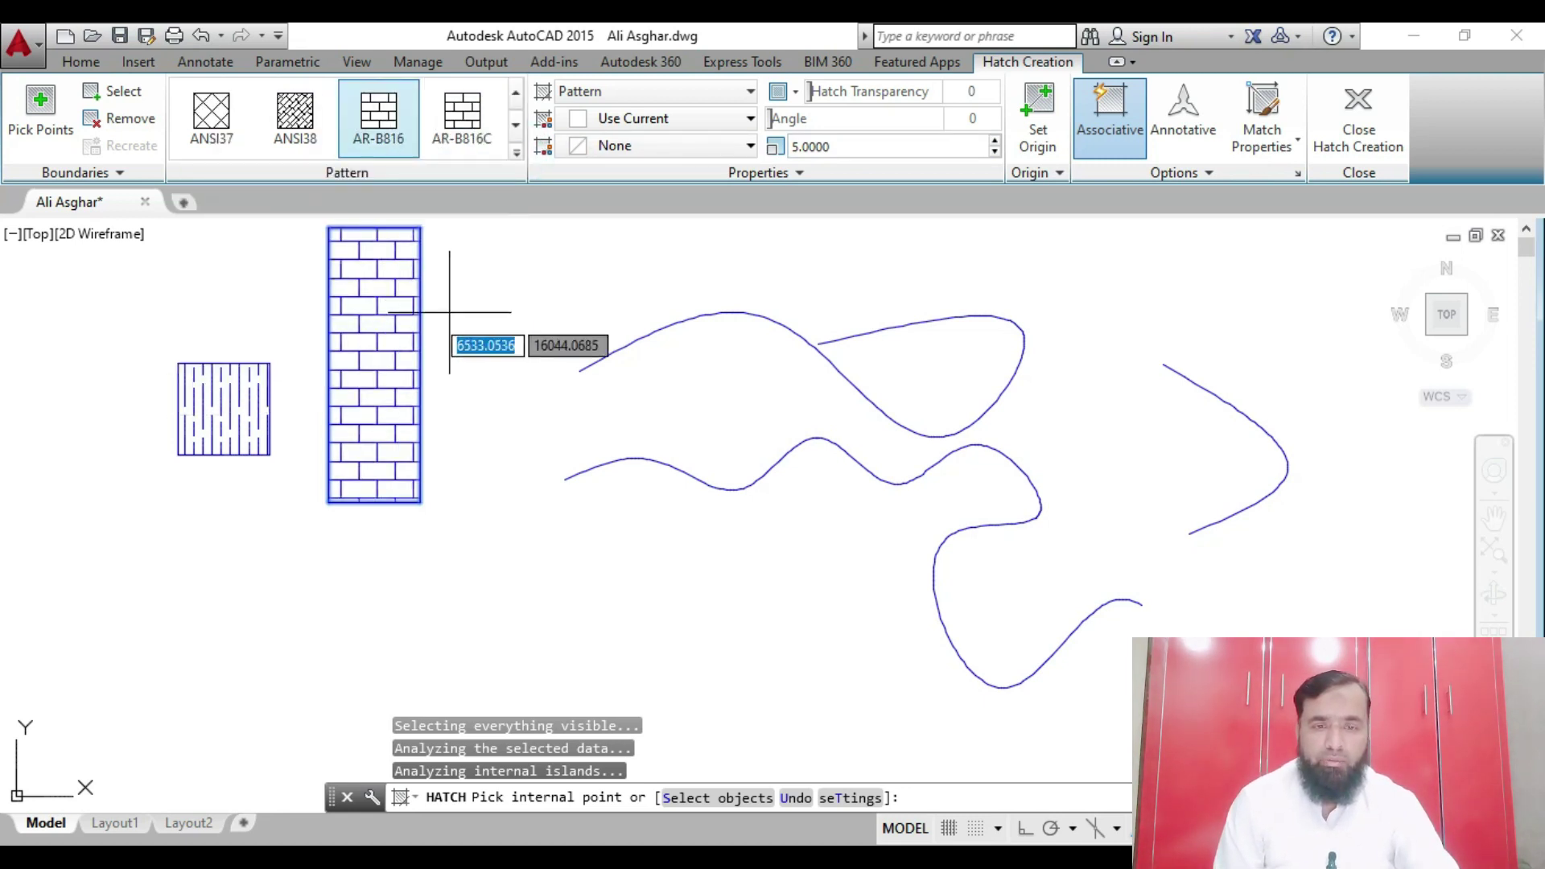
{"action": "left_click", "coordinate": [295, 117]}
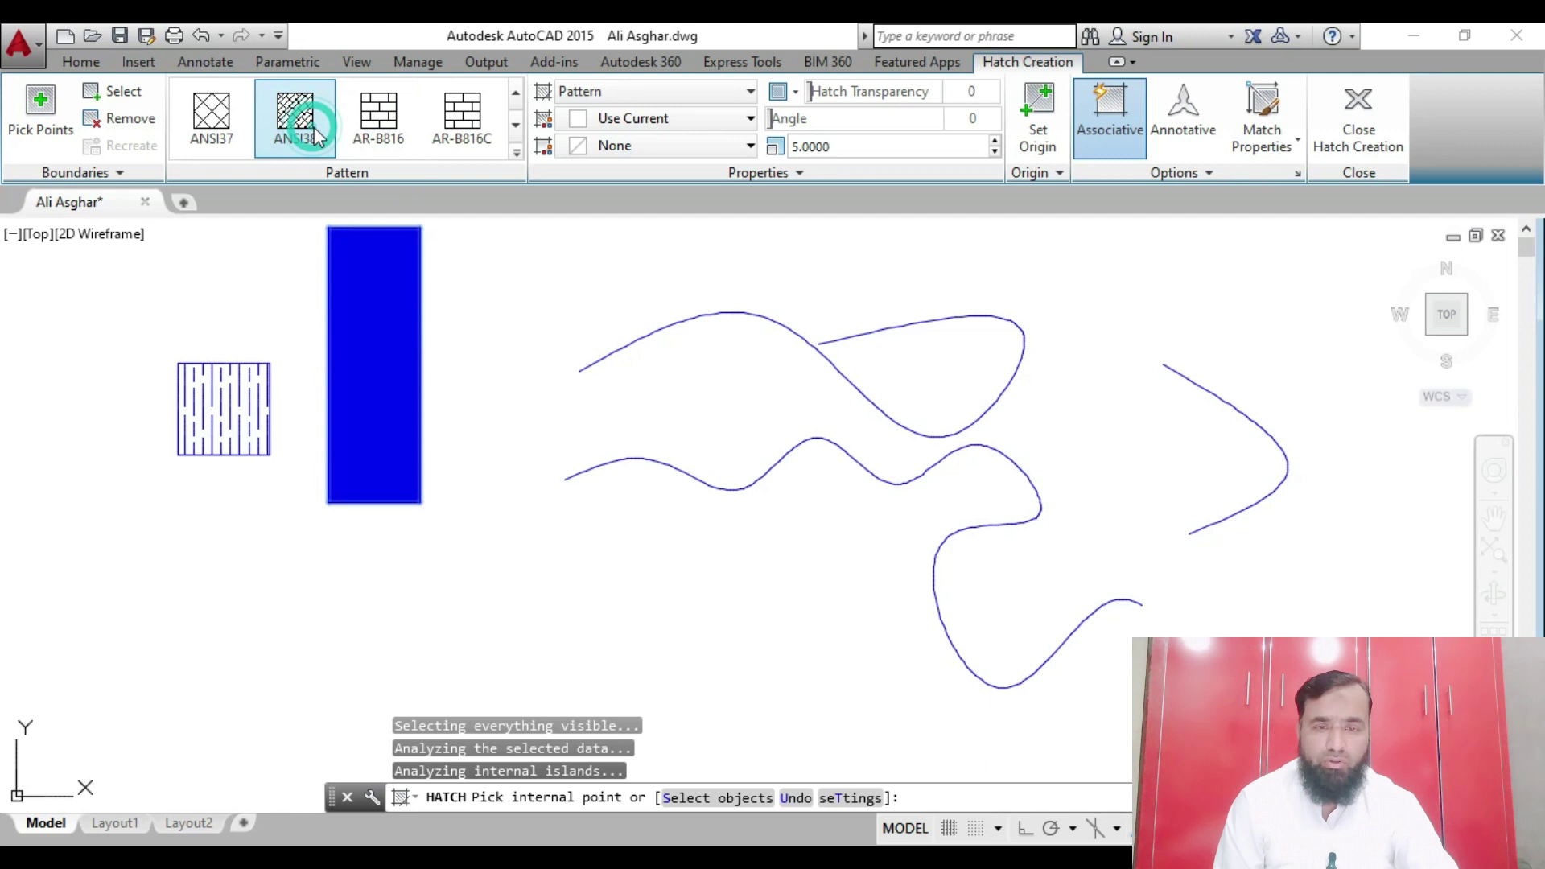
{"action": "left_click", "coordinate": [871, 146]}
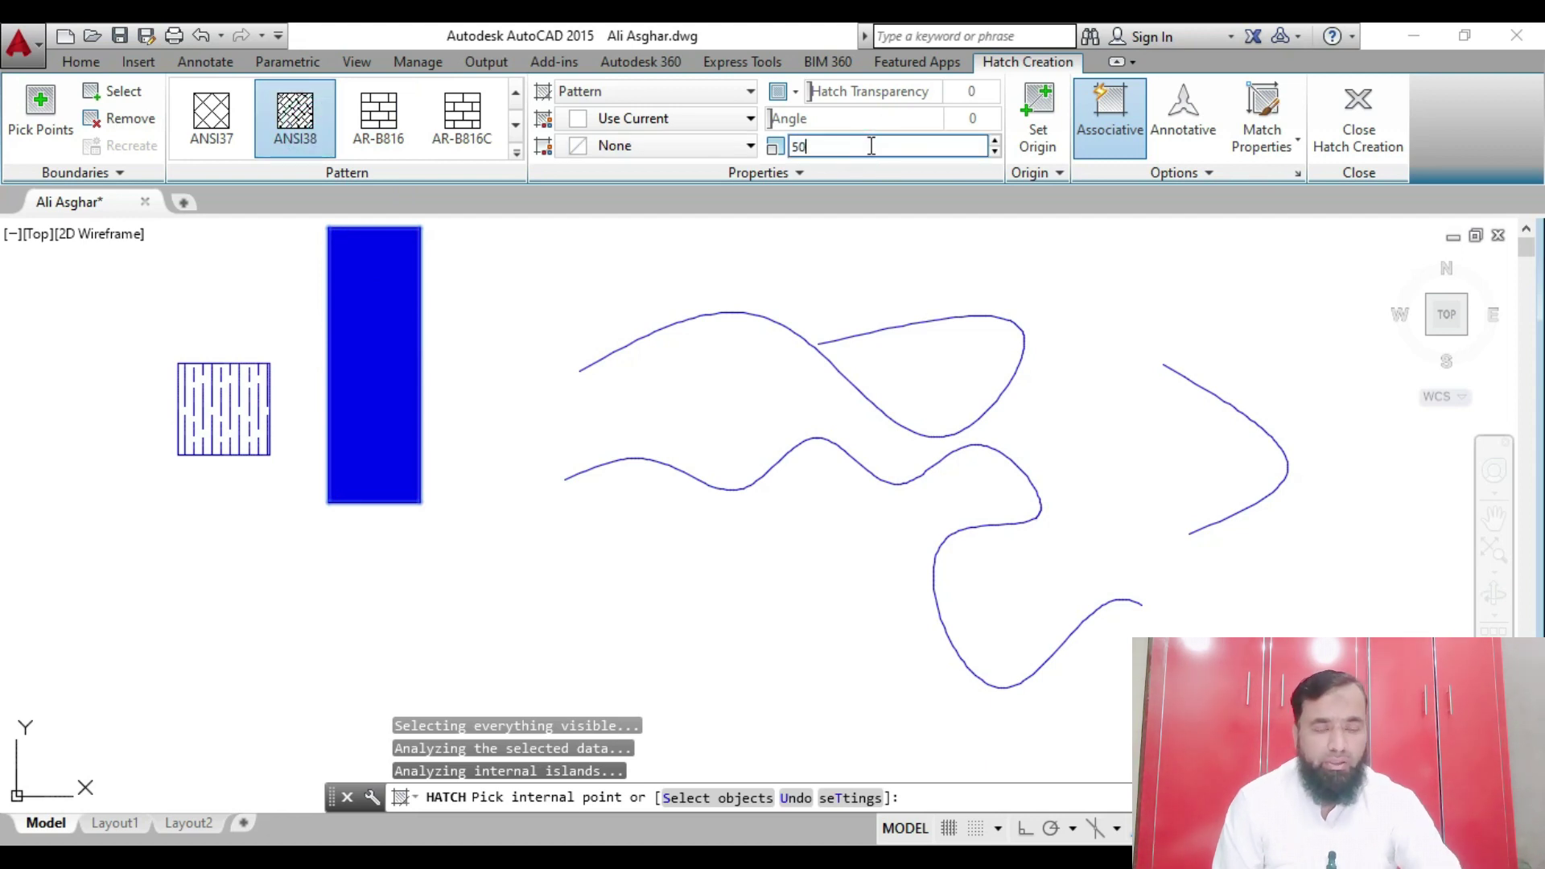
{"action": "key", "text": "Return"}
{"action": "left_click", "coordinate": [871, 146]}
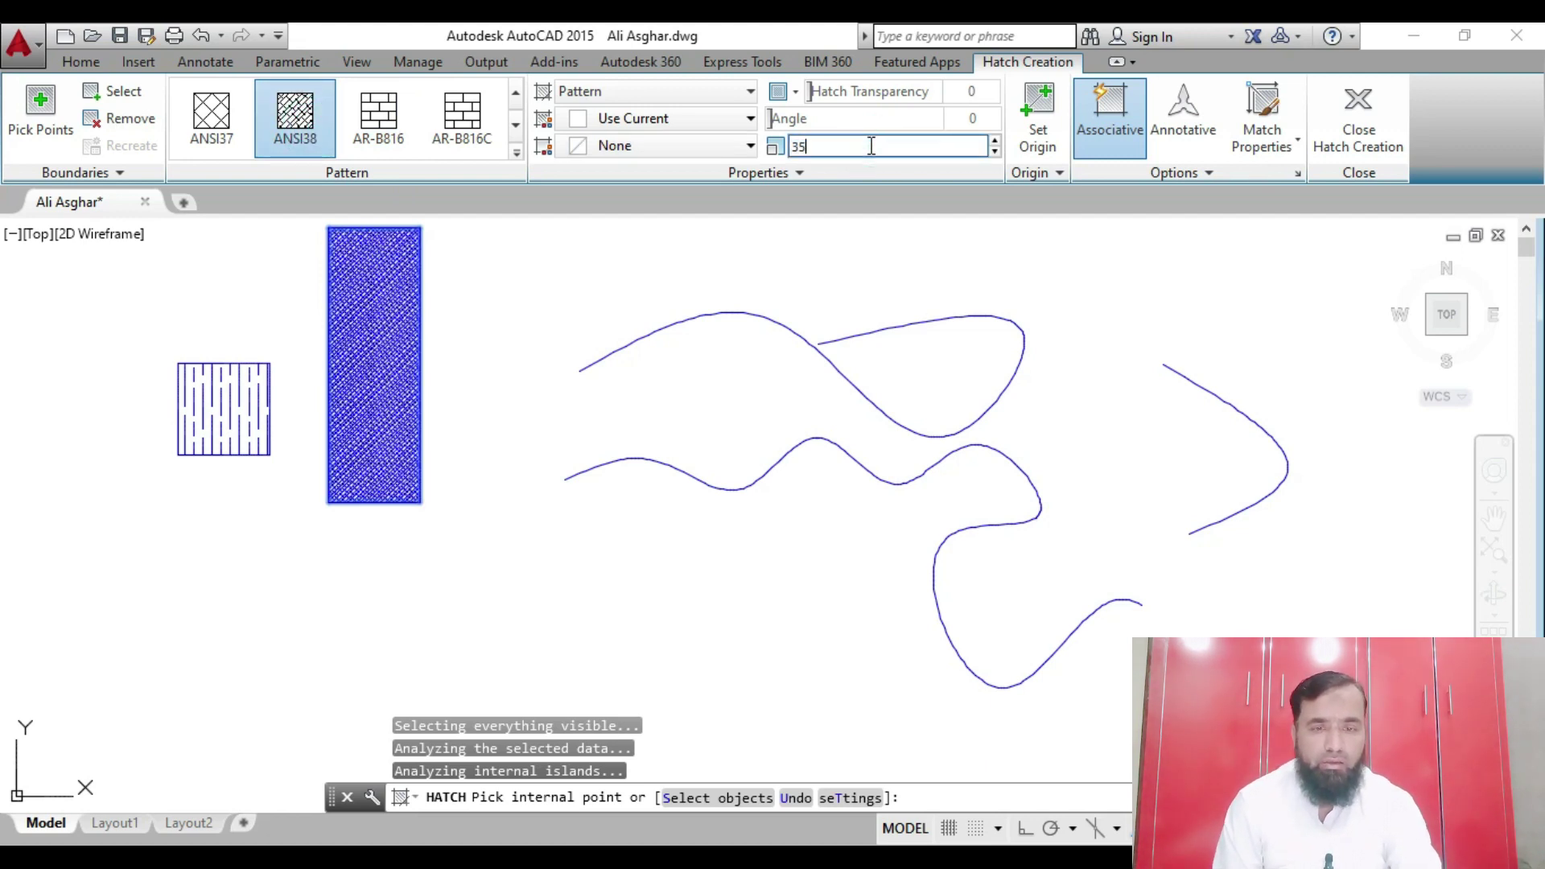
Set the ANSI38 hatch scale to 350, then try ANSI37 and AR-CONC concrete
{"action": "type", "text": "0"}
{"action": "key", "text": "Return"}
{"action": "left_click", "coordinate": [211, 114]}
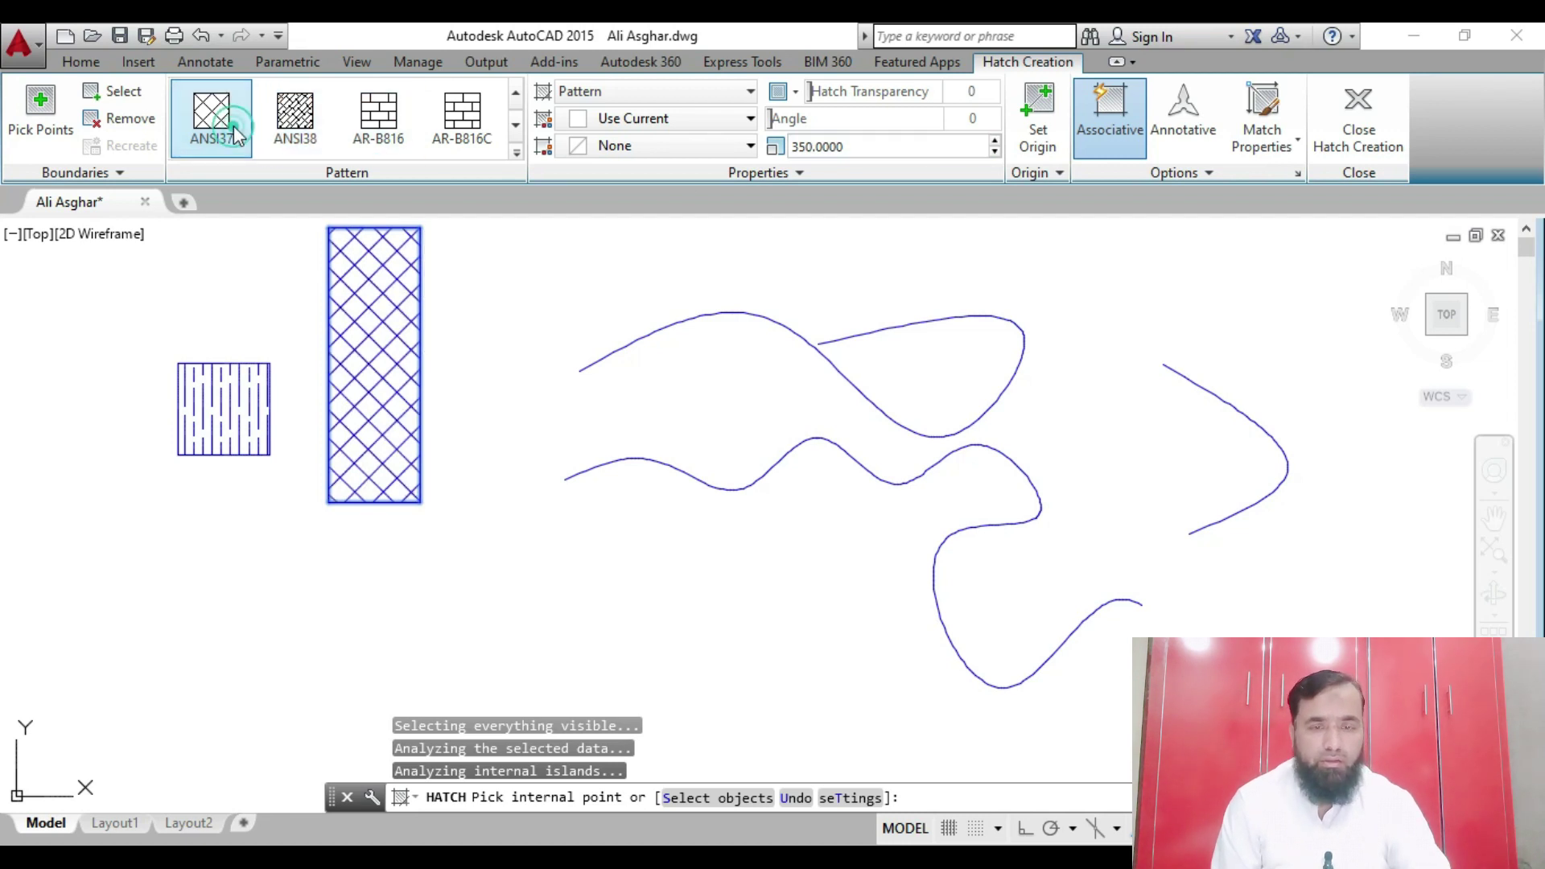
{"action": "left_click", "coordinate": [516, 152]}
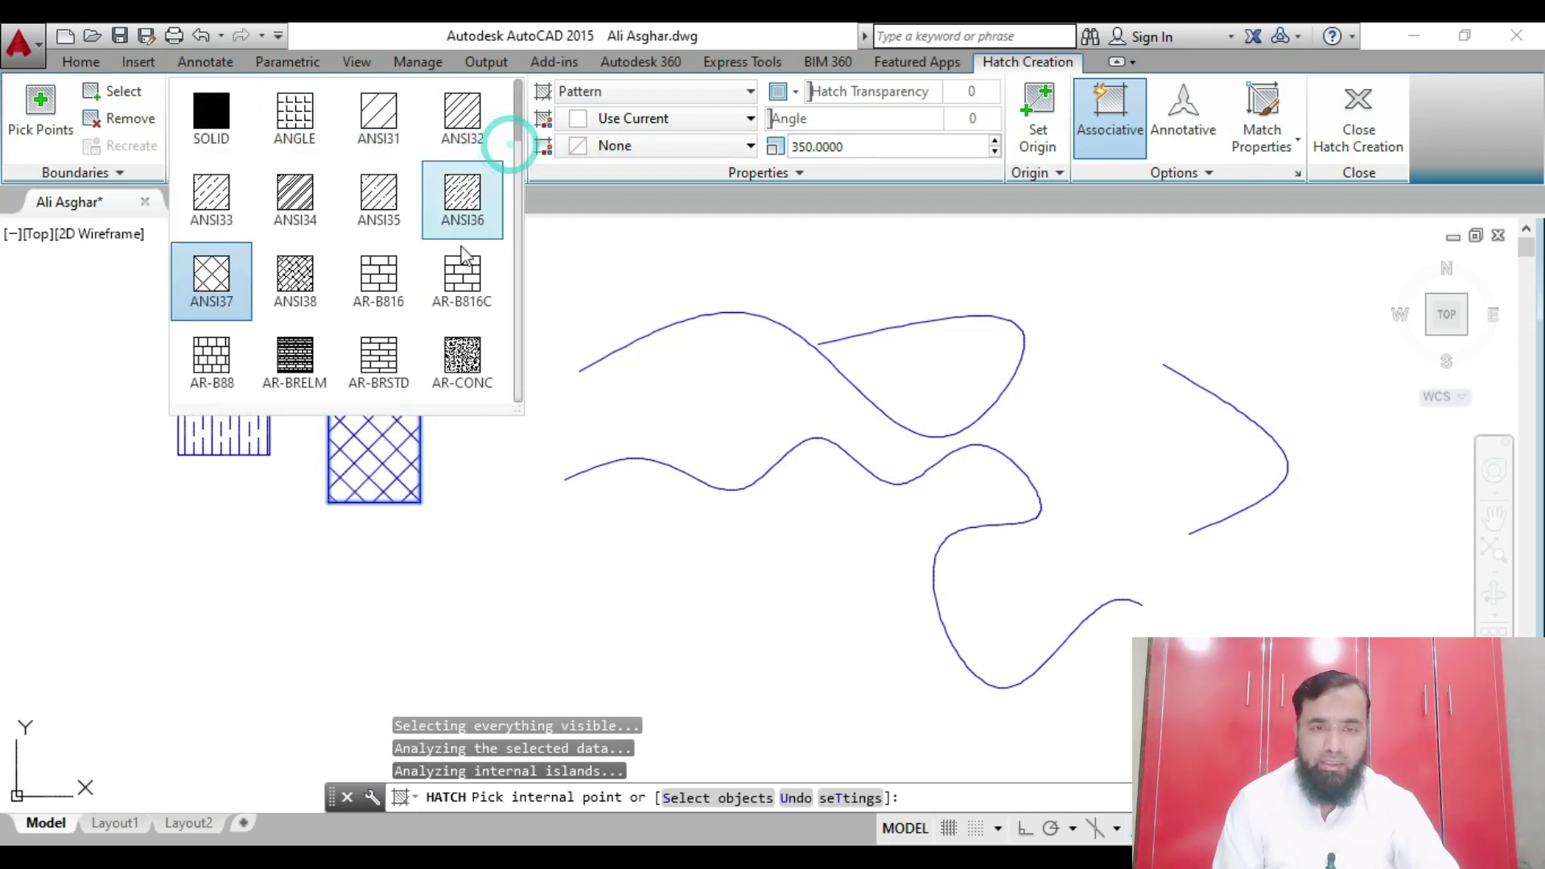
{"action": "left_click", "coordinate": [459, 356]}
Set the AR-CONC hatch scale to 25, then to 10
{"action": "left_click", "coordinate": [811, 150]}
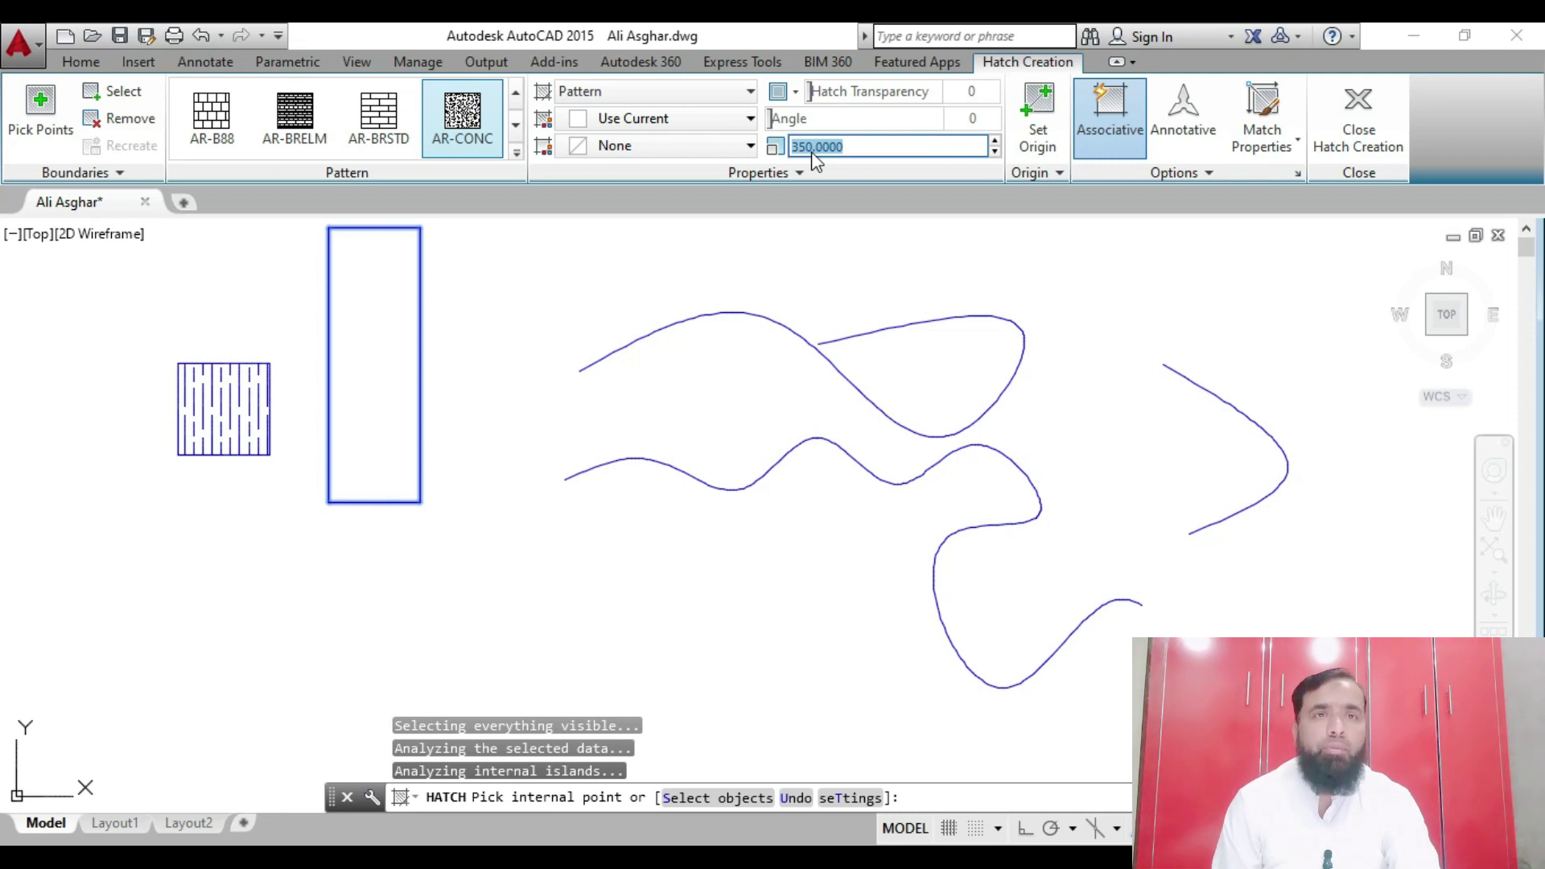
{"action": "type", "text": "25"}
{"action": "key", "text": "Return"}
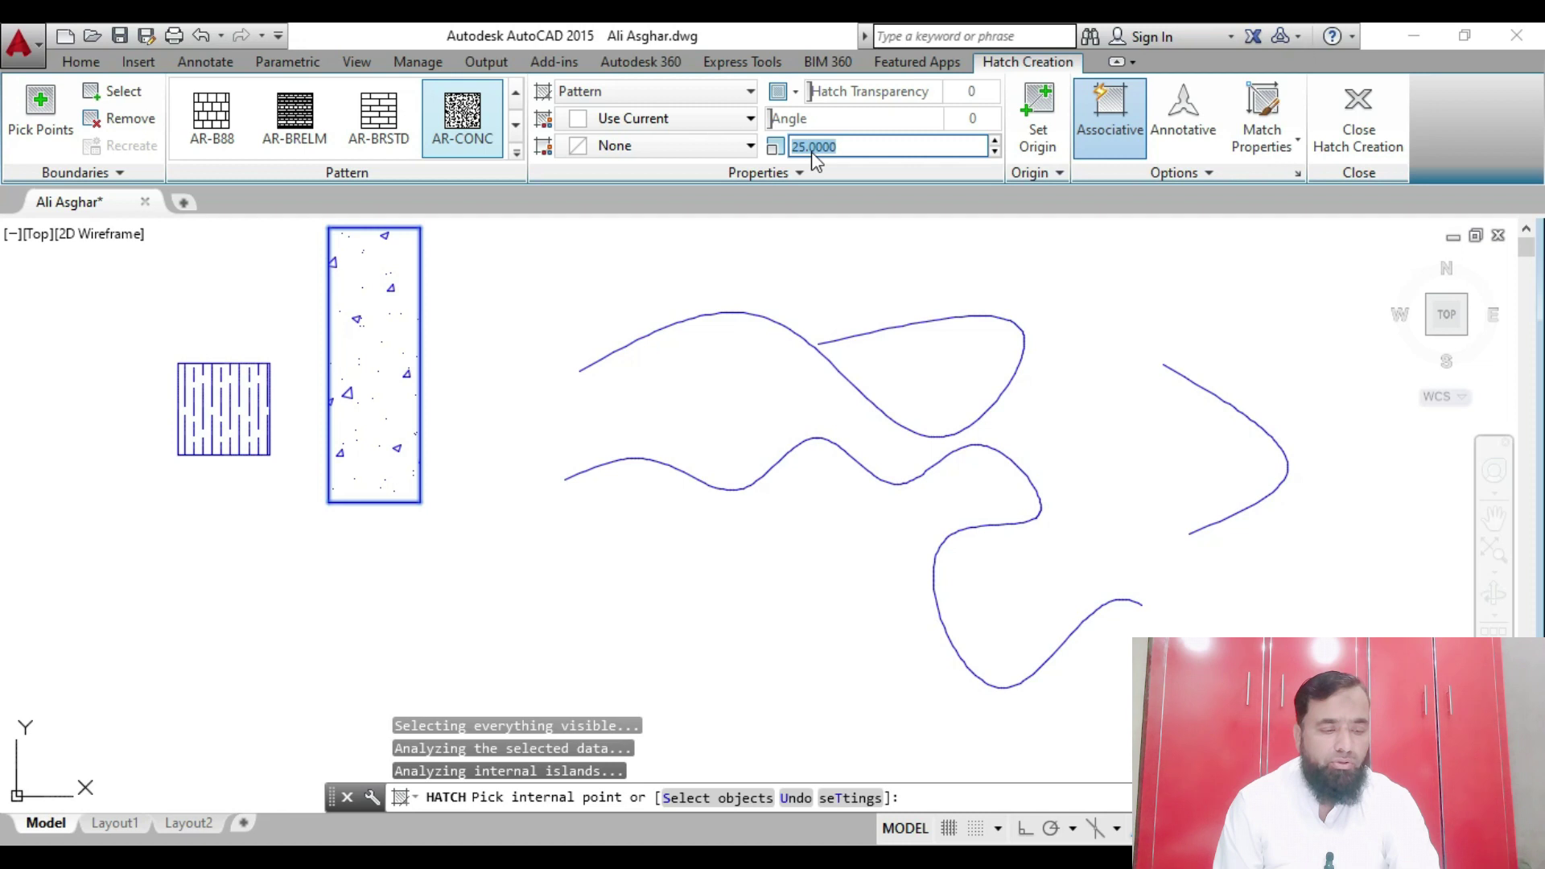
{"action": "type", "text": "0"}
{"action": "key", "text": "Return"}
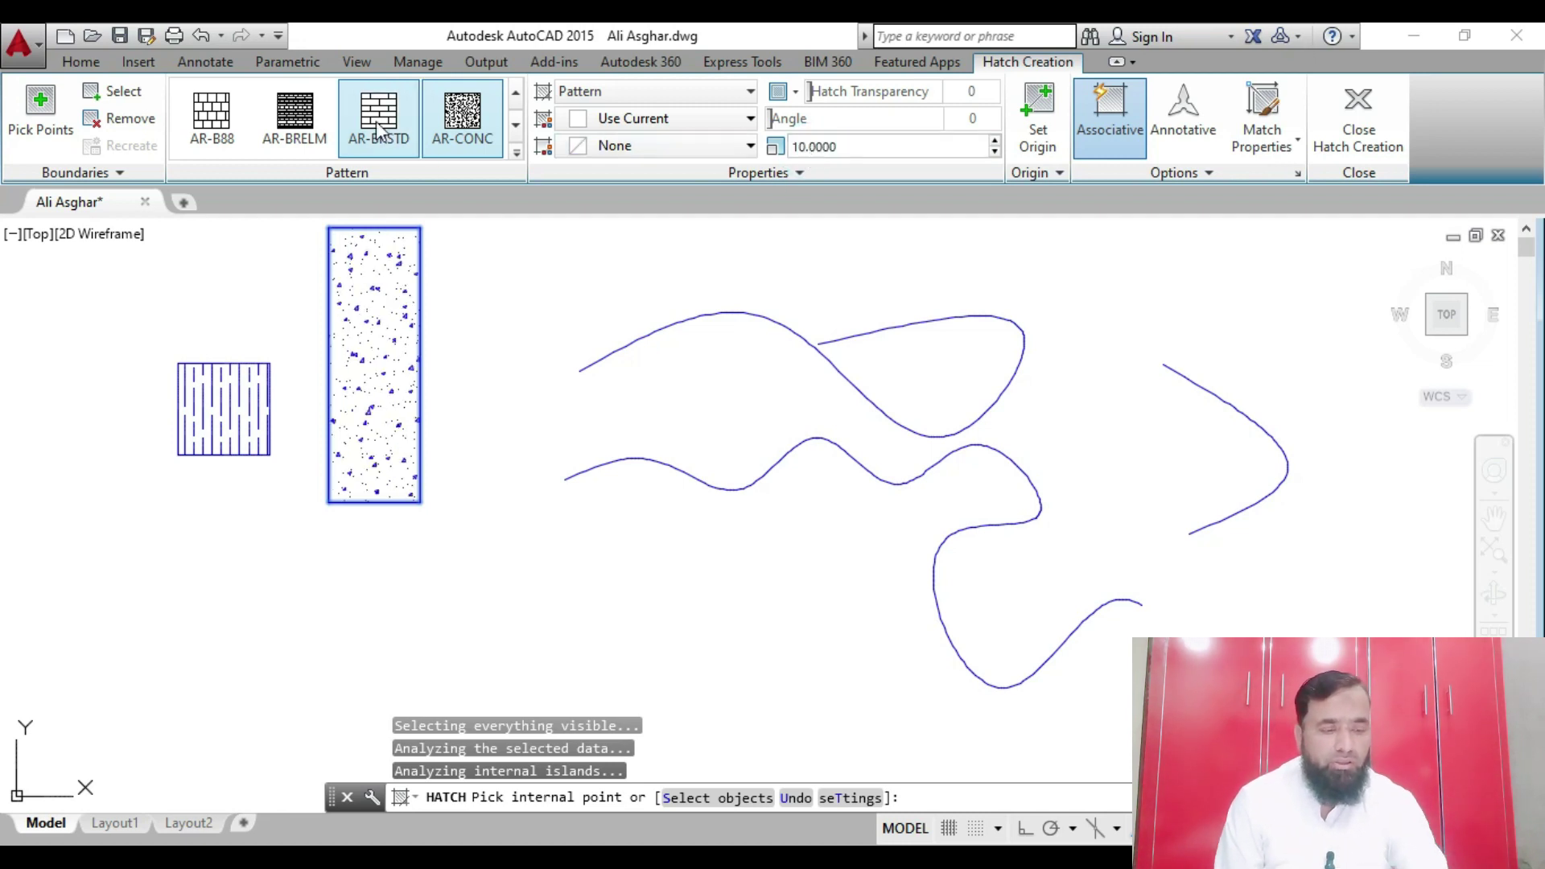
Try AR-BRSTD and AR-BRELM bricks, then settle on the AR-B88 block pattern
{"action": "left_click", "coordinate": [378, 127]}
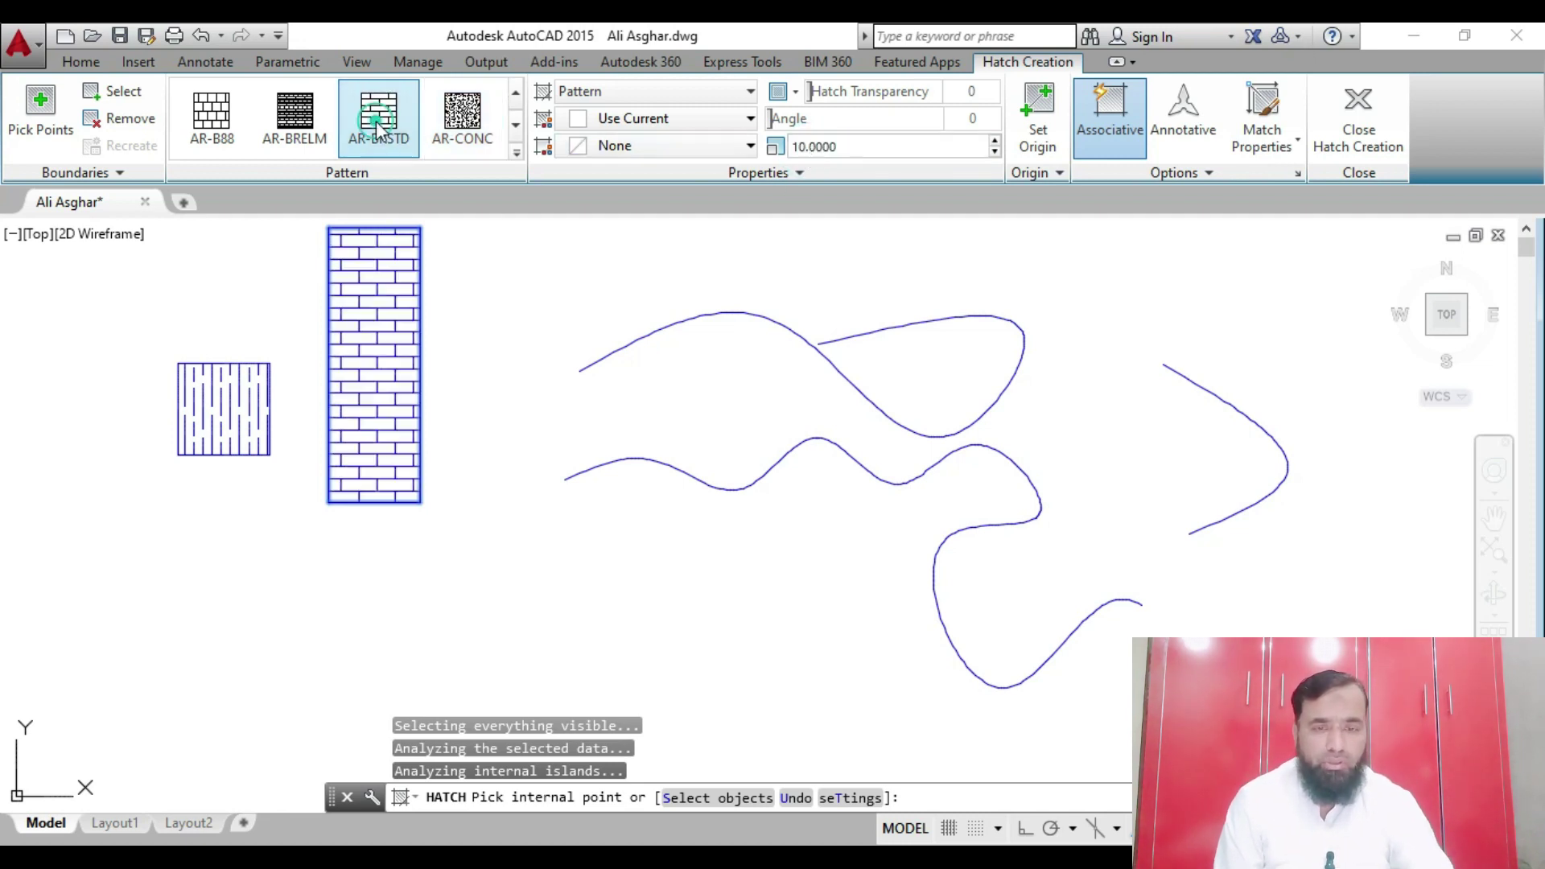
{"action": "left_click", "coordinate": [303, 125]}
{"action": "left_click", "coordinate": [210, 119]}
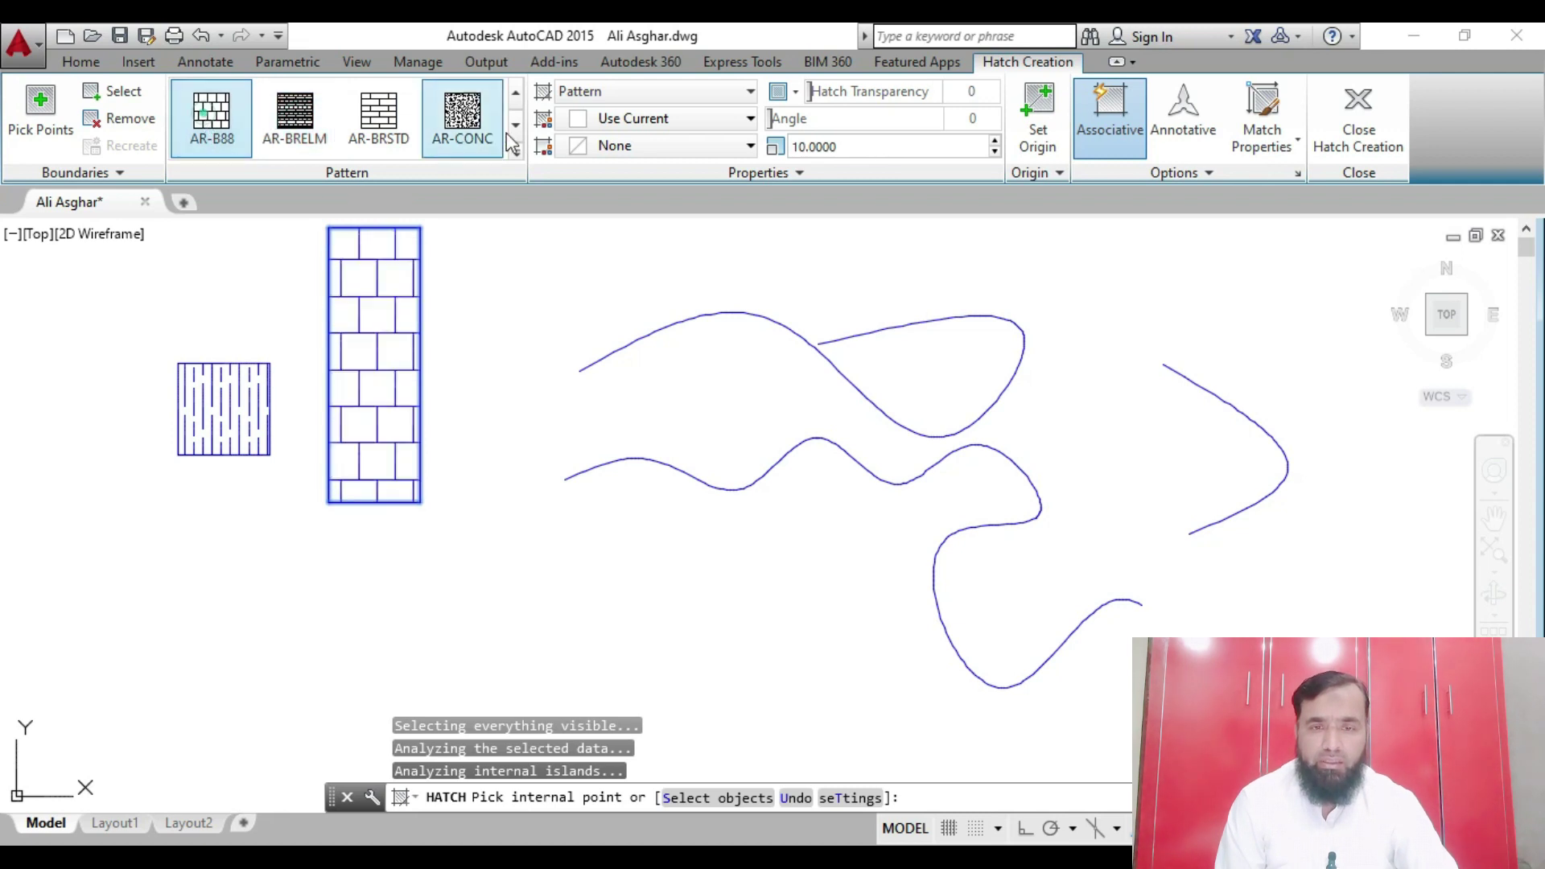
{"action": "left_click", "coordinate": [516, 152]}
{"action": "scroll", "coordinate": [346, 248], "scroll_direction": "down", "scroll_amount": 2}
{"action": "left_click", "coordinate": [516, 152]}
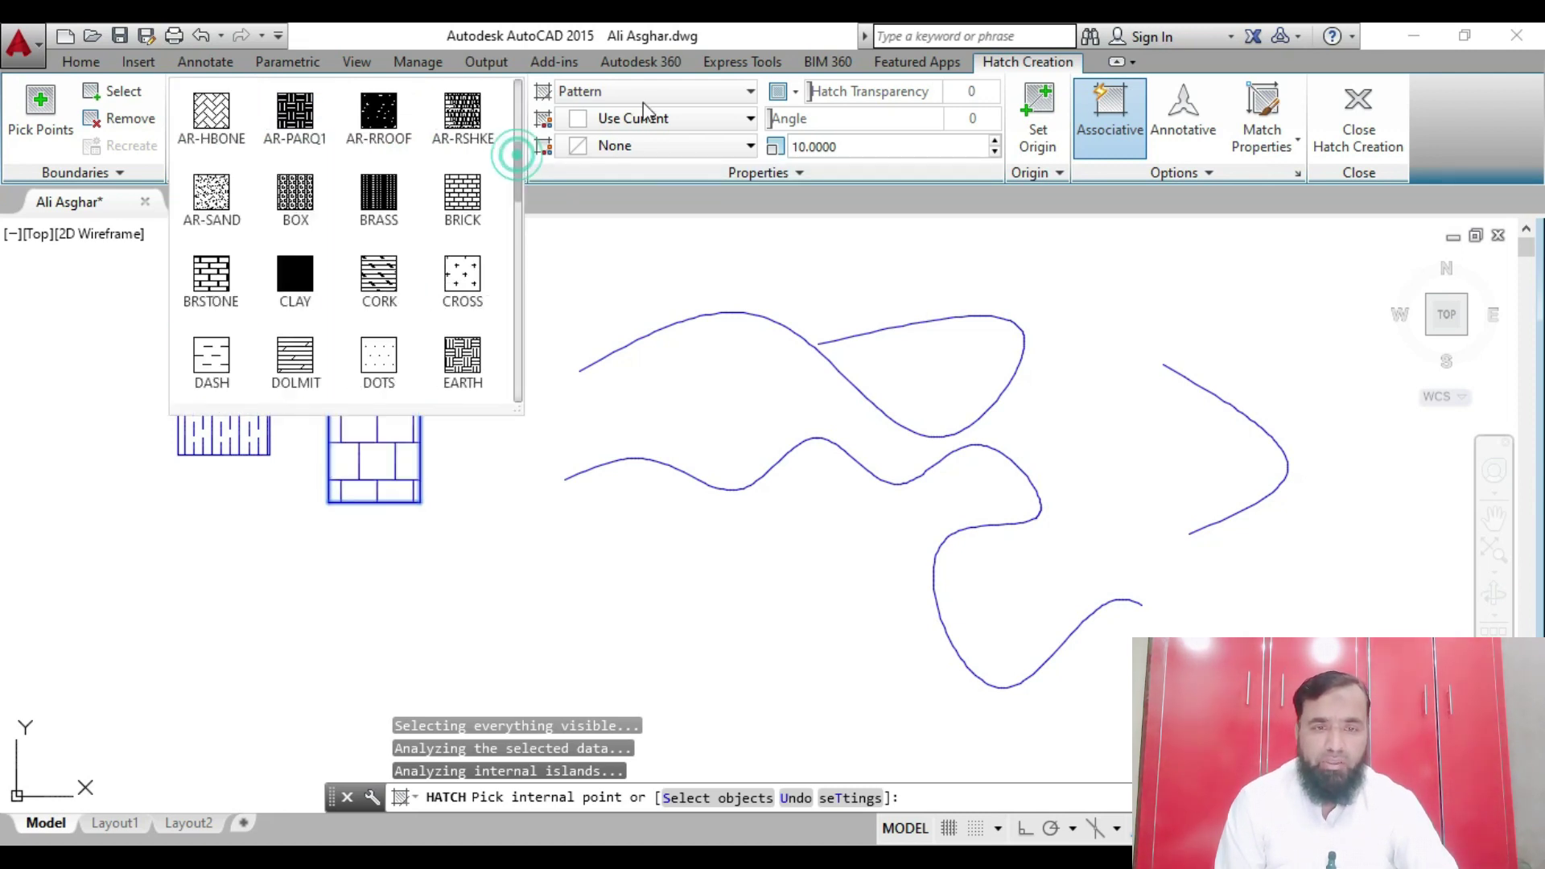
Make the rectangle's fill a gradient from cyan to dark red 205,32,39
{"action": "left_click", "coordinate": [651, 92]}
{"action": "left_click", "coordinate": [618, 146]}
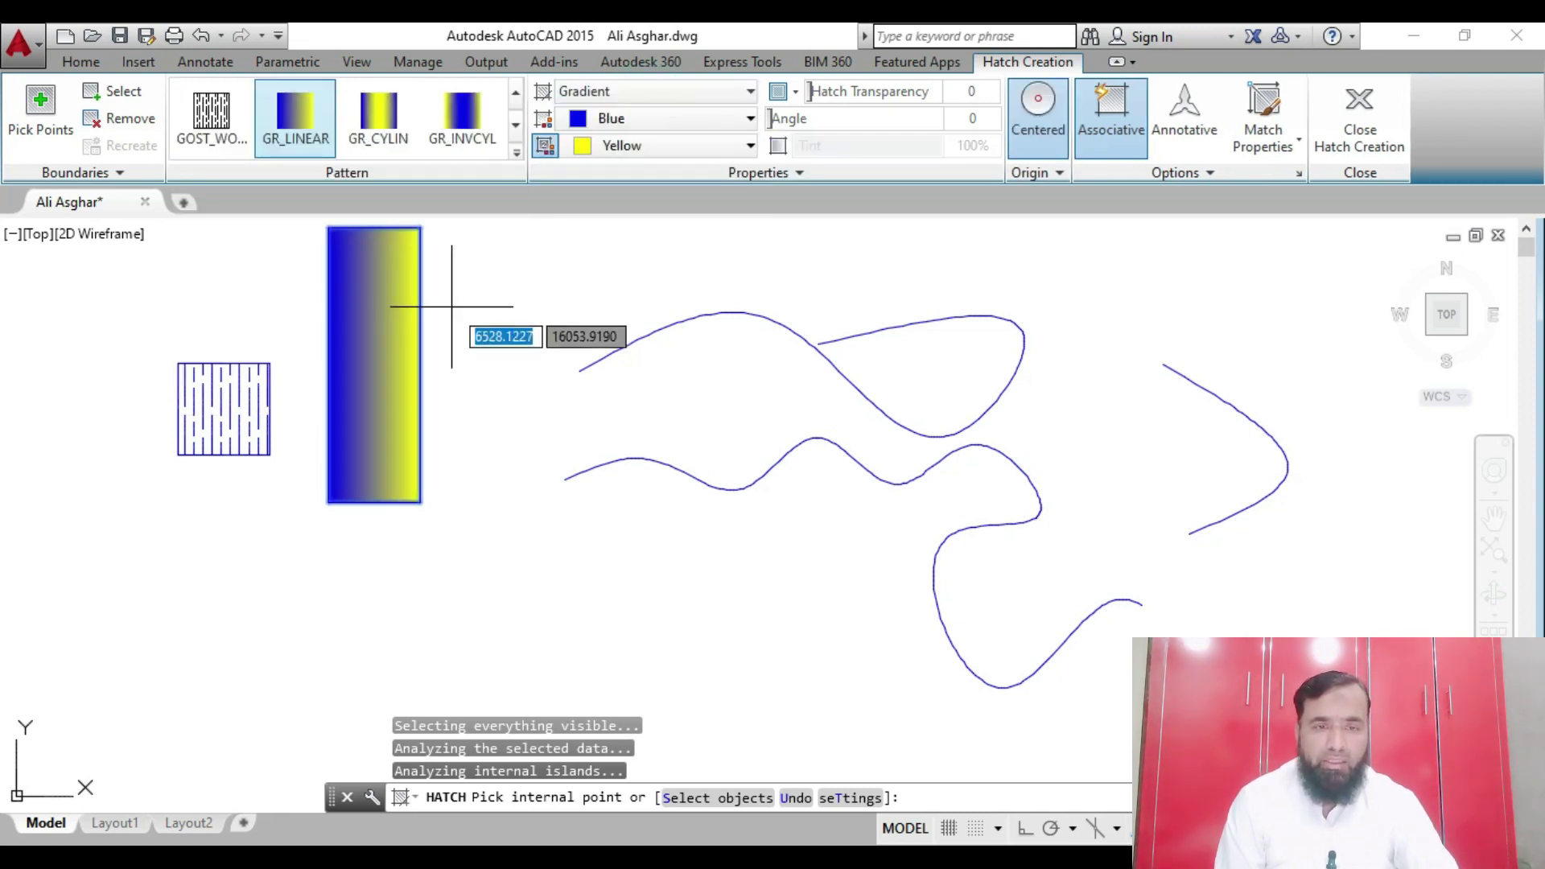
{"action": "left_click", "coordinate": [632, 120]}
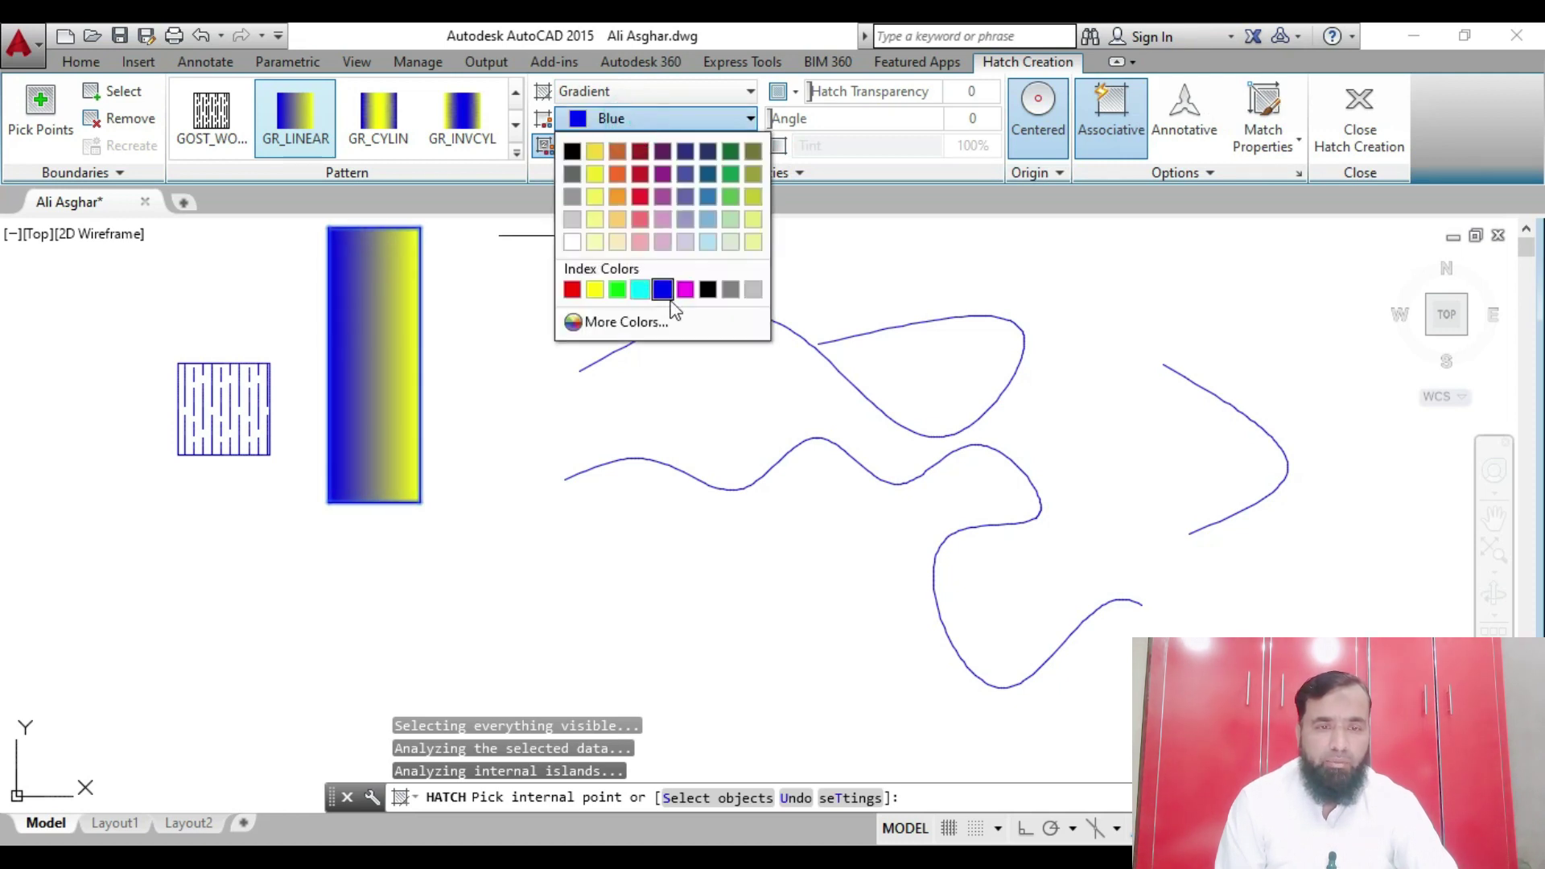
{"action": "left_click", "coordinate": [640, 289]}
{"action": "left_click", "coordinate": [652, 146]}
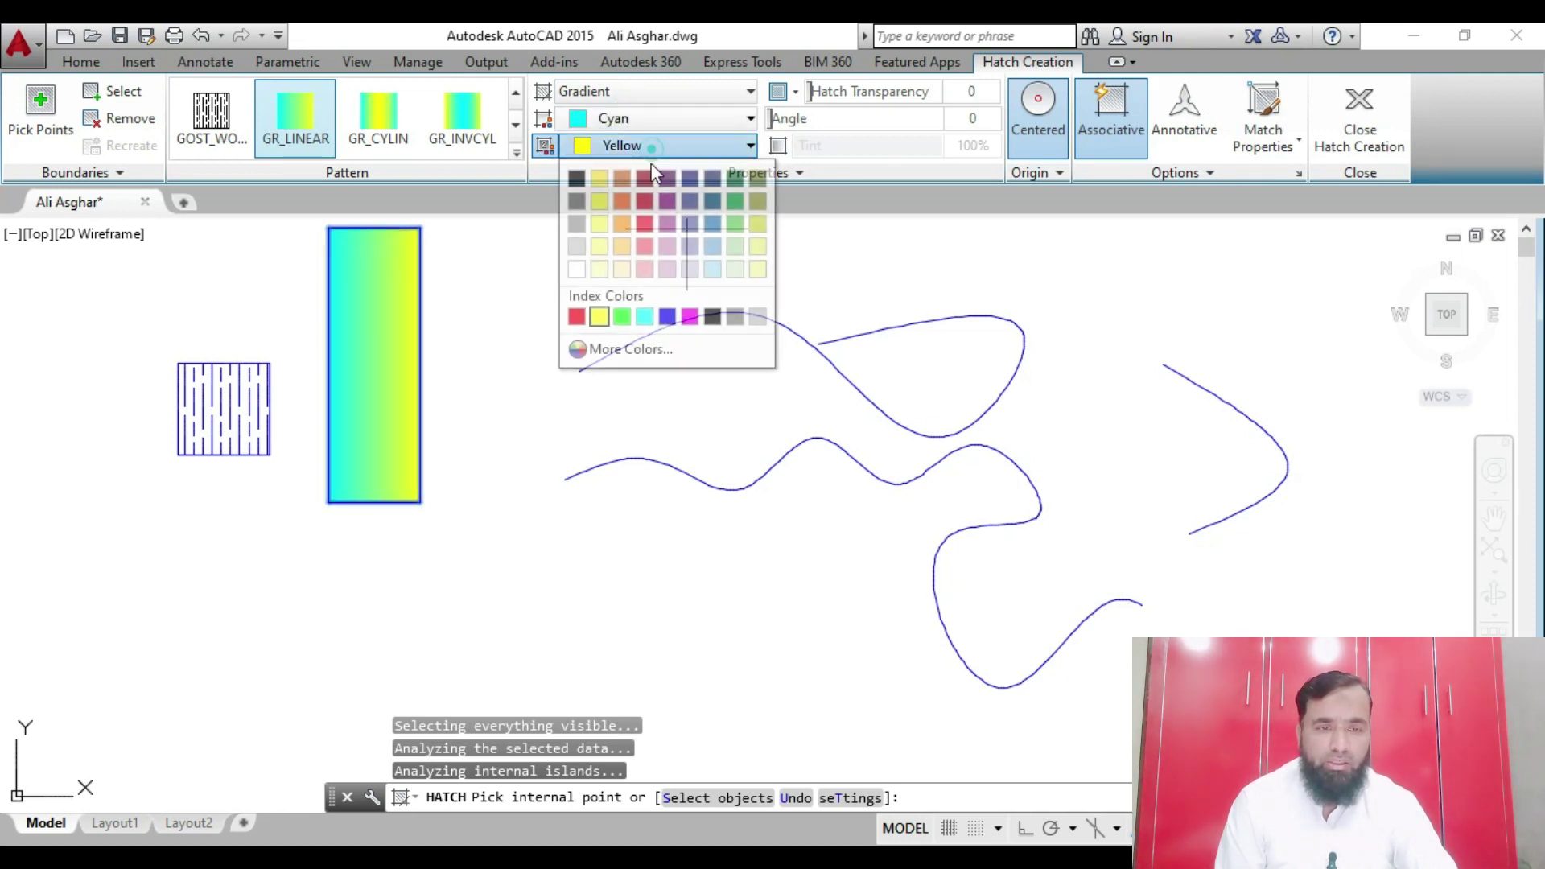
{"action": "left_click", "coordinate": [647, 211]}
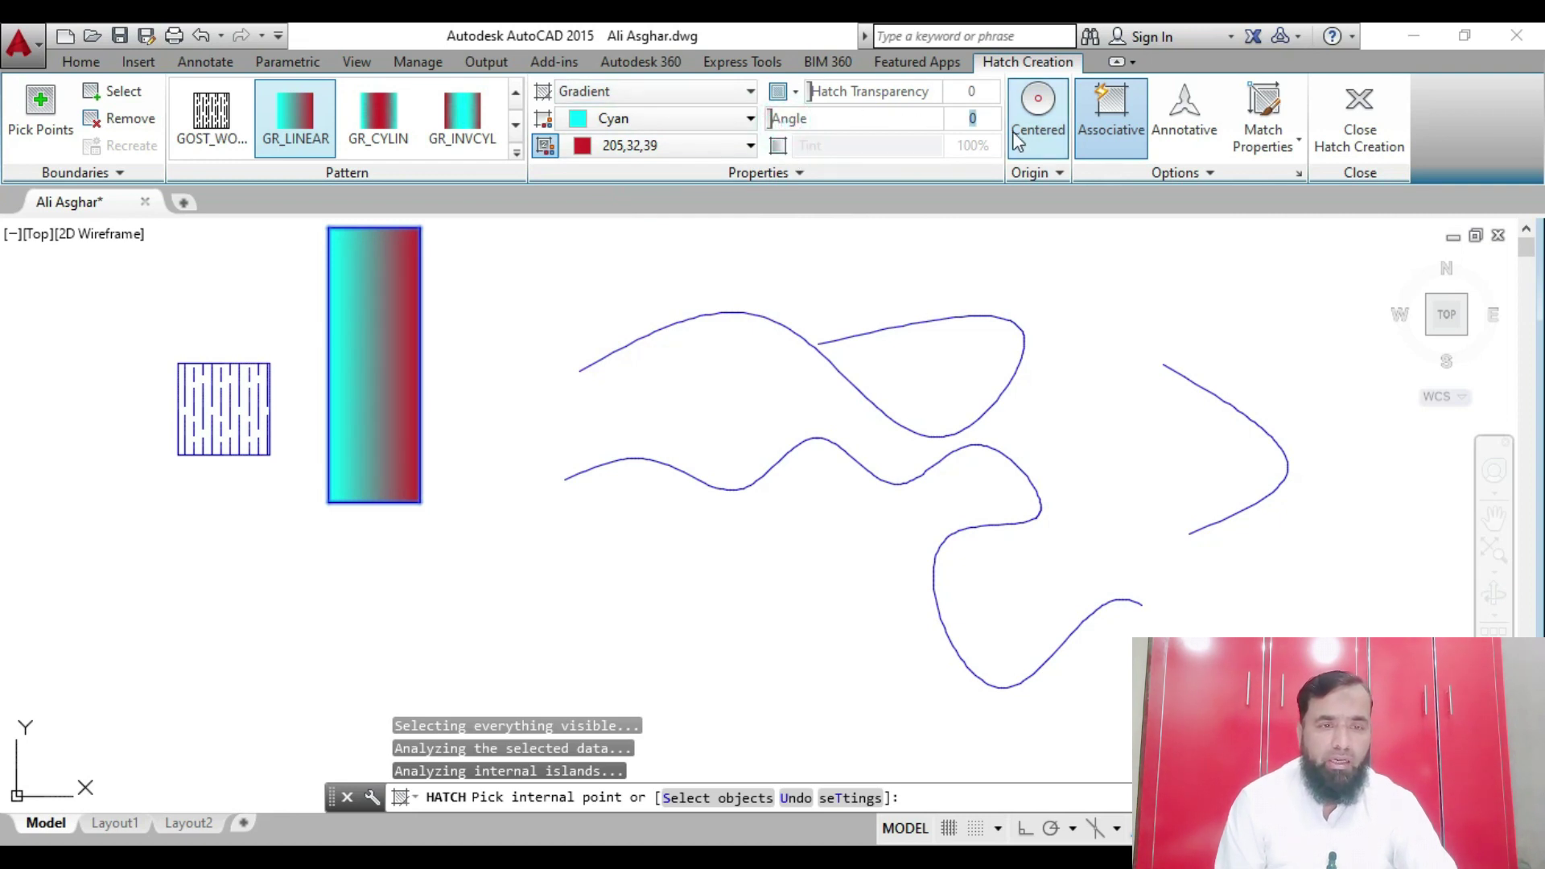
Set the gradient angle back to 0 and turn Centered off
{"action": "type", "text": "90"}
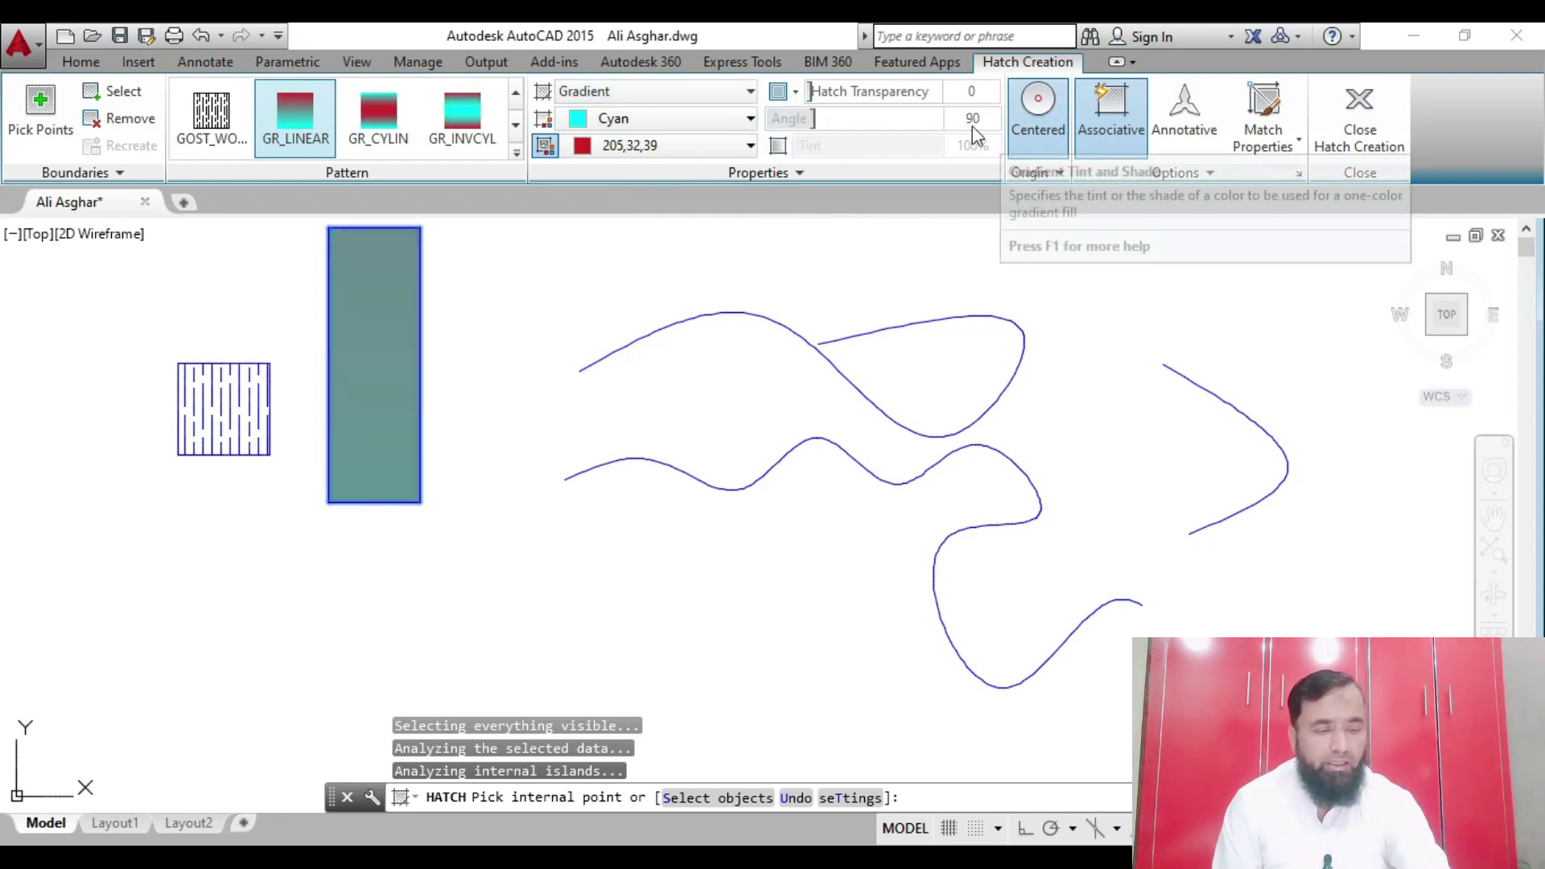
{"action": "left_click_drag", "start_coordinate": [970, 119], "coordinate": [978, 119]}
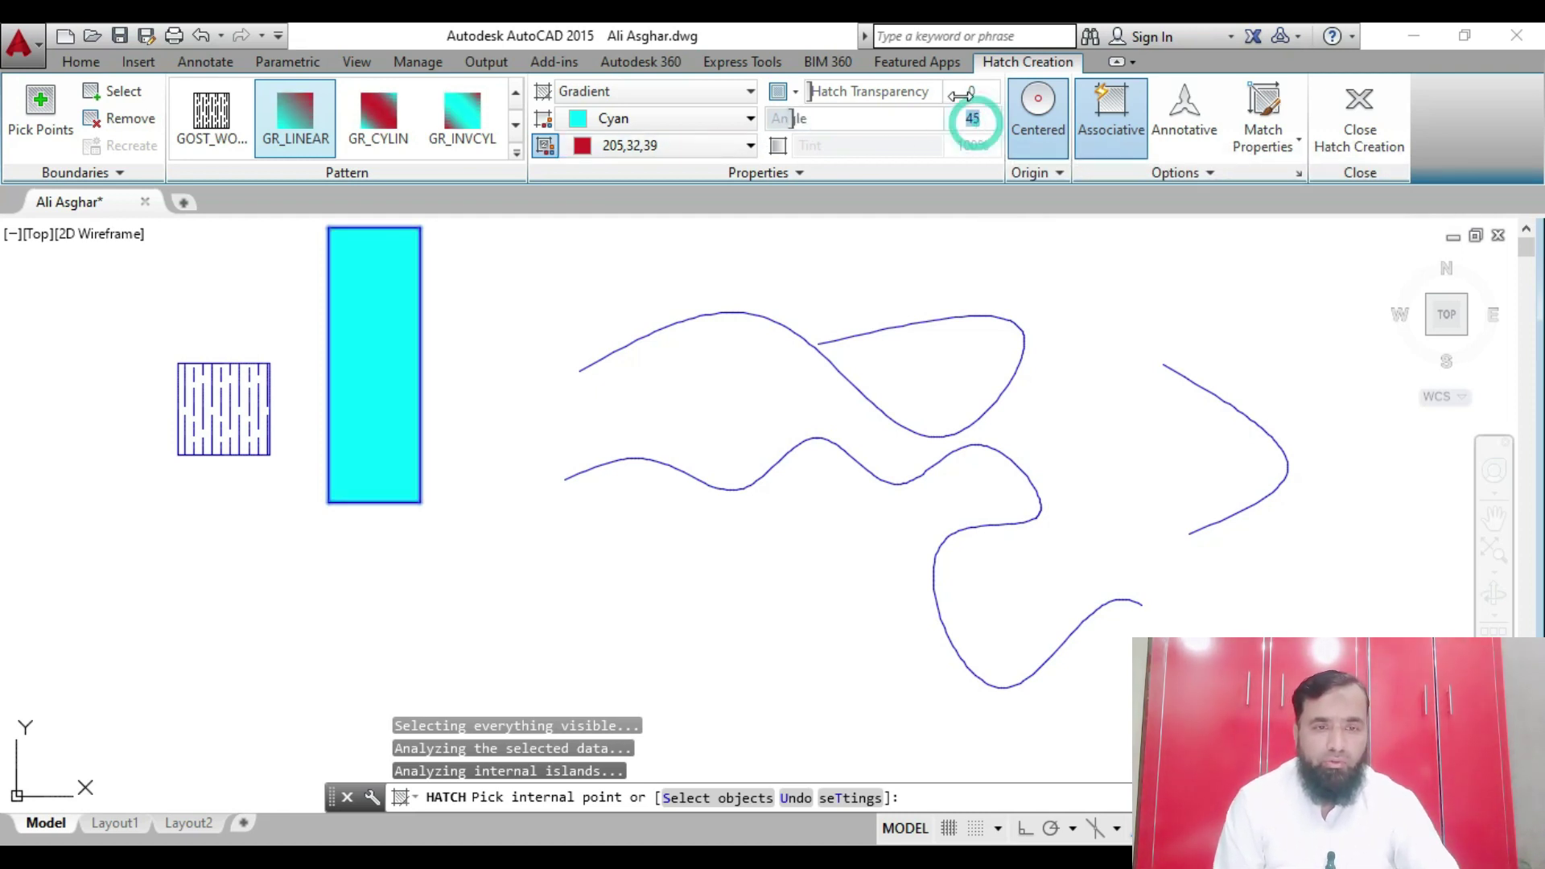
{"action": "left_click_drag", "start_coordinate": [976, 121], "coordinate": [878, 125]}
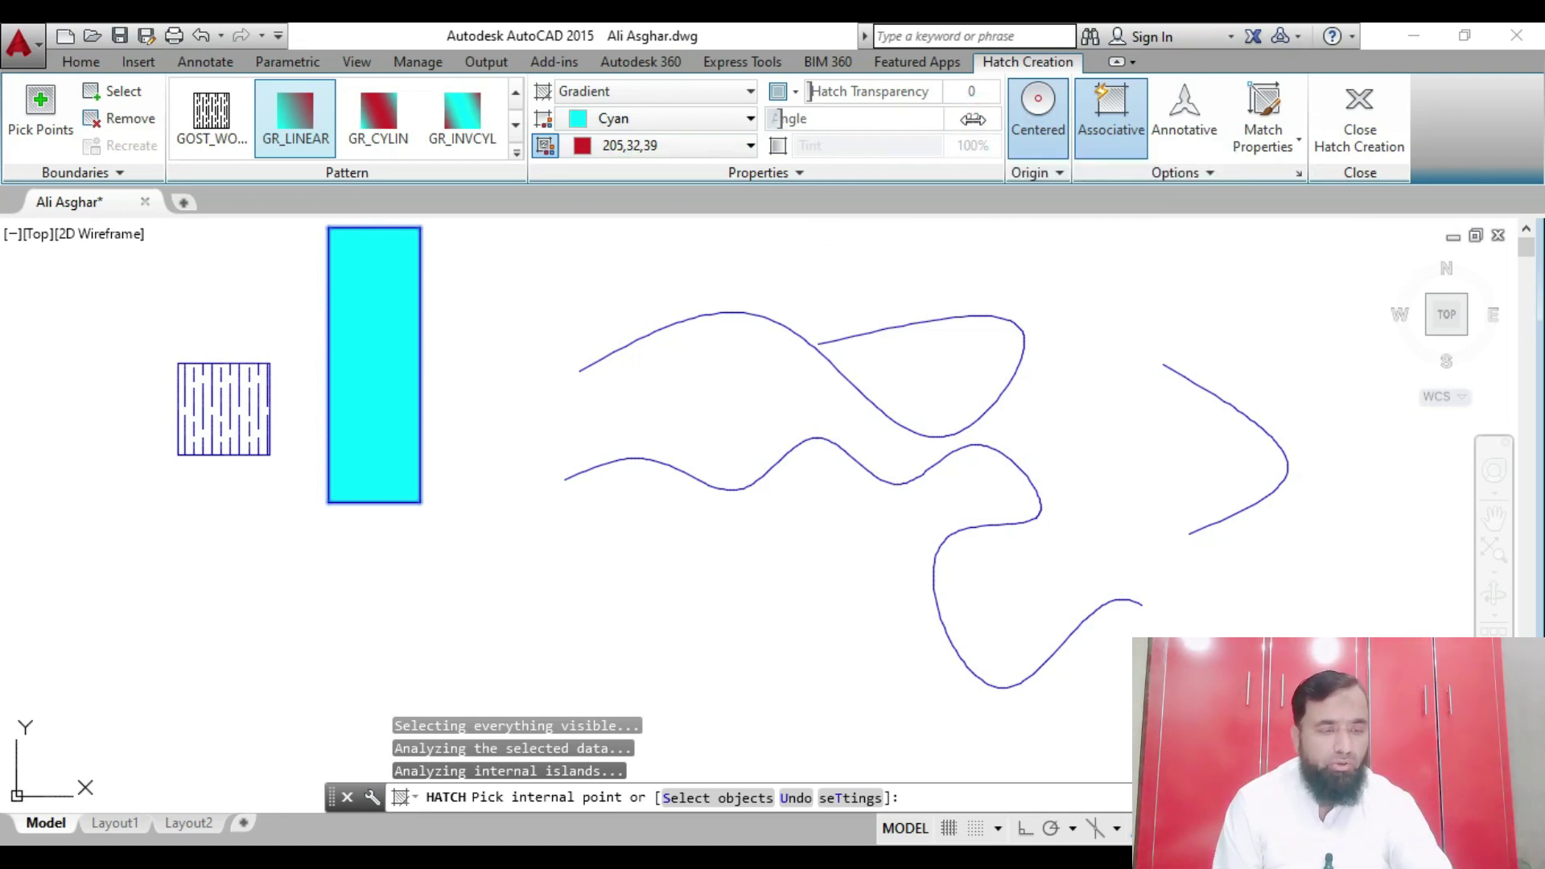
{"action": "left_click_drag", "start_coordinate": [976, 121], "coordinate": [903, 129]}
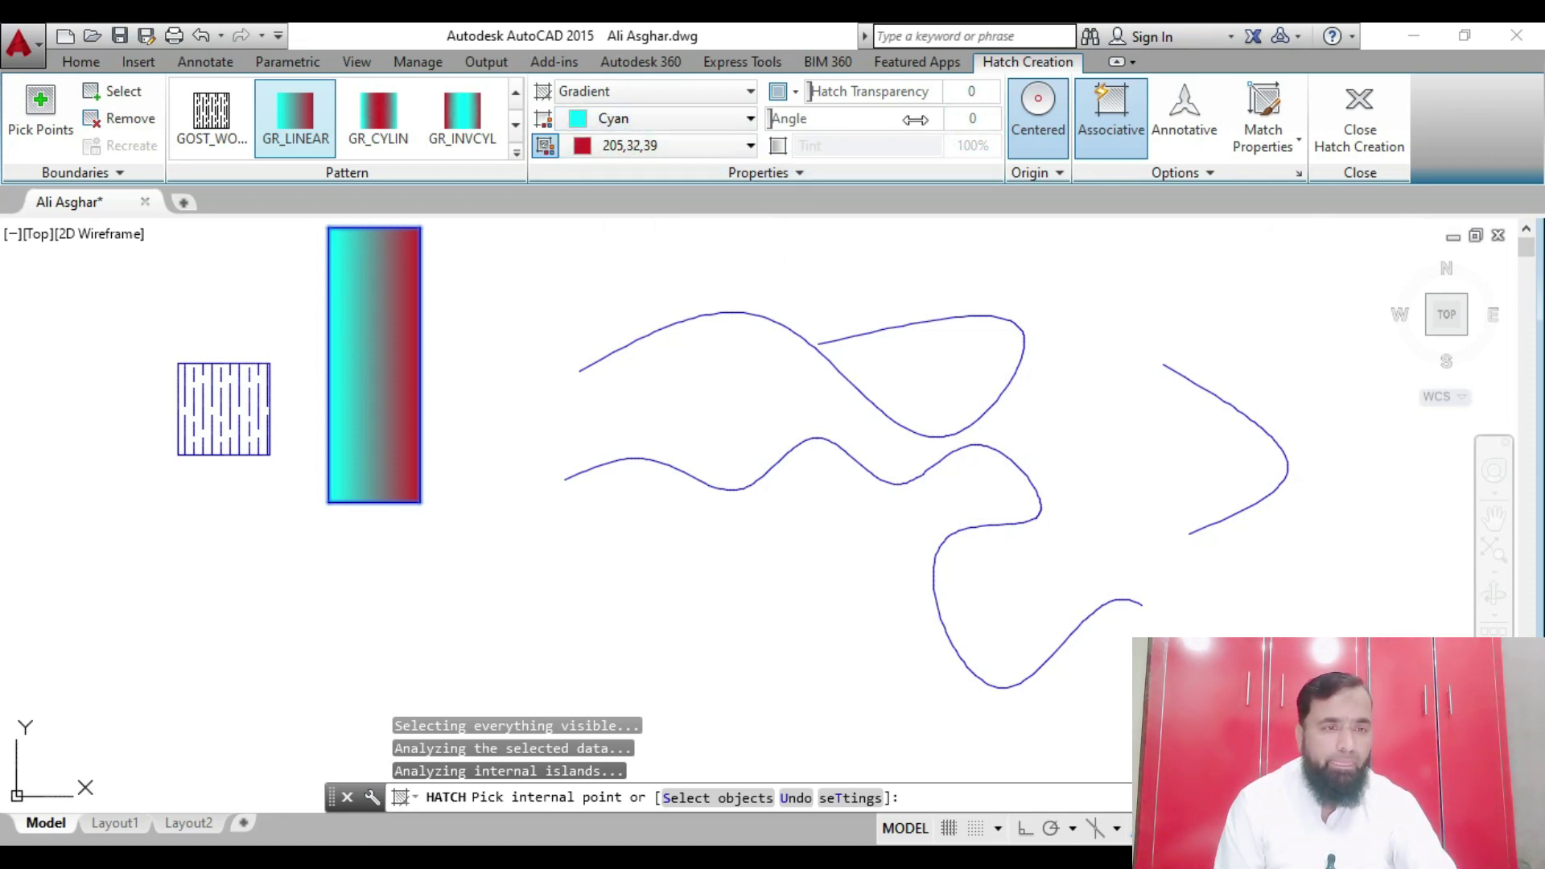
{"action": "left_click", "coordinate": [1038, 113]}
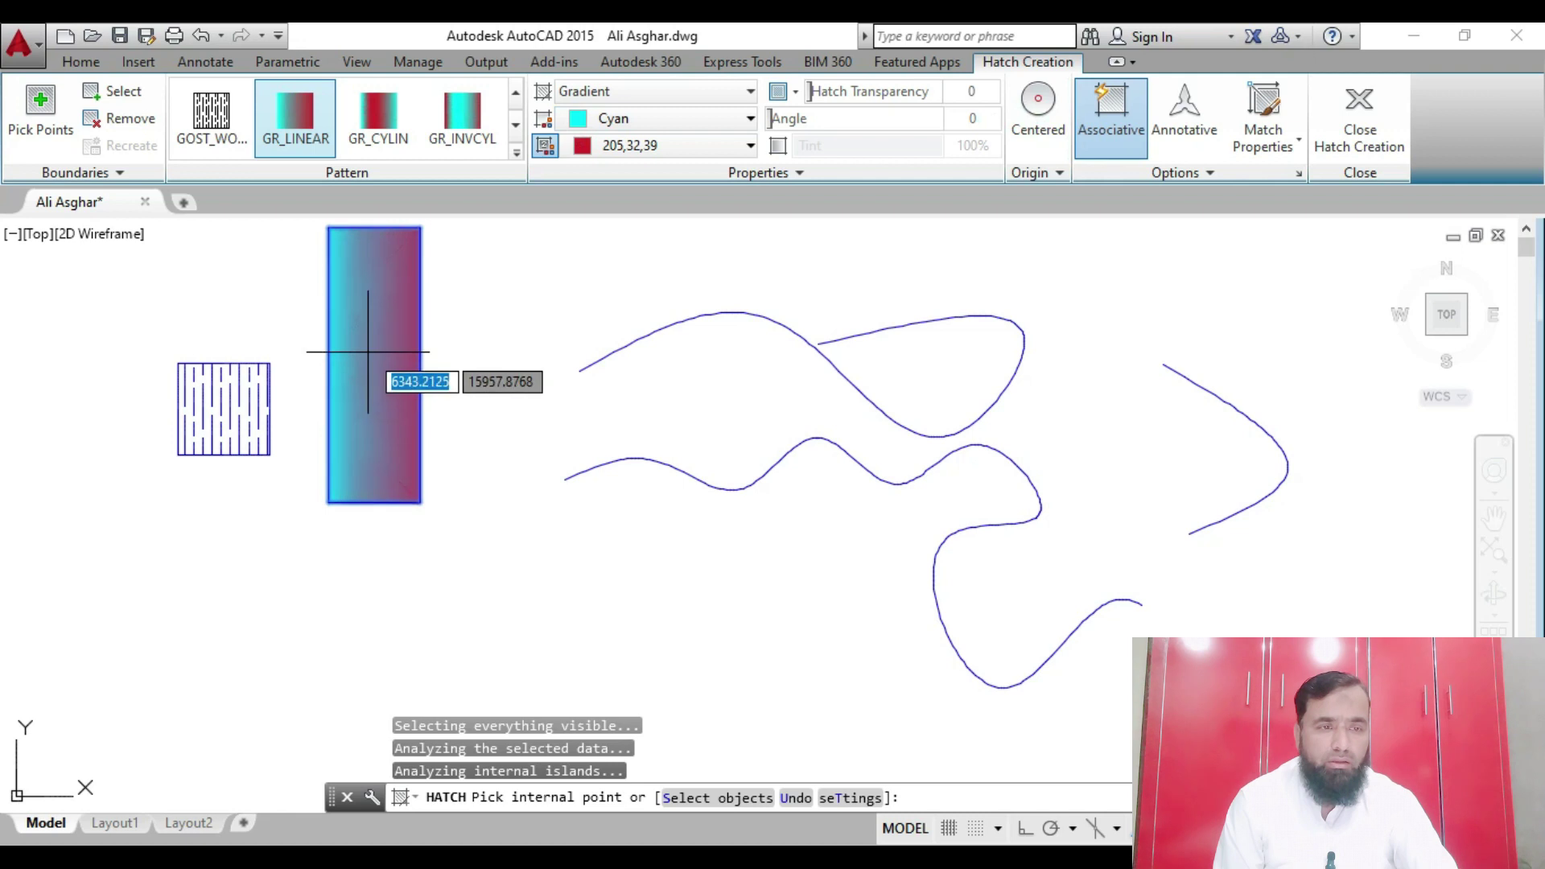
Pick fill points in the rectangle and between the open curves, then dismiss the boundary error
{"action": "left_click", "coordinate": [386, 384]}
{"action": "left_click", "coordinate": [379, 338]}
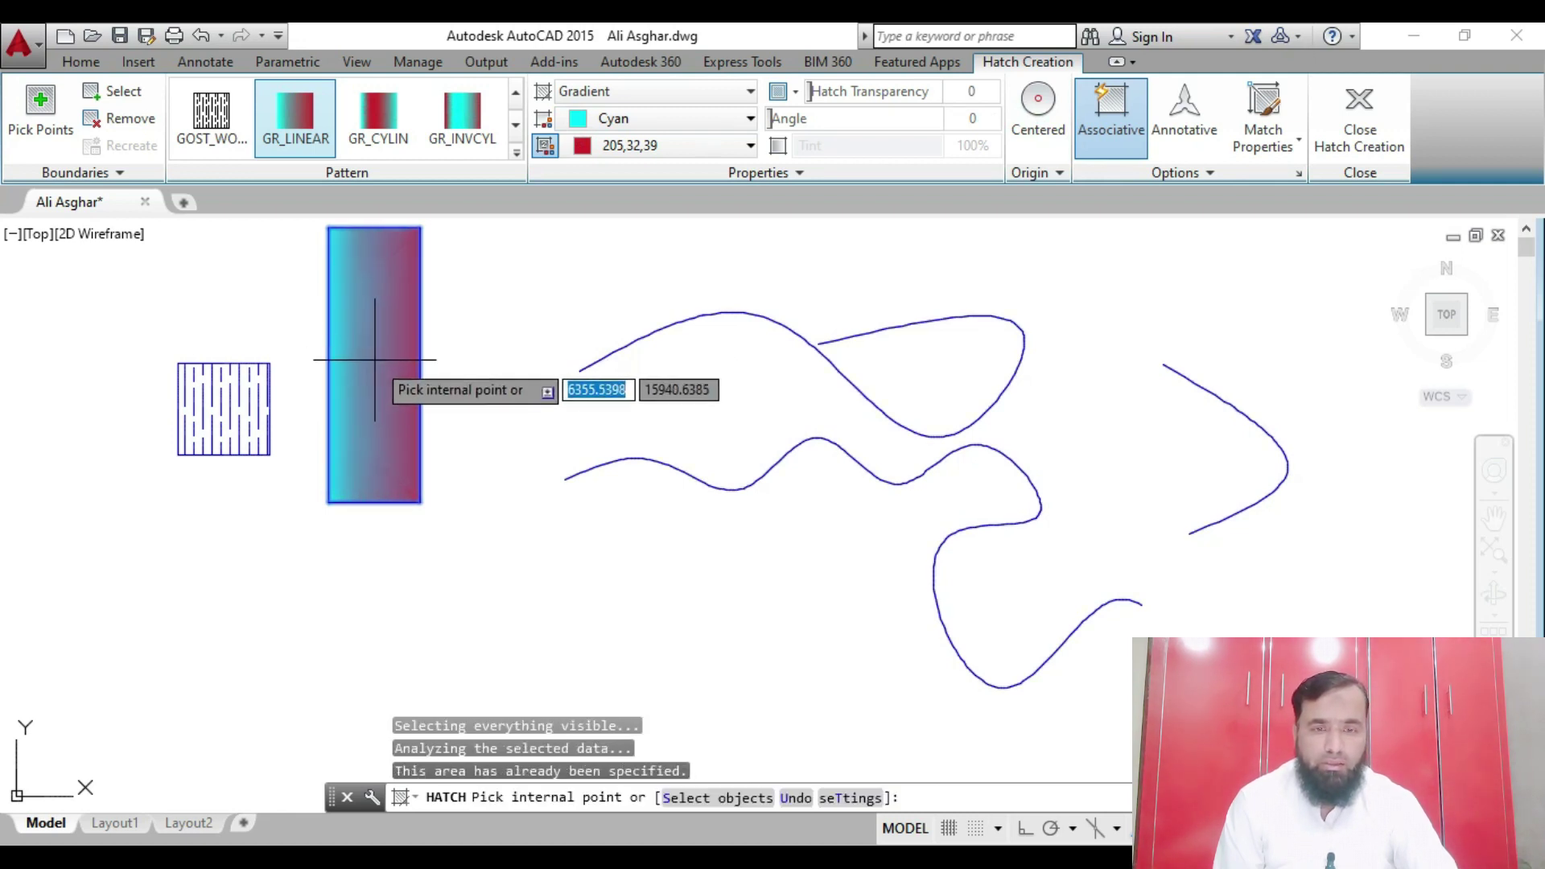
{"action": "left_click", "coordinate": [476, 389]}
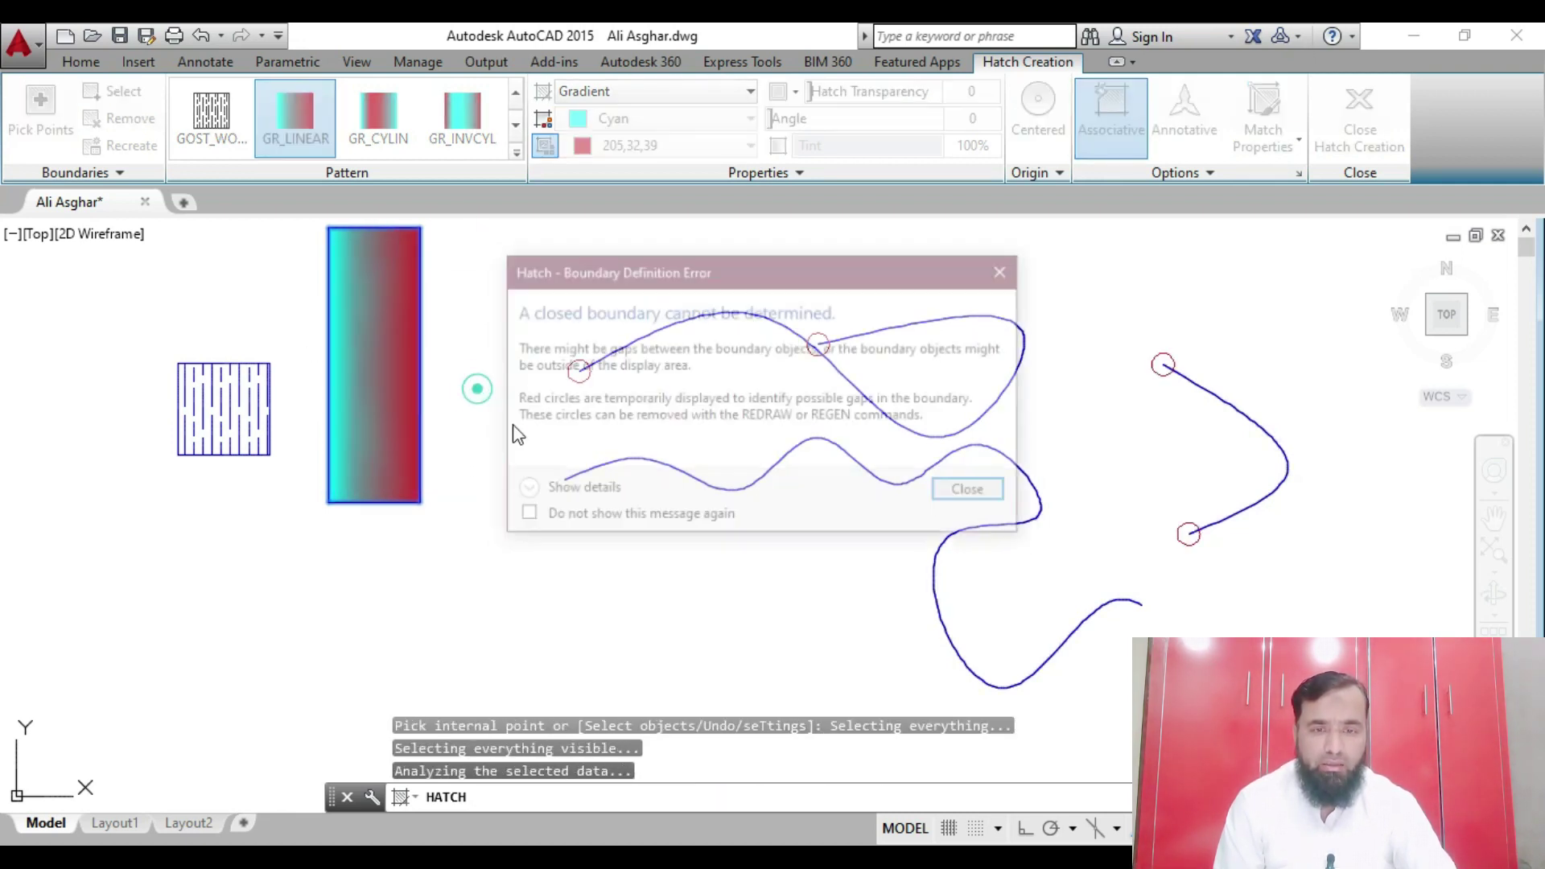
{"action": "left_click", "coordinate": [1008, 270]}
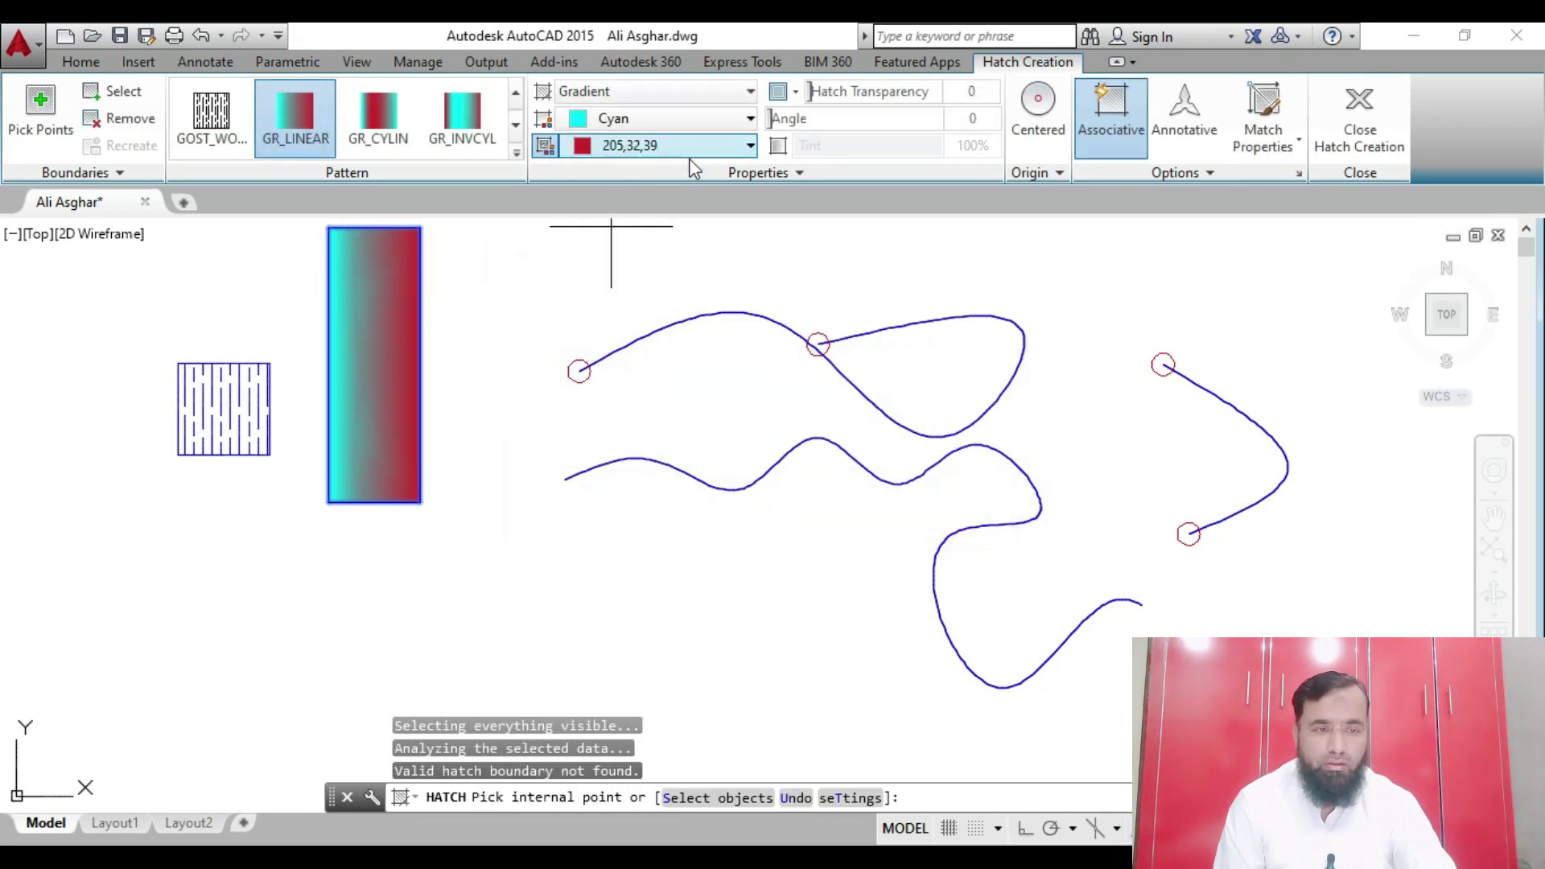
Try the GR_INVCYL, GR_SPHER and GR_HEMISP gradient patterns
{"action": "left_click", "coordinate": [444, 141]}
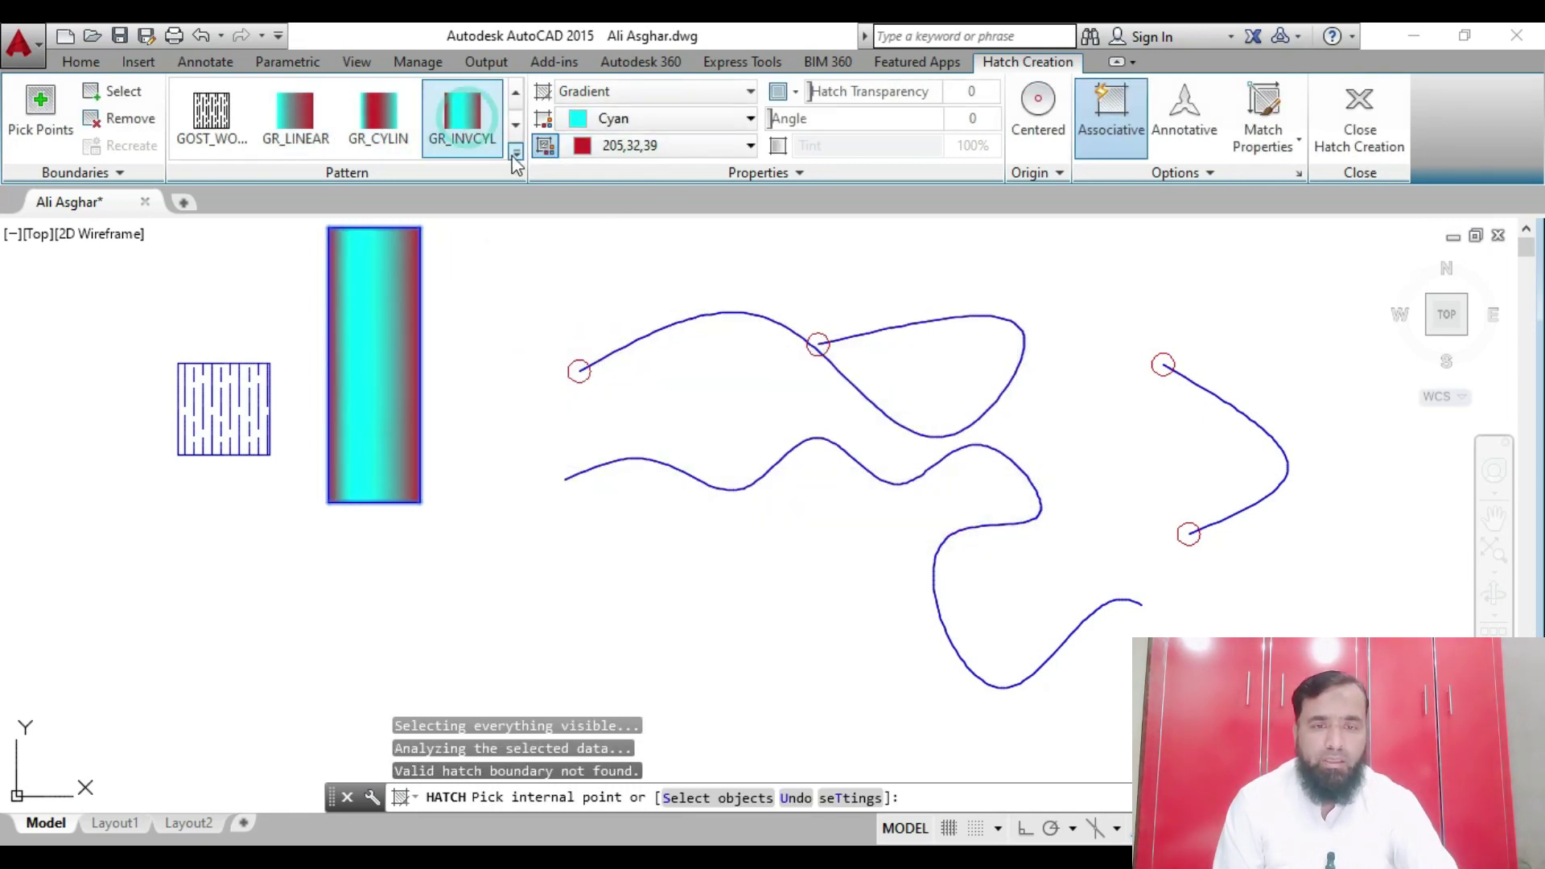
{"action": "left_click", "coordinate": [514, 153]}
{"action": "left_click", "coordinate": [220, 198]}
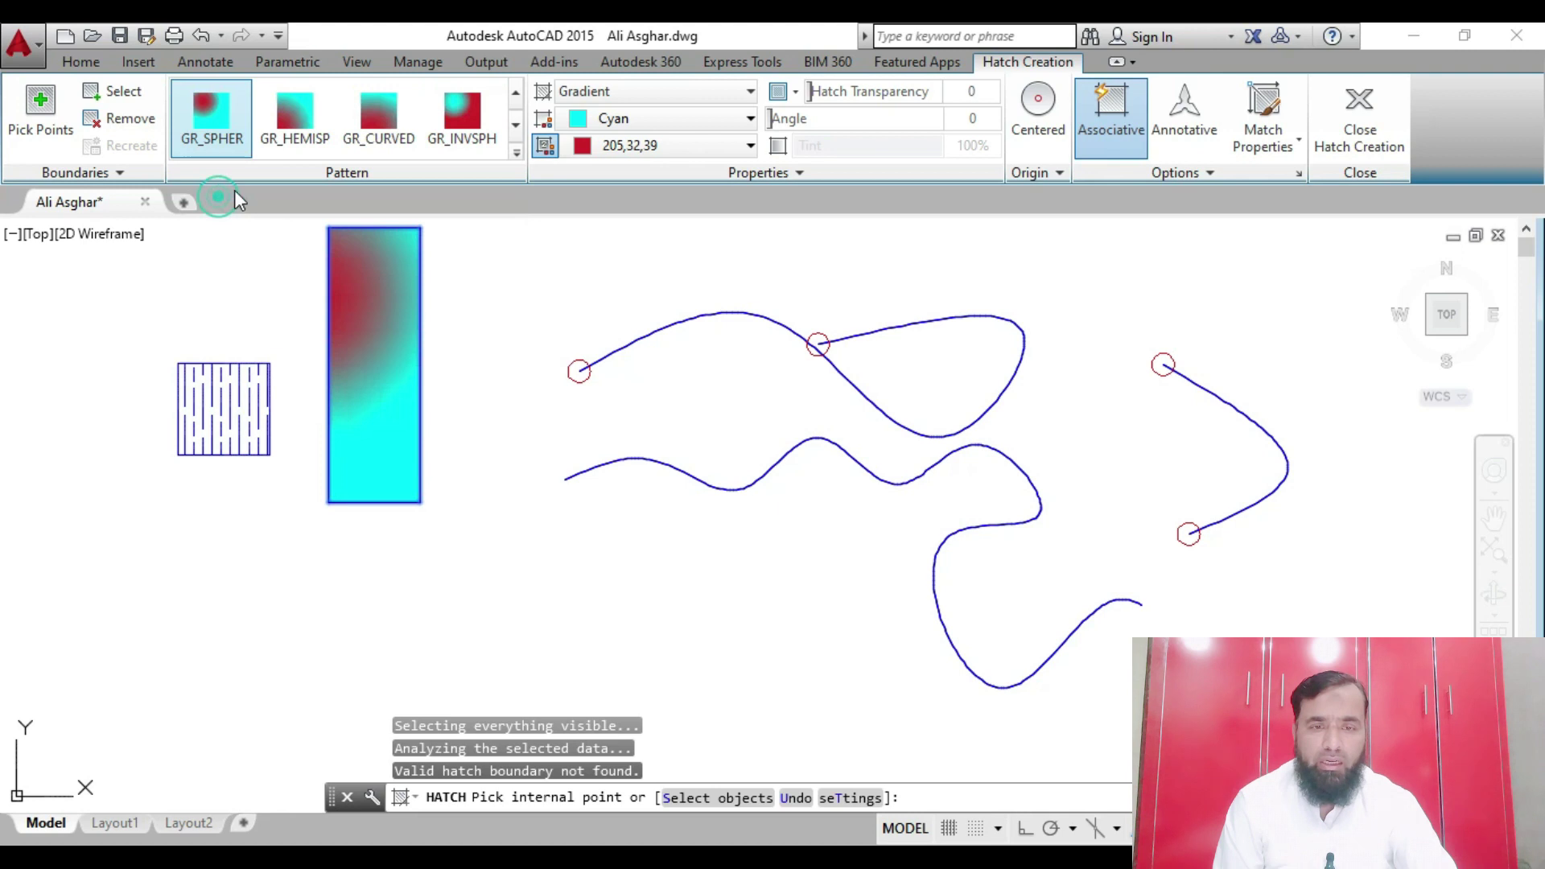
{"action": "left_click", "coordinate": [298, 112]}
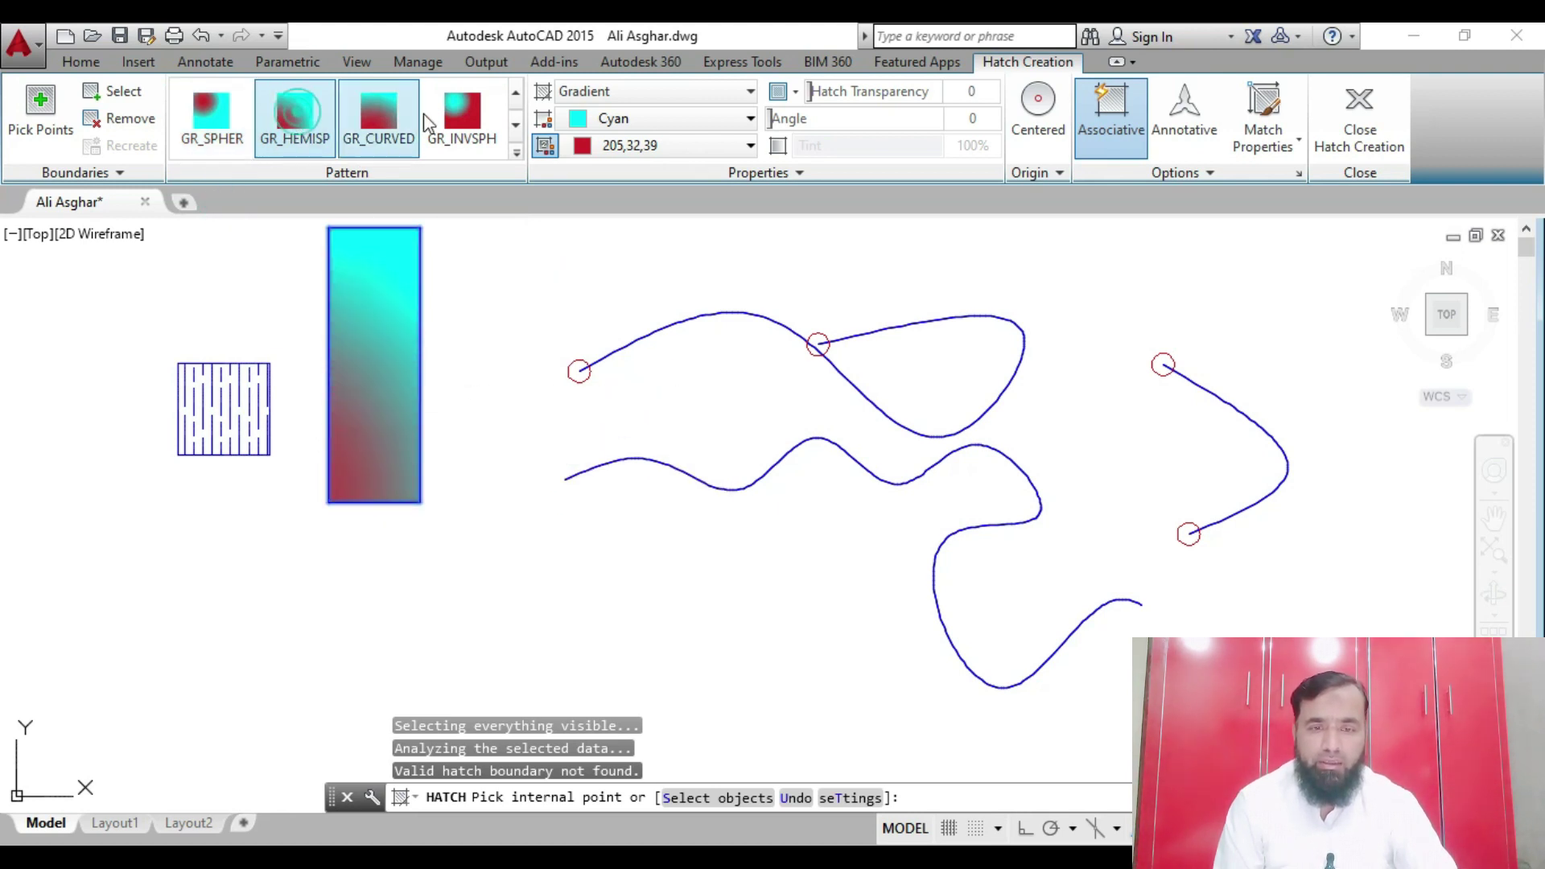
Change the second gradient colour to green and choose the GR_INVSPH pattern
{"action": "left_click", "coordinate": [616, 145]}
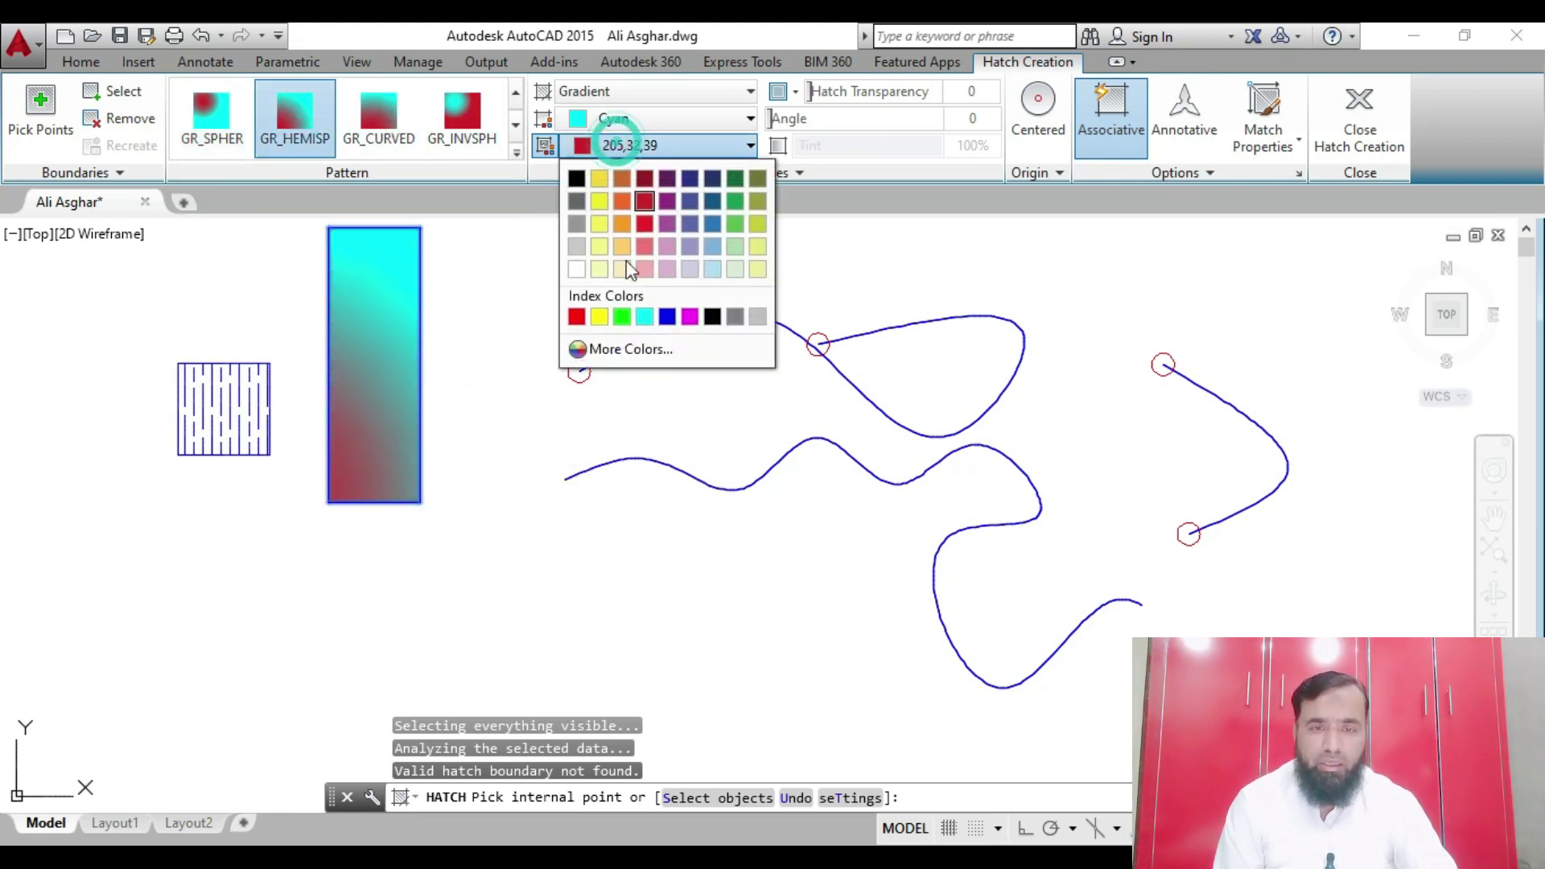
{"action": "left_click", "coordinate": [683, 225]}
{"action": "left_click", "coordinate": [615, 148]}
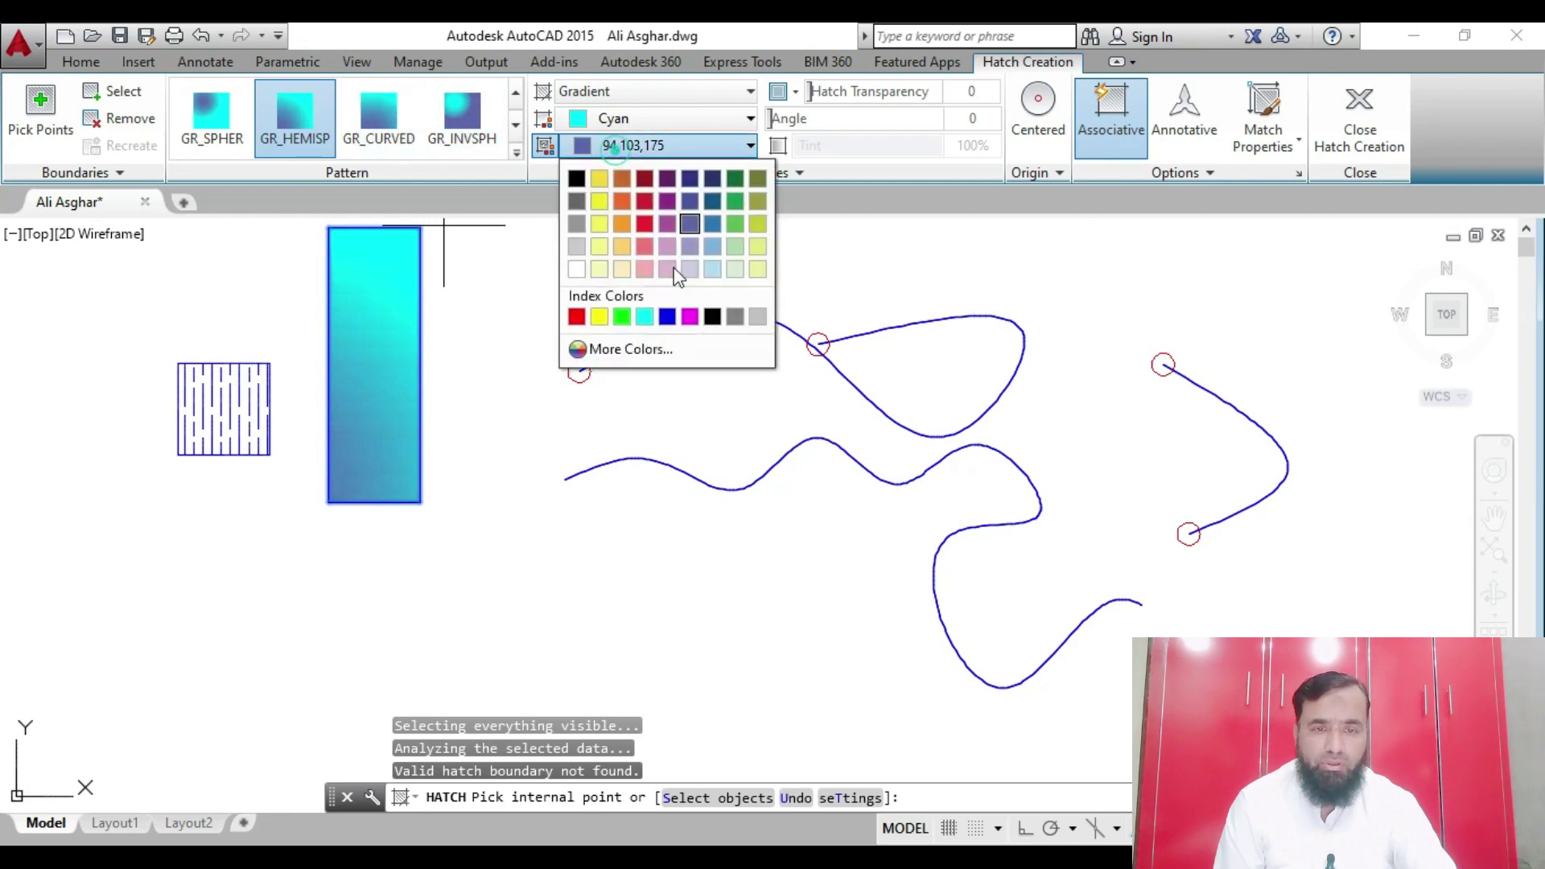
{"action": "left_click", "coordinate": [621, 316]}
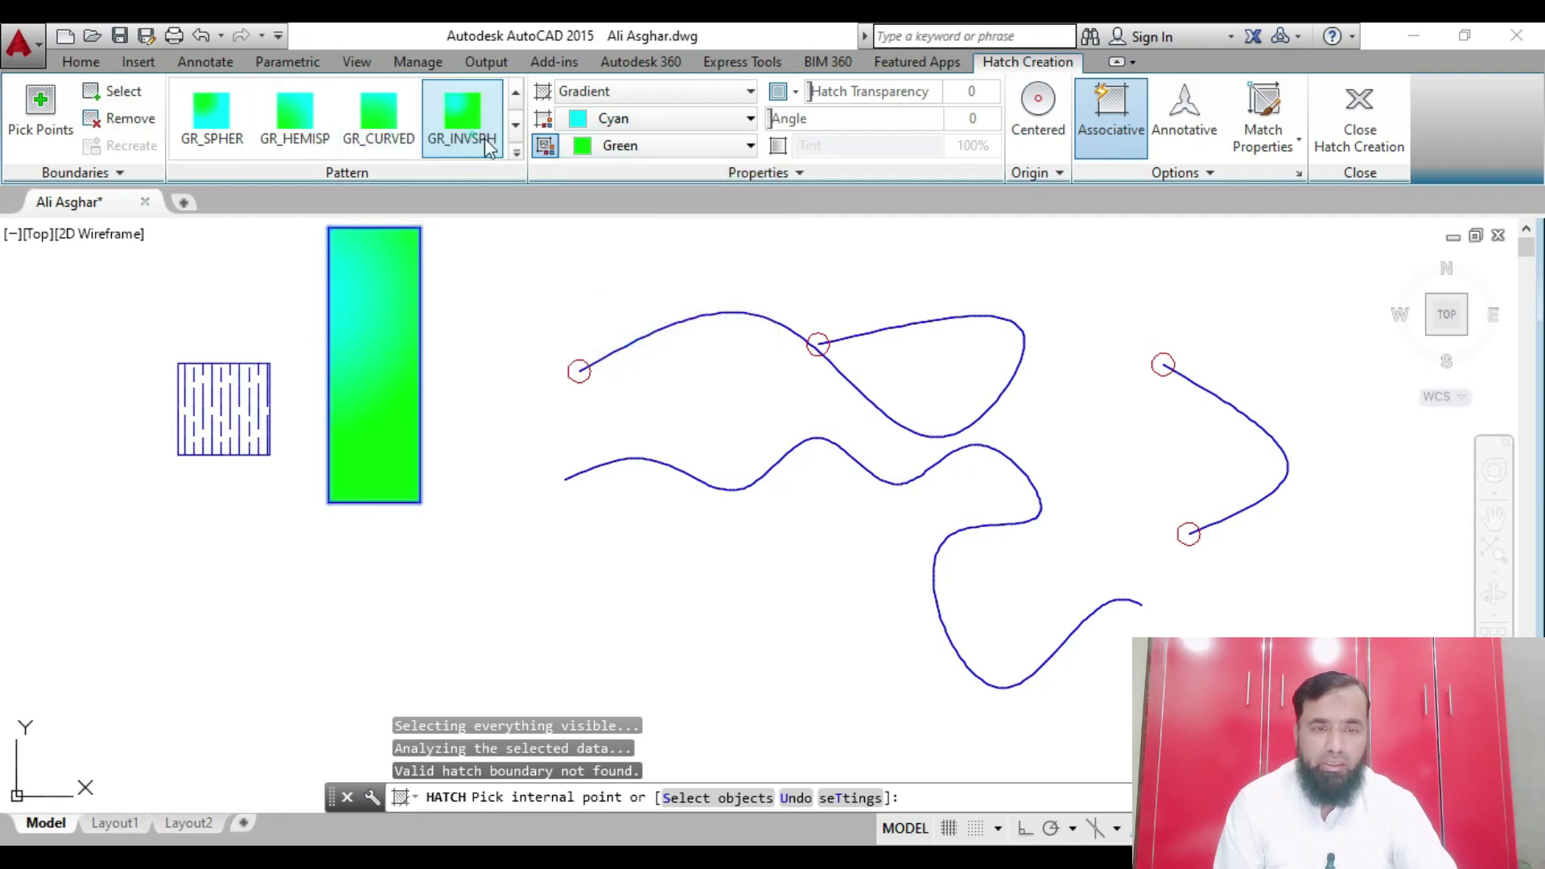
{"action": "left_click", "coordinate": [517, 155]}
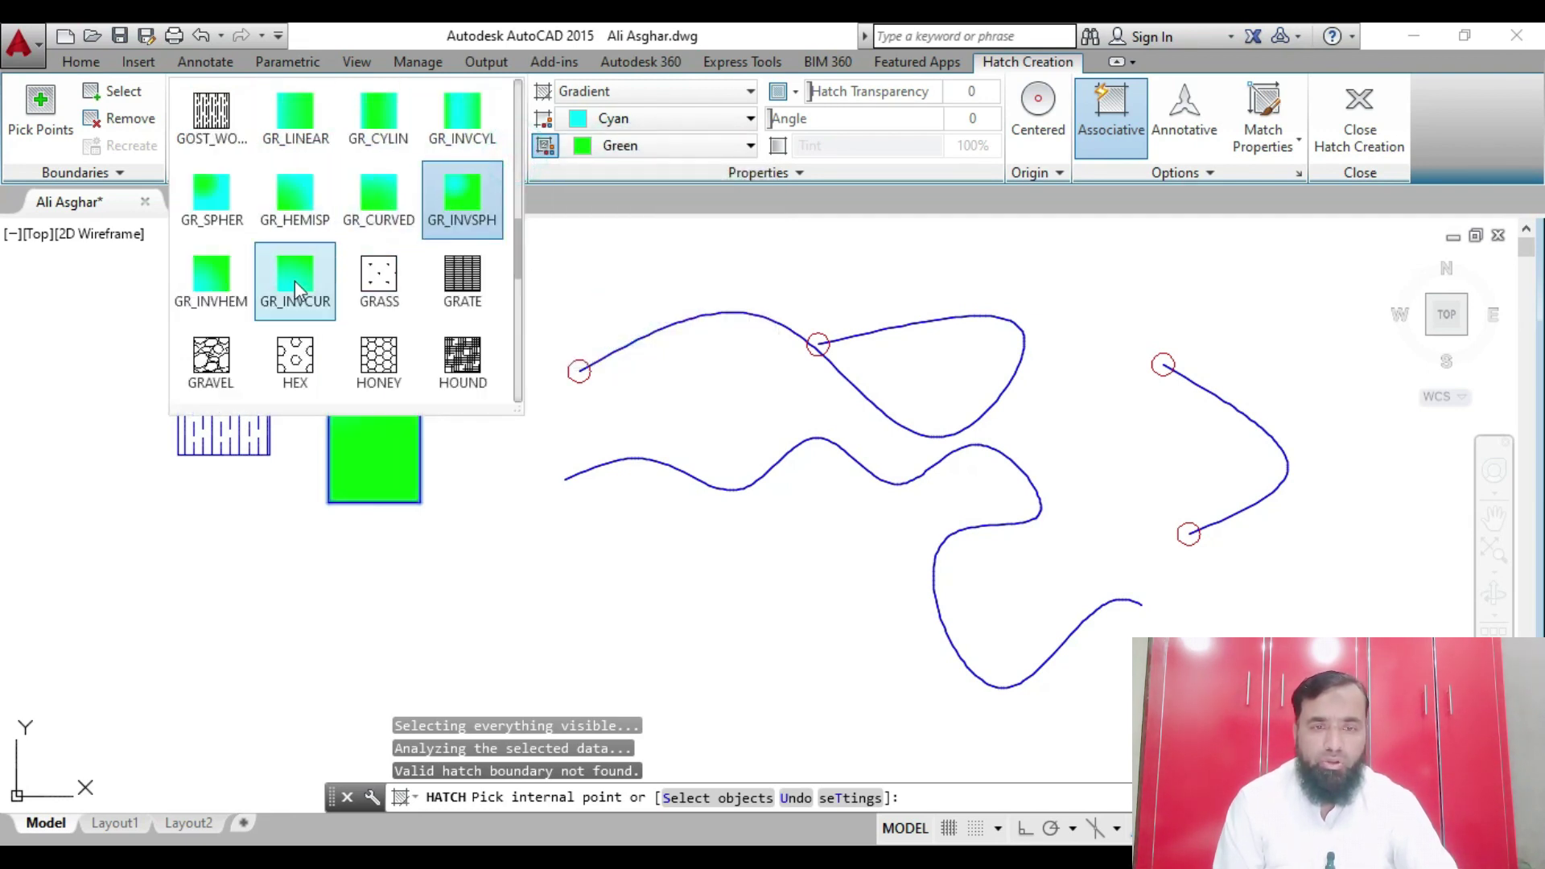
{"action": "left_click", "coordinate": [628, 91]}
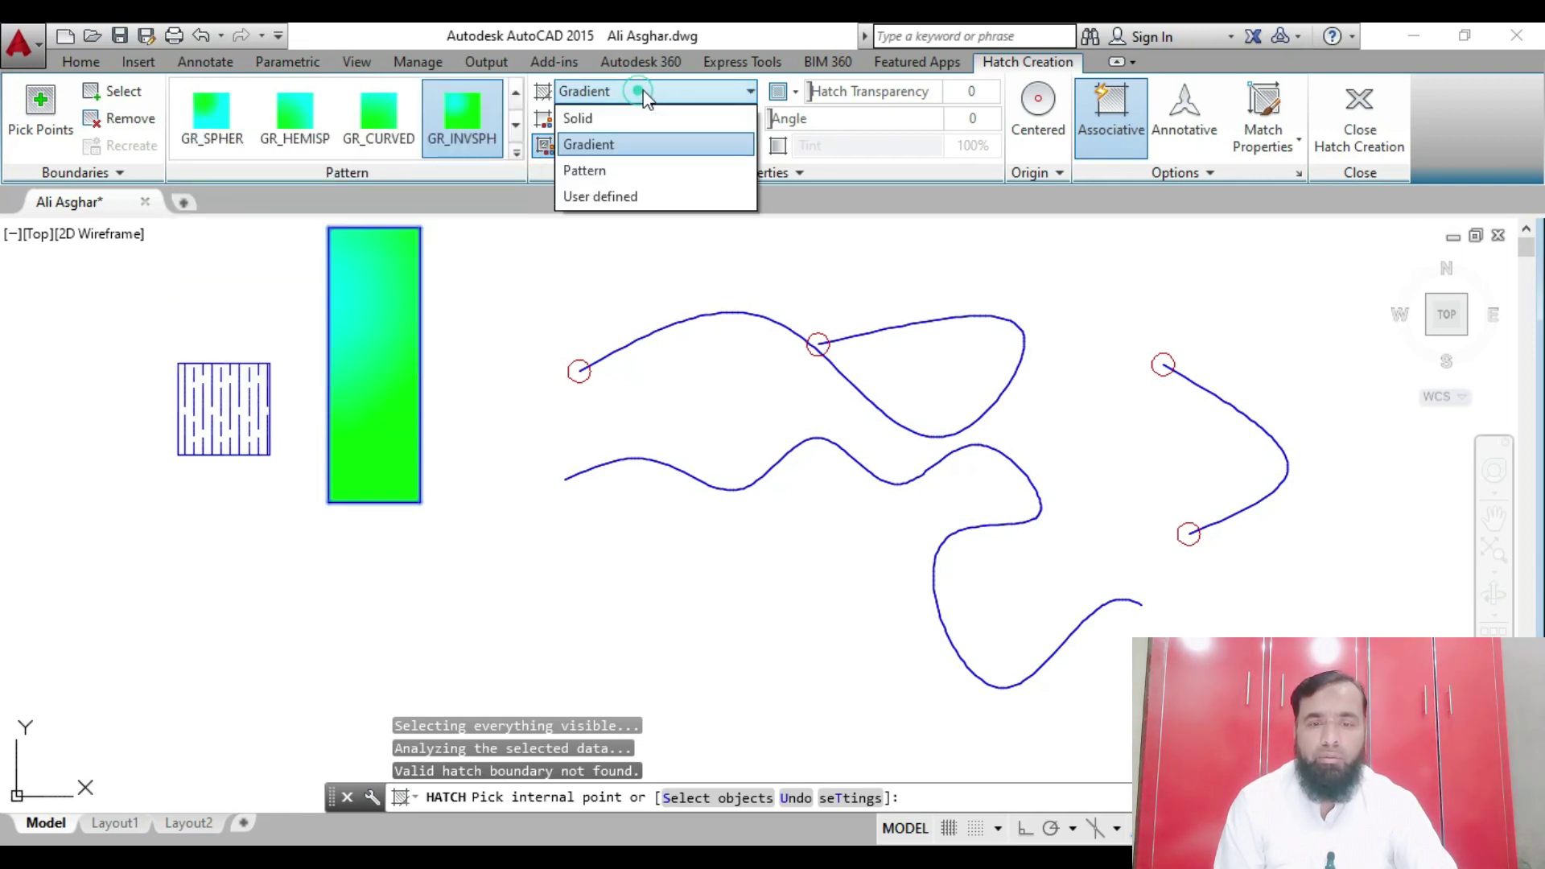
Switch back to a pattern hatch coloured green 88,186,72 and try AR-BRSTD
{"action": "left_click", "coordinate": [599, 176]}
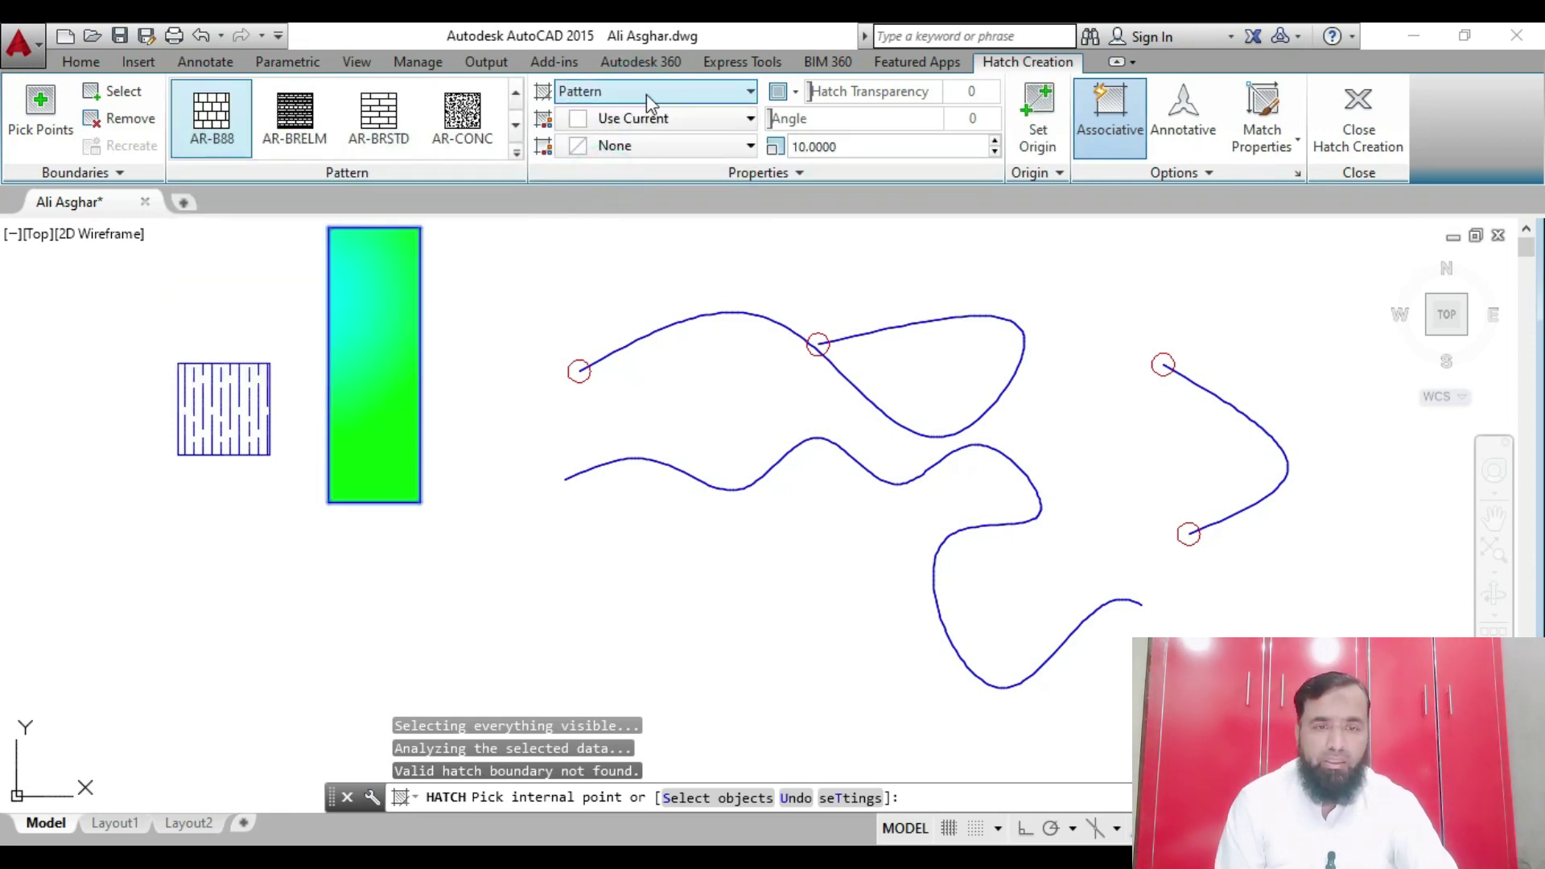
{"action": "left_click", "coordinate": [609, 121]}
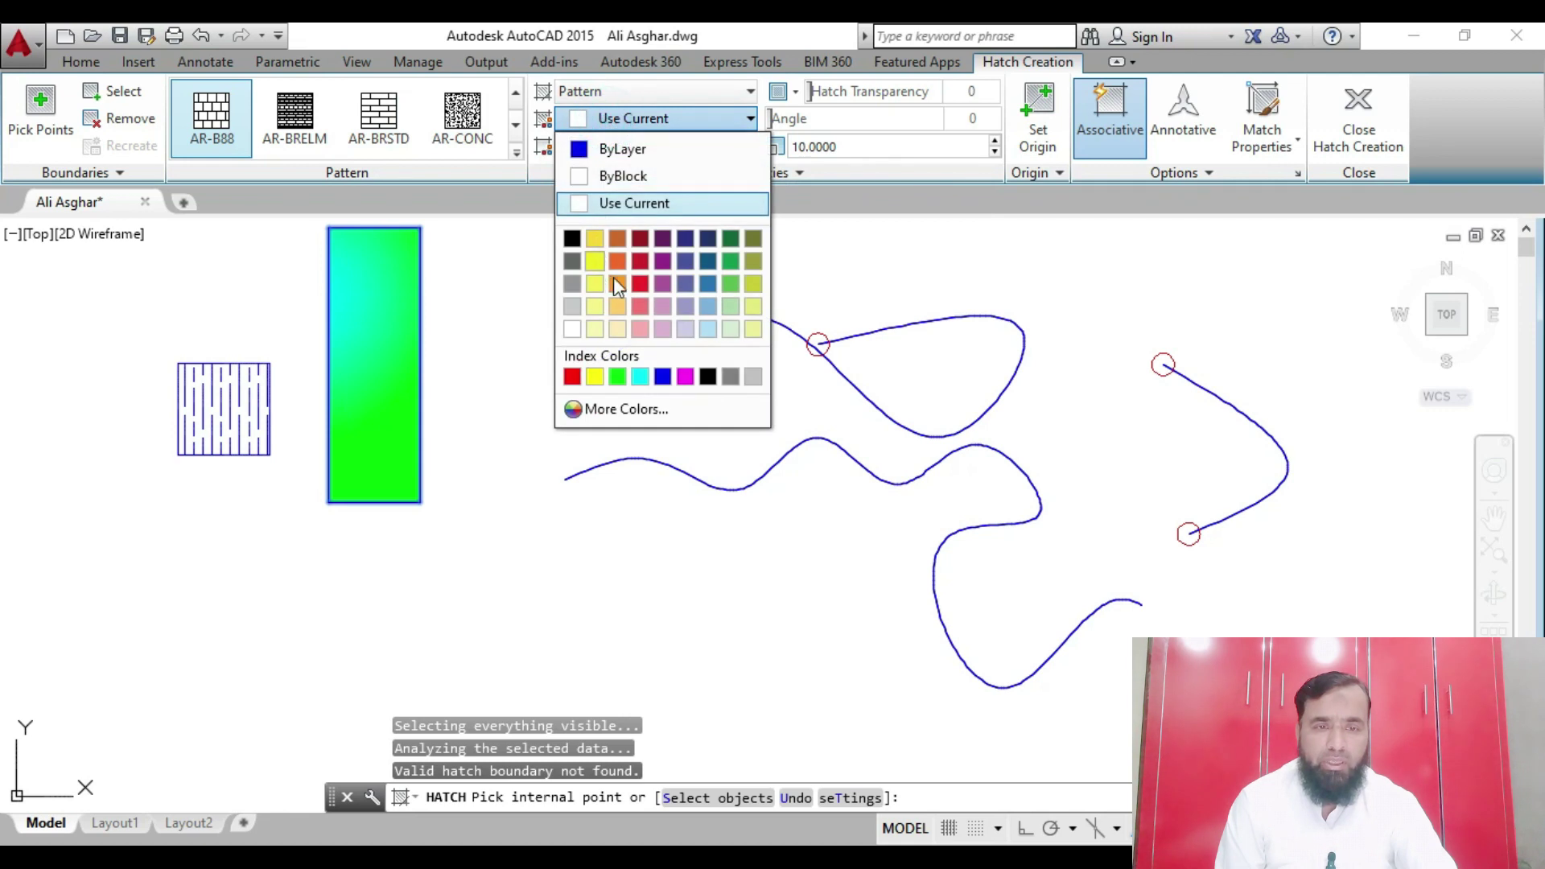
{"action": "left_click", "coordinate": [639, 284]}
{"action": "left_click", "coordinate": [627, 119]}
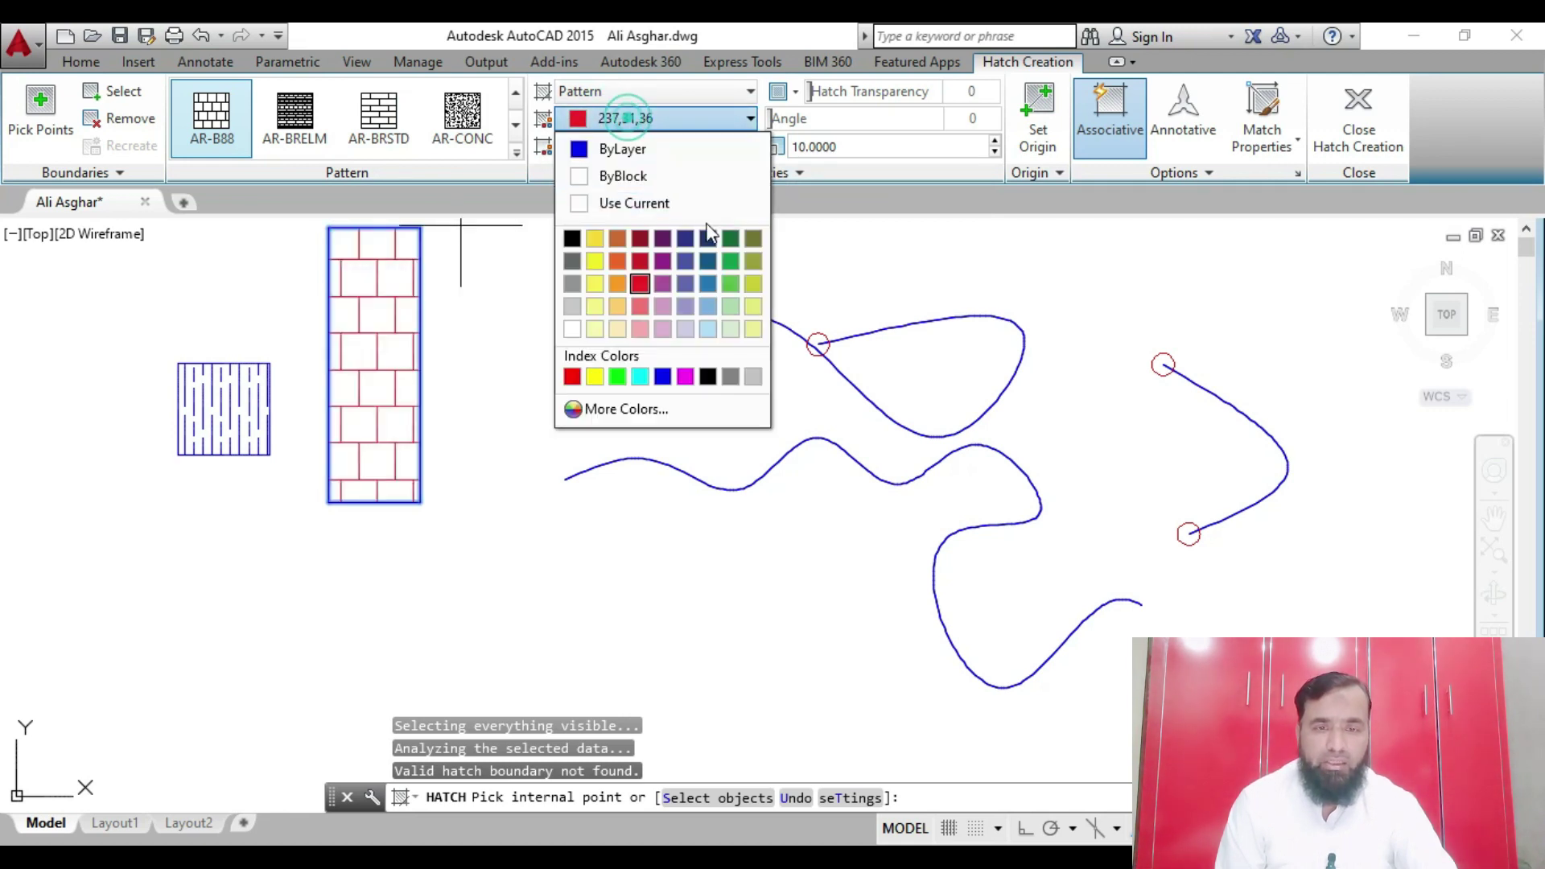
{"action": "left_click", "coordinate": [730, 284]}
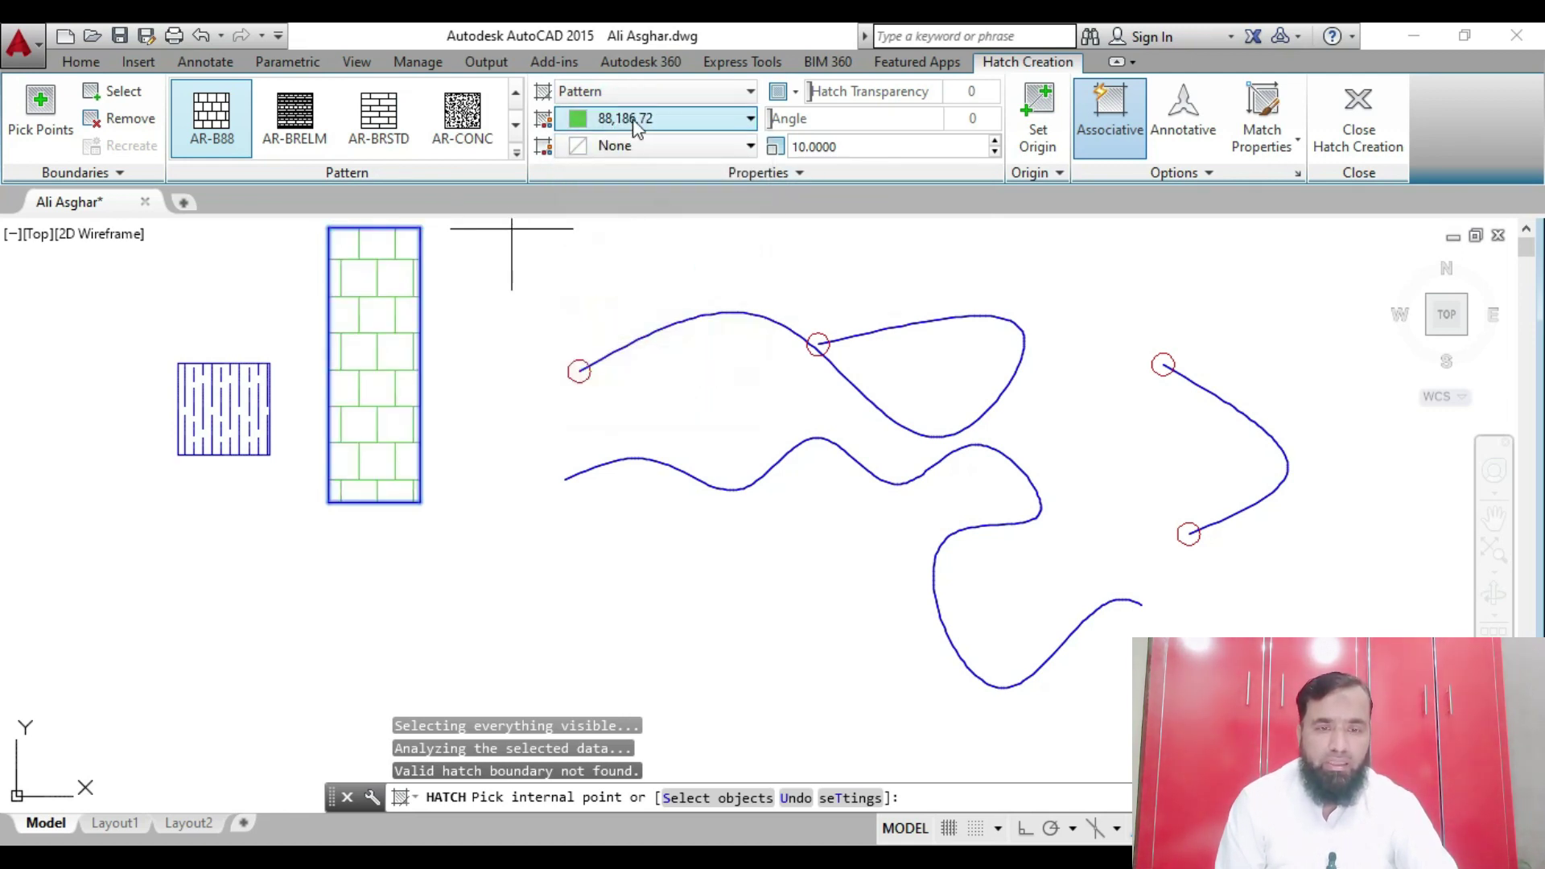
{"action": "left_click", "coordinate": [379, 117]}
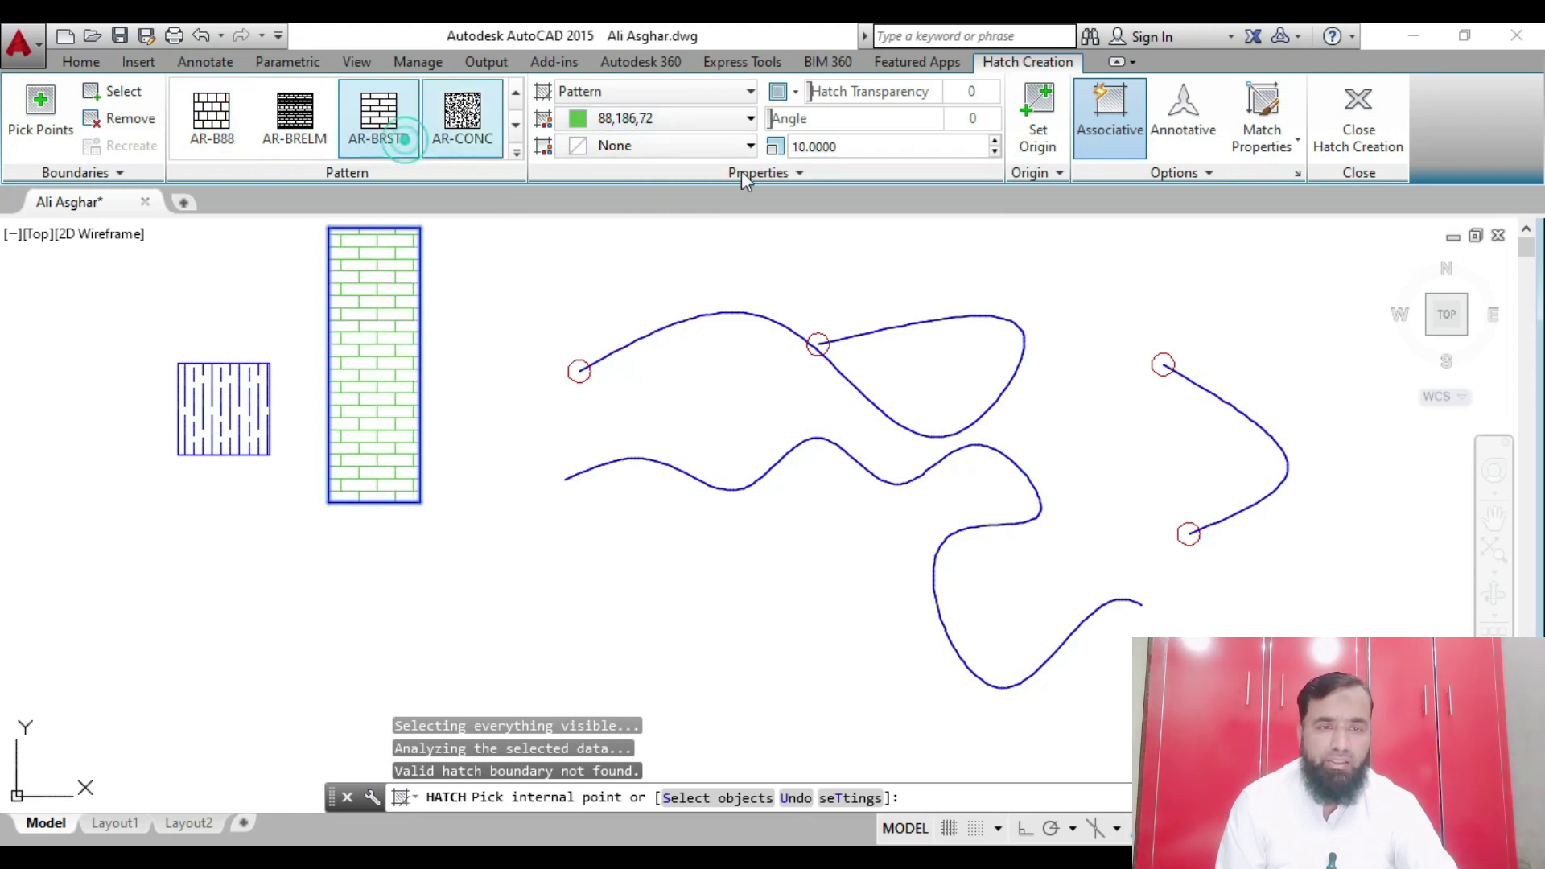
Change the rectangle's hatch type to Solid fill
{"action": "left_click", "coordinate": [676, 91]}
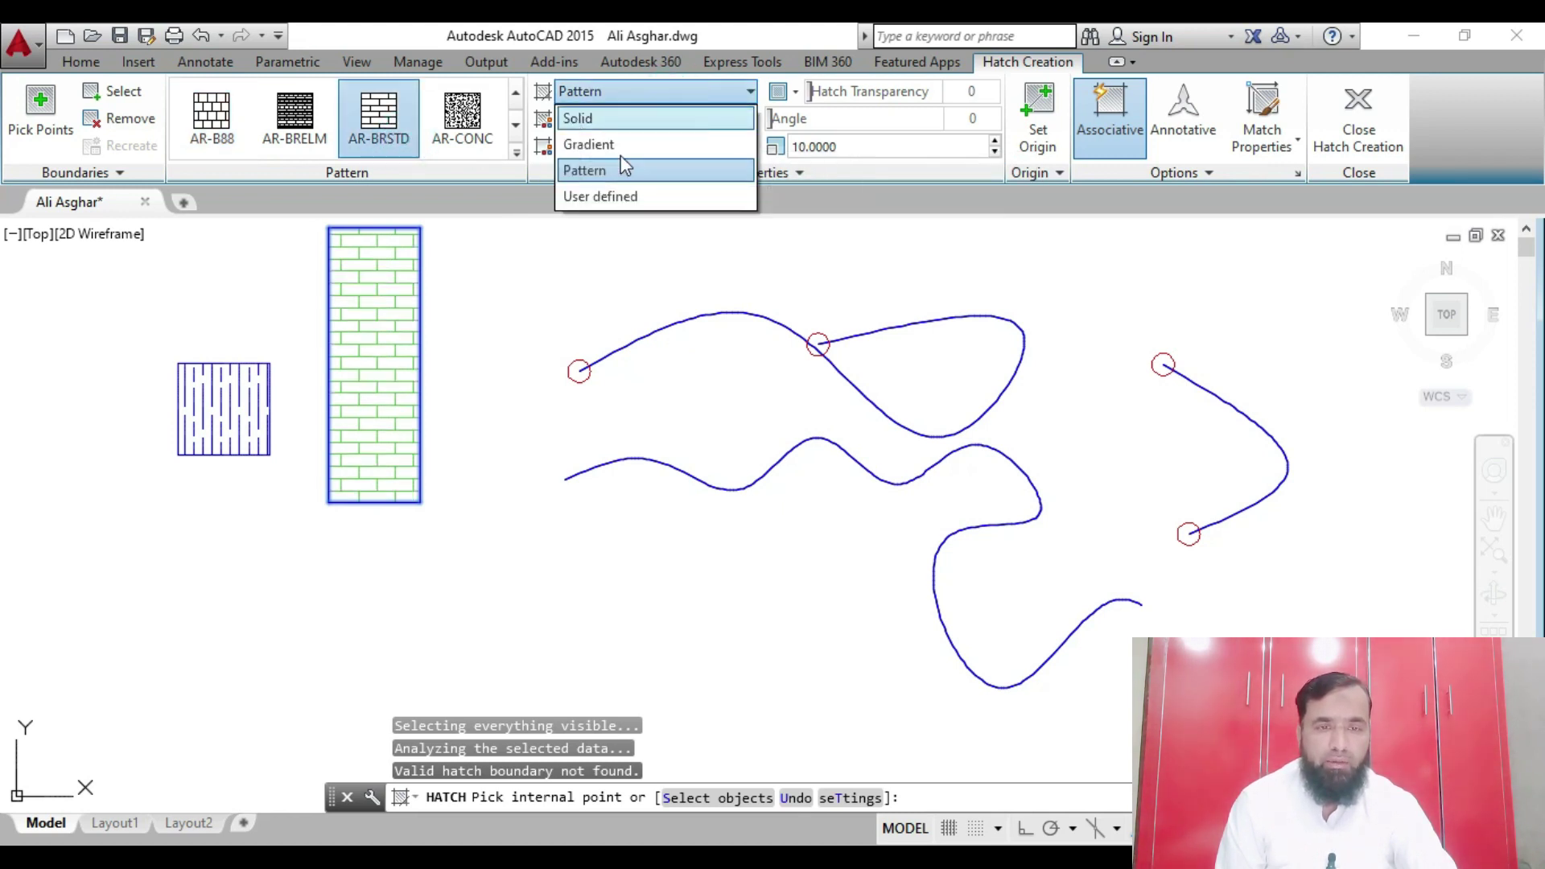
{"action": "left_click", "coordinate": [616, 119]}
{"action": "left_click", "coordinate": [612, 95]}
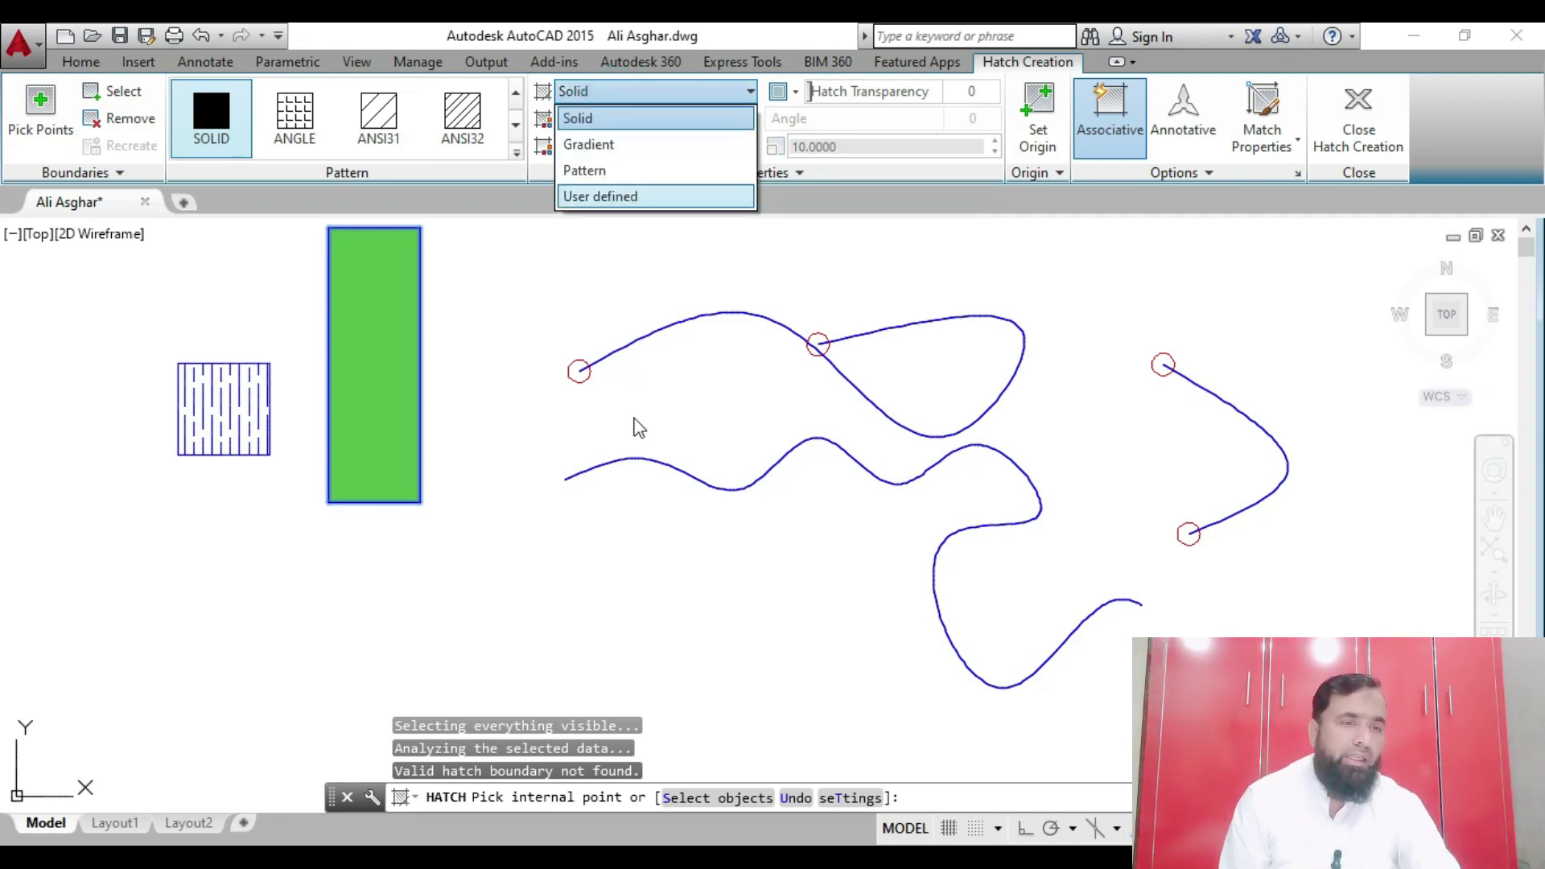
{"action": "key", "text": "Escape"}
End hatching and start a spline, asking for its creation Method
{"action": "key", "text": "Escape"}
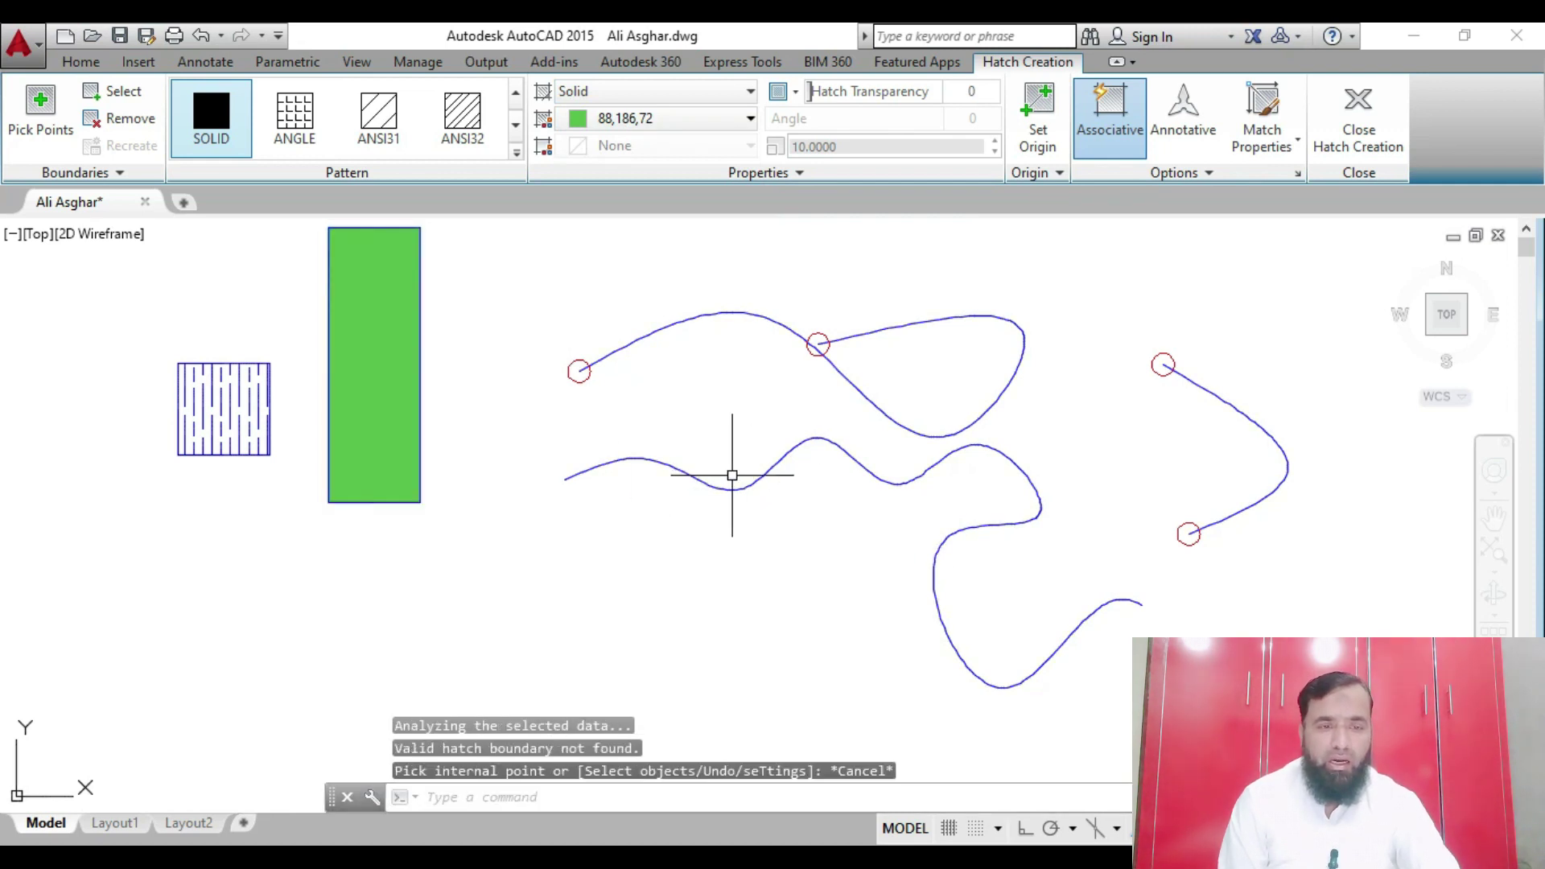
{"action": "key", "text": "Escape"}
{"action": "key", "text": "Escape"}
{"action": "key", "text": "Escape"}
{"action": "scroll", "coordinate": [664, 475], "scroll_direction": "down", "scroll_amount": 3}
{"action": "scroll", "coordinate": [1014, 492], "scroll_direction": "up", "scroll_amount": 5}
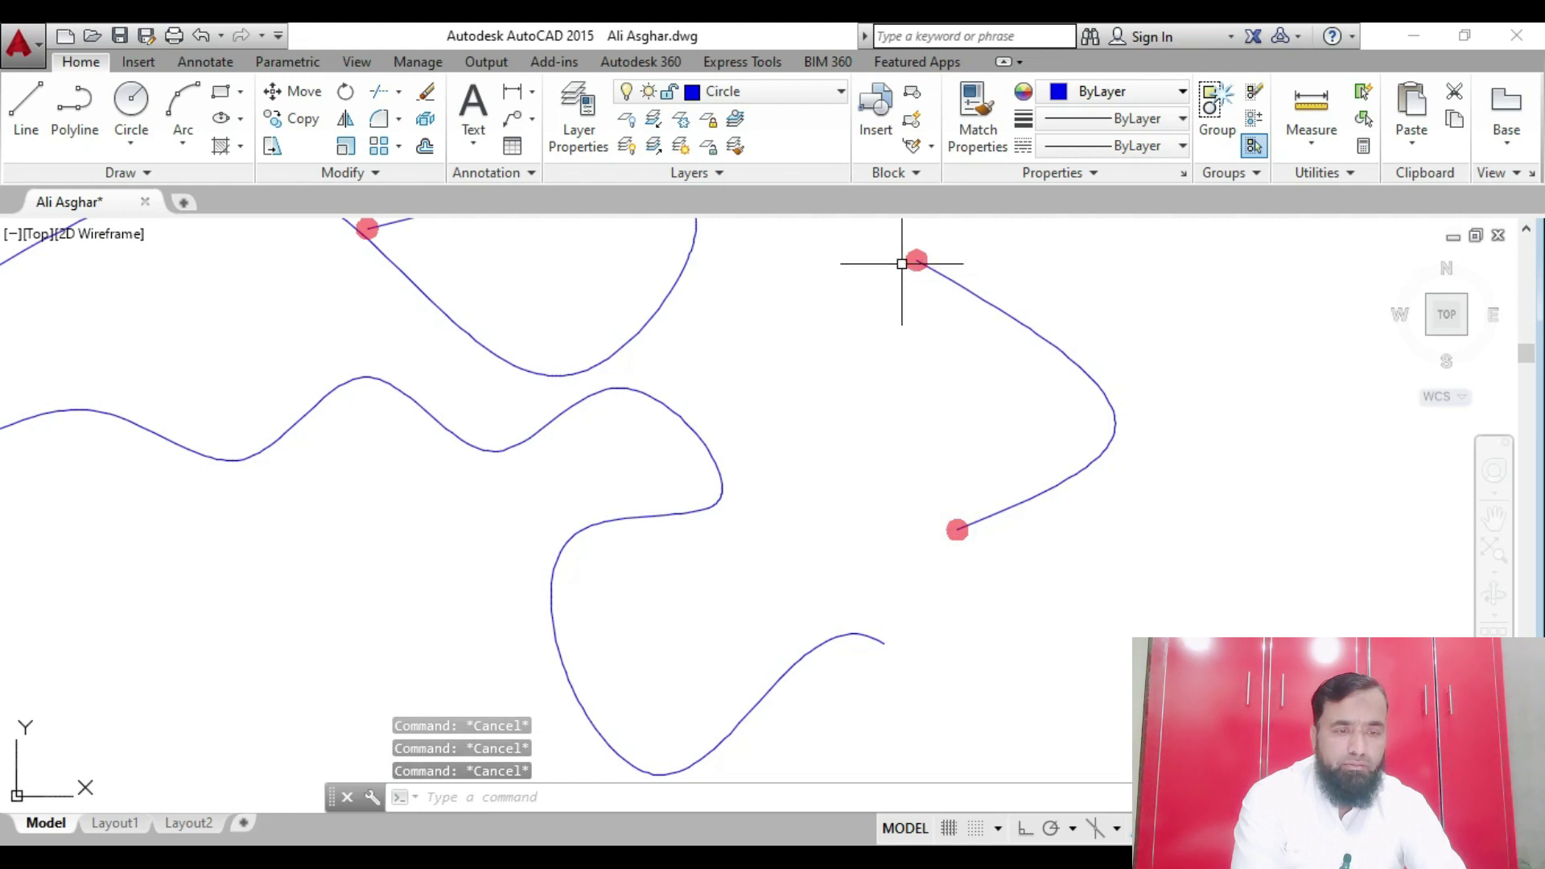
{"action": "scroll", "coordinate": [955, 528], "scroll_direction": "down", "scroll_amount": 4}
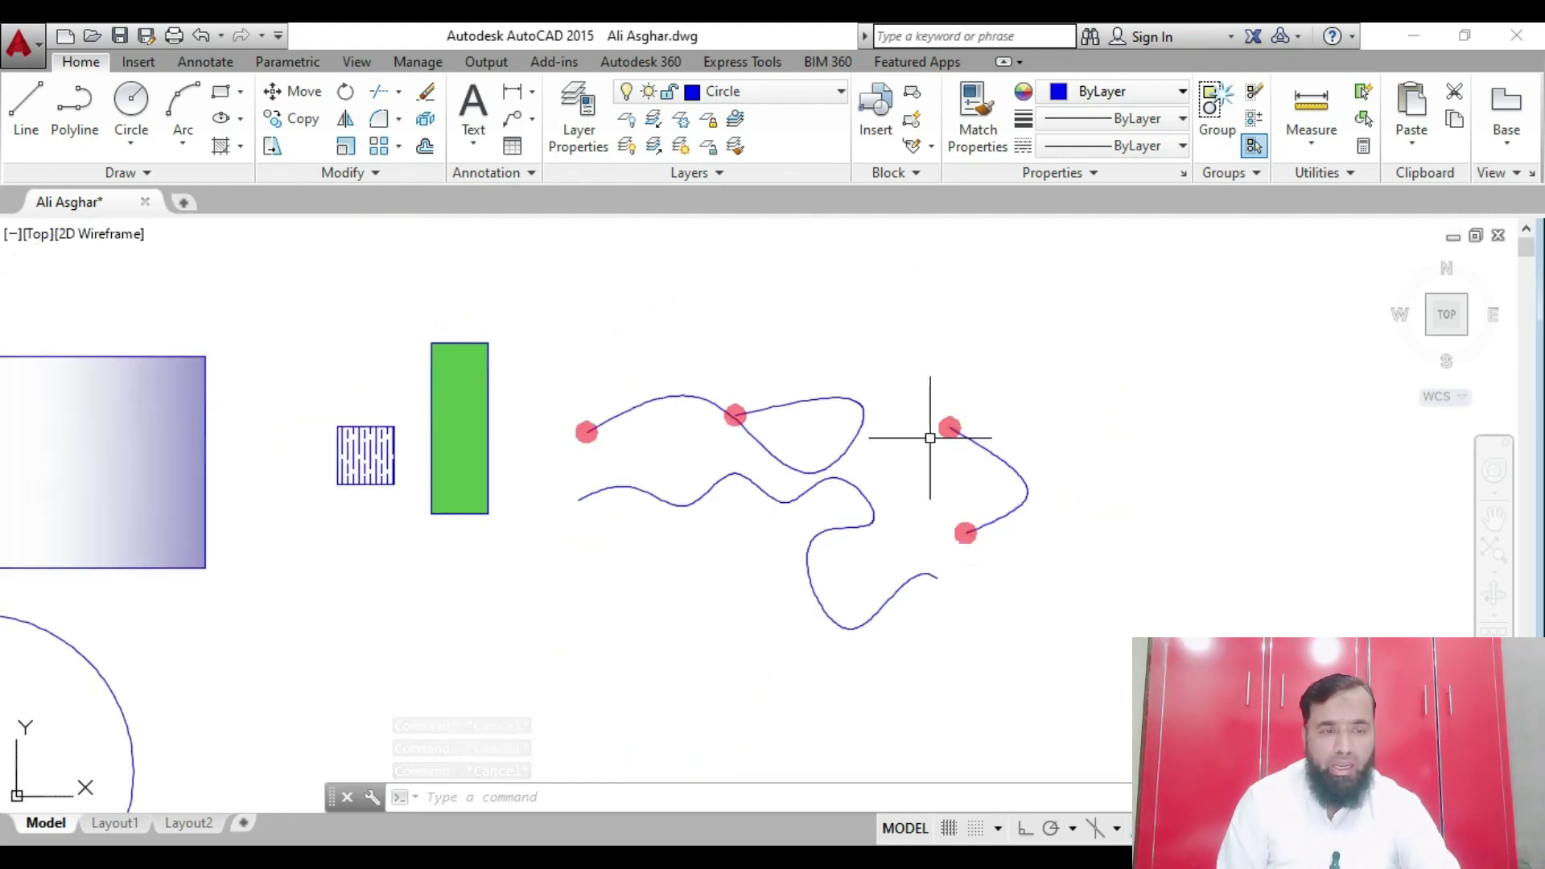
{"action": "scroll", "coordinate": [950, 433], "scroll_direction": "up", "scroll_amount": 2}
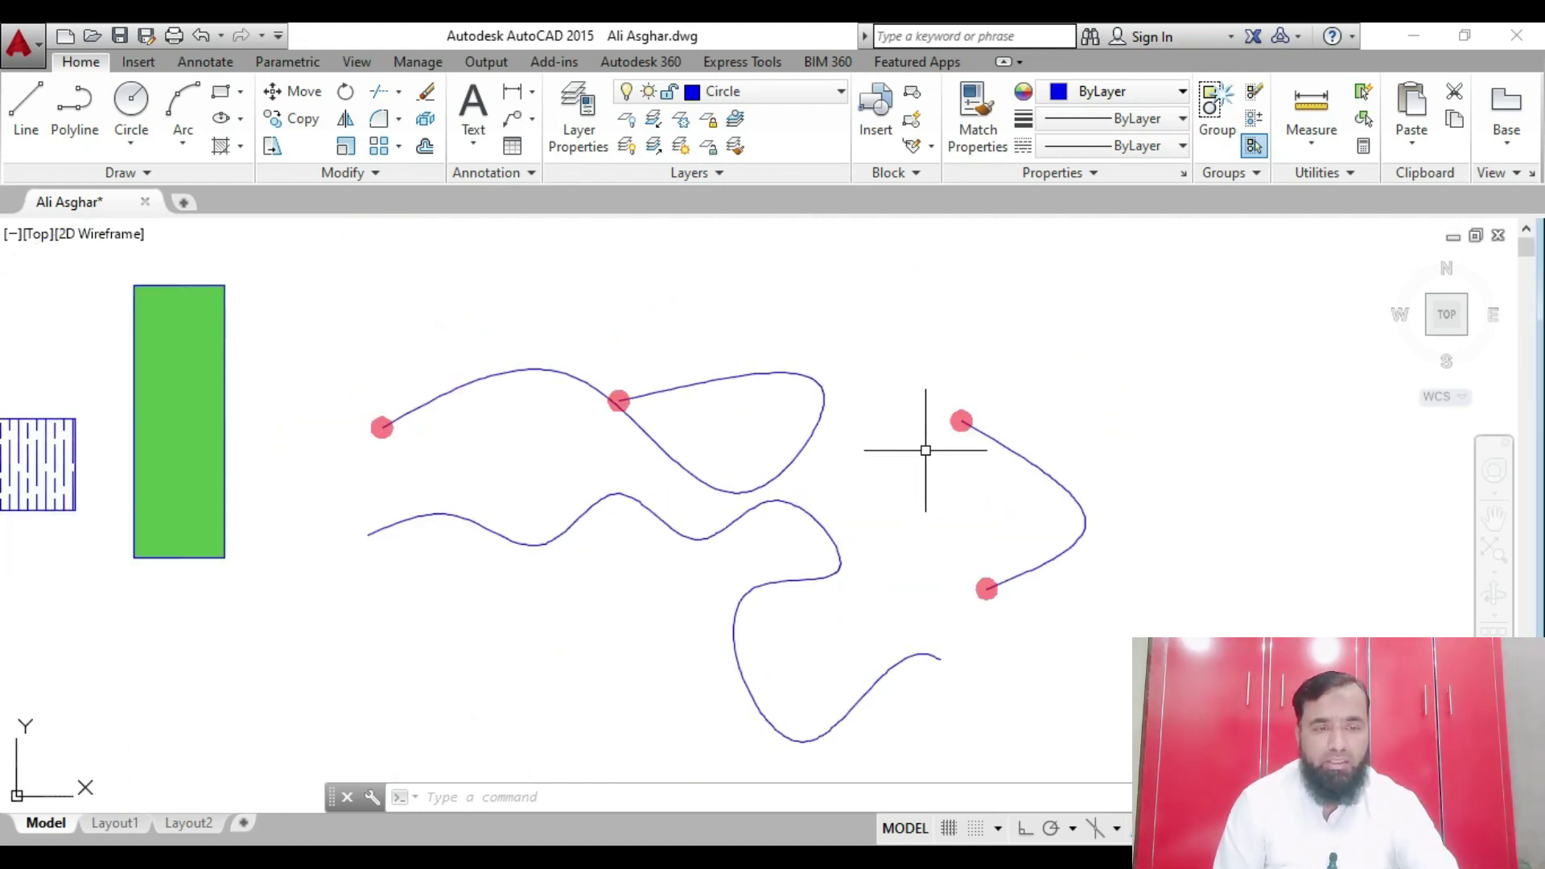
{"action": "type", "text": "spl"}
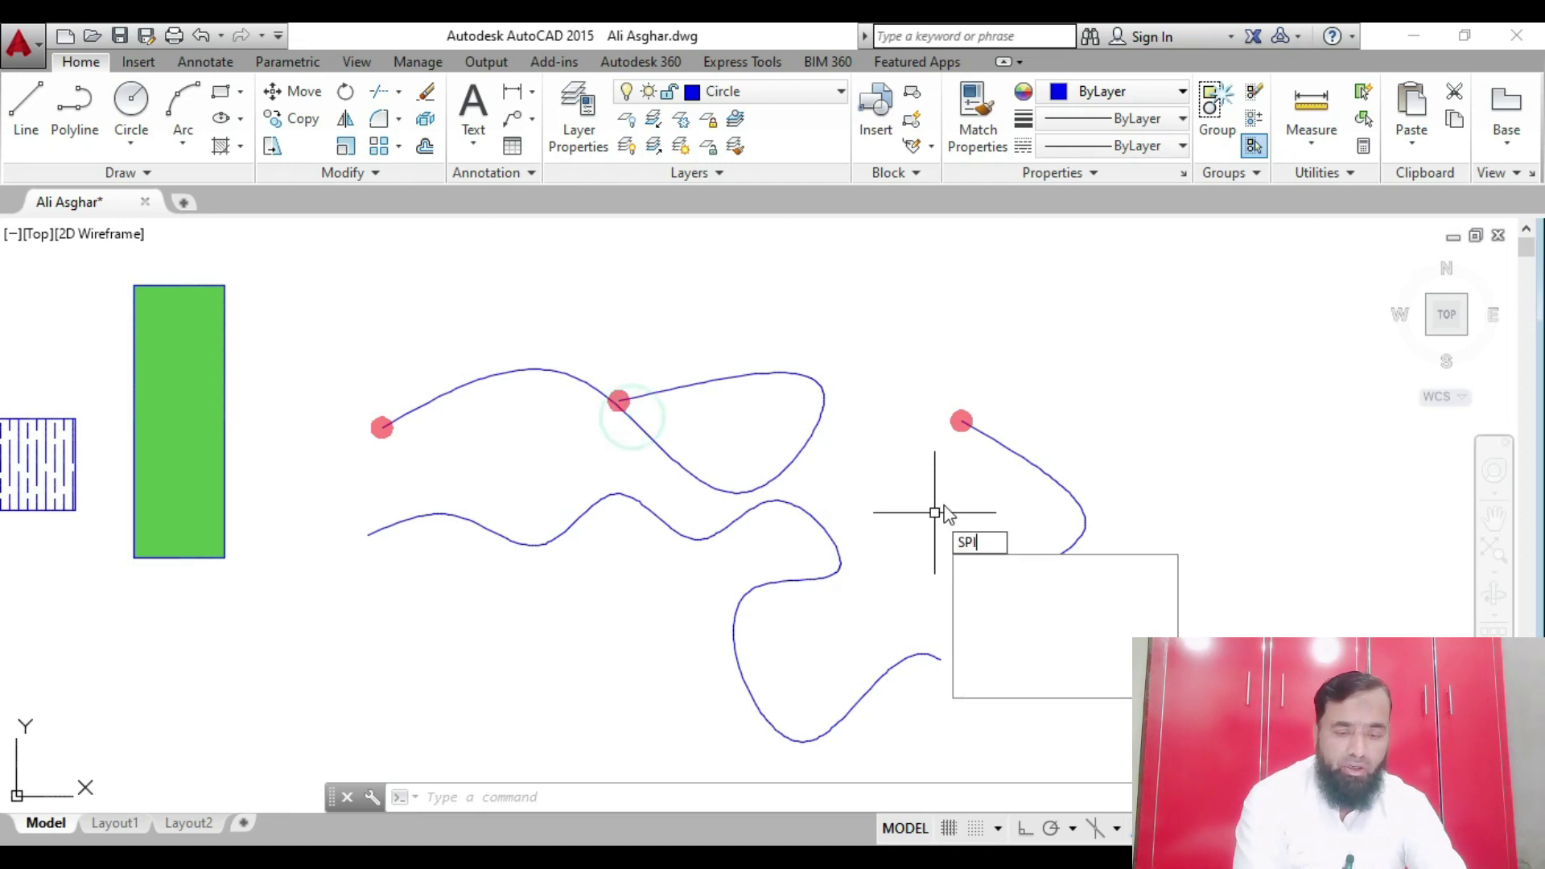
{"action": "key", "text": "Return"}
{"action": "type", "text": "m"}
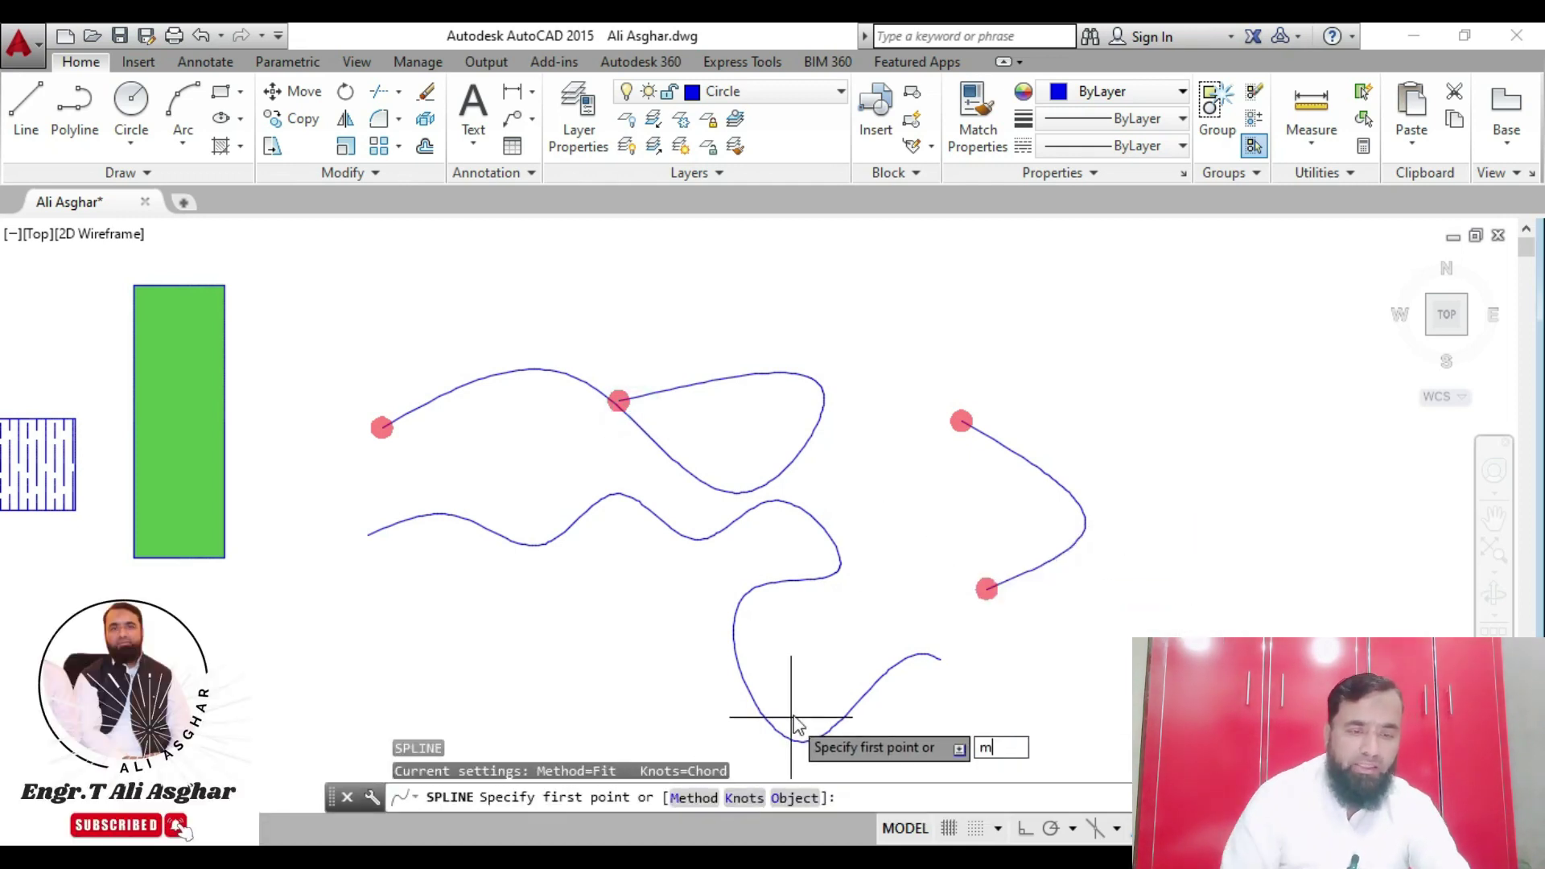
{"action": "key", "text": "Return"}
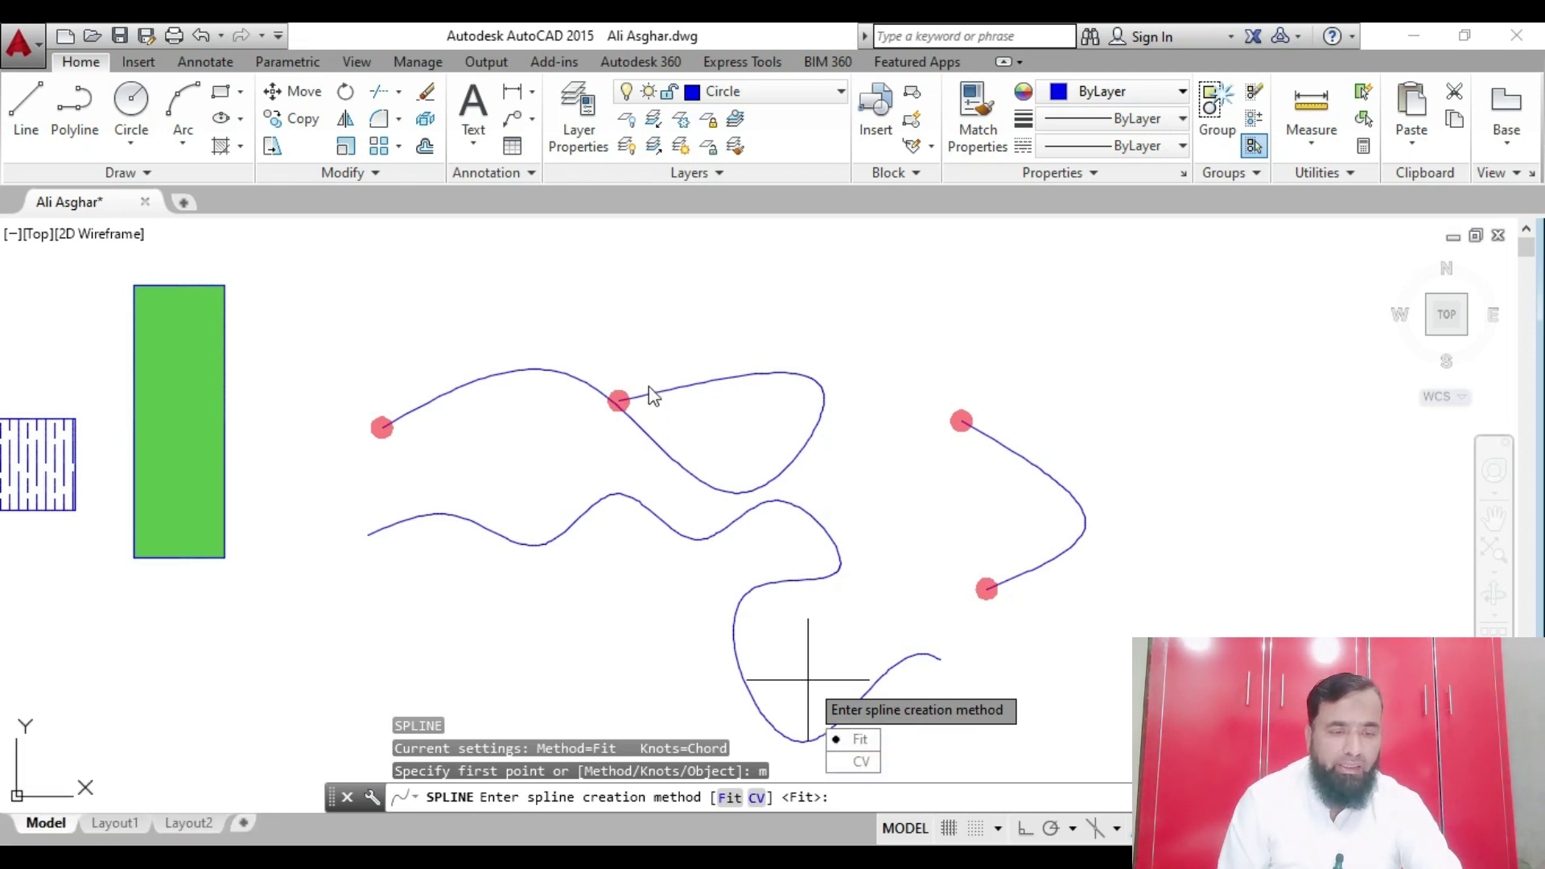
Place CV spline vertices around the short right curve and close the loop
{"action": "left_click", "coordinate": [855, 763]}
{"action": "left_click", "coordinate": [867, 450]}
{"action": "left_click", "coordinate": [934, 354]}
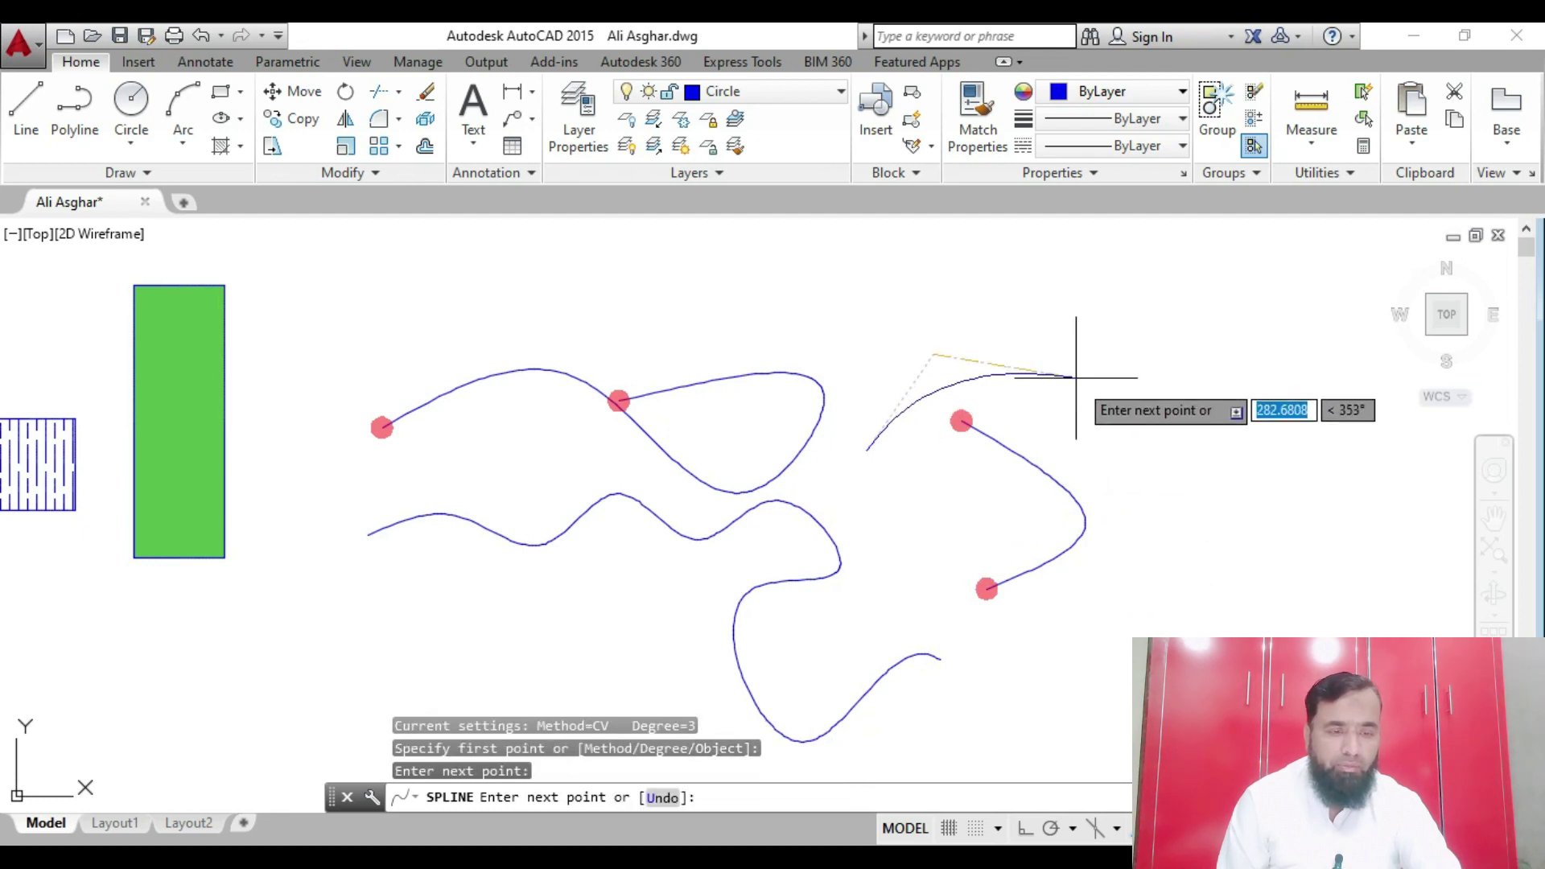
{"action": "left_click", "coordinate": [1120, 423]}
{"action": "left_click", "coordinate": [1171, 638]}
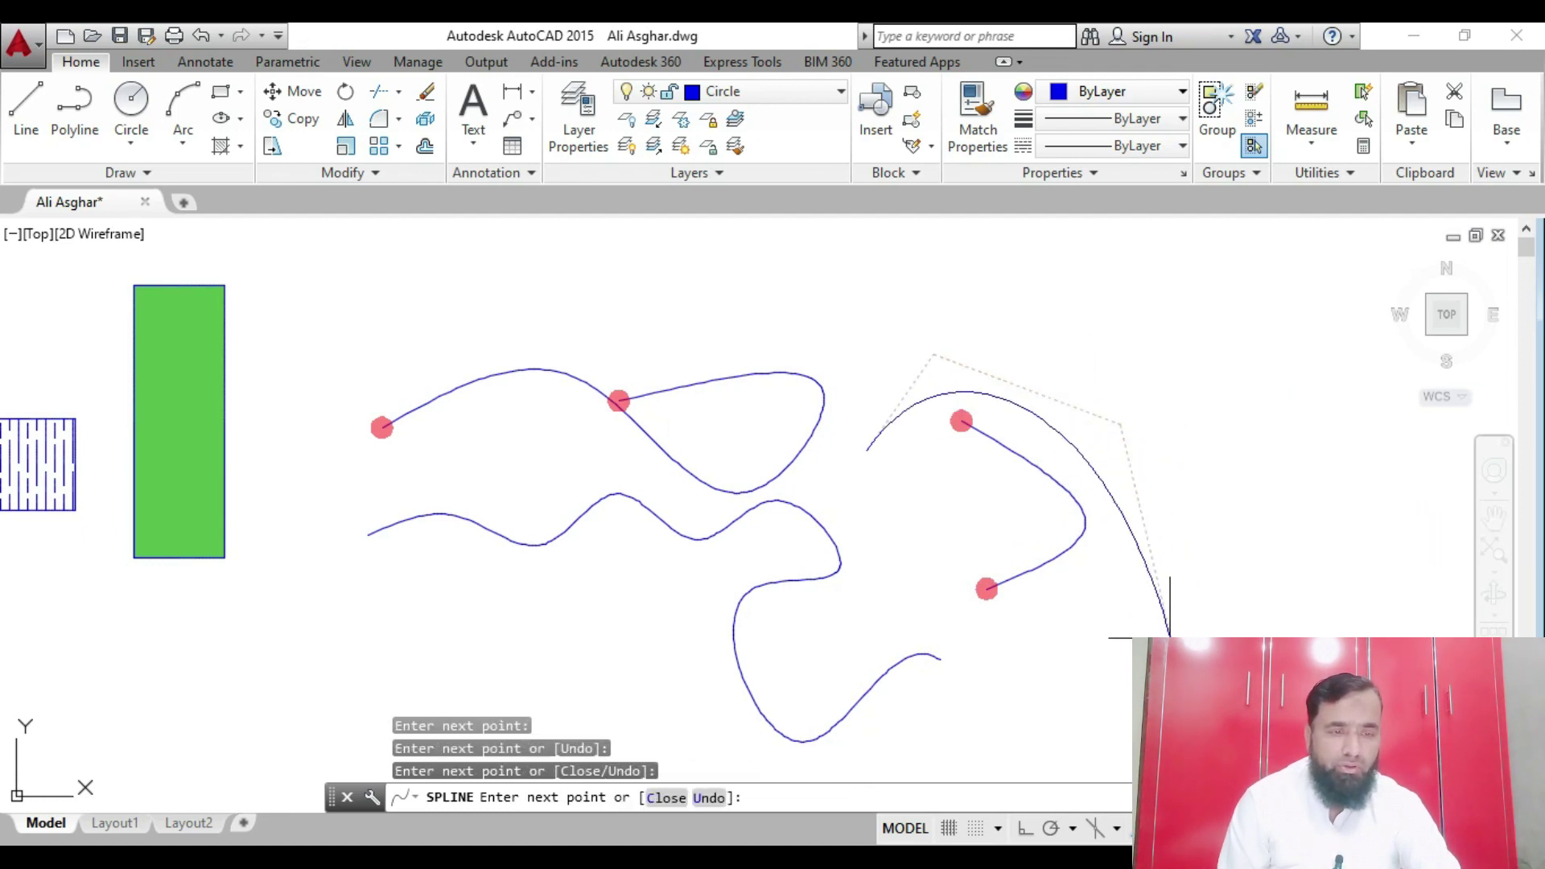
{"action": "left_click", "coordinate": [999, 673]}
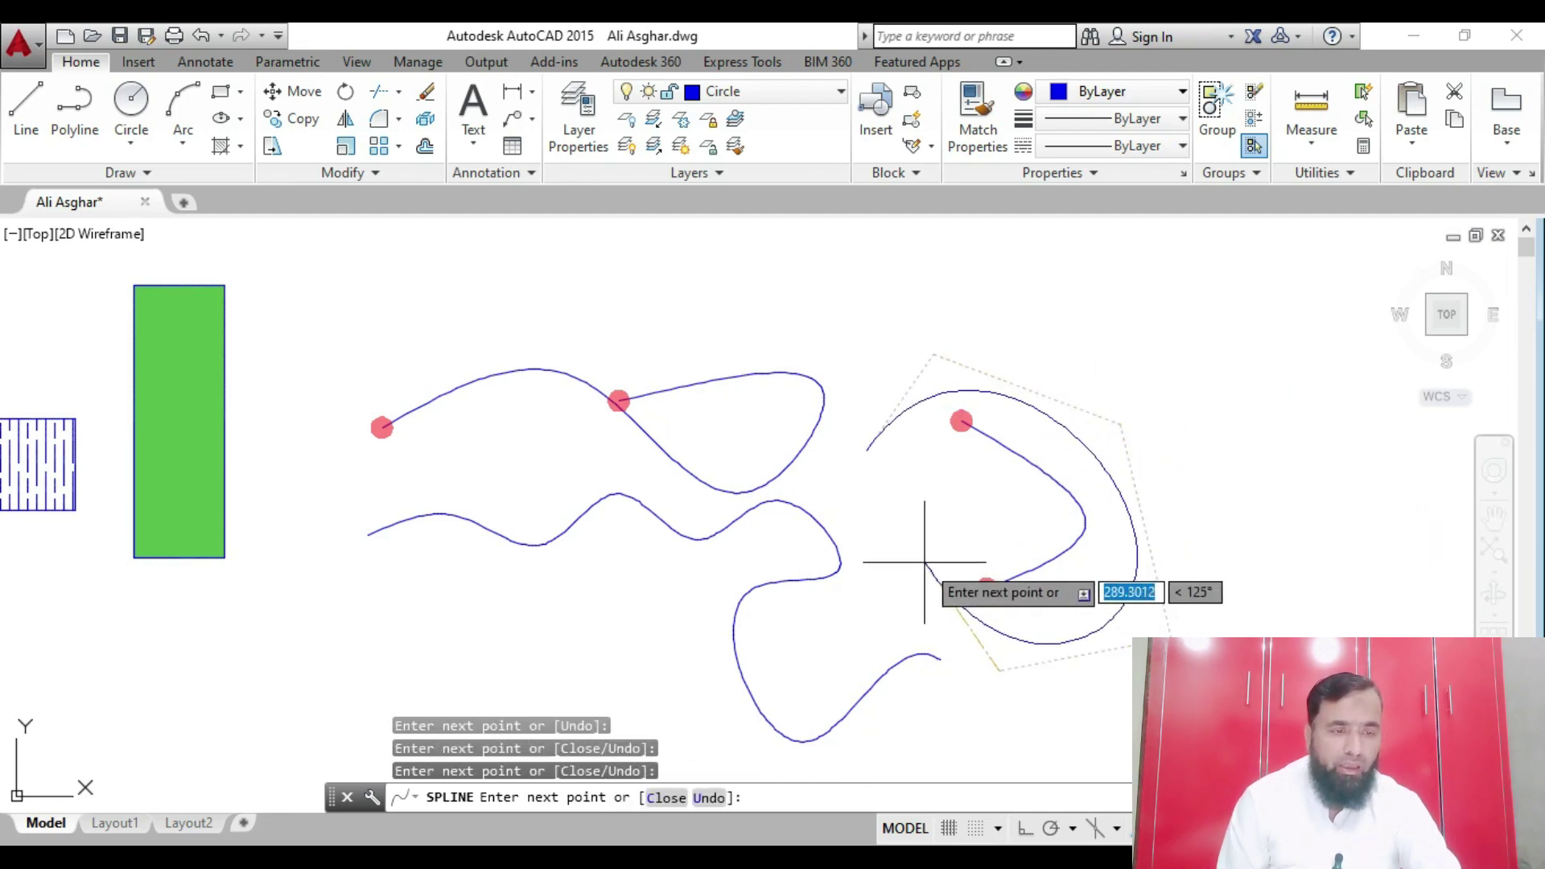
{"action": "left_click", "coordinate": [867, 449]}
{"action": "right_click", "coordinate": [867, 449]}
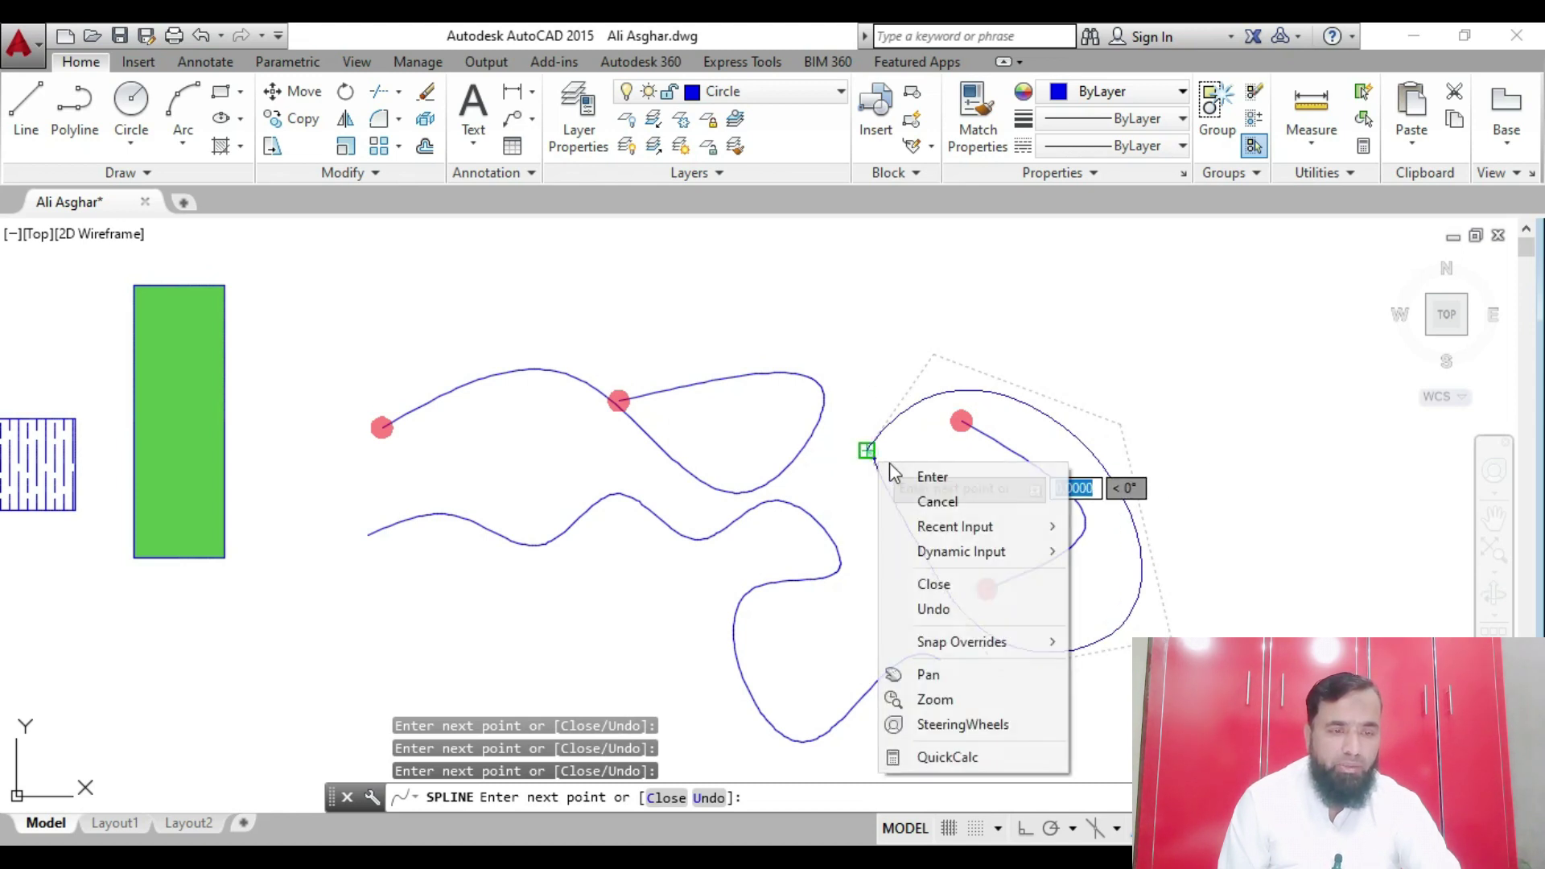
{"action": "left_click", "coordinate": [934, 476]}
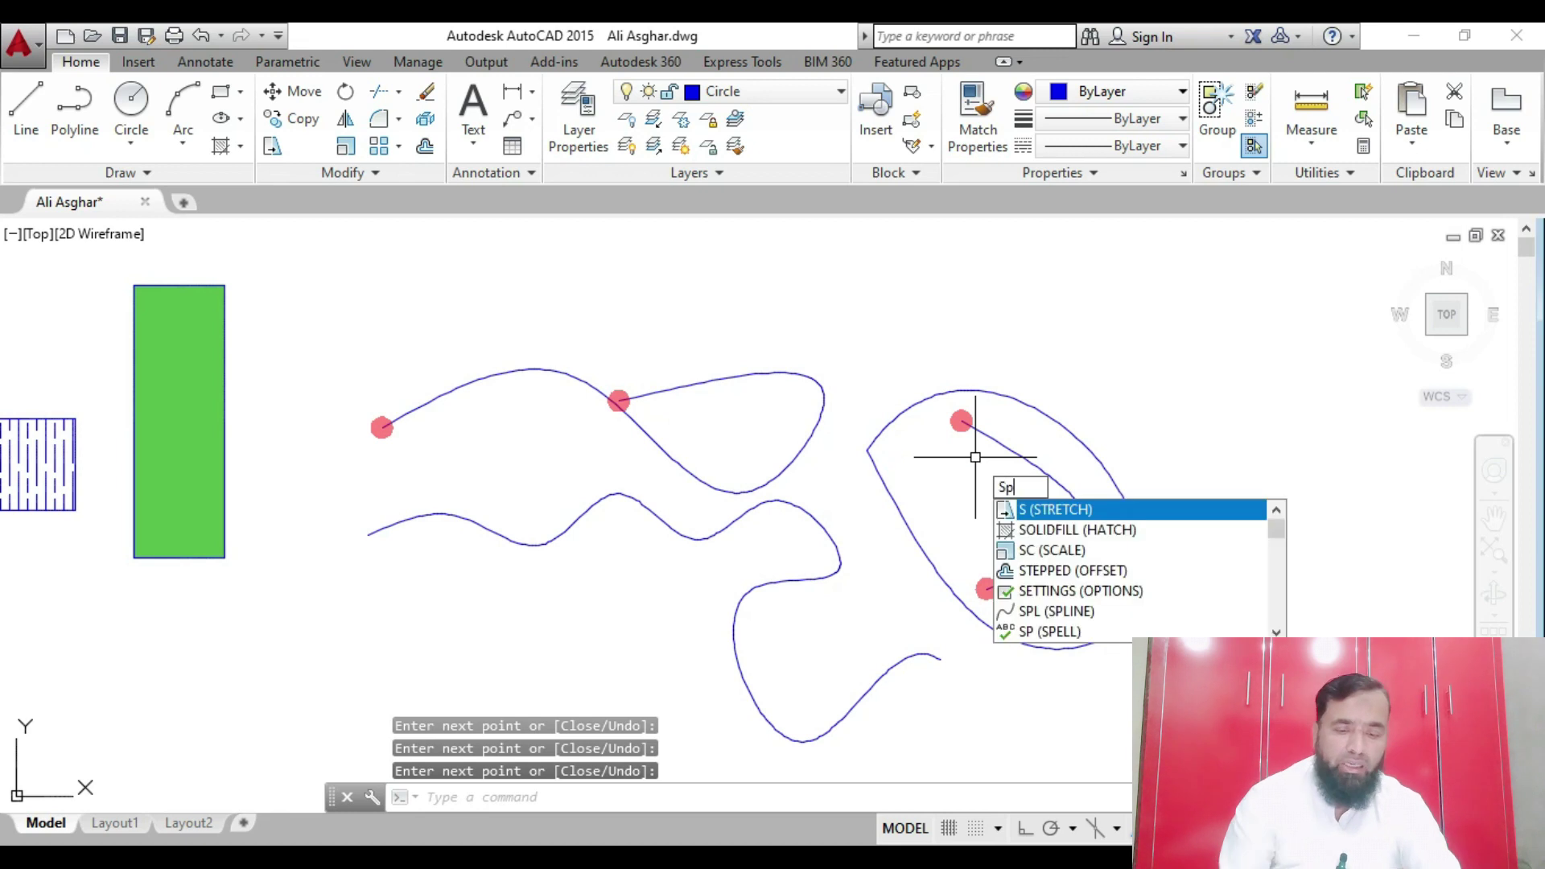
Cancel a misplaced spline and restart it with the CV creation method
{"action": "key", "text": "Return"}
{"action": "left_click", "coordinate": [1086, 331]}
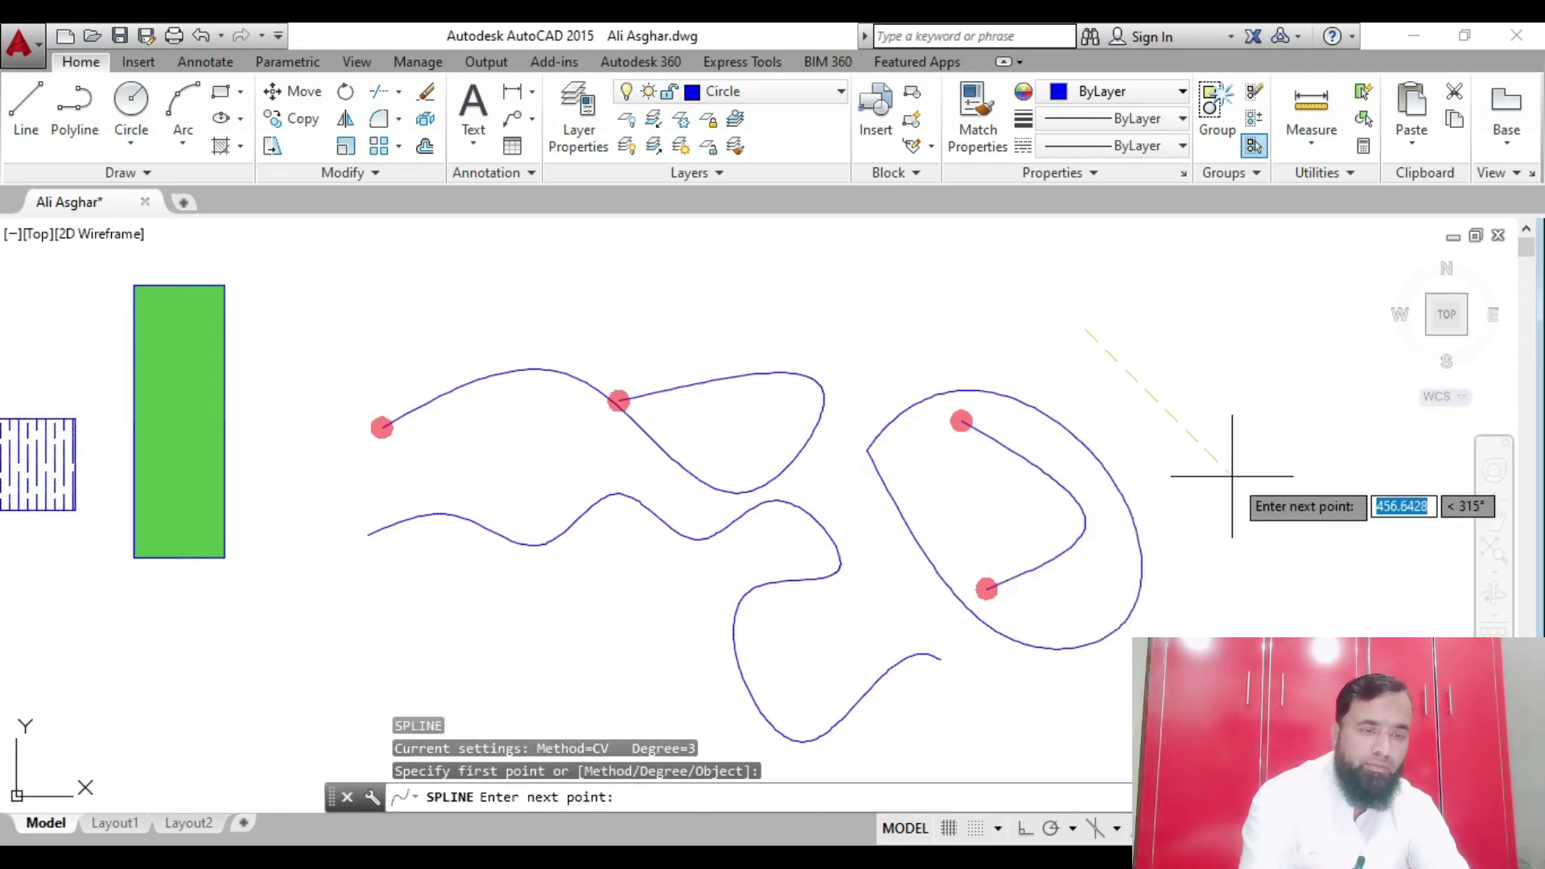
{"action": "key", "text": "Escape"}
{"action": "type", "text": "pl"}
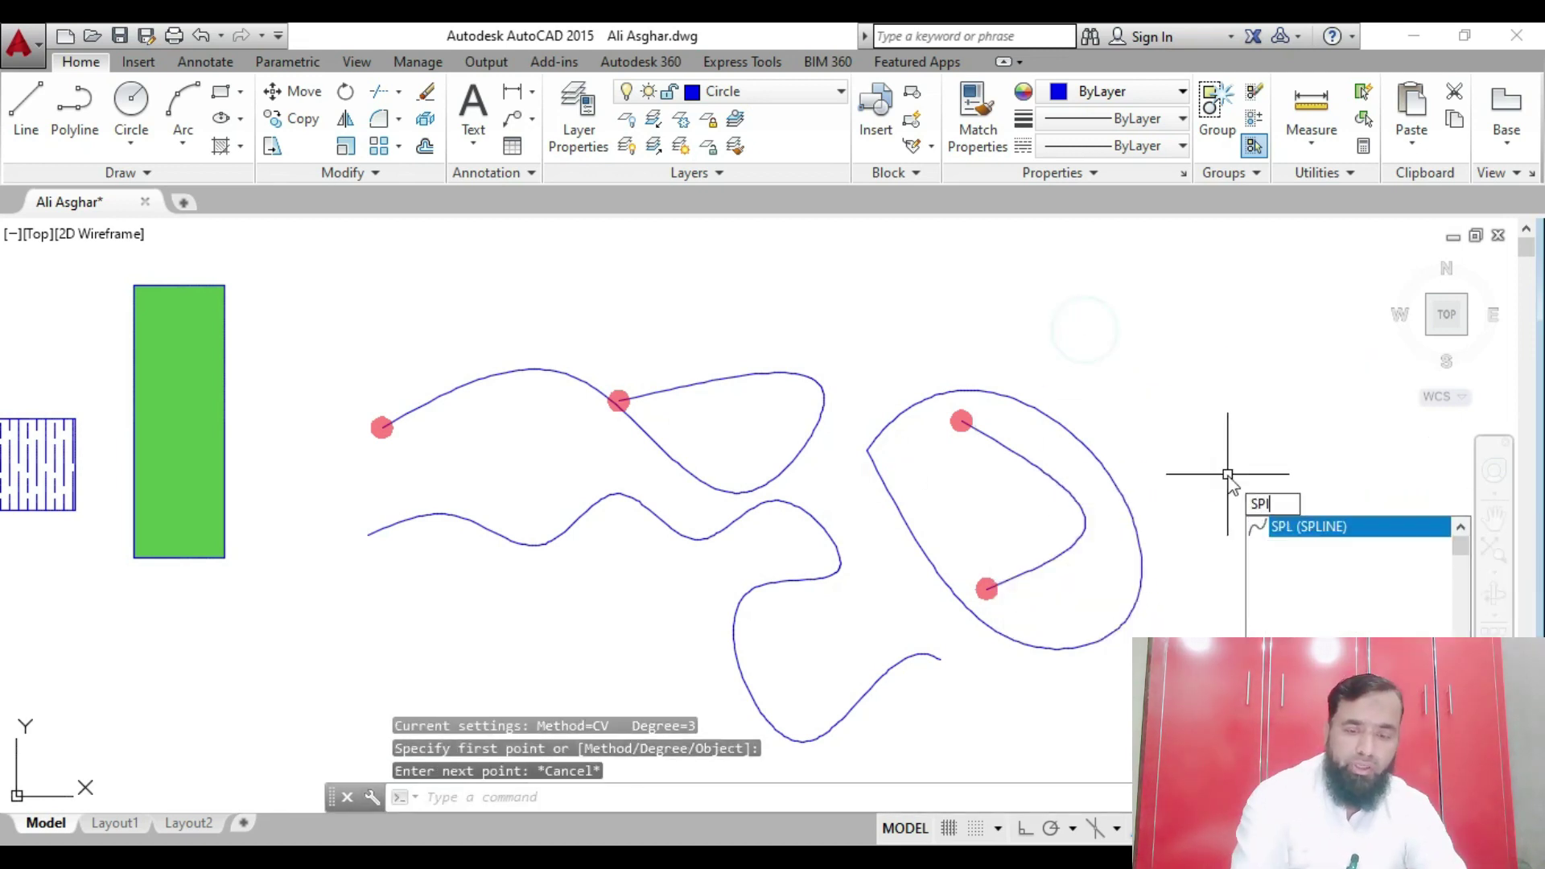
{"action": "key", "text": "Return"}
{"action": "type", "text": "m"}
{"action": "key", "text": "Return"}
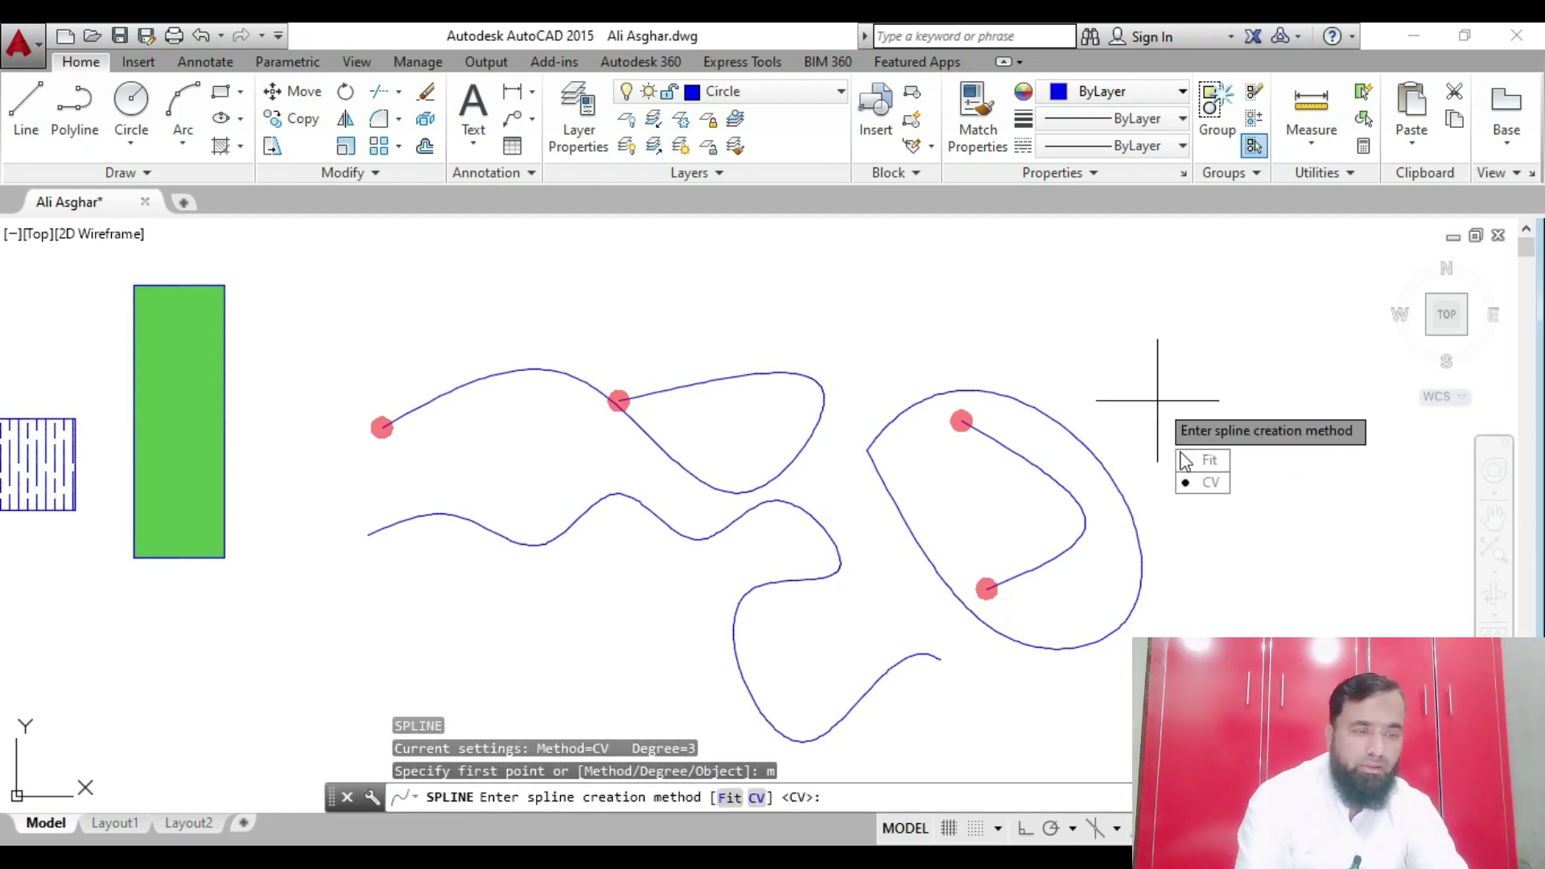
{"action": "left_click", "coordinate": [1213, 485]}
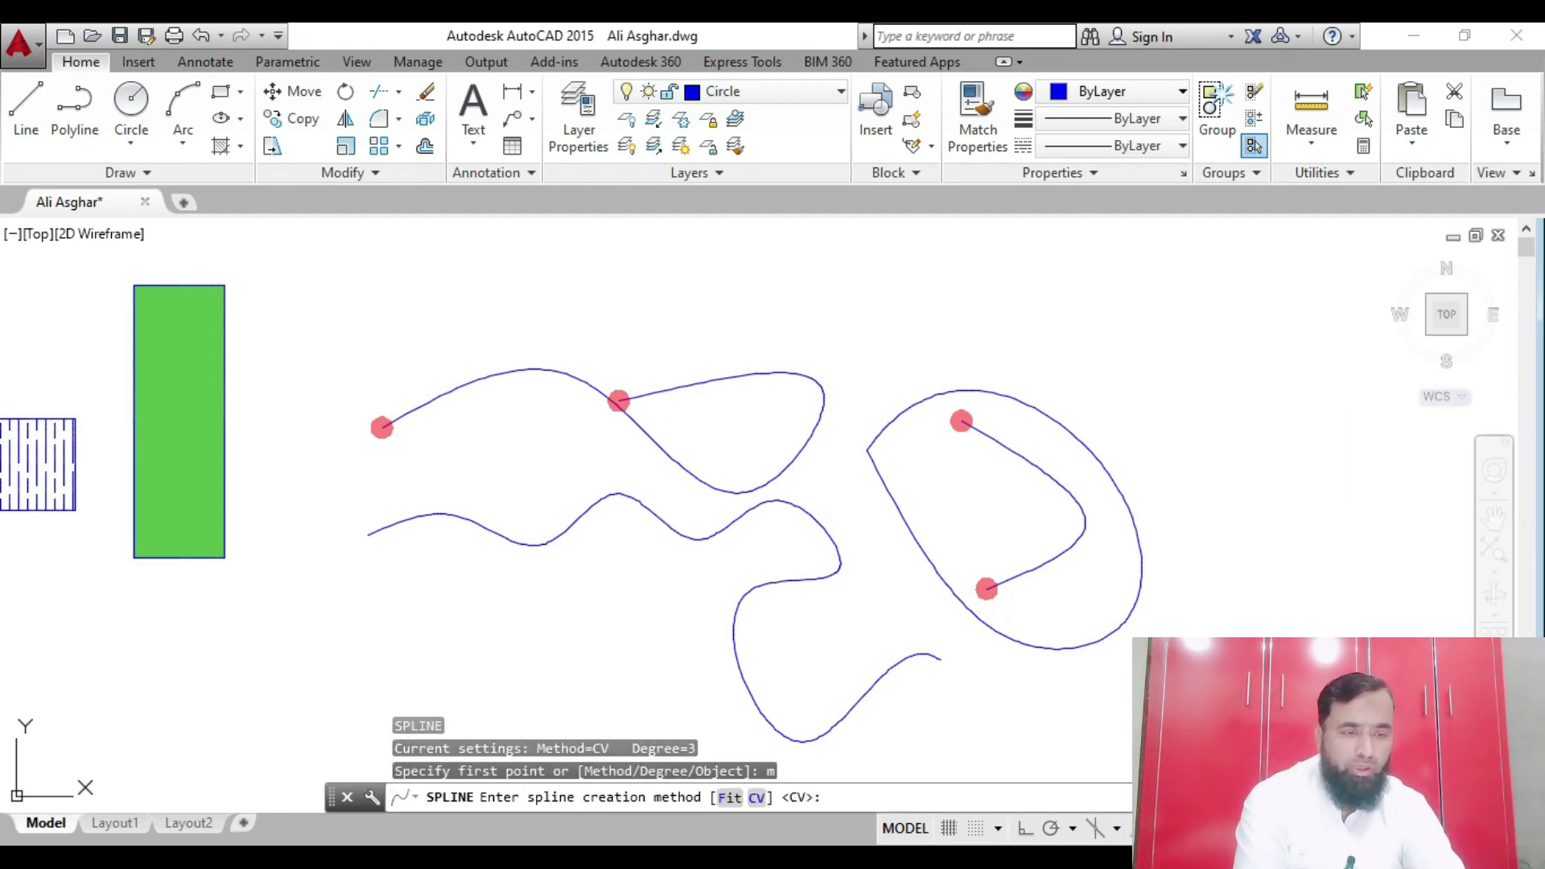
Place the spline's points down the far right using distances 300 and 350, leaving it open
{"action": "left_click", "coordinate": [1117, 311]}
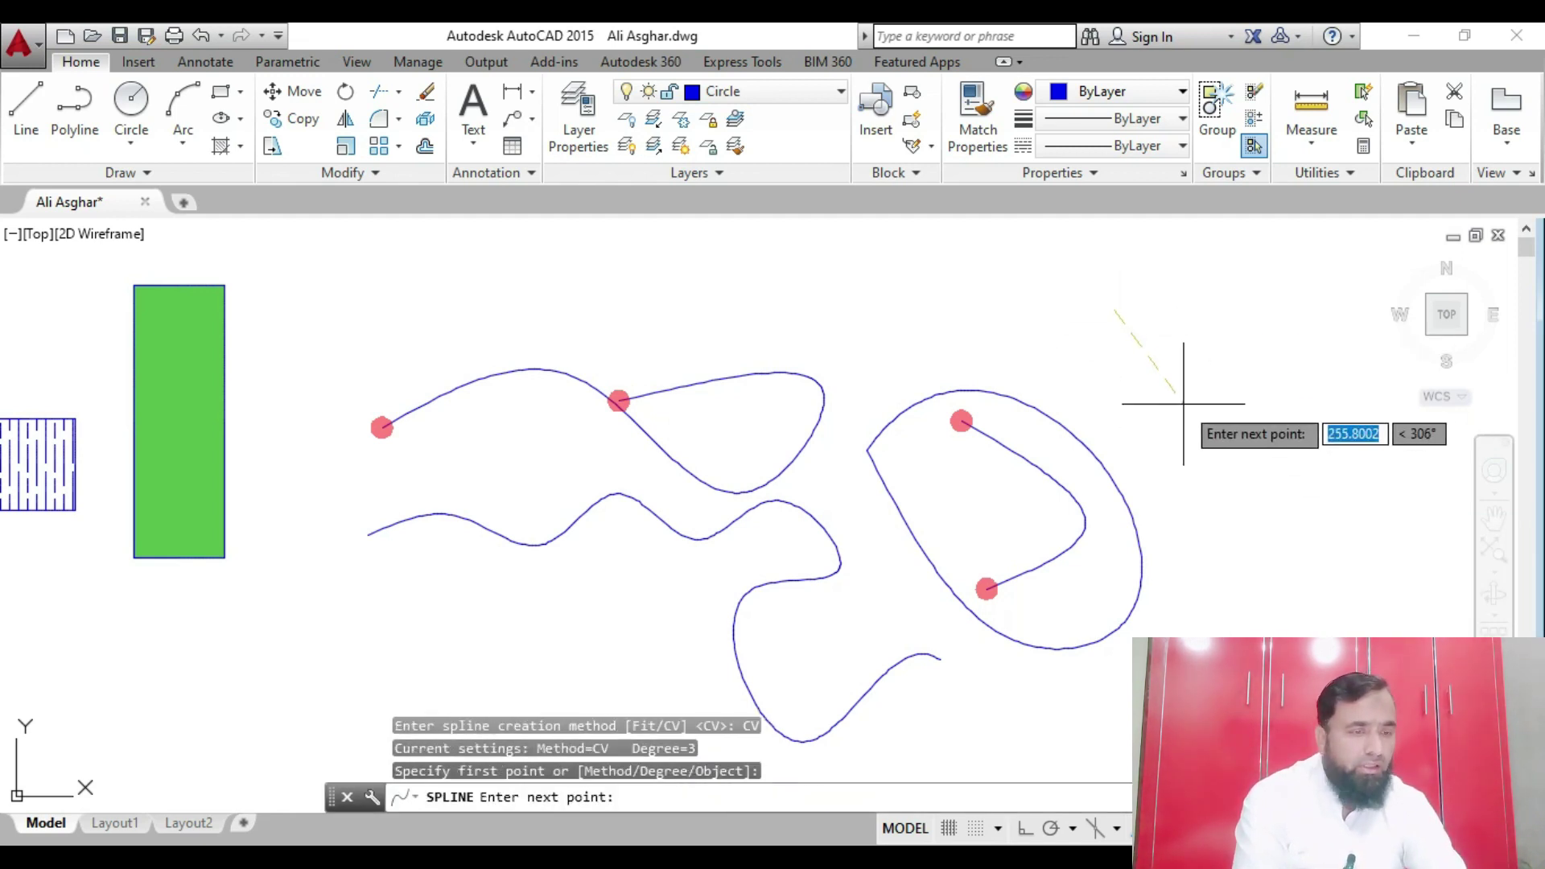
{"action": "left_click", "coordinate": [1220, 322]}
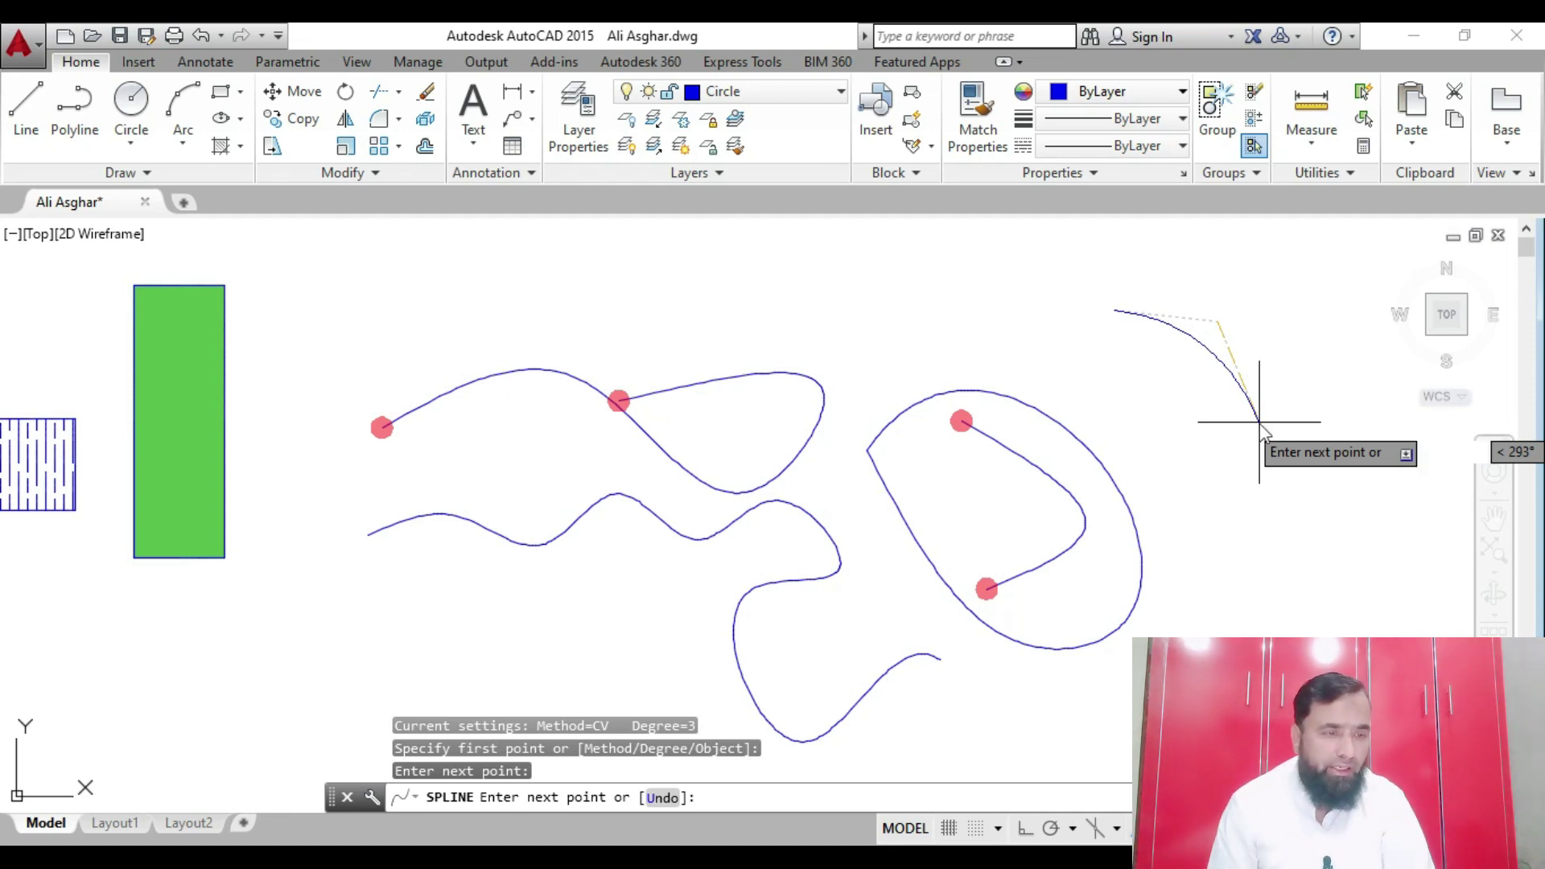
{"action": "type", "text": "300"}
{"action": "key", "text": "Return"}
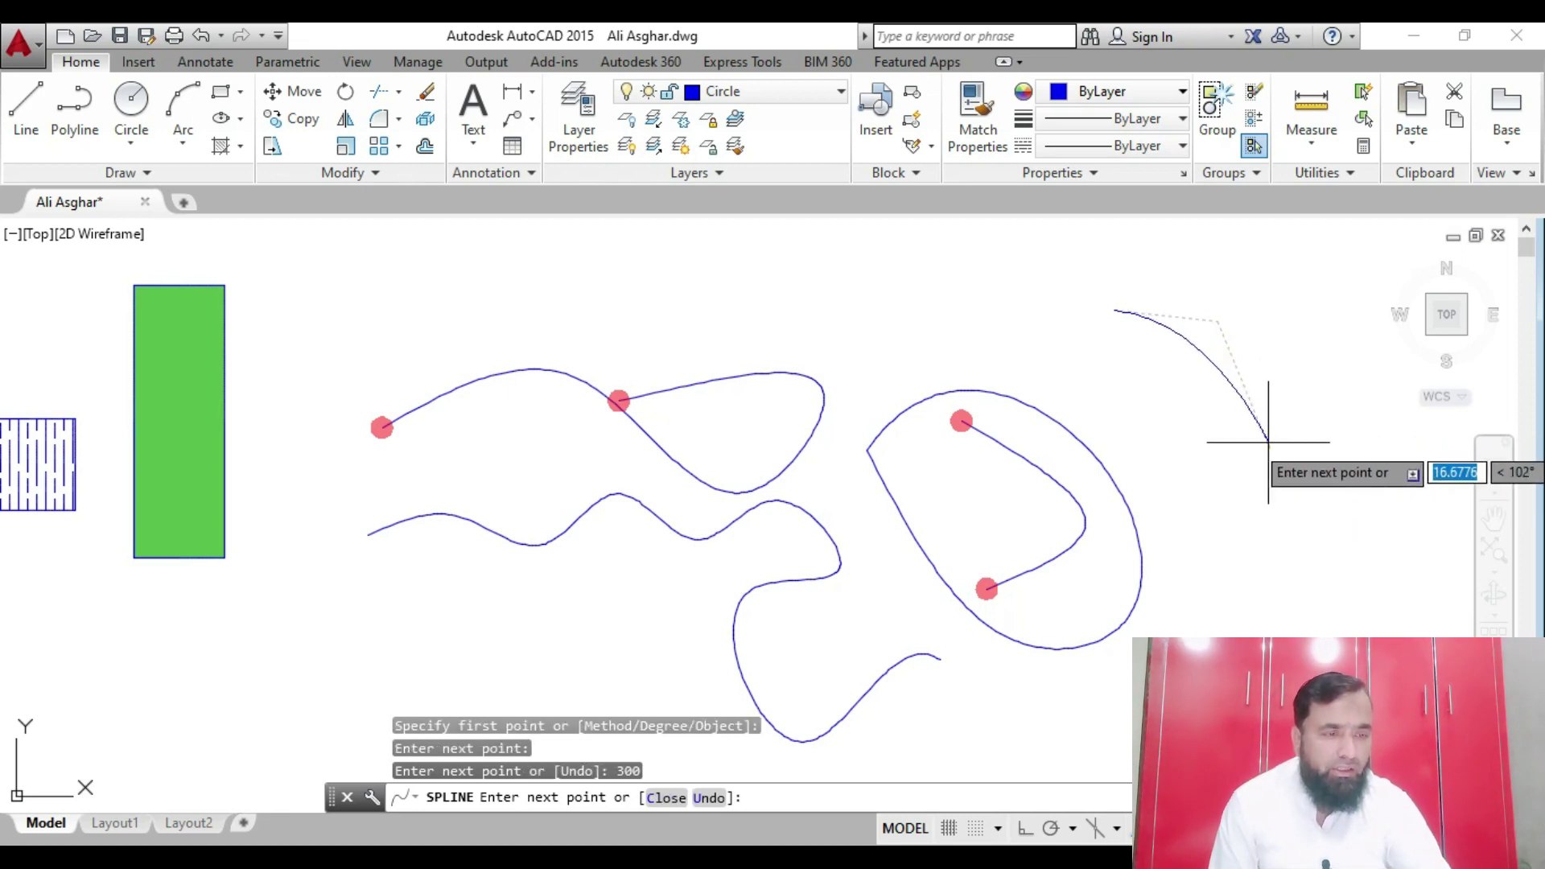
{"action": "left_click", "coordinate": [1270, 442]}
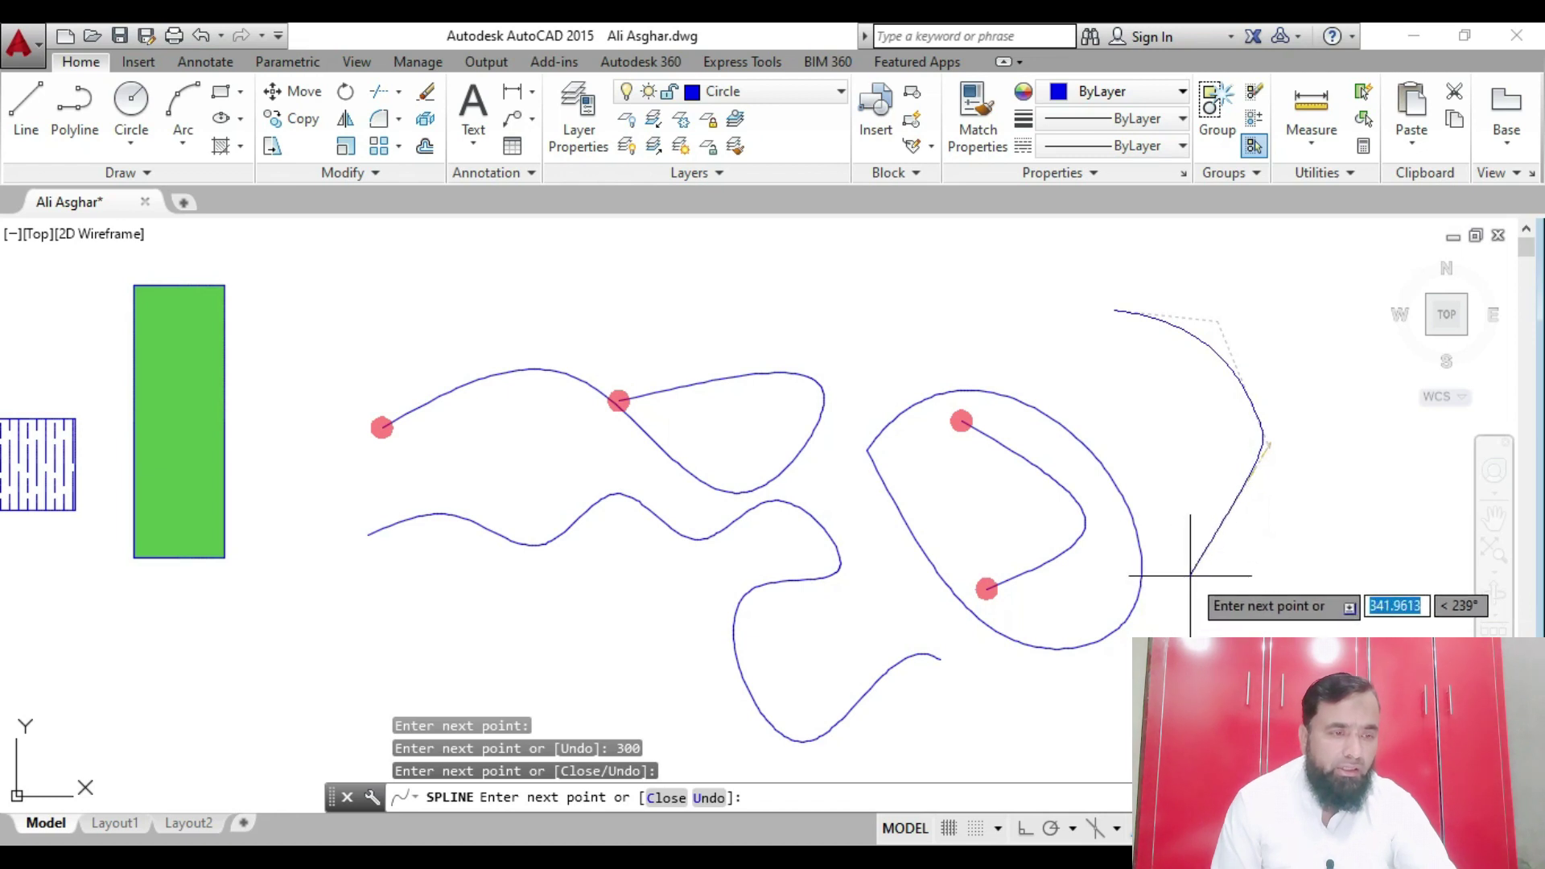
{"action": "type", "text": "50"}
{"action": "key", "text": "Return"}
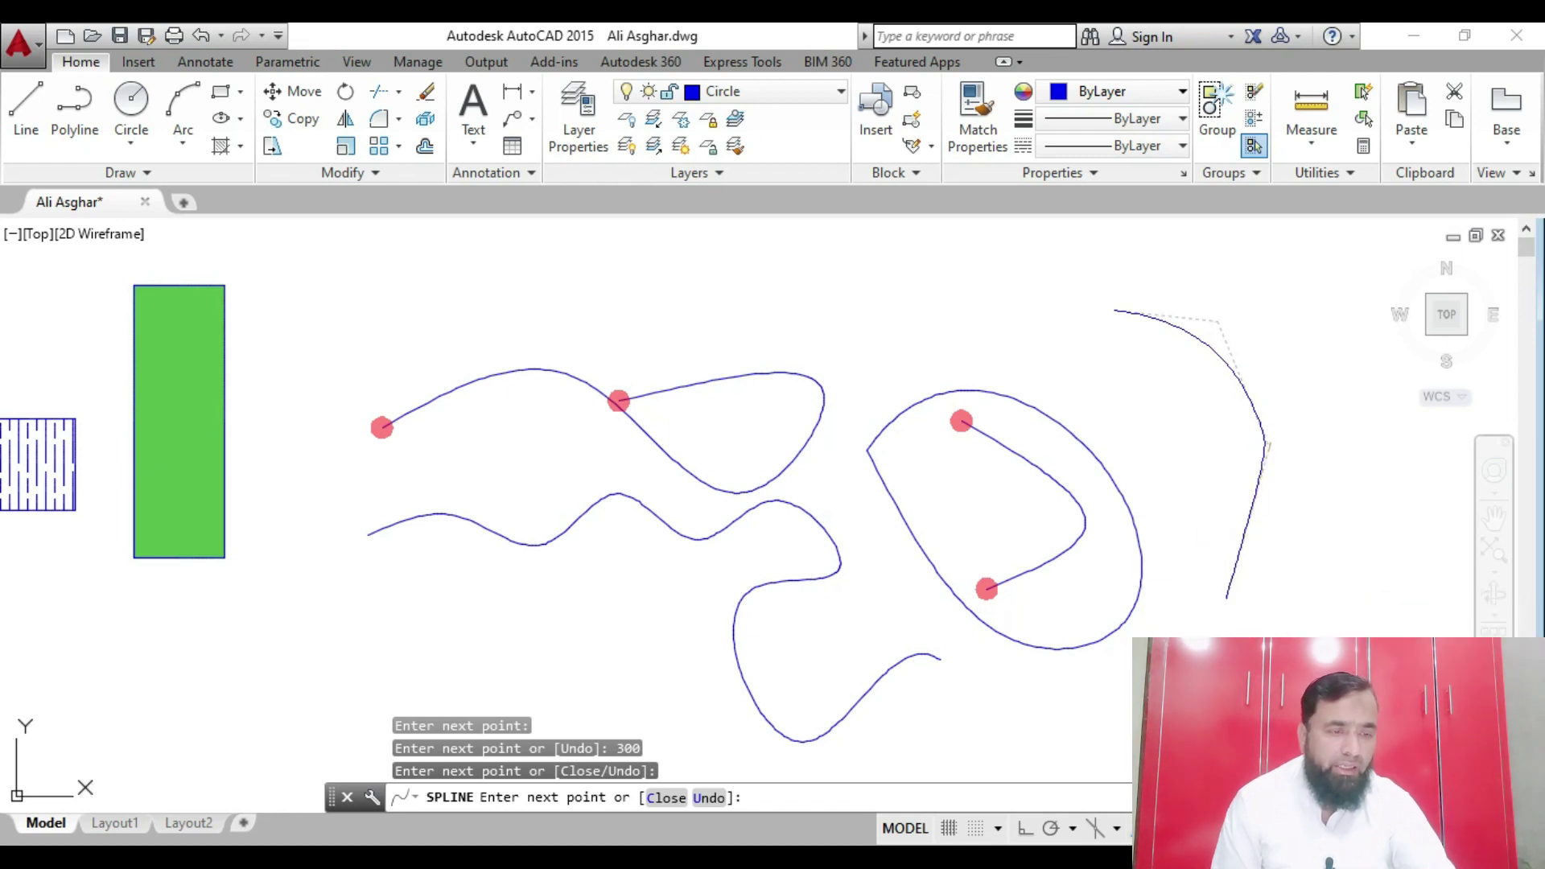
{"action": "left_click", "coordinate": [1226, 601]}
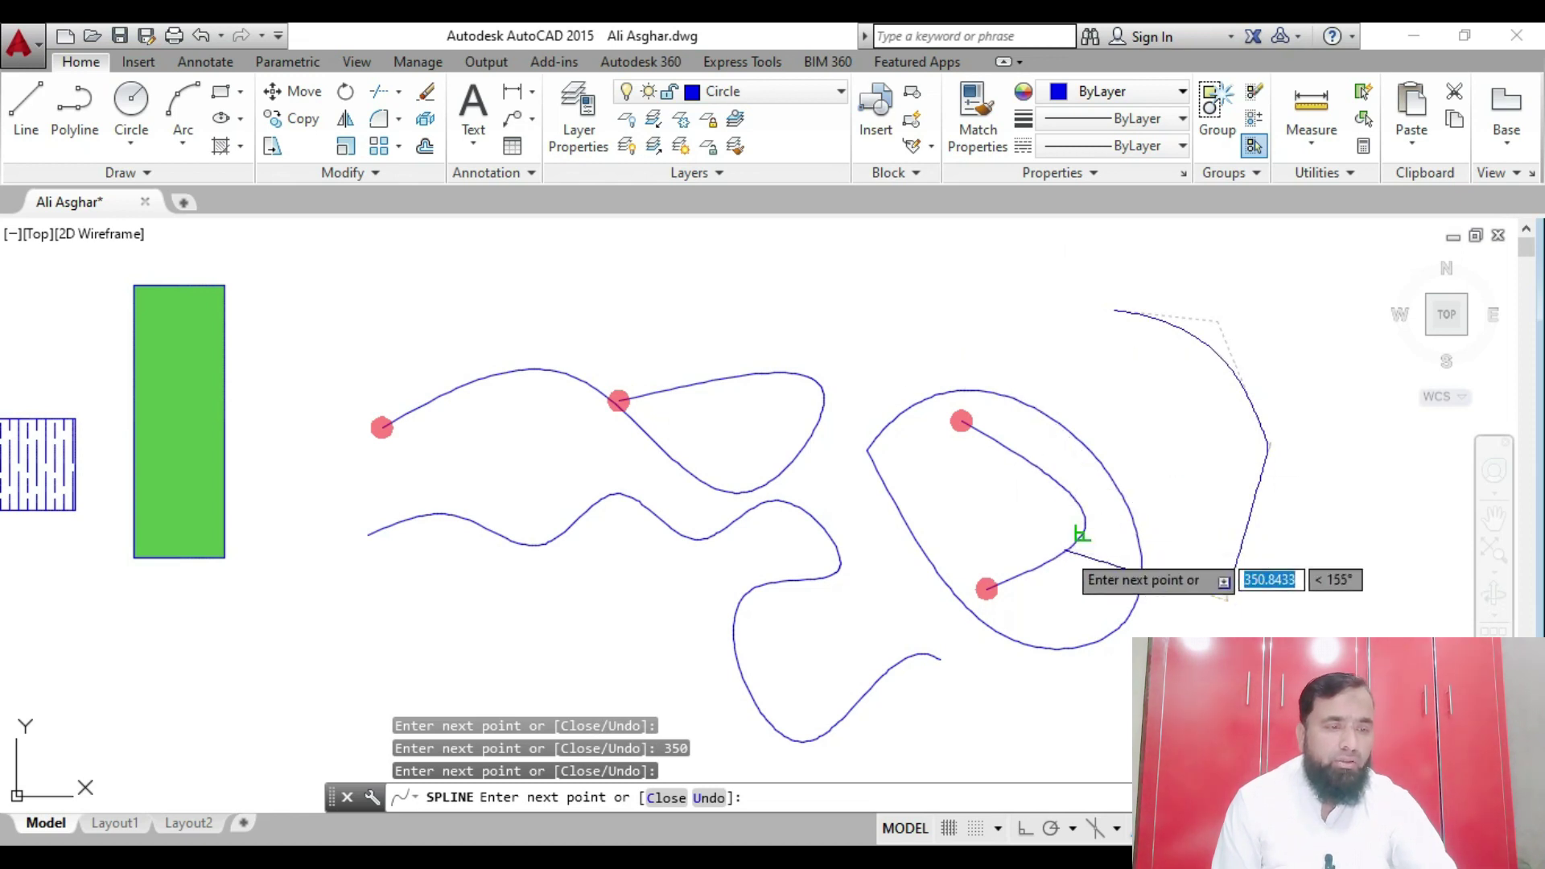
{"action": "right_click", "coordinate": [1065, 552]}
{"action": "left_click", "coordinate": [1119, 254]}
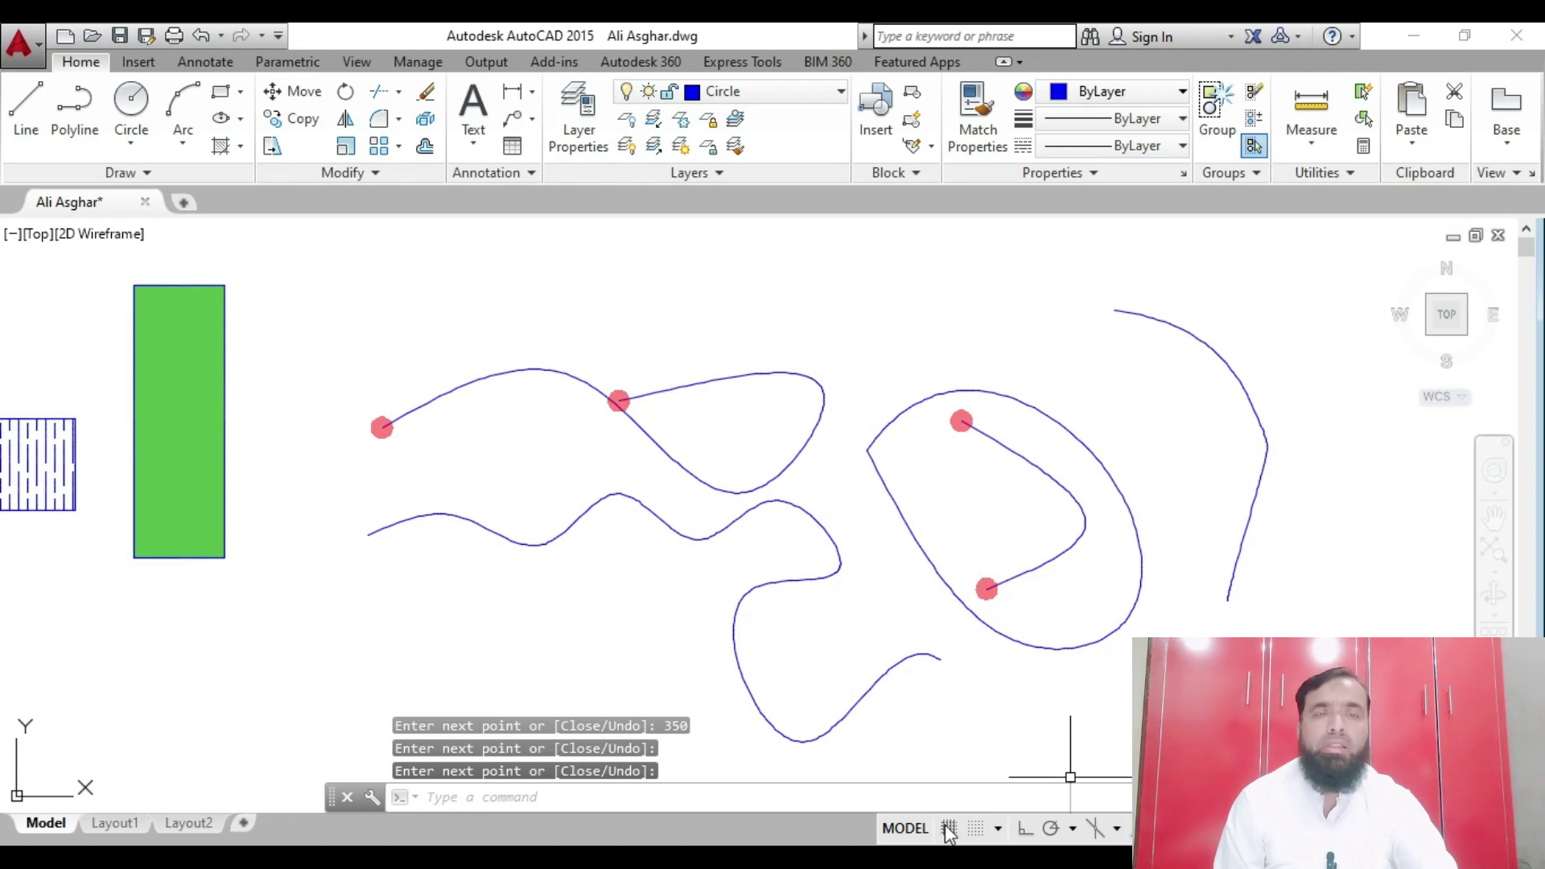
Start a spline and set its degree to 2
{"action": "type", "text": "SPl"}
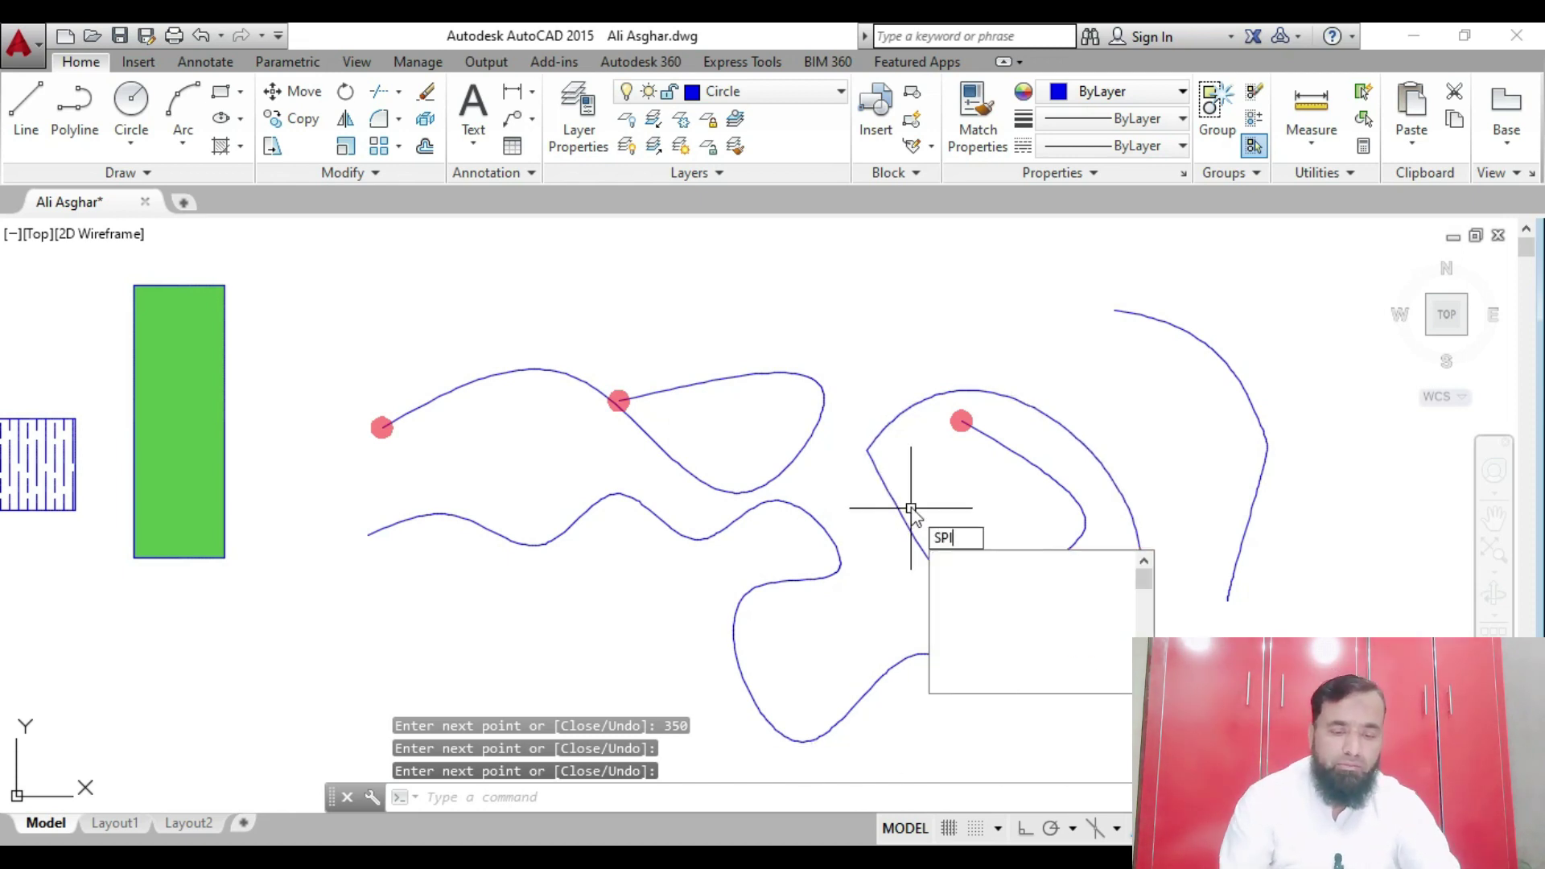
{"action": "key", "text": "Return"}
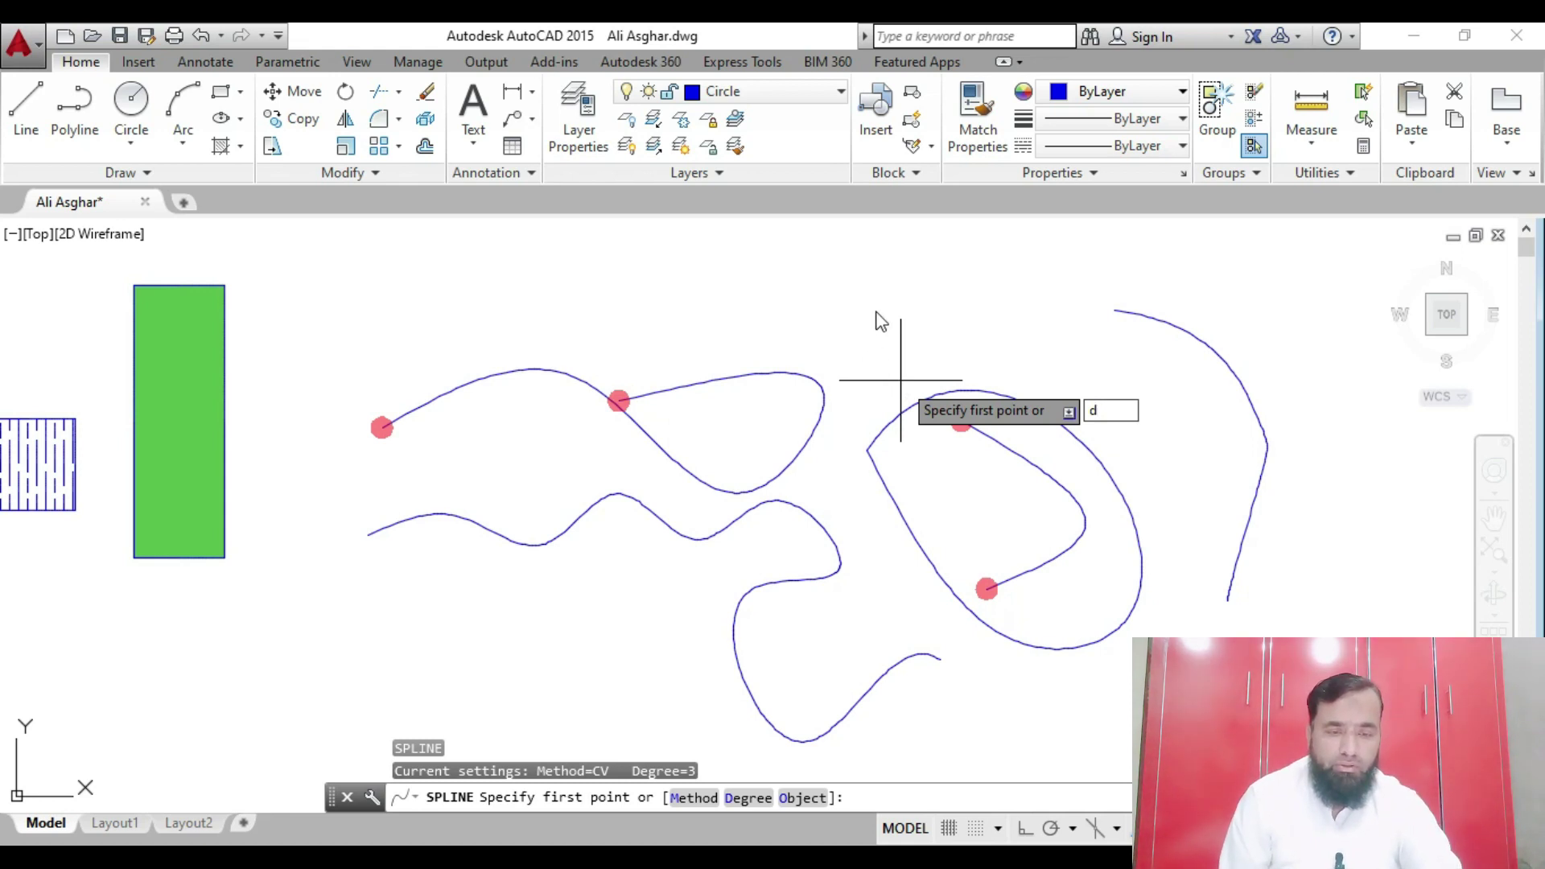
{"action": "key", "text": "Return"}
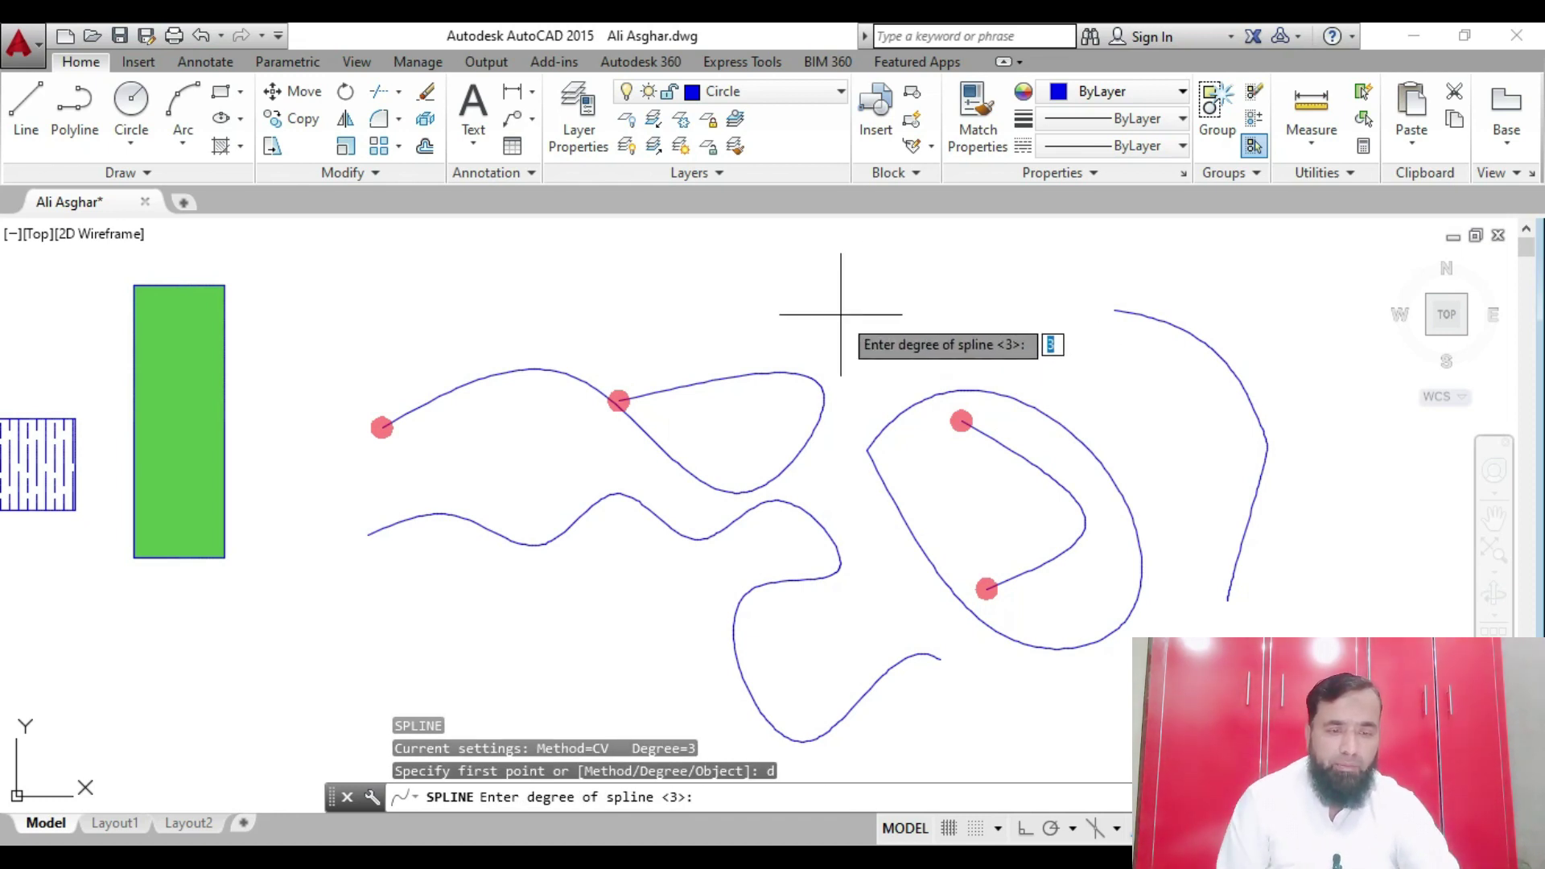
{"action": "type", "text": "45"}
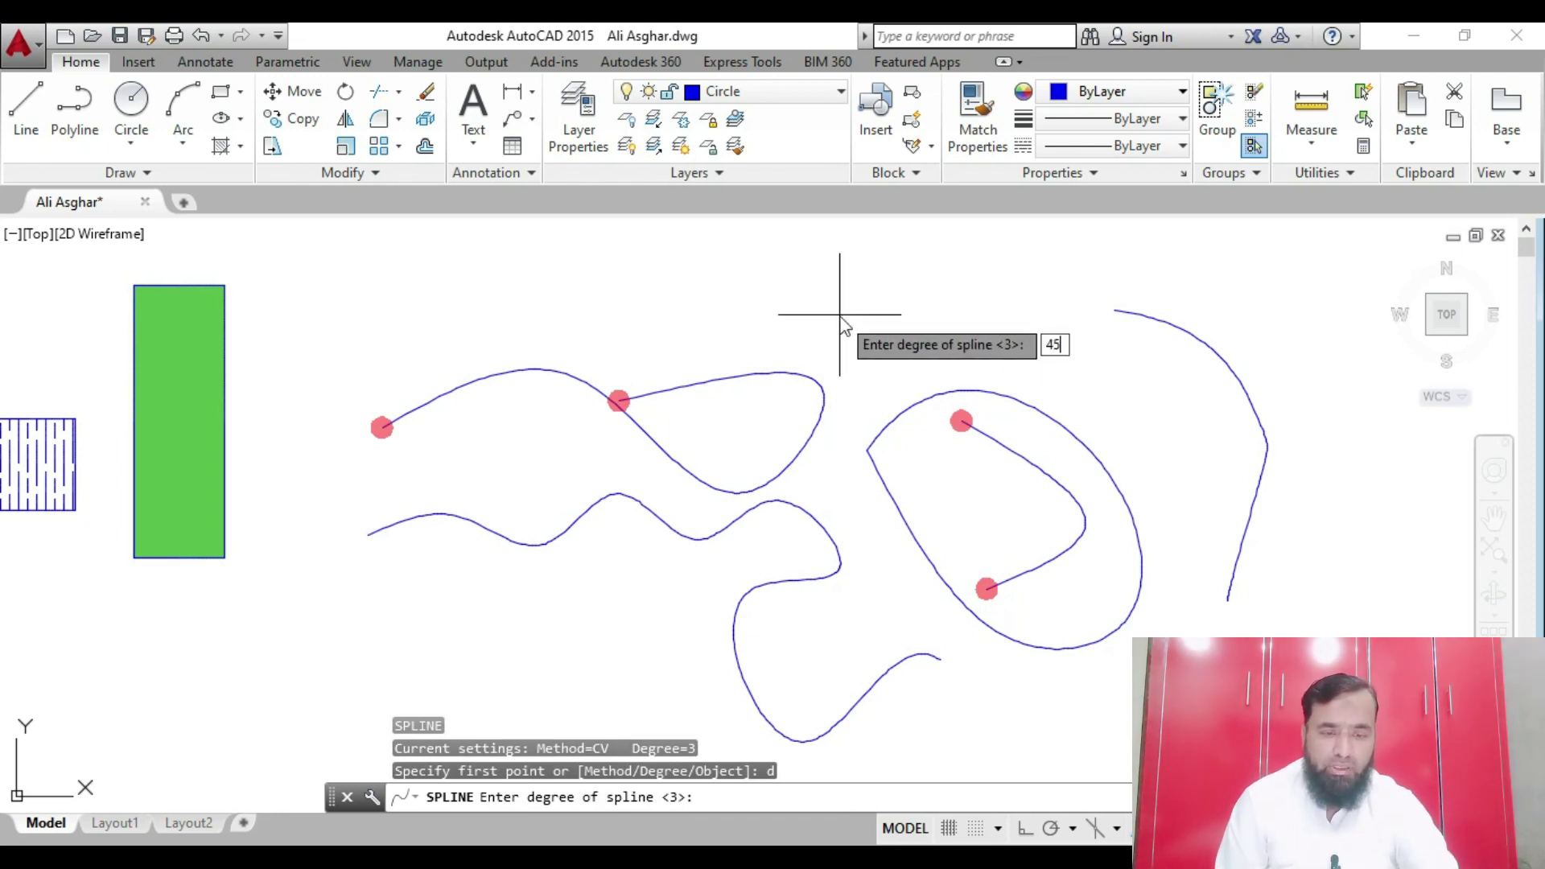
{"action": "key", "text": "Return"}
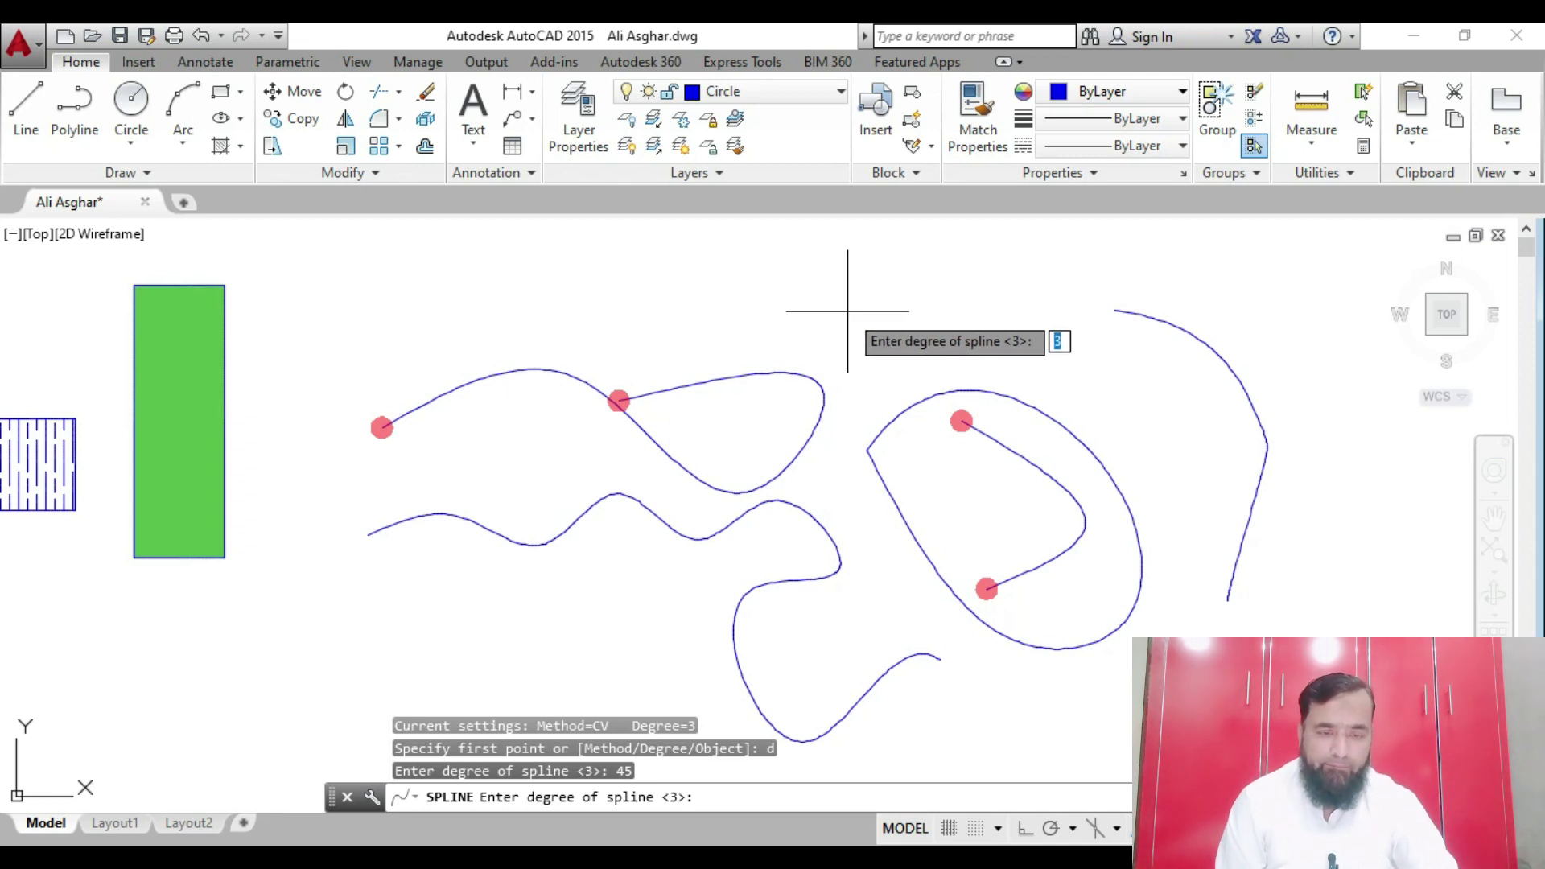
{"action": "type", "text": "2"}
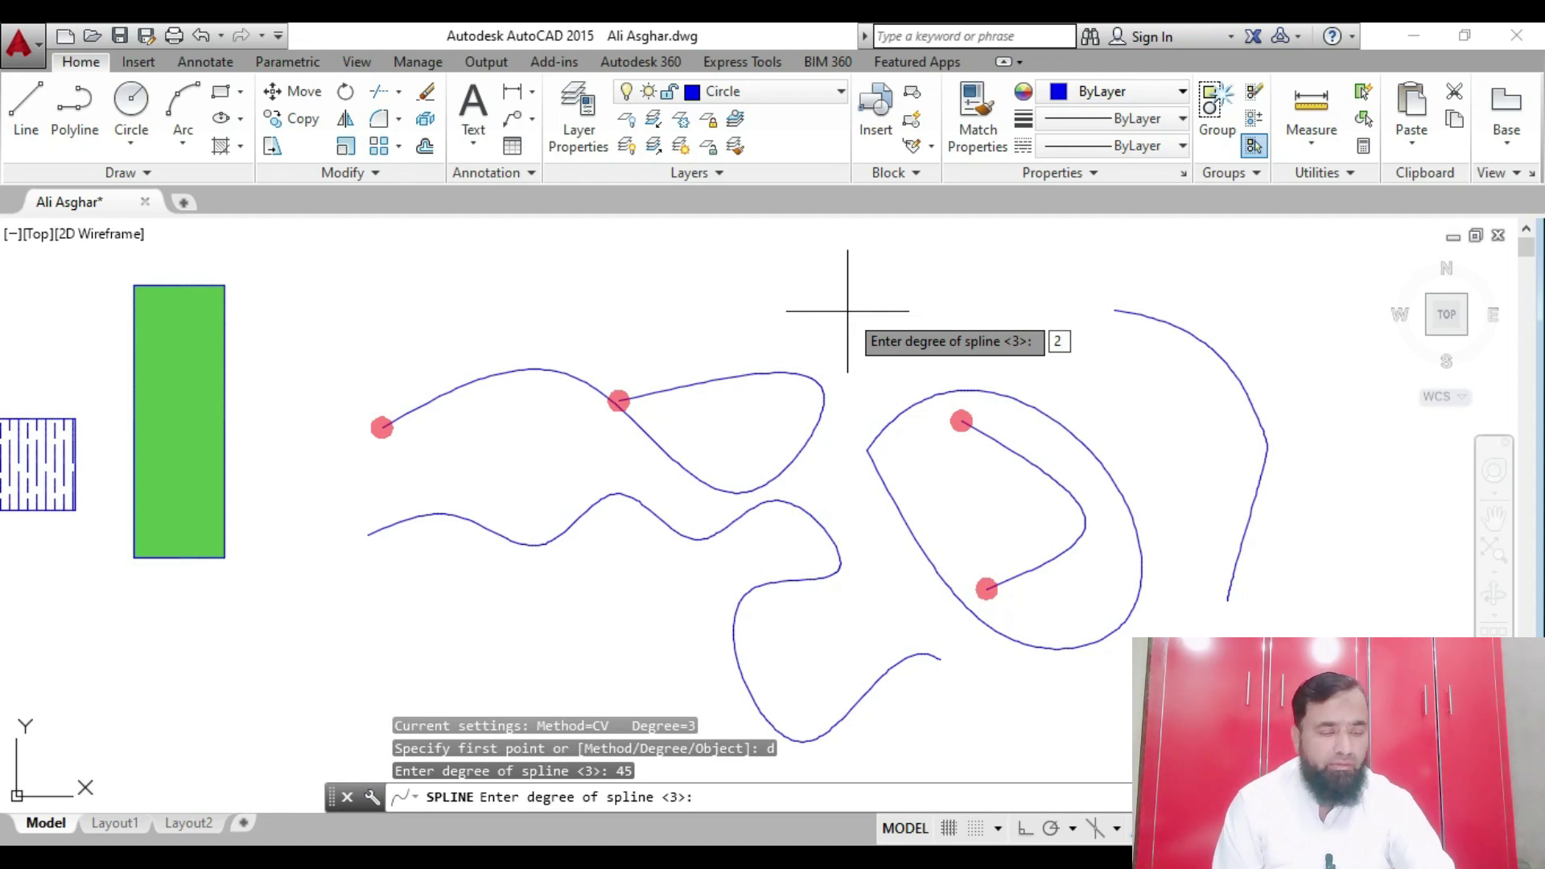
{"action": "key", "text": "Return"}
Place four points for an open hooked spline, finish it, then start another spline
{"action": "left_click", "coordinate": [705, 320]}
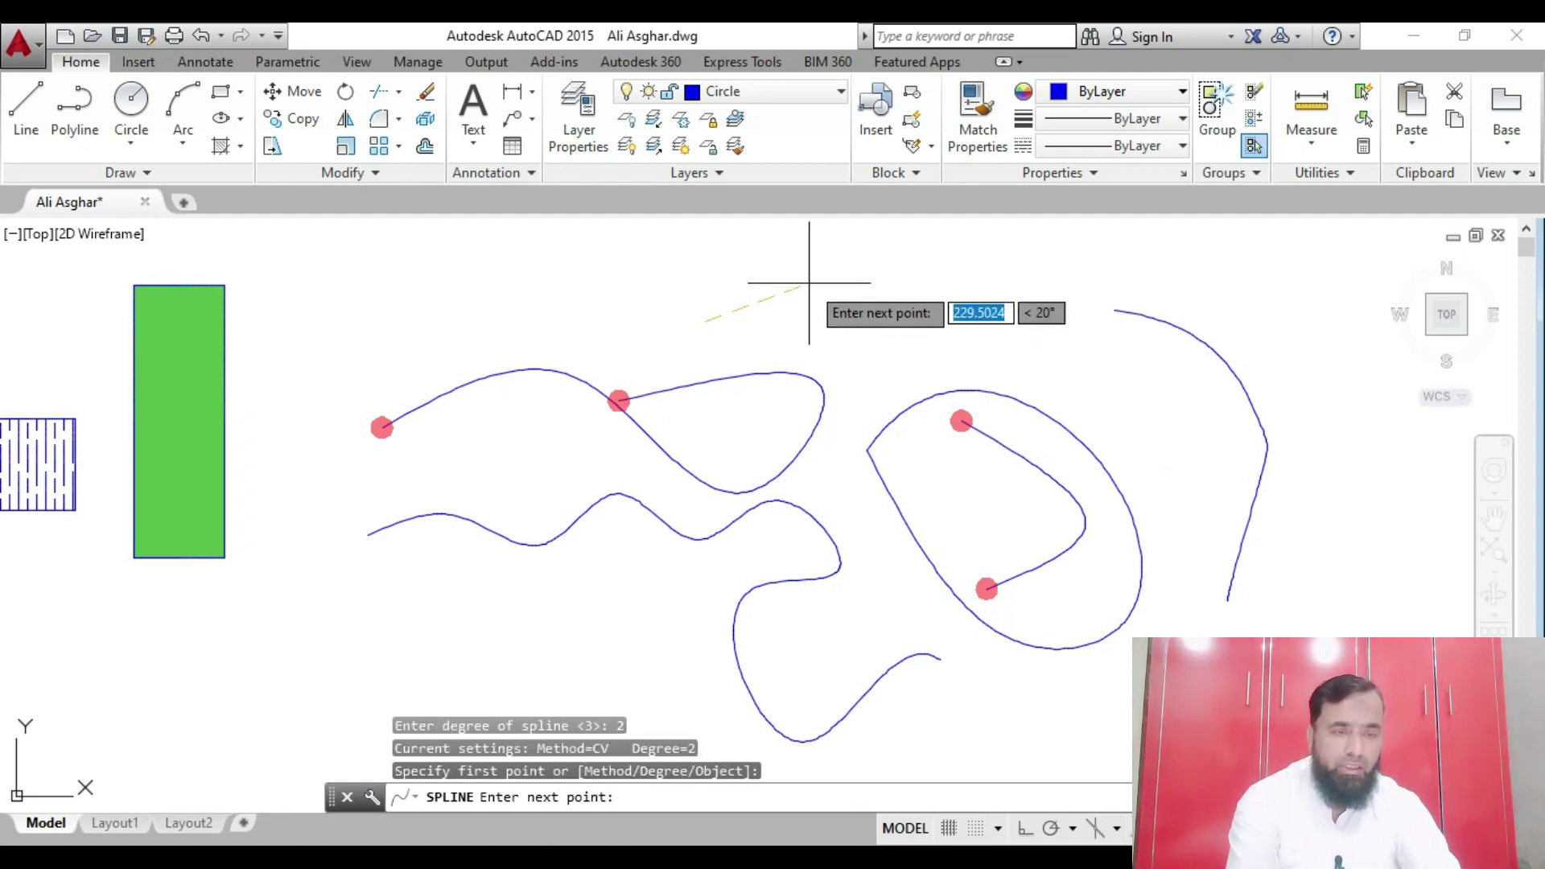
{"action": "left_click", "coordinate": [852, 284]}
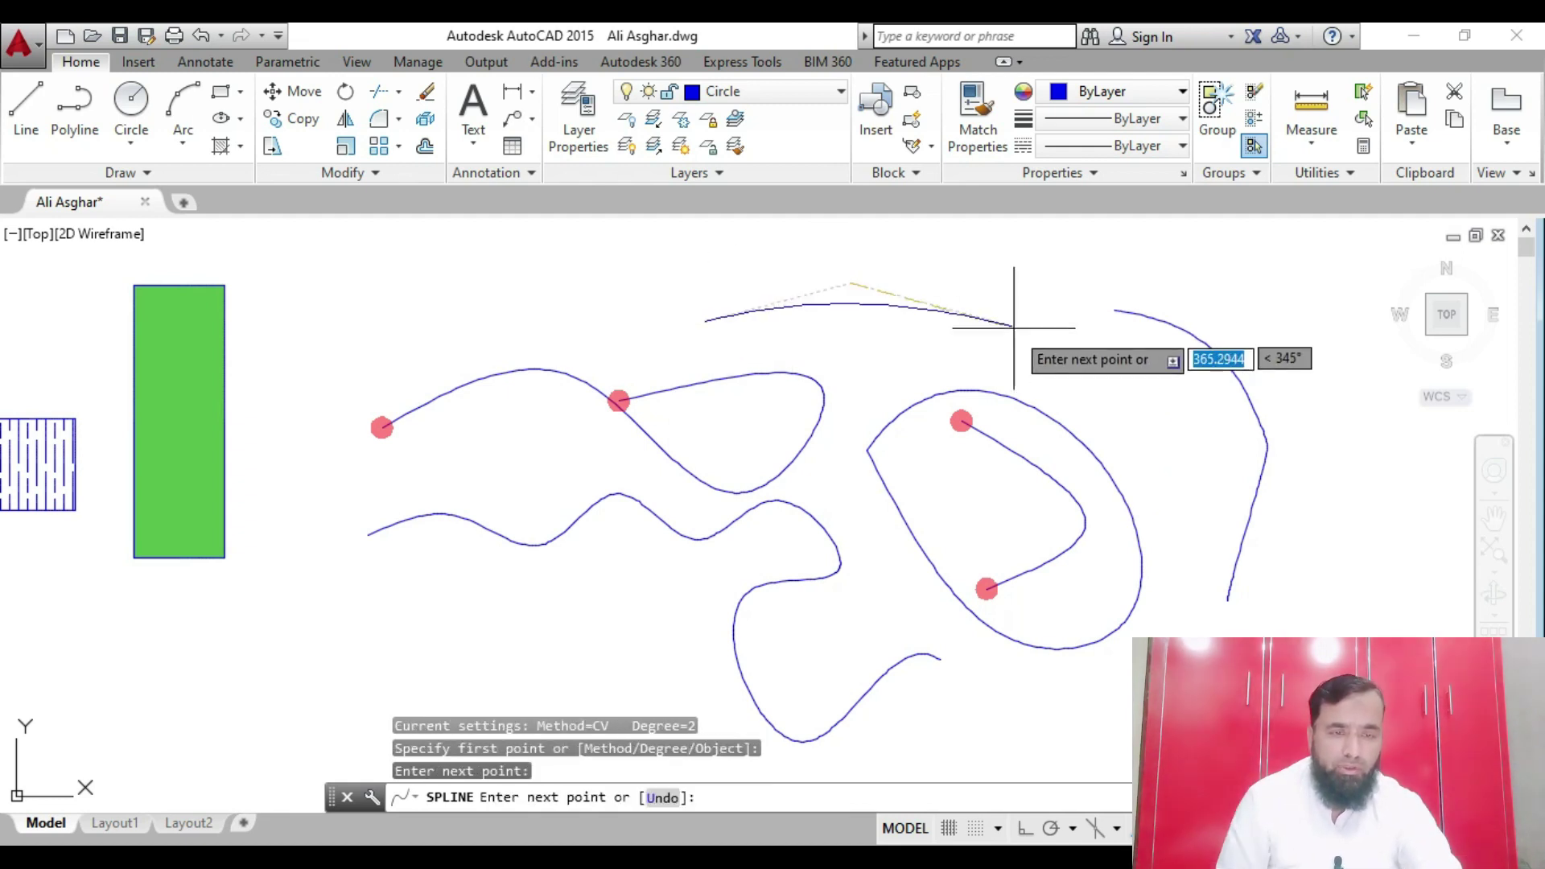
{"action": "left_click", "coordinate": [956, 357]}
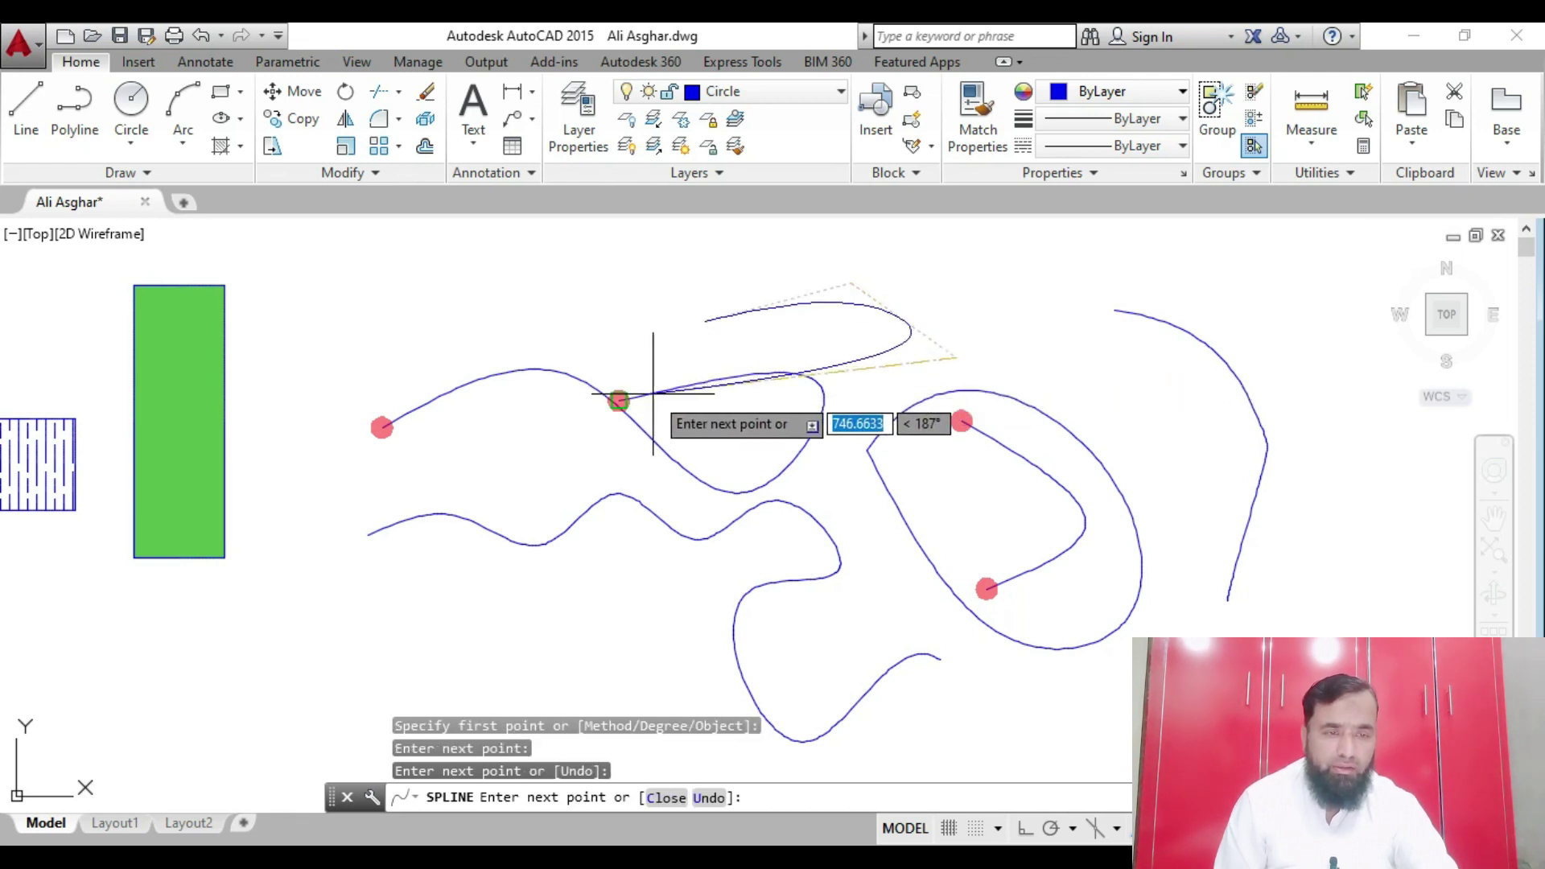
{"action": "left_click", "coordinate": [849, 454]}
{"action": "right_click", "coordinate": [847, 452]}
{"action": "left_click", "coordinate": [898, 465]}
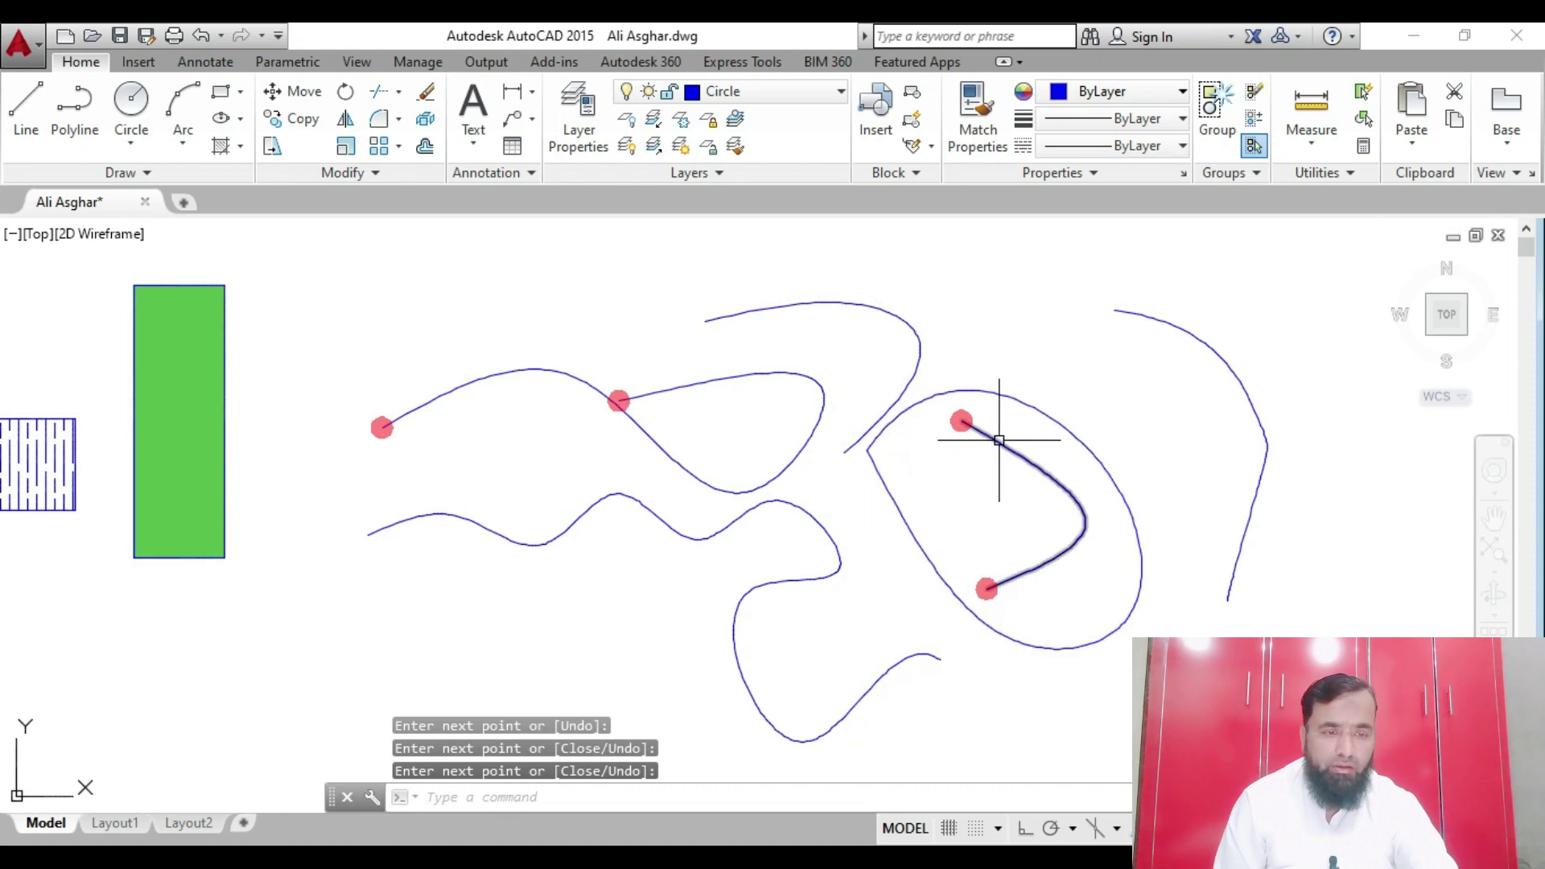
{"action": "type", "text": "s"}
{"action": "key", "text": "Return"}
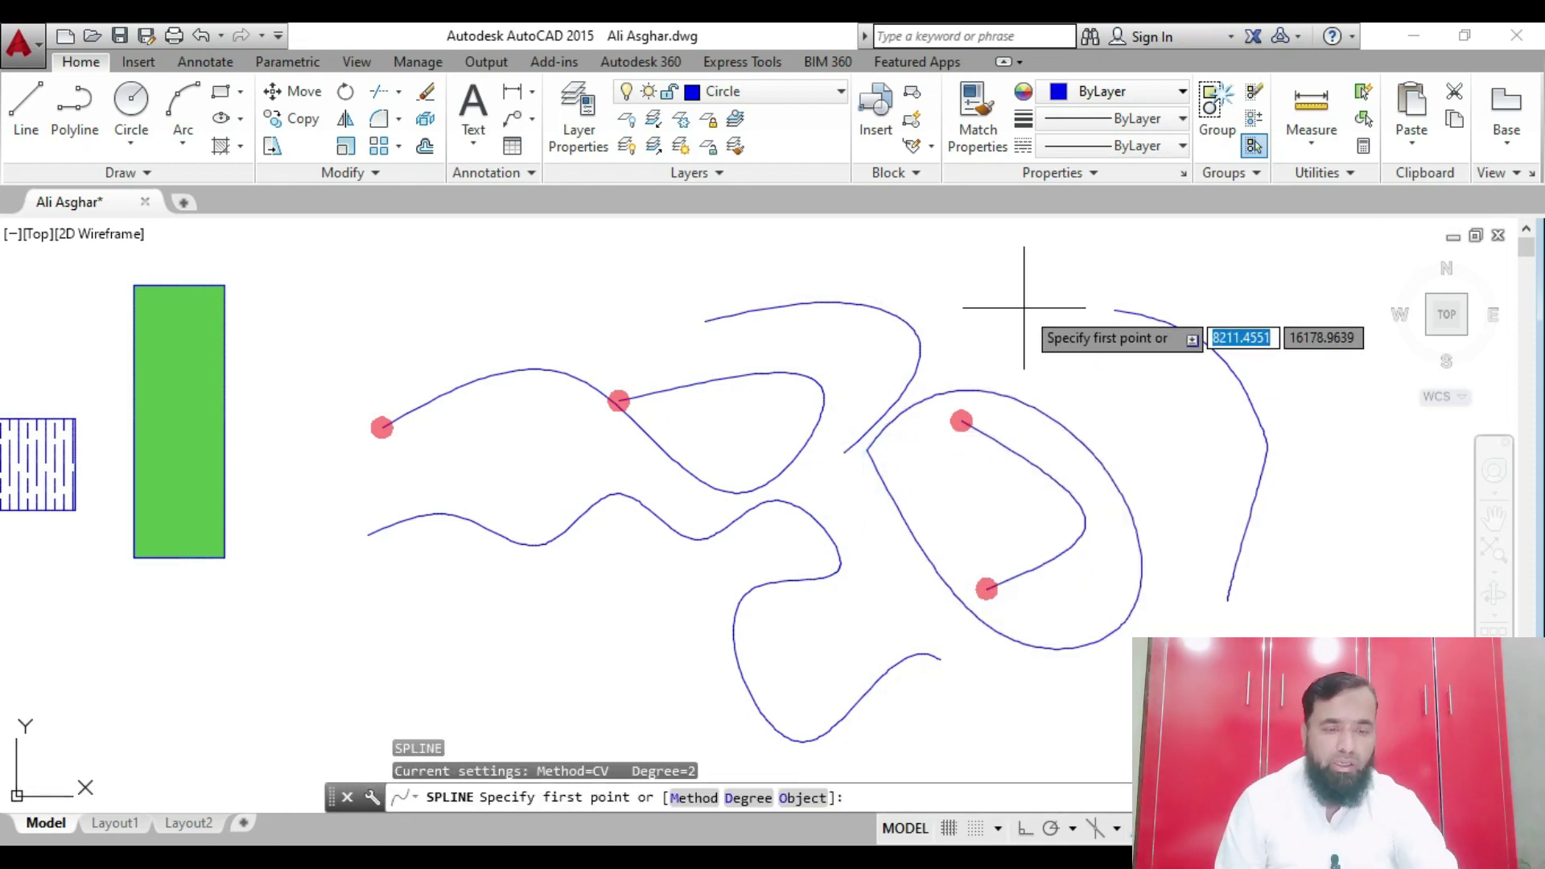
{"action": "type", "text": "o"}
{"action": "key", "text": "Return"}
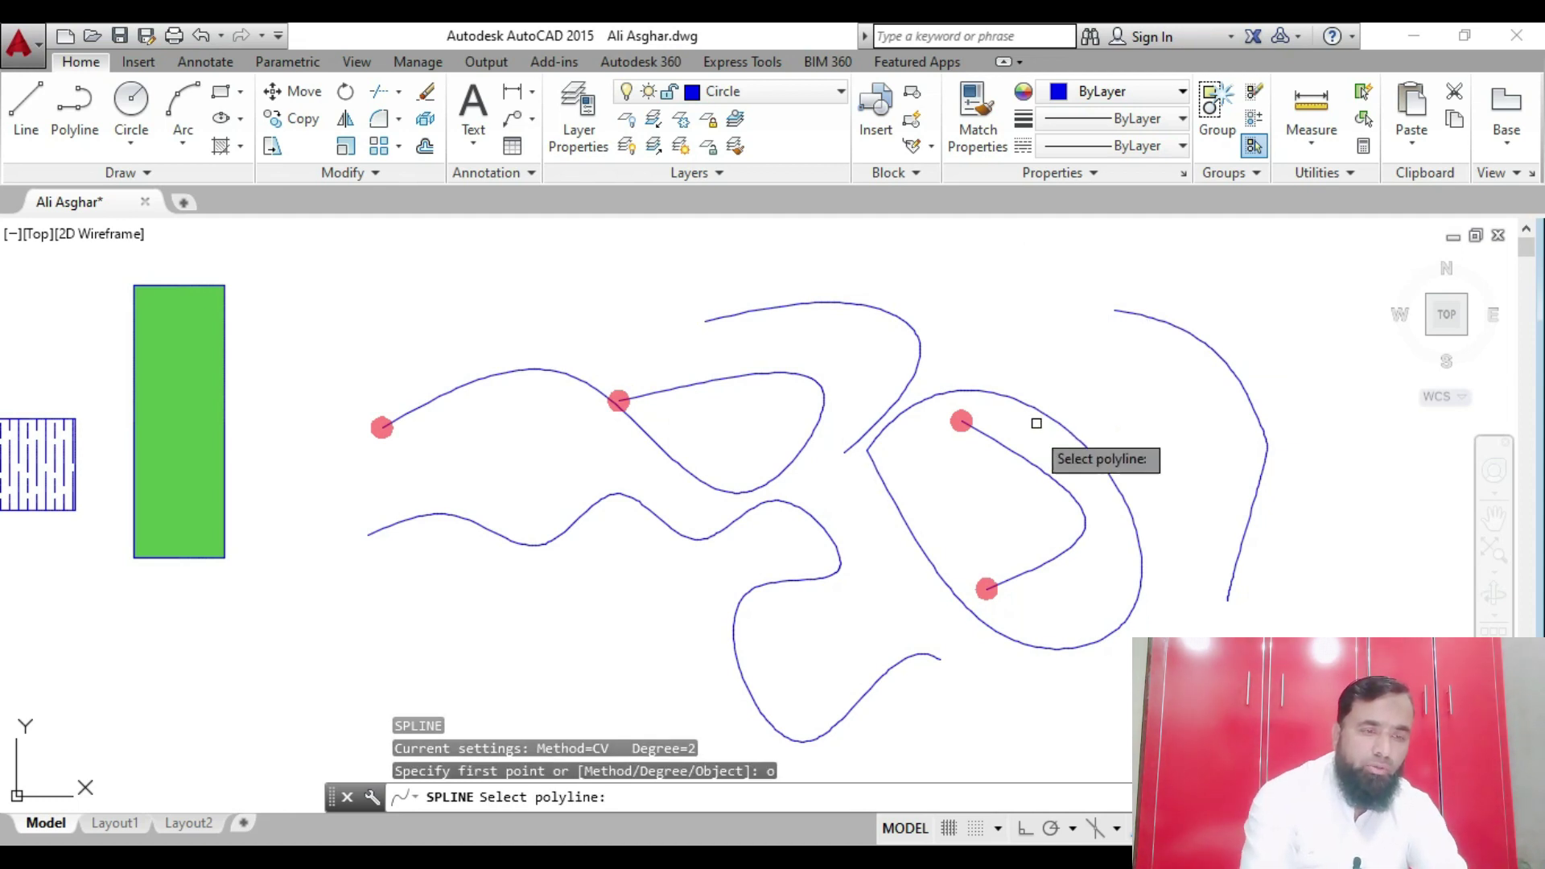
{"action": "scroll", "coordinate": [590, 529], "scroll_direction": "down", "scroll_amount": 5}
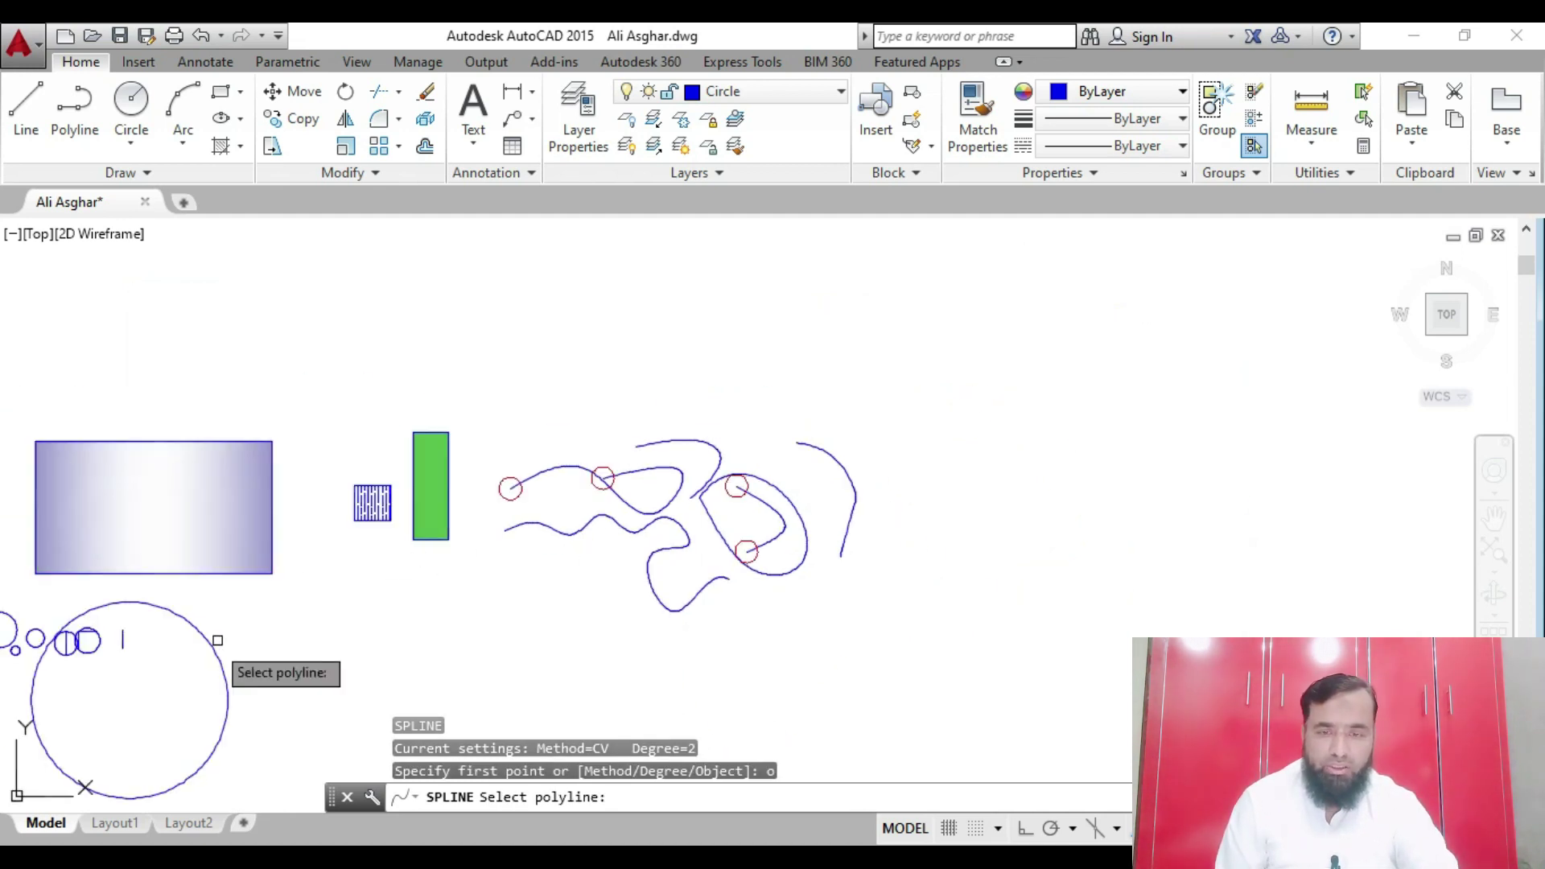
{"action": "left_click", "coordinate": [211, 646]}
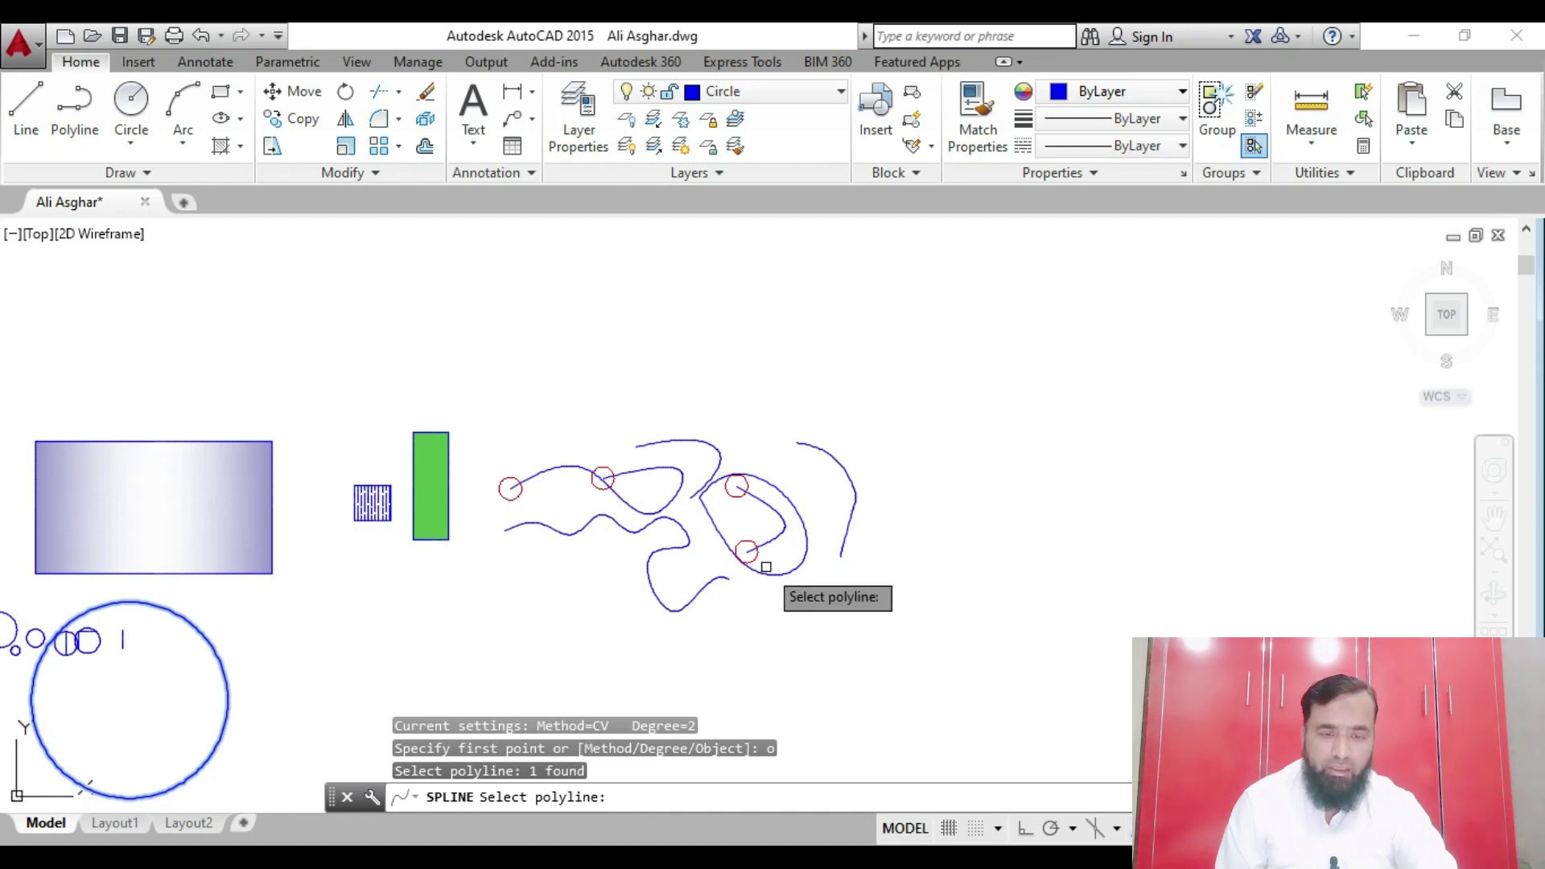
{"action": "left_click", "coordinate": [853, 497]}
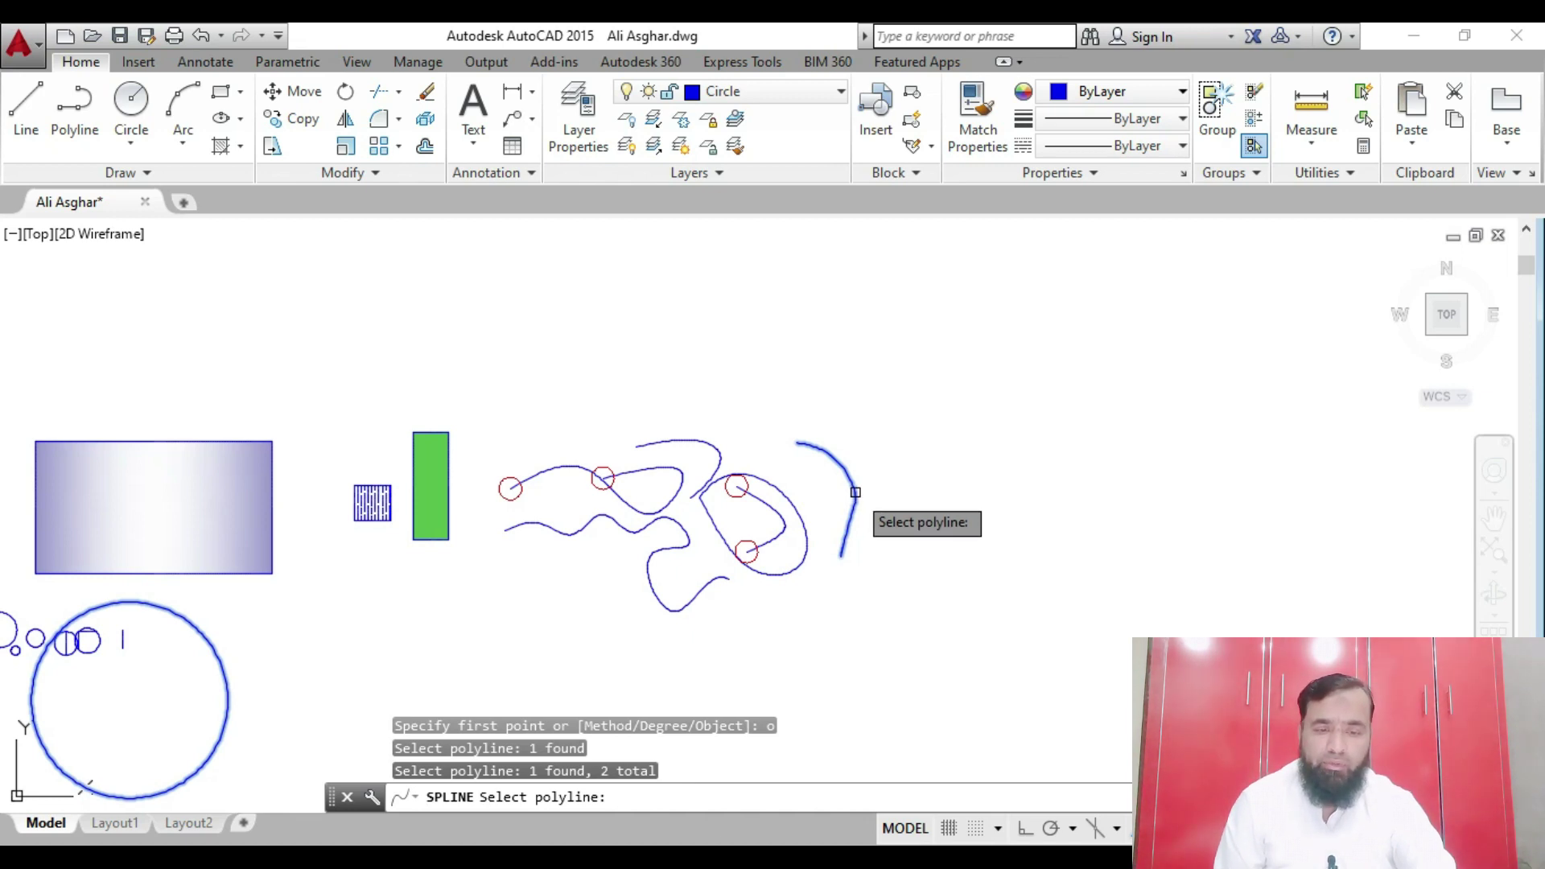
{"action": "key", "text": "Return"}
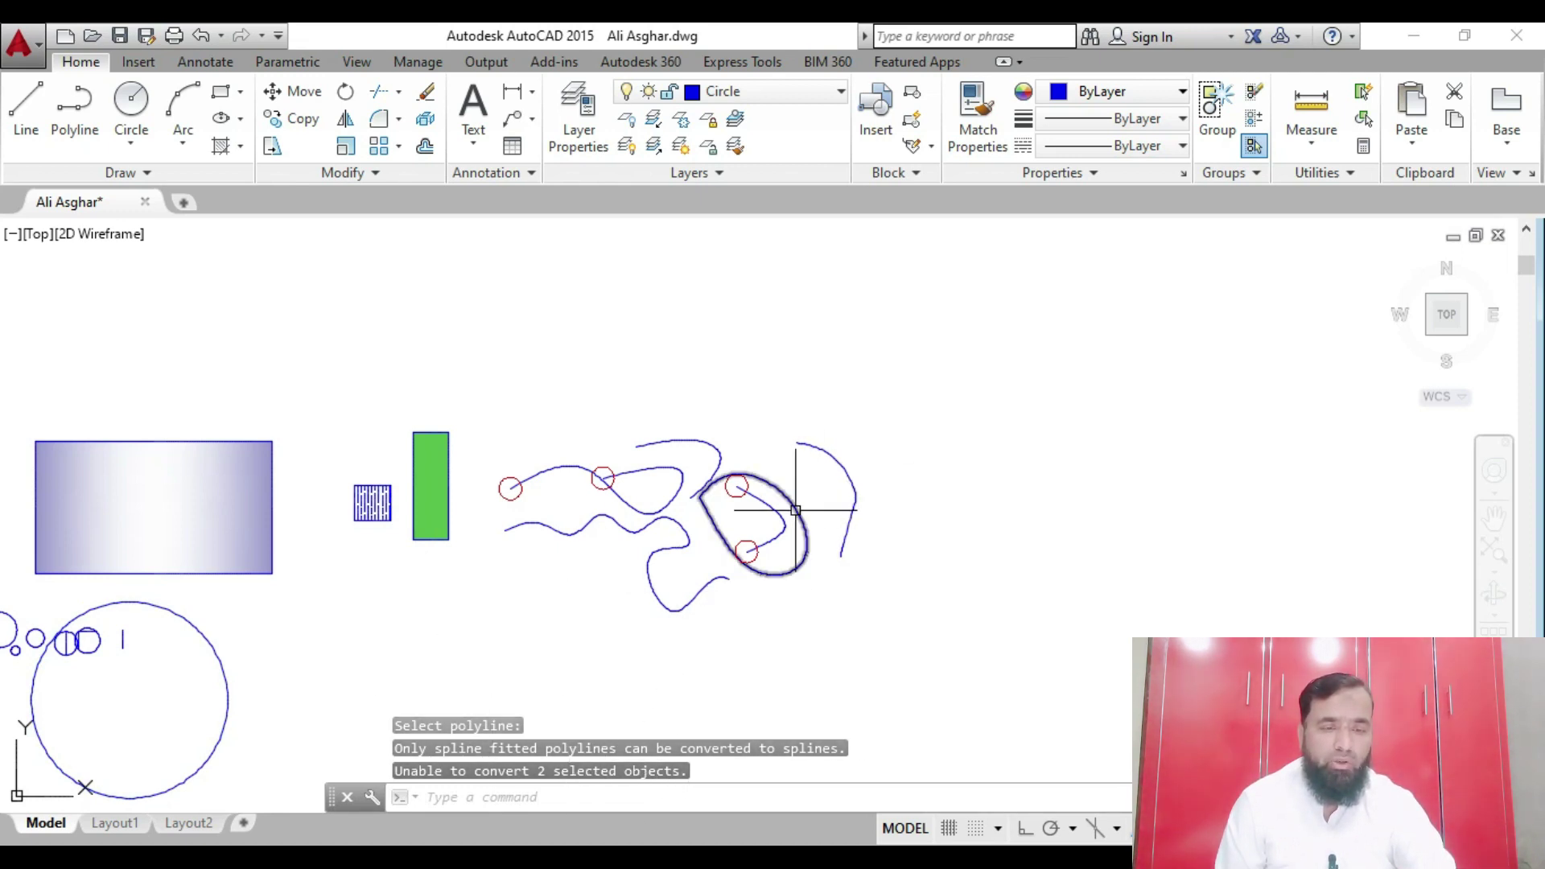
{"action": "scroll", "coordinate": [796, 509], "scroll_direction": "up", "scroll_amount": 5}
{"action": "scroll", "coordinate": [666, 483], "scroll_direction": "down", "scroll_amount": 2}
{"action": "scroll", "coordinate": [708, 491], "scroll_direction": "down", "scroll_amount": 3}
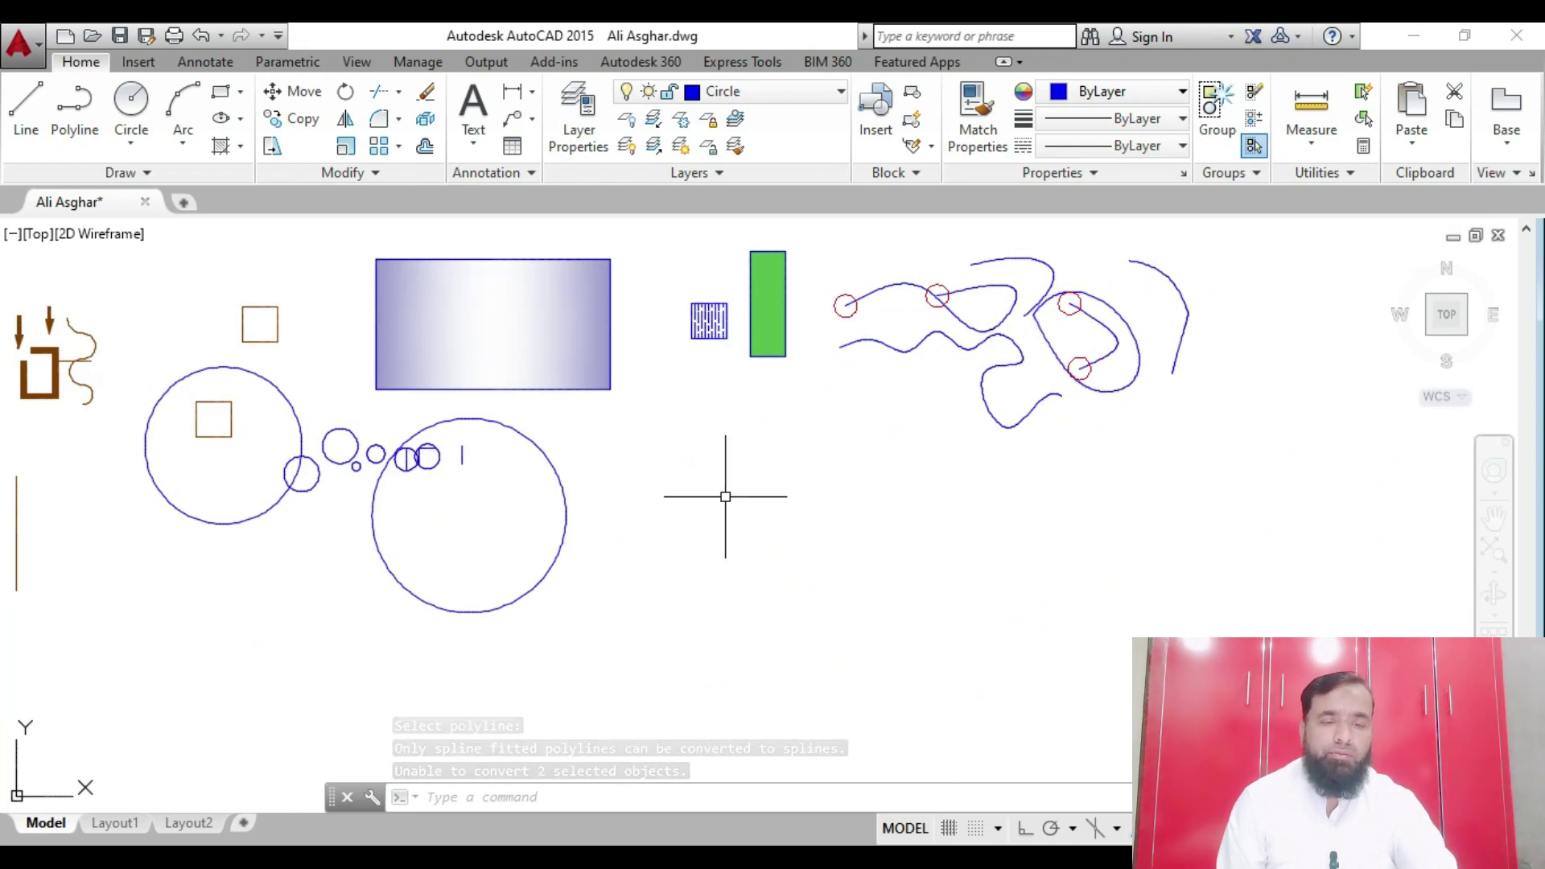
Zoom to the drawing extents so every object fits in view
{"action": "type", "text": "z"}
{"action": "key", "text": "Return"}
{"action": "type", "text": "r"}
{"action": "key", "text": "Return"}
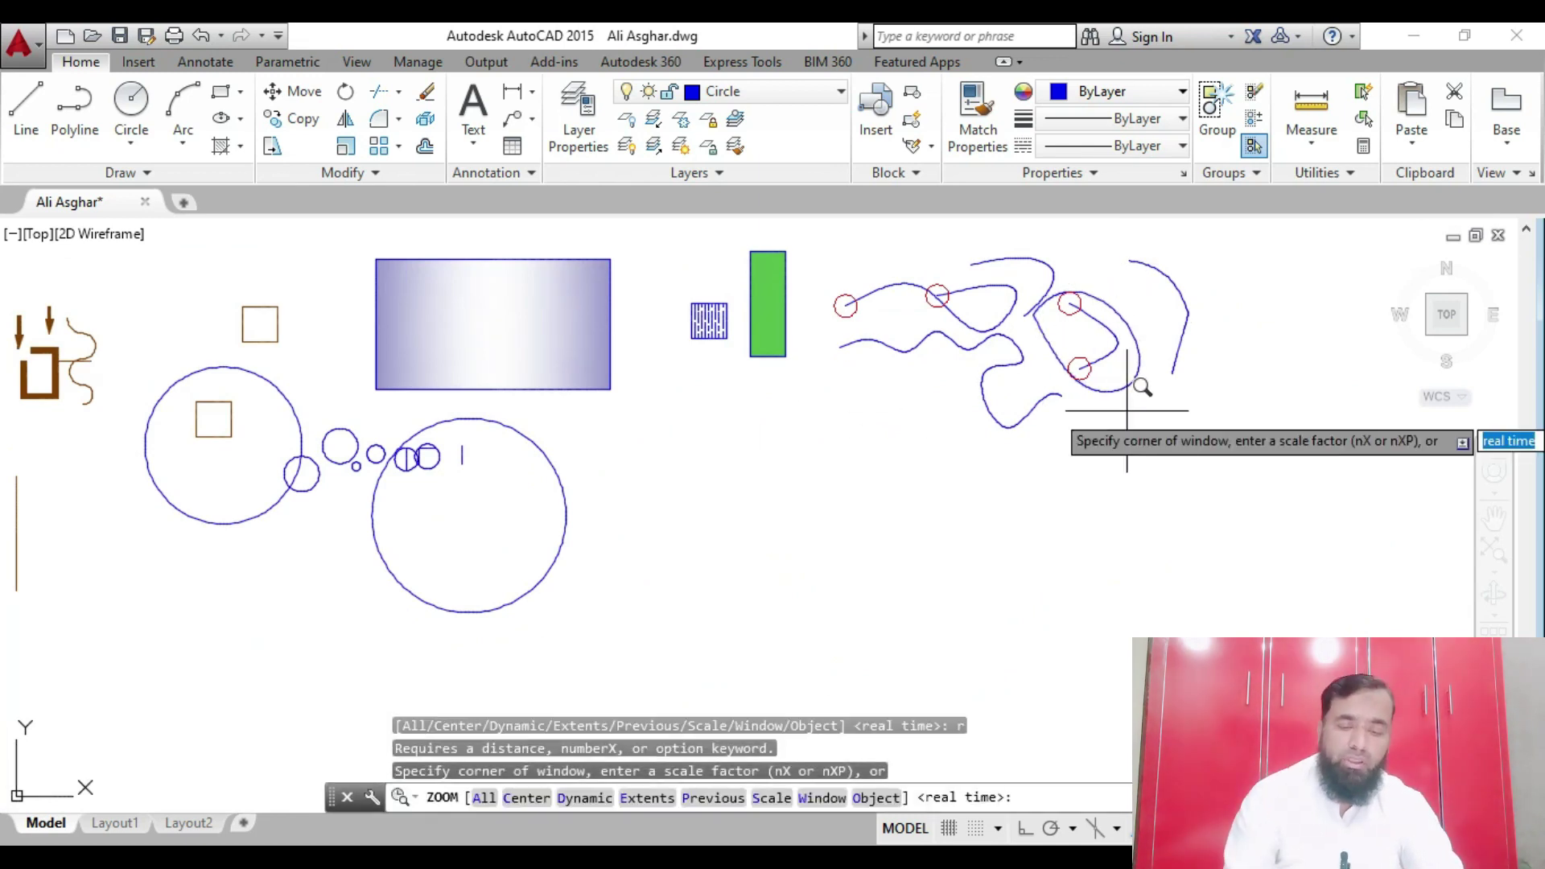
{"action": "key", "text": "Escape"}
{"action": "key", "text": "Return"}
{"action": "scroll", "coordinate": [1150, 384], "scroll_direction": "up", "scroll_amount": 1}
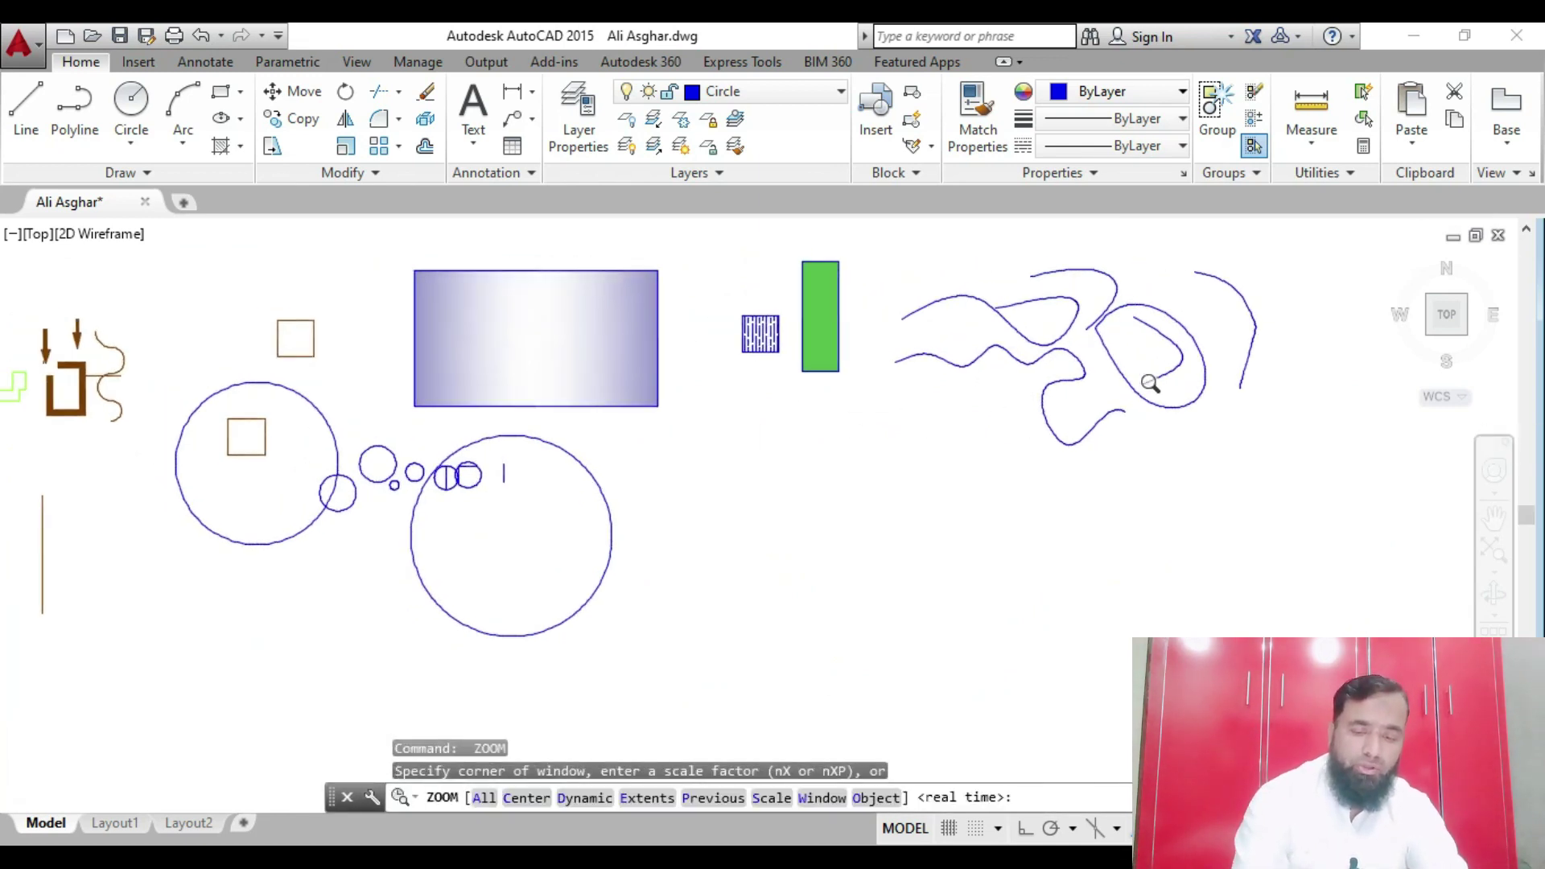
{"action": "type", "text": "e"}
{"action": "key", "text": "Return"}
{"action": "key", "text": "Escape"}
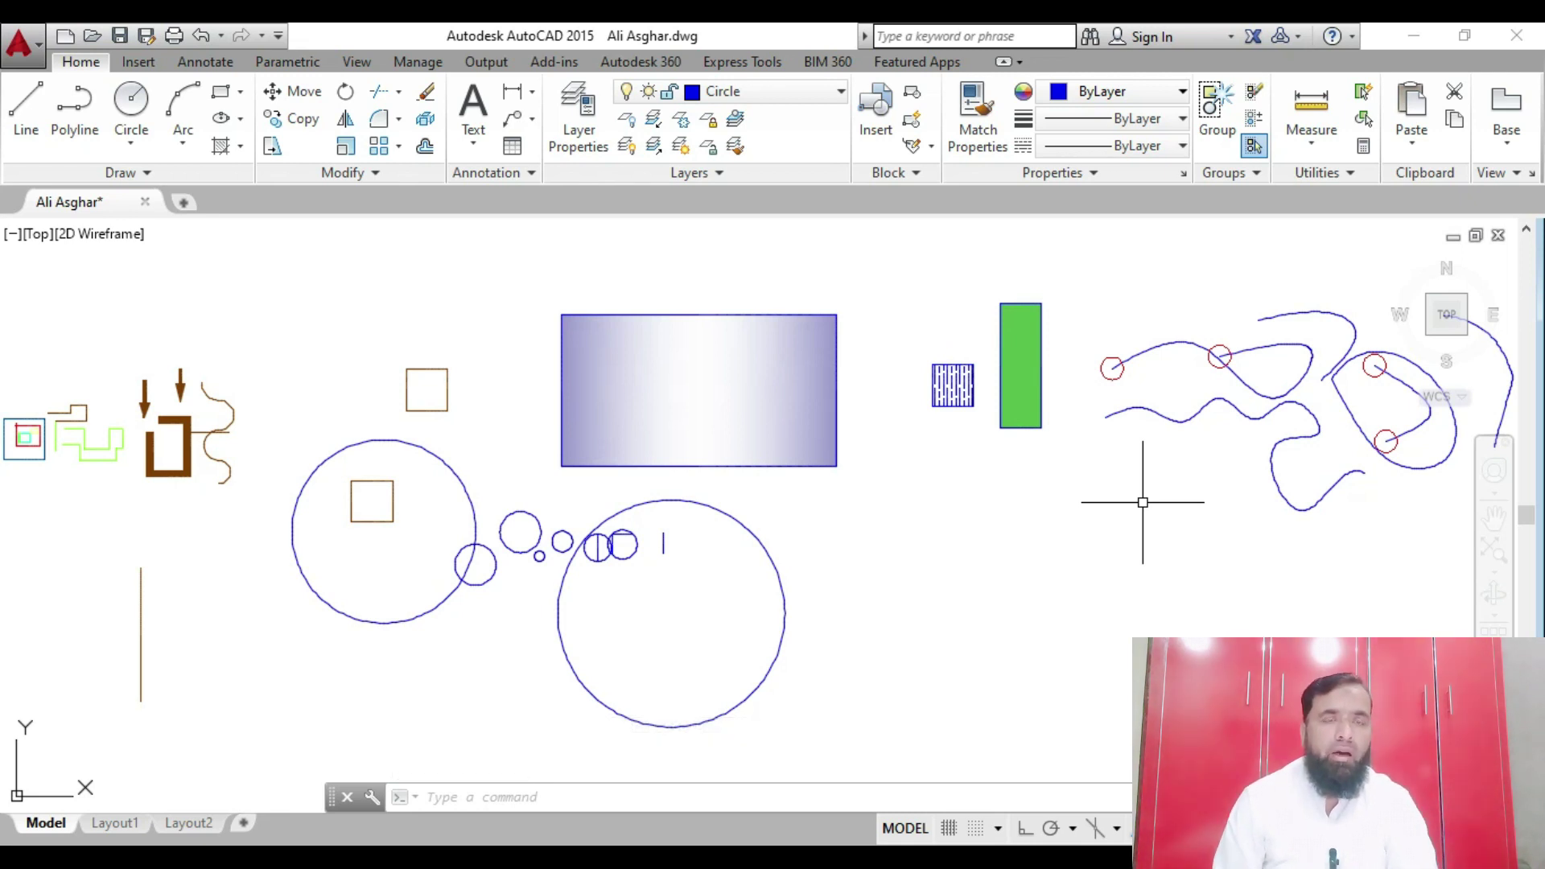
{"action": "scroll", "coordinate": [1138, 532], "scroll_direction": "down", "scroll_amount": 2}
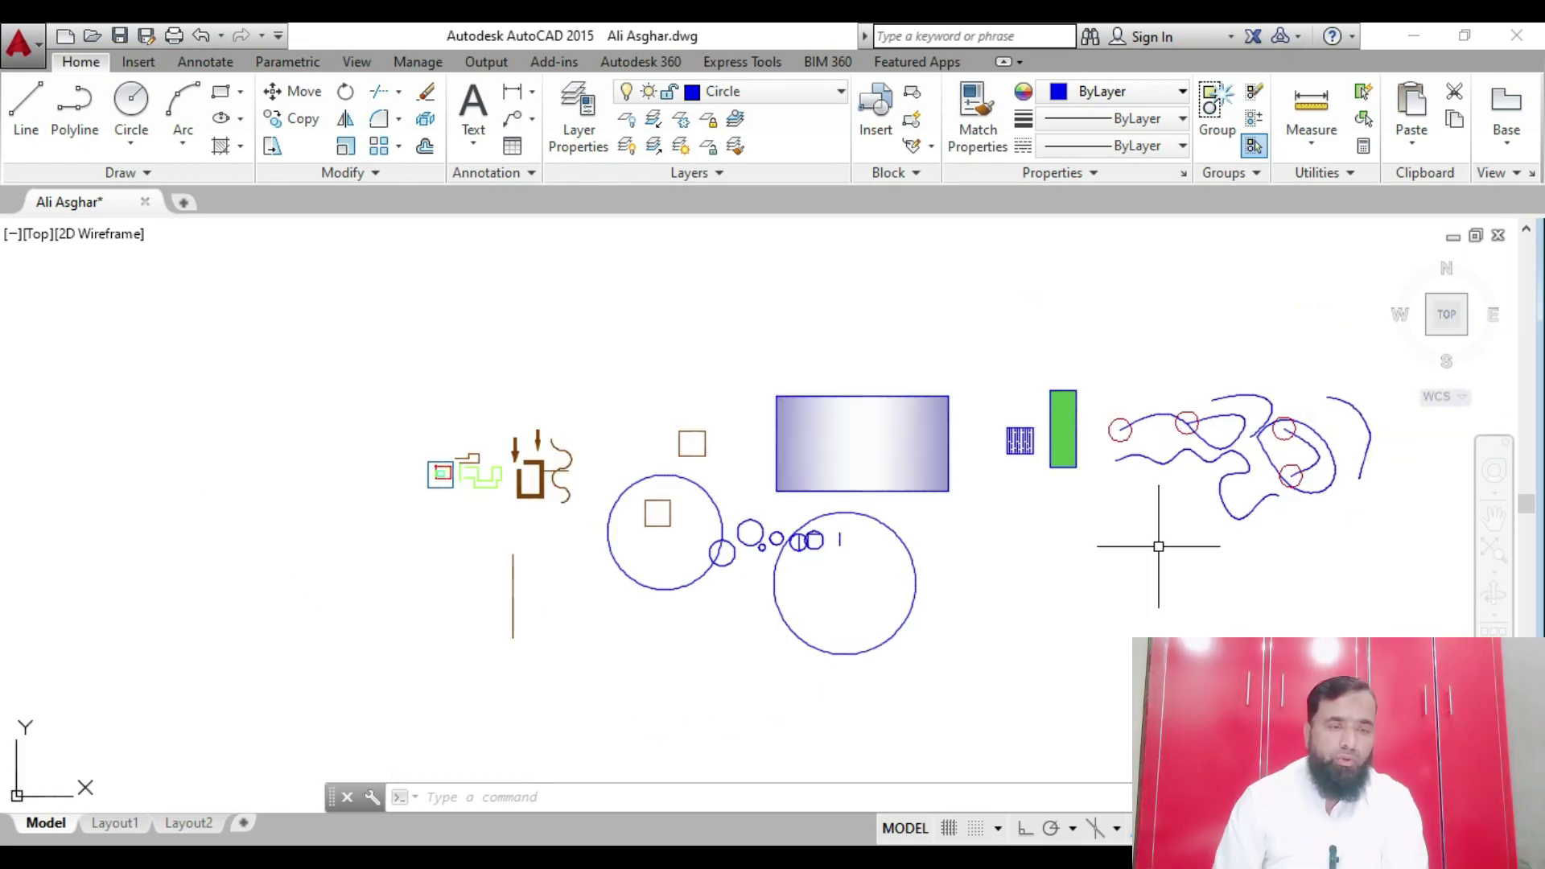
{"action": "scroll", "coordinate": [1230, 622], "scroll_direction": "up", "scroll_amount": 4}
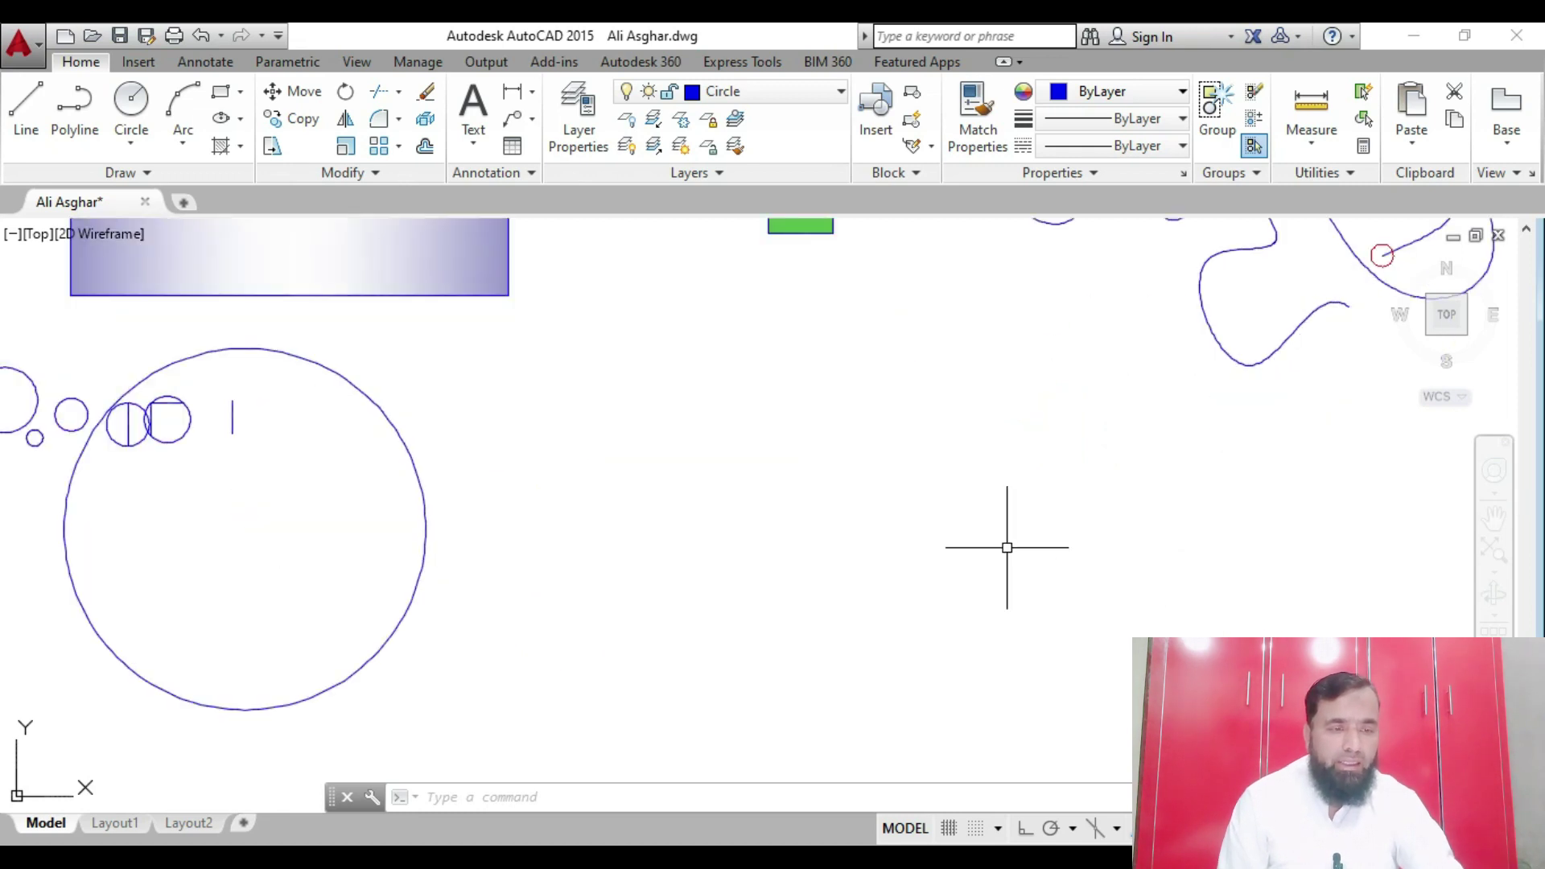
{"action": "scroll", "coordinate": [1001, 348], "scroll_direction": "down", "scroll_amount": 2}
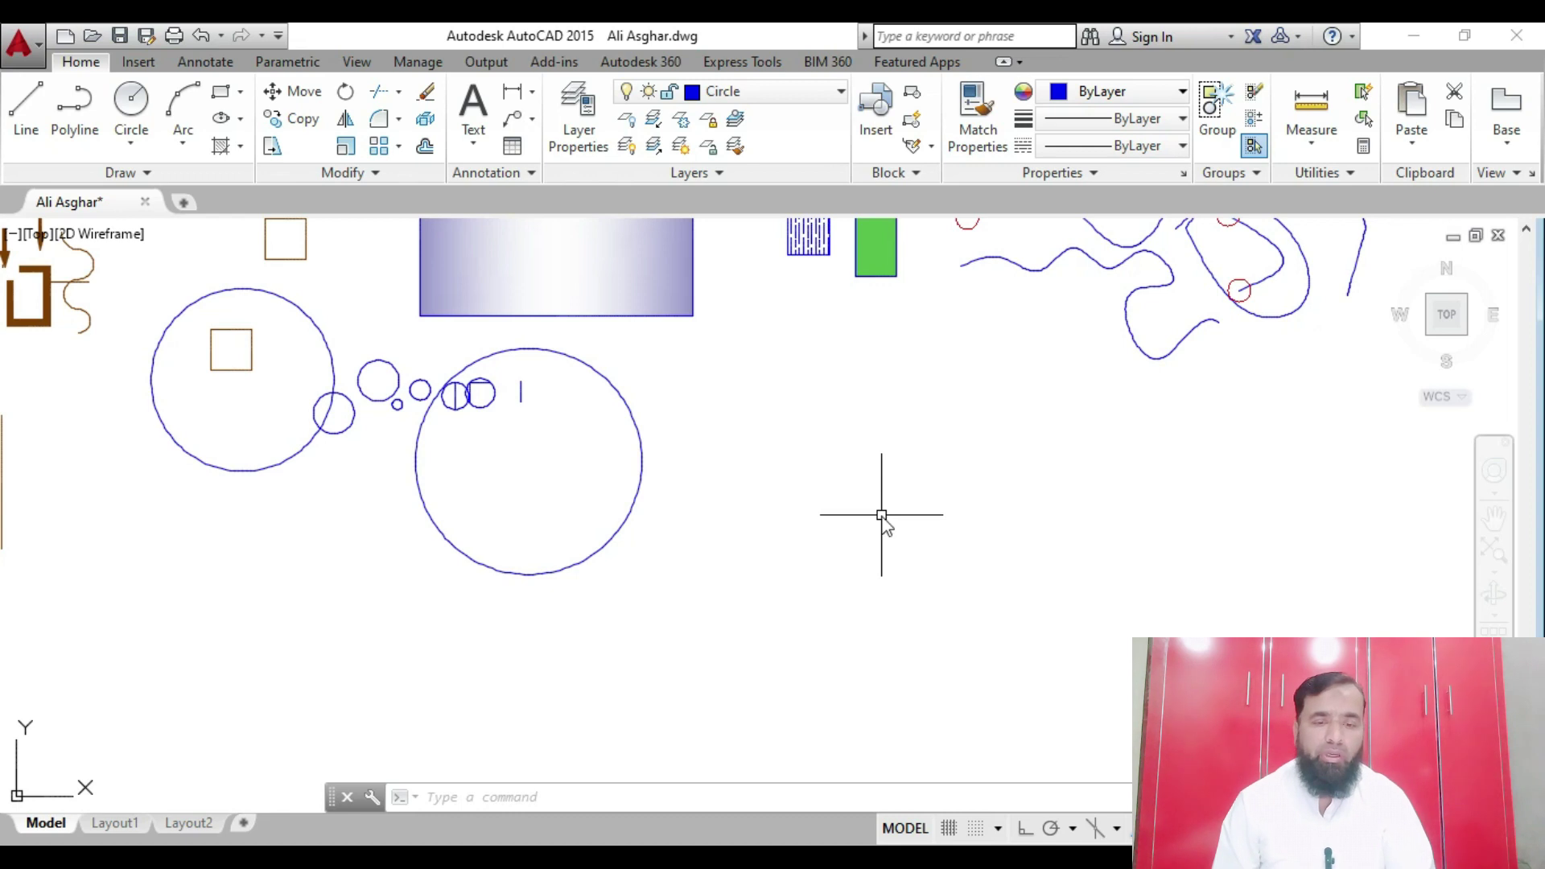
Zoom extents again and zoom in on the rectangles and spline curves
{"action": "type", "text": "z"}
{"action": "key", "text": "Return"}
{"action": "middle_click_drag", "start_coordinate": [893, 493], "coordinate": [1035, 645]}
{"action": "type", "text": "e"}
{"action": "key", "text": "Return"}
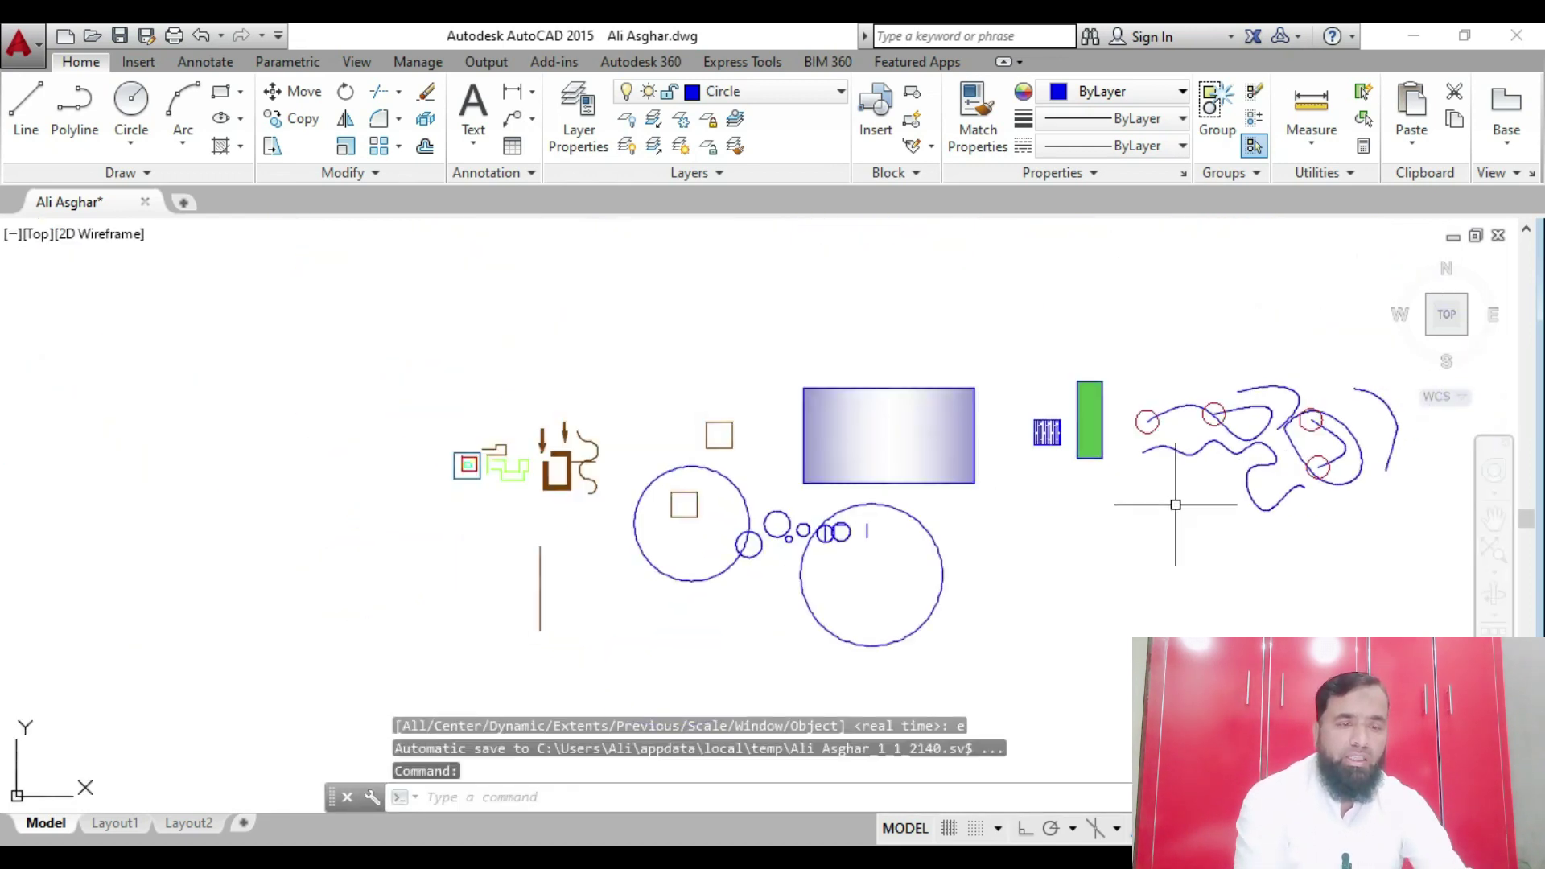
{"action": "scroll", "coordinate": [1276, 486], "scroll_direction": "up", "scroll_amount": 4}
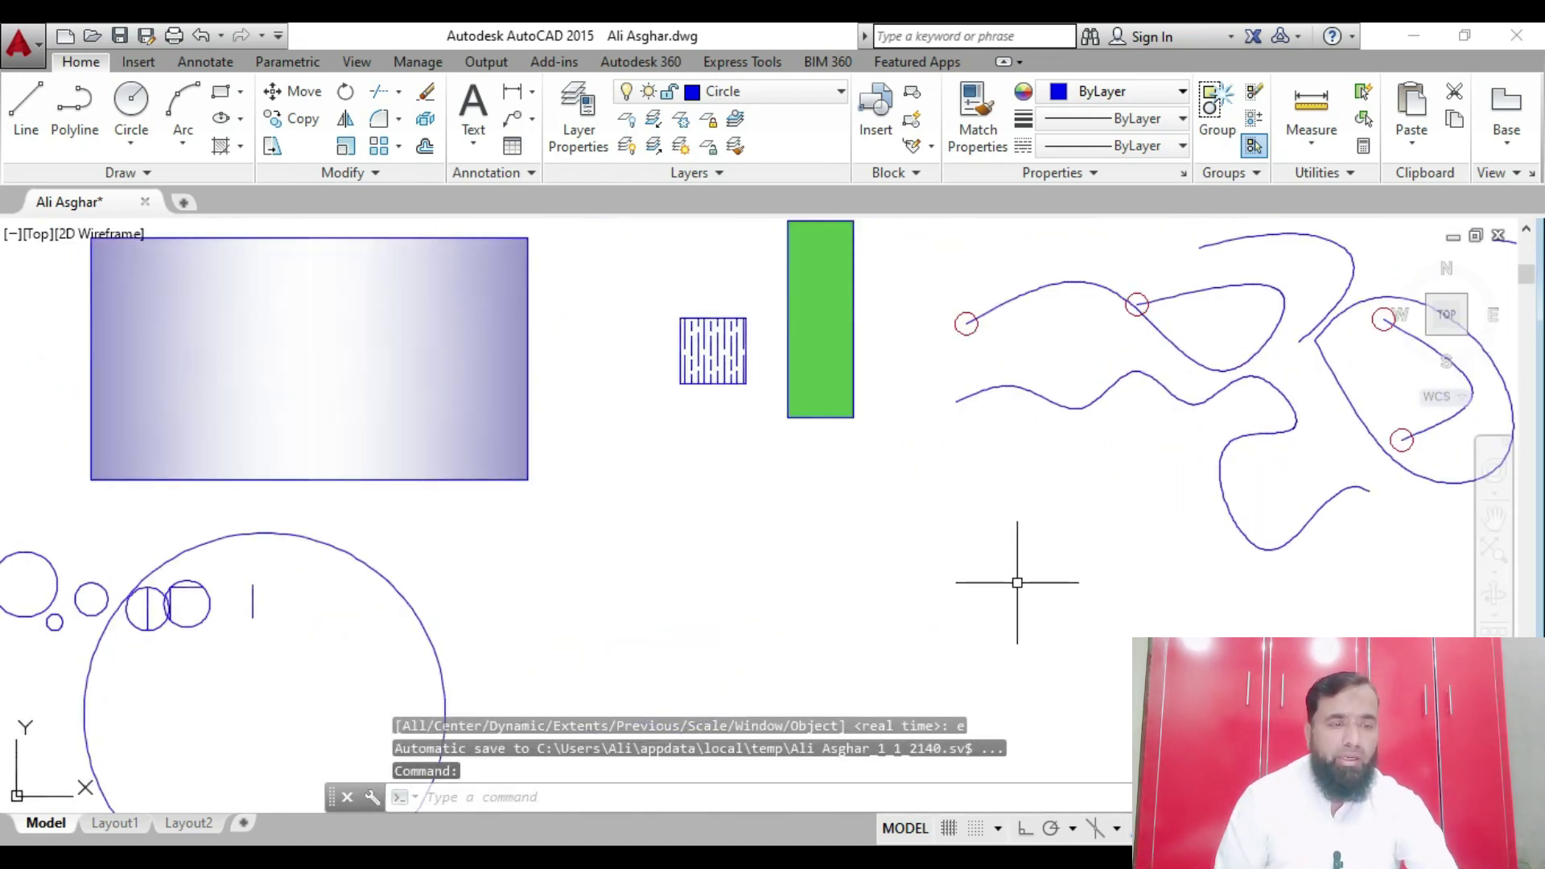